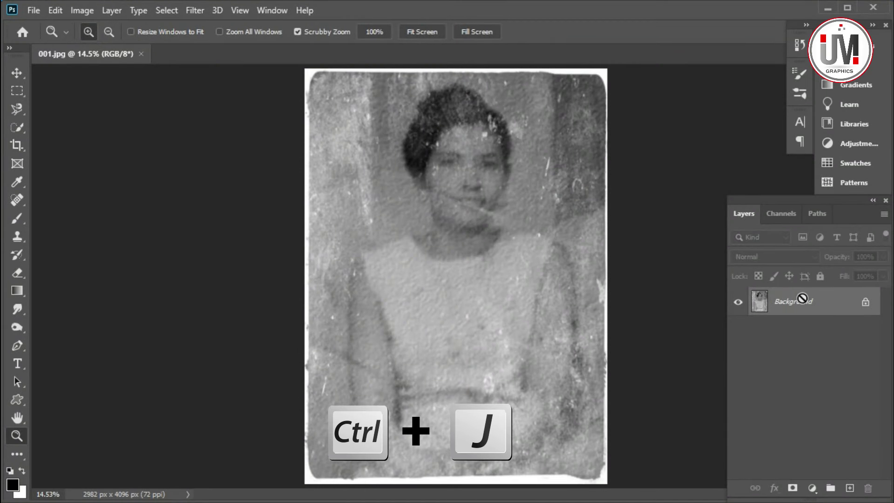
Duplicate the photo layer and add a Brightness/Contrast adjustment with Contrast 42.
key("ctrl+j")
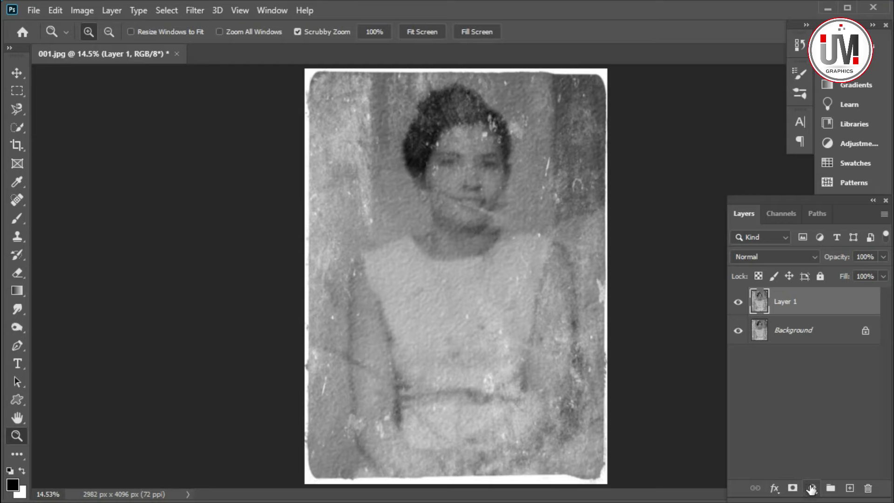
left_click(812, 488)
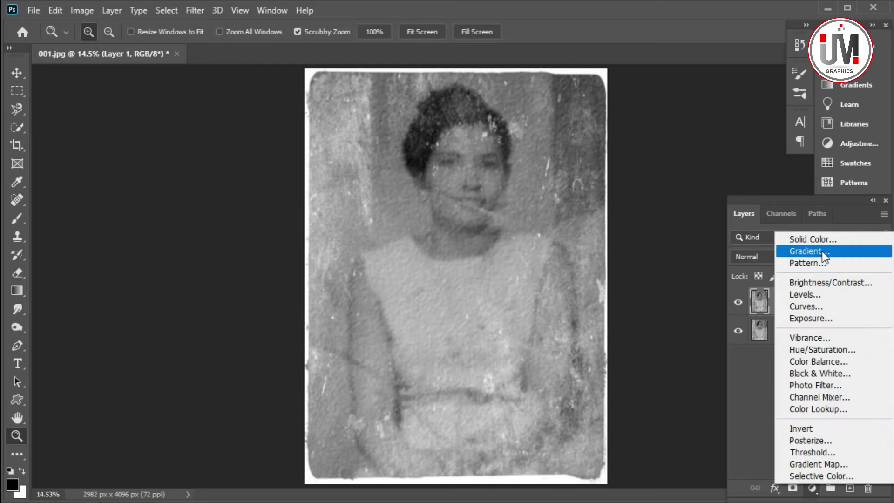
left_click(825, 283)
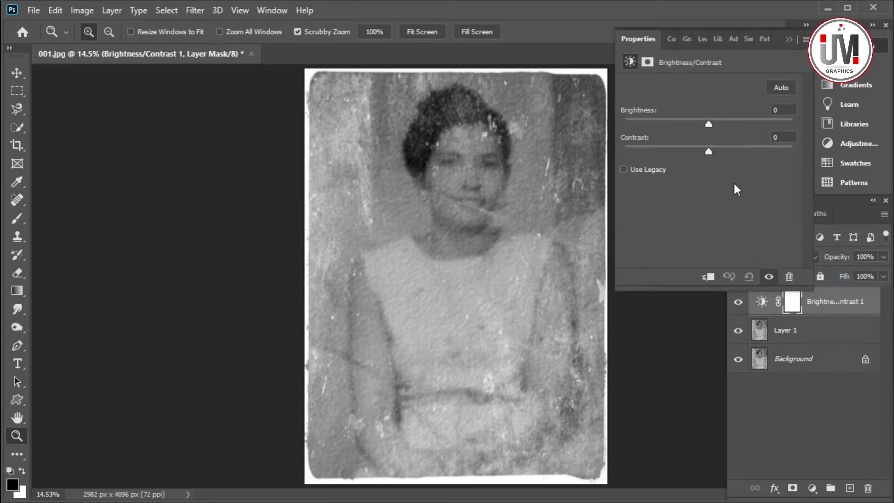
left_click_drag(705, 152, 727, 151)
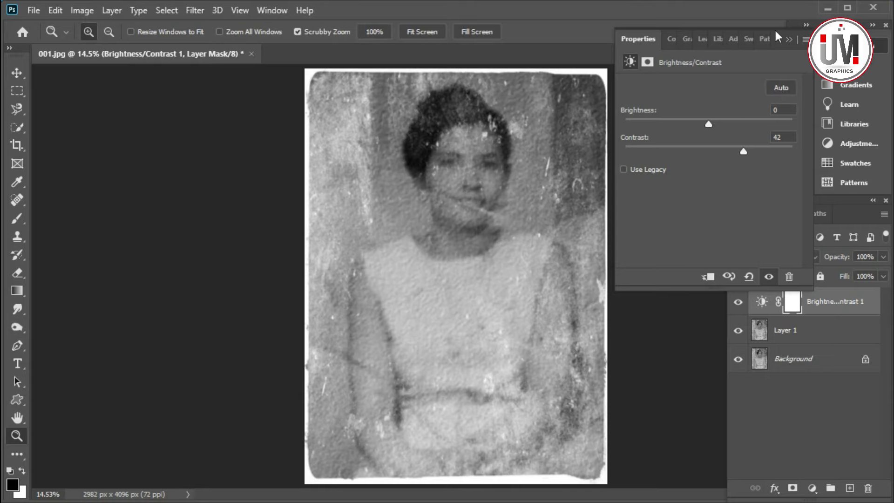
left_click(806, 24)
Add an Exposure adjustment layer raised to +0.22.
left_click(813, 489)
left_click(817, 320)
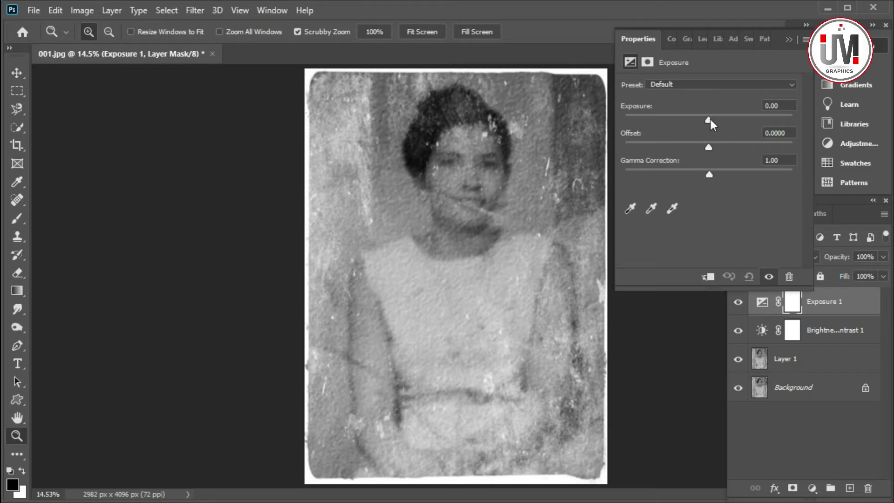
left_click_drag(711, 119, 714, 120)
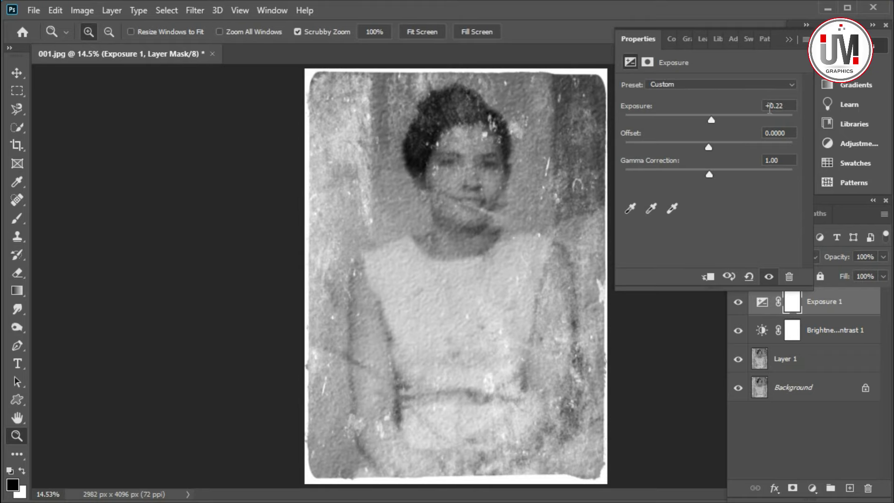
left_click(788, 39)
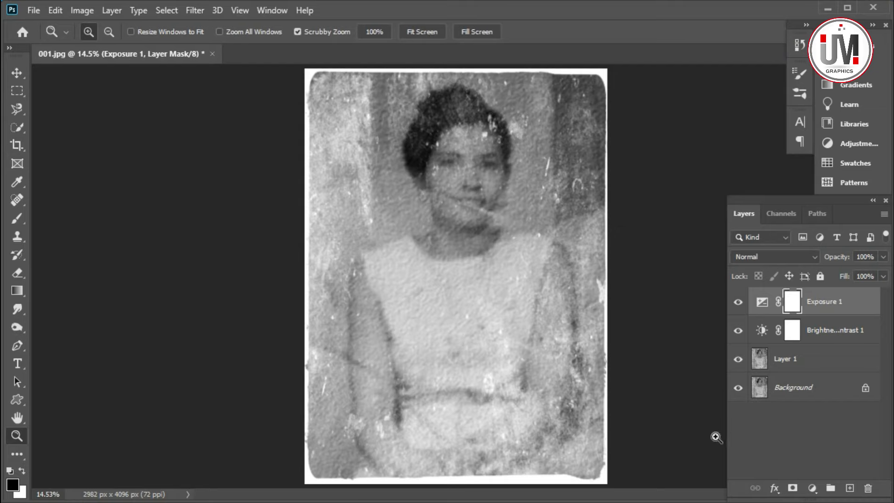
Save the document as a PSD and duplicate Layer 1.
key("ctrl+s")
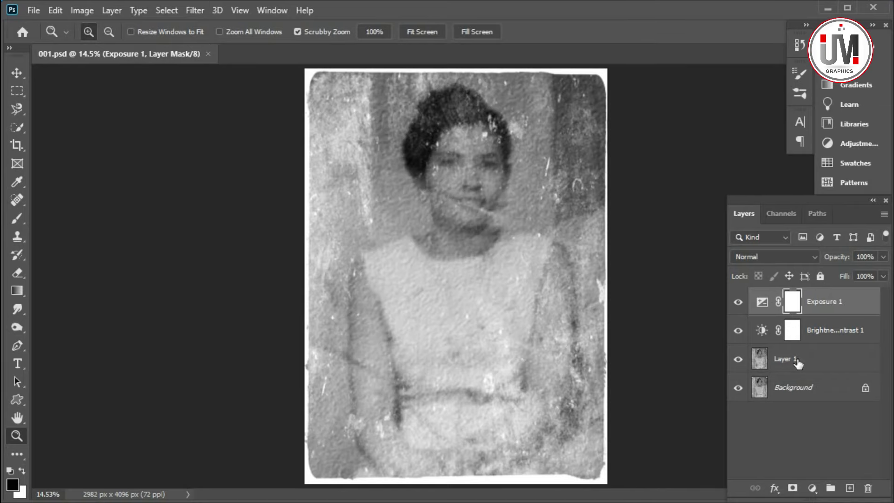
left_click(797, 363)
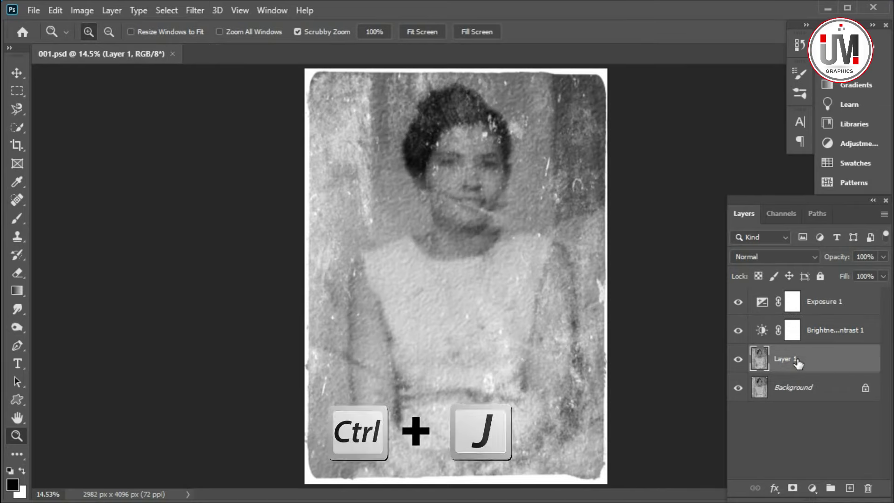
key("ctrl+j")
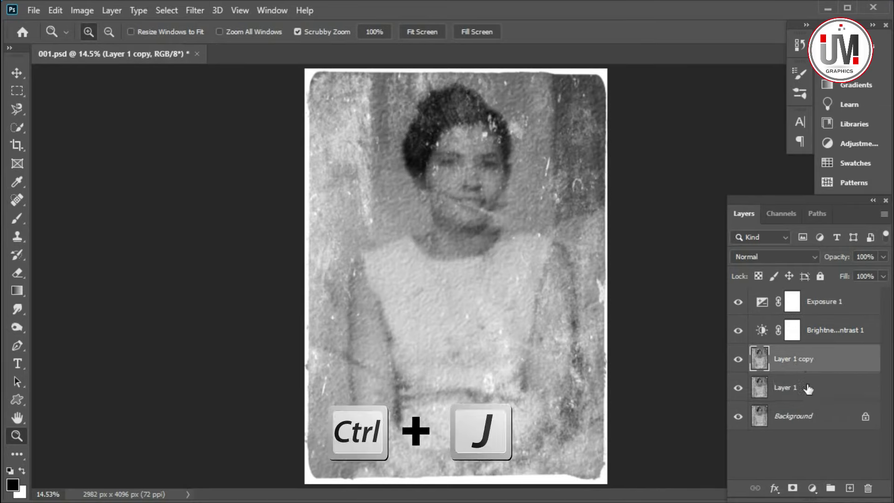
Add a white-filled Layer 2 above Layer 1 and make Layer 1 copy visible and active.
left_click(808, 388)
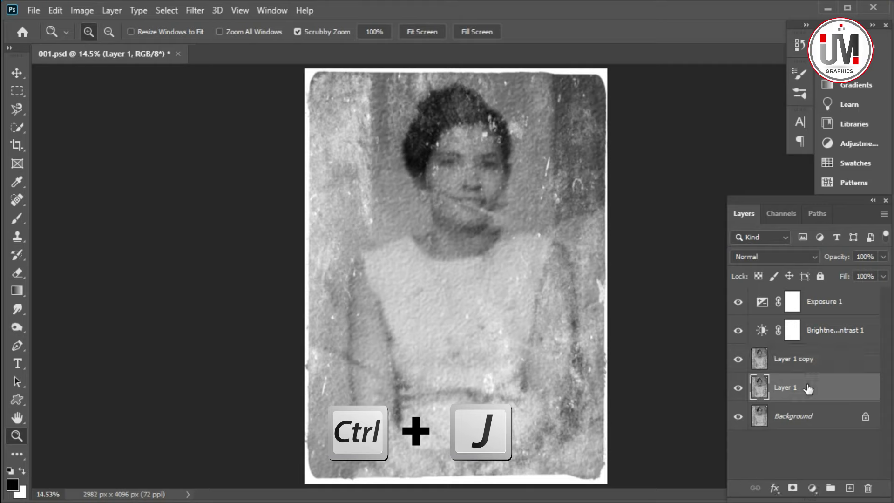
left_click(851, 488)
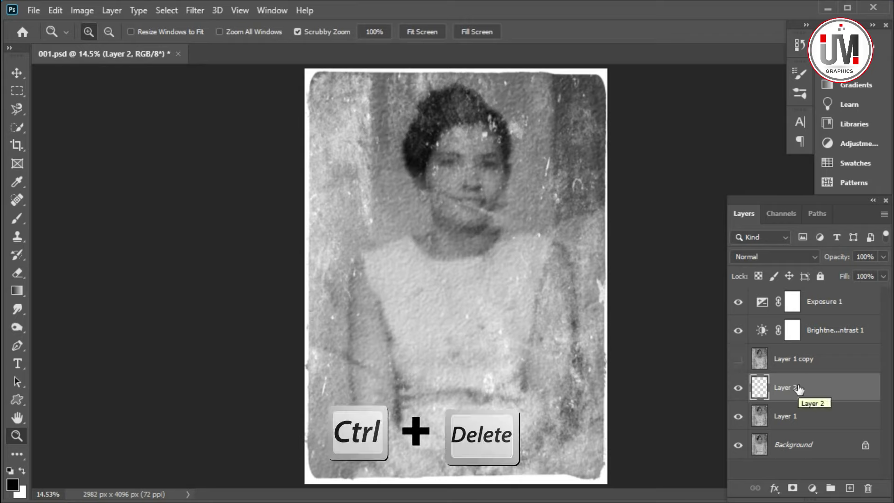
key("ctrl+Delete")
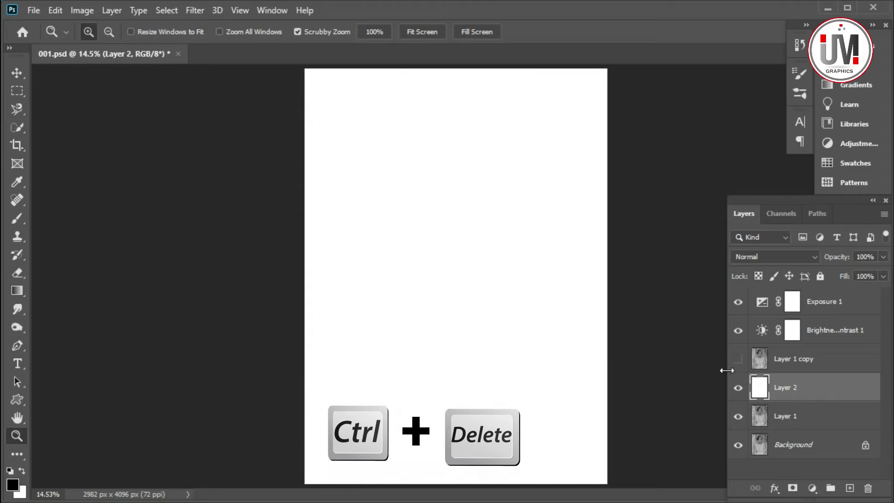
left_click(739, 359)
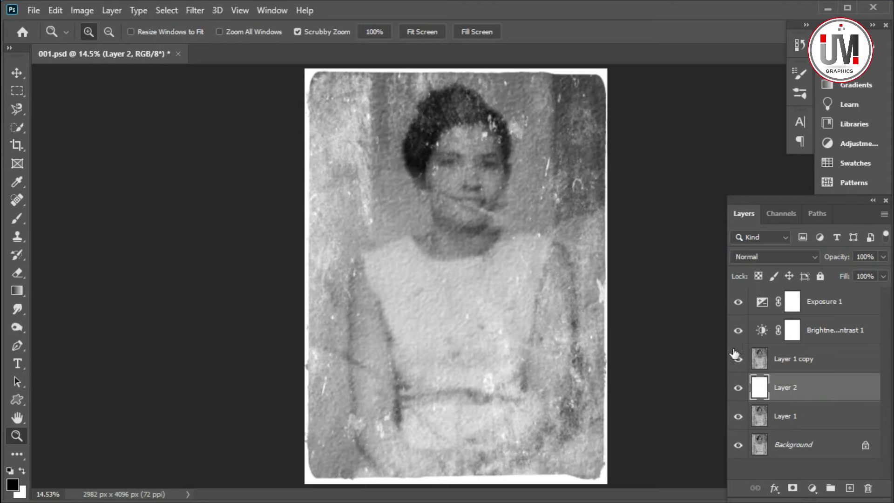
left_click(852, 366)
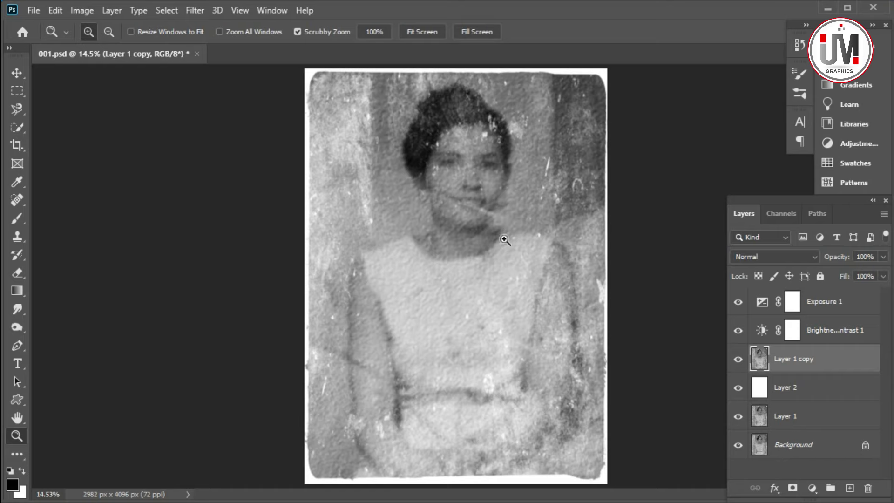
Zoom in closely on the outer edge of the woman's hair.
left_click_drag(454, 112, 388, 138)
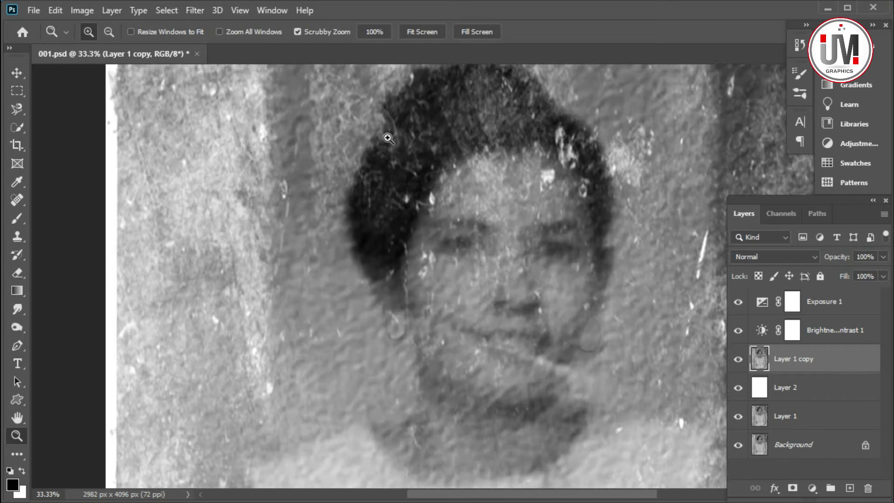
left_click(388, 139)
scroll(388, 187, "down", 2)
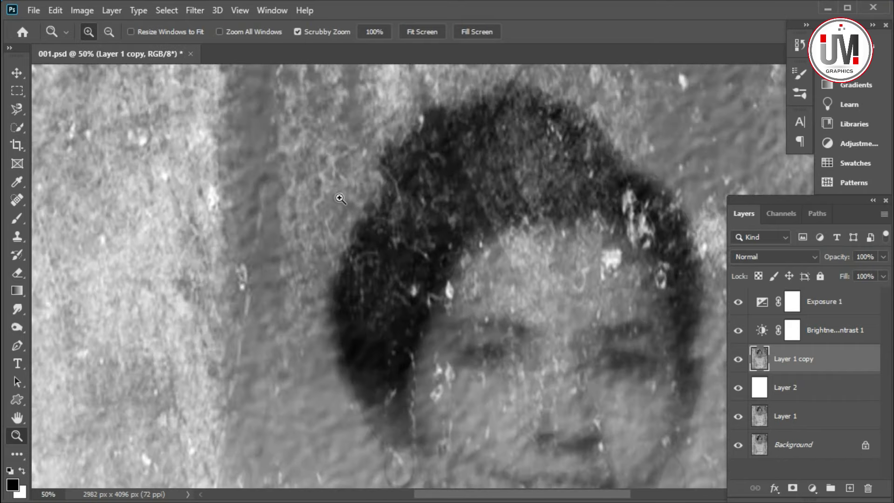
left_click(341, 198)
scroll(335, 191, "up", 2)
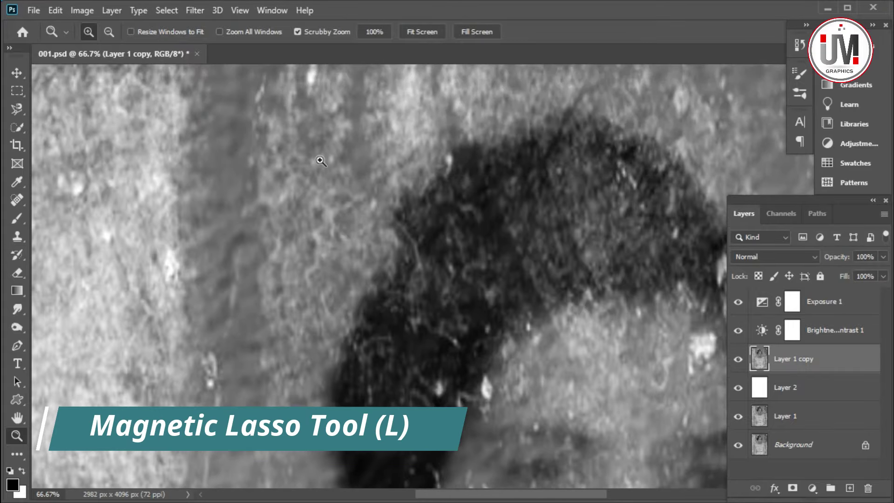
Magnetic-lasso the background beside the hair and delete it to reveal white.
left_click(13, 111)
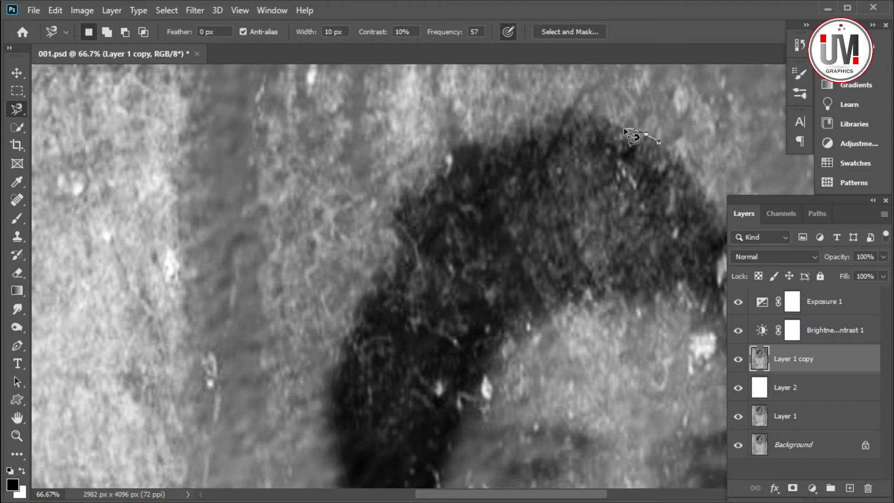
mouse_move(596, 114)
left_mouse_down()
mouse_move(456, 149)
mouse_move(401, 206)
mouse_move(335, 373)
mouse_move(333, 431)
mouse_move(364, 499)
mouse_move(393, 433)
mouse_move(140, 448)
mouse_move(144, 28)
mouse_move(754, 163)
mouse_move(697, 250)
left_mouse_up()
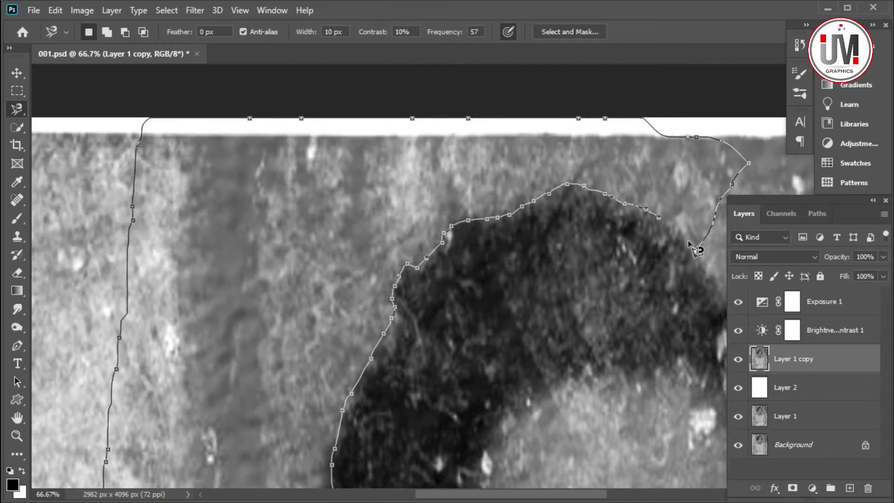
left_click(661, 218)
key("Delete")
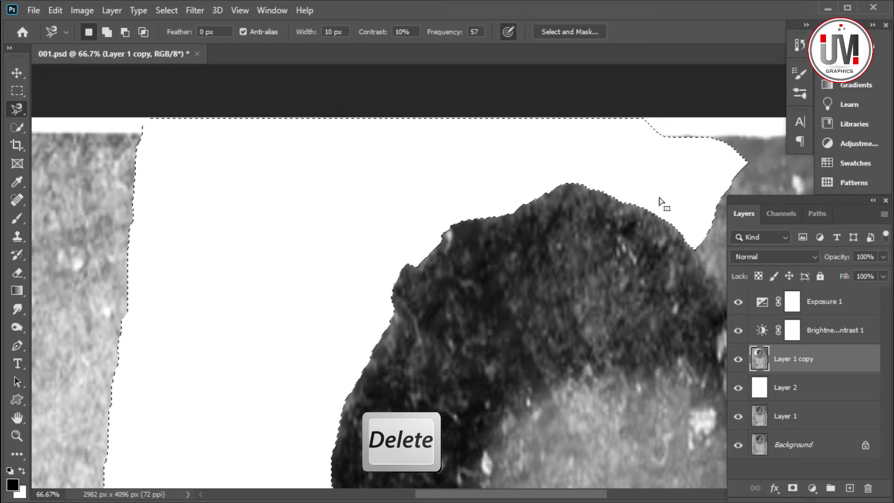
scroll(391, 225, "up", 2)
scroll(391, 226, "up", 2)
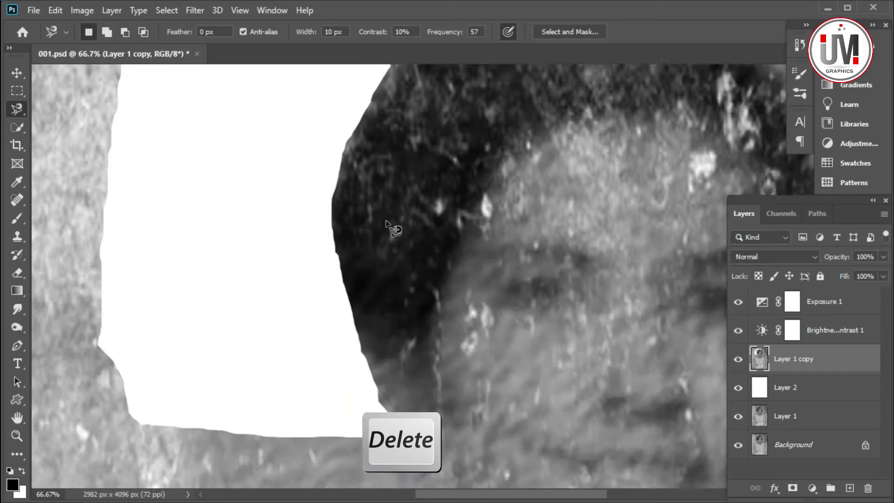
scroll(392, 226, "up", 2)
scroll(401, 226, "down", 2)
scroll(412, 225, "up", 1)
scroll(414, 223, "up", 2)
scroll(419, 221, "up", 1)
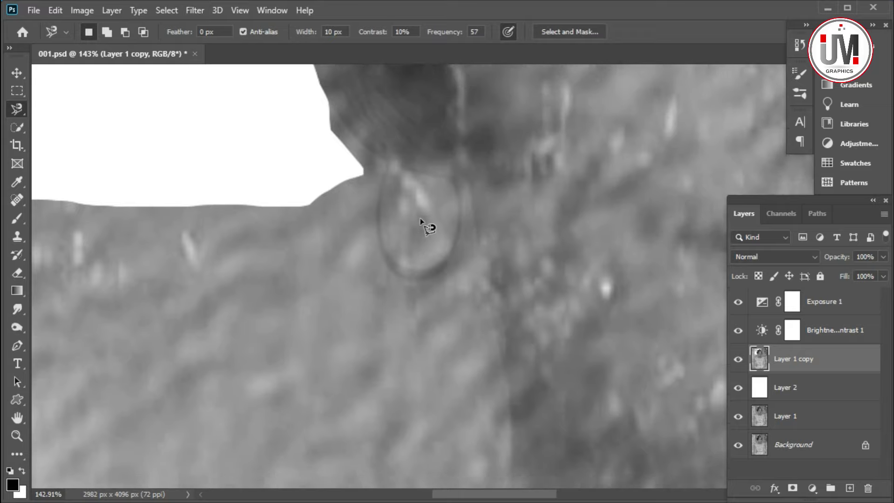
scroll(414, 209, "up", 1)
With a smaller Eraser, erase the loop-shaped blemish beside the hair.
left_click(22, 273)
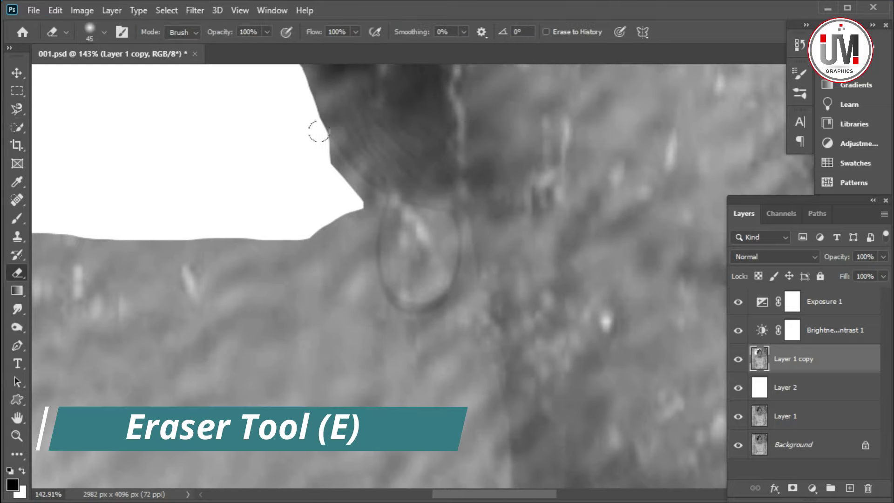
right_click(331, 142)
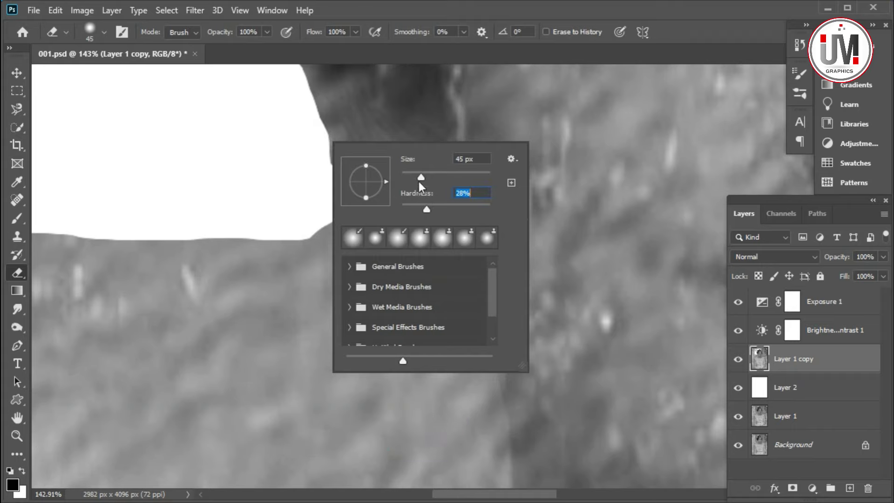
left_click_drag(411, 175, 409, 175)
left_click(309, 184)
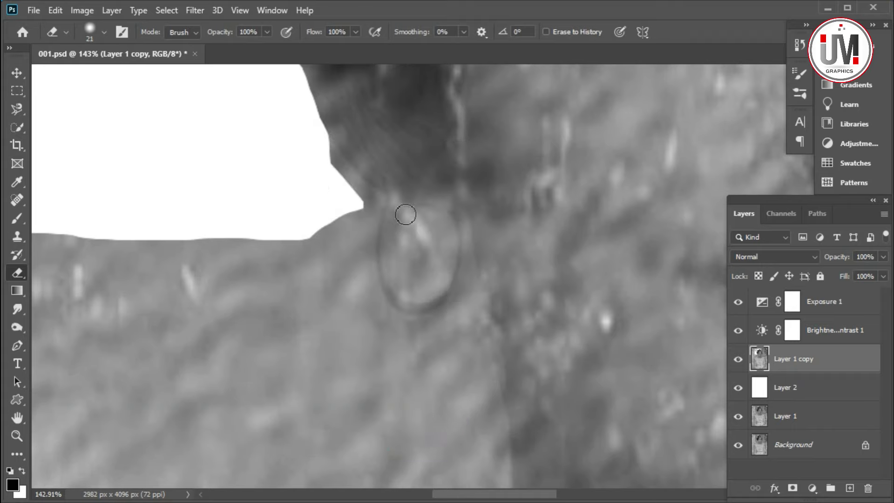
right_click(410, 235)
key("Return")
mouse_move(397, 206)
left_mouse_down()
mouse_move(393, 263)
mouse_move(435, 279)
mouse_move(446, 244)
mouse_move(443, 205)
mouse_move(442, 273)
mouse_move(397, 270)
mouse_move(397, 210)
mouse_move(437, 209)
mouse_move(416, 272)
left_mouse_up()
Erase the background along the hair edge and the bottom of the loop.
mouse_move(352, 201)
left_mouse_down()
mouse_move(370, 210)
mouse_move(365, 256)
mouse_move(375, 306)
mouse_move(407, 326)
mouse_move(331, 222)
mouse_move(368, 387)
left_mouse_up()
scroll(383, 388, "down", 1)
mouse_move(467, 242)
left_mouse_down()
mouse_move(498, 369)
mouse_move(460, 257)
mouse_move(410, 283)
left_mouse_up()
key("ctrl+z")
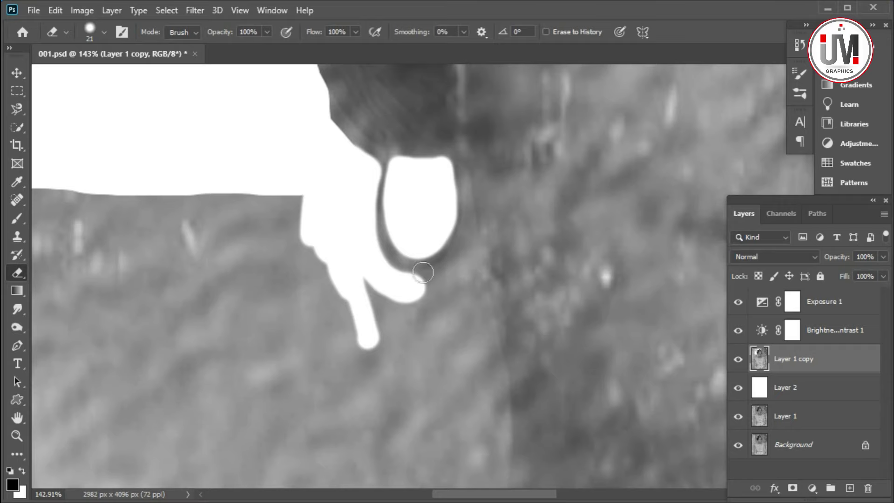
mouse_move(455, 259)
left_mouse_down()
mouse_move(419, 281)
mouse_move(473, 269)
mouse_move(479, 329)
mouse_move(497, 369)
mouse_move(477, 298)
left_mouse_up()
scroll(471, 321, "up", 3)
Erase a thin strip below the loop with a 14 px eraser.
right_click(466, 342)
type("14")
key("Return")
mouse_move(466, 261)
left_mouse_down()
mouse_move(473, 336)
mouse_move(461, 233)
left_mouse_up()
scroll(395, 343, "down", 4)
scroll(416, 270, "down", 3)
Clear background between strokes with a 29 px eraser, then lasso-trace the next patch.
right_click(416, 270)
type("29")
key("Return")
mouse_move(359, 152)
left_mouse_down()
mouse_move(459, 214)
mouse_move(361, 190)
mouse_move(309, 122)
mouse_move(330, 204)
left_mouse_up()
scroll(340, 237, "down", 3)
scroll(351, 271, "down", 1)
left_click(16, 109)
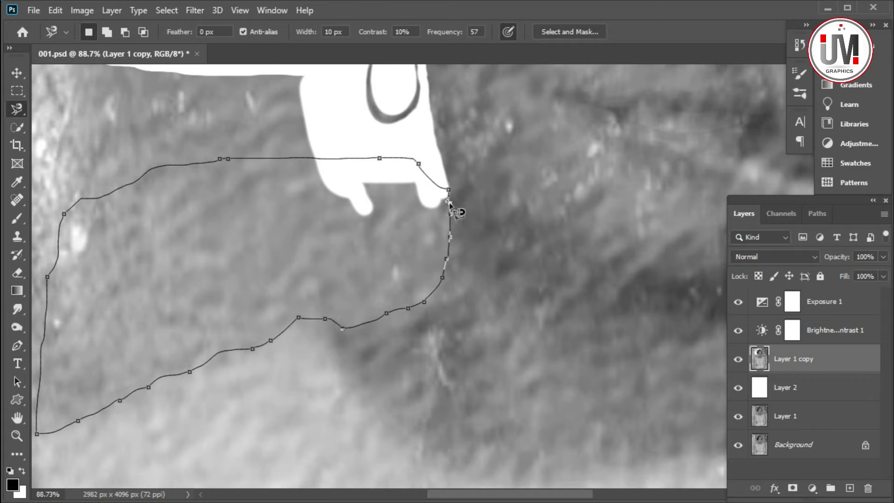
Delete the traced background patch, deselect, and fit the image on screen.
left_click(448, 202)
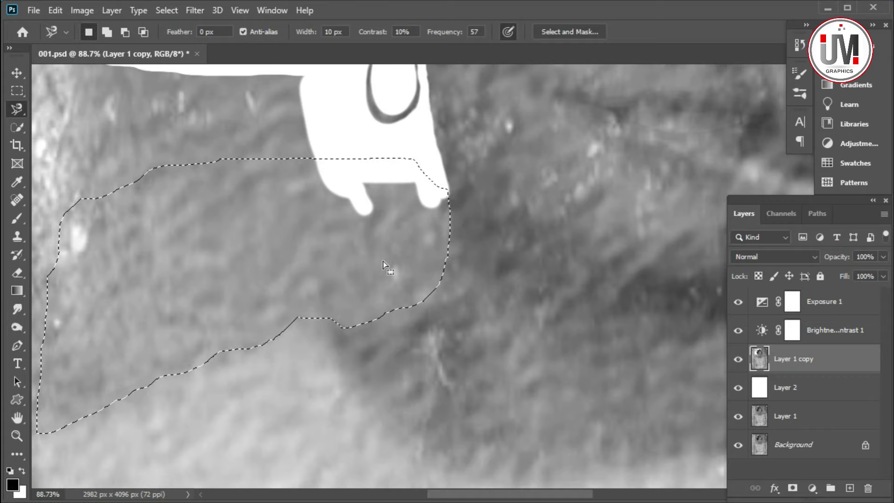
key("Delete")
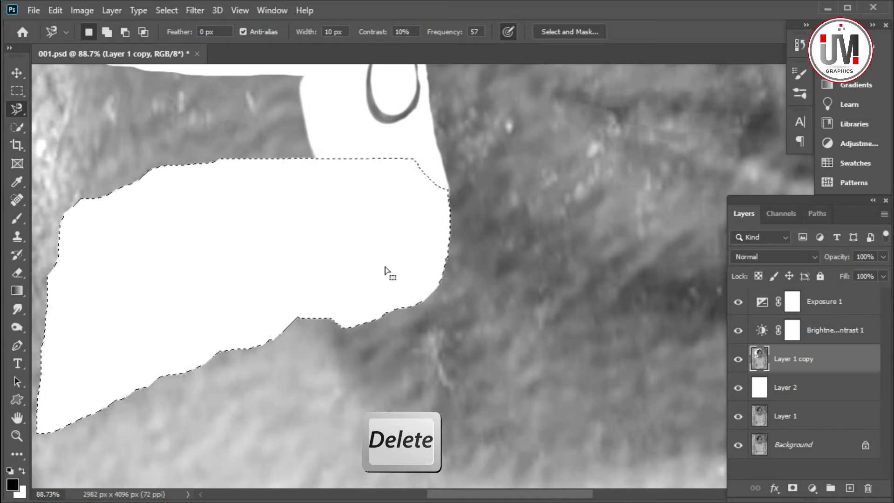
key("ctrl+d")
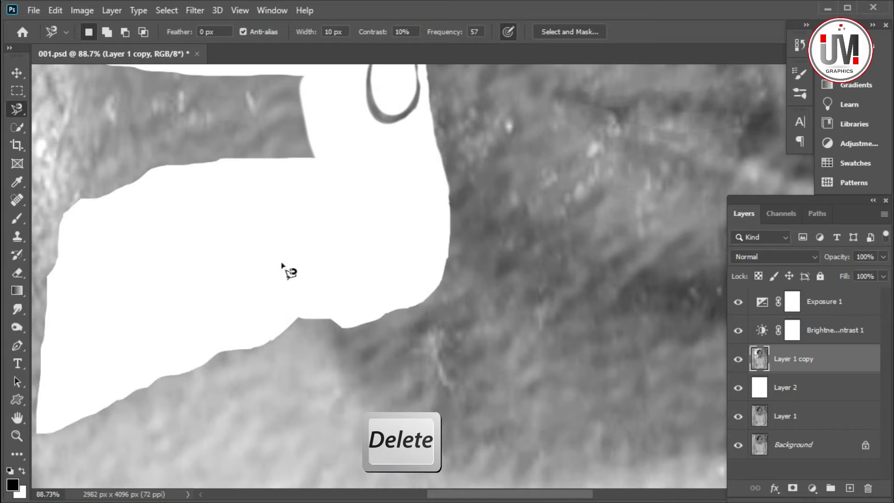
left_click(16, 434)
right_click(200, 380)
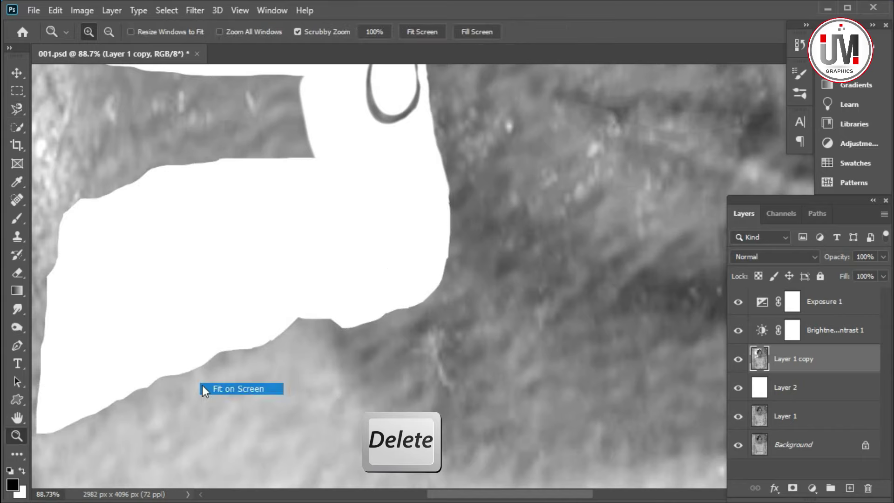
left_click(203, 387)
key("ctrl+plus")
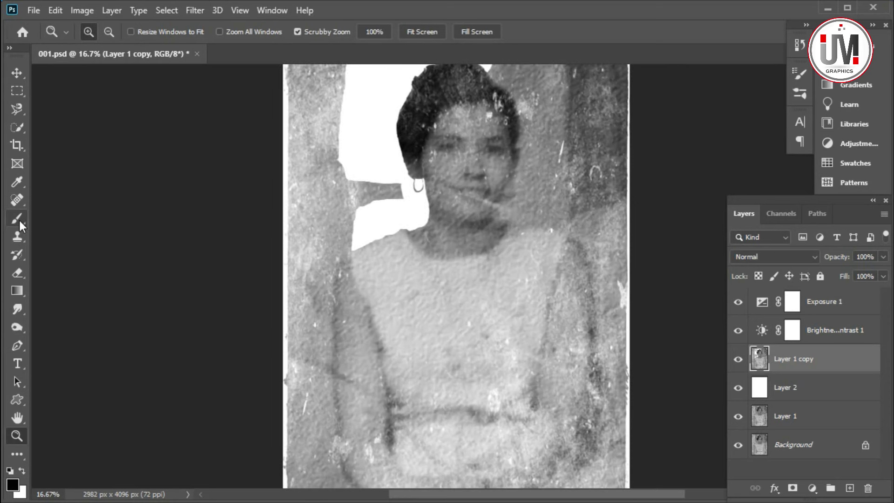
Erase the left background to white with a 275 px eraser.
key("e")
right_click(542, 264)
type("275")
key("Return")
mouse_move(342, 70)
left_mouse_down()
mouse_move(339, 190)
mouse_move(298, 223)
left_mouse_up()
mouse_move(298, 75)
left_mouse_down()
mouse_move(314, 210)
mouse_move(291, 331)
mouse_move(292, 429)
left_mouse_up()
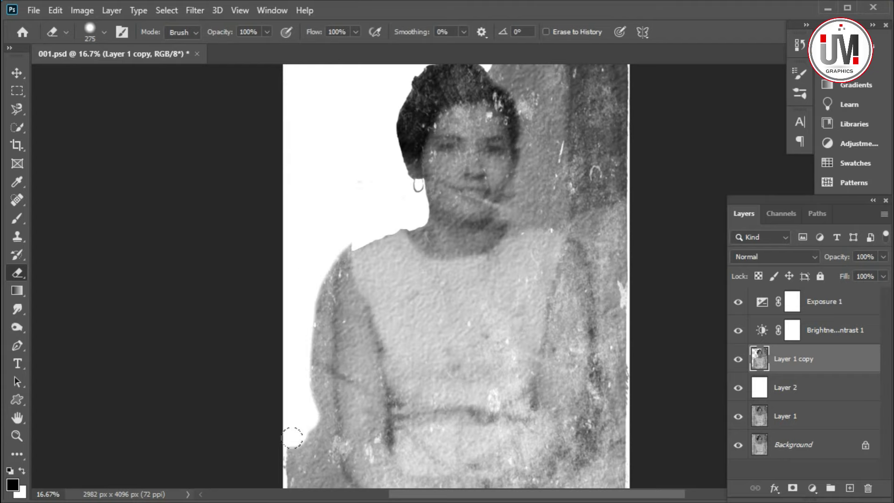
scroll(291, 429, "up", 3)
Magnetic-lasso the lower-left background patch, delete it to white, and fit on screen.
key("l")
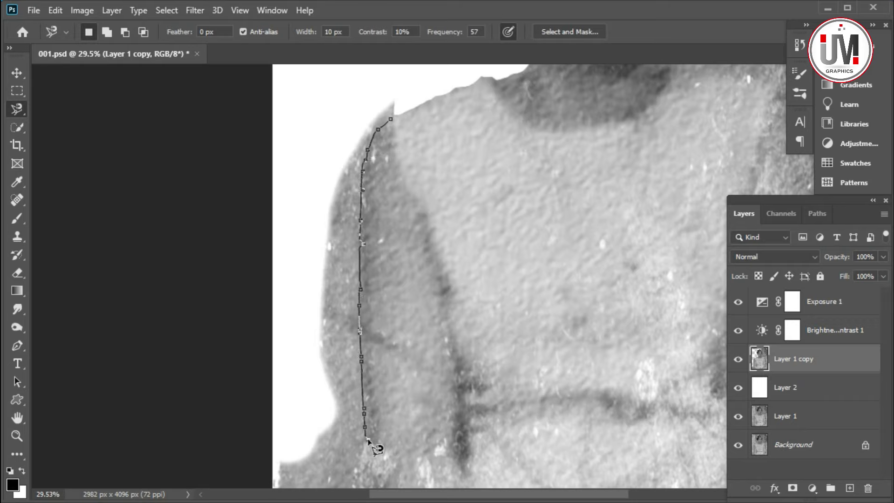
left_click(391, 121)
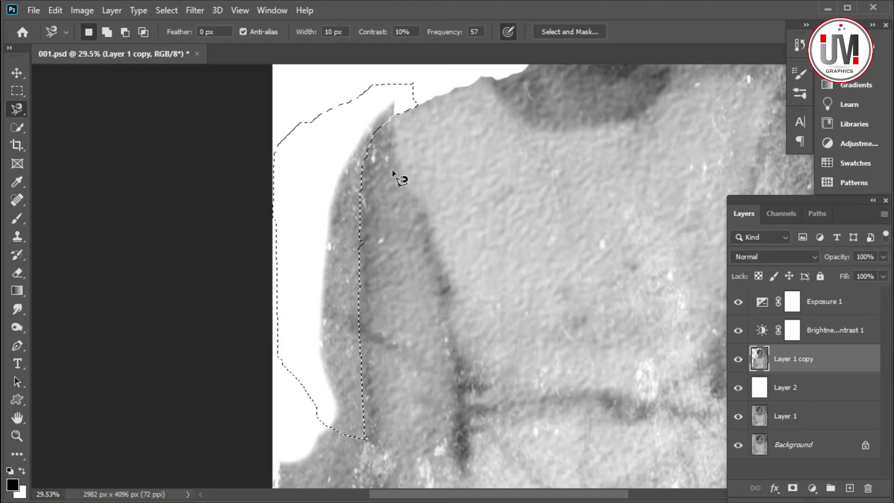
scroll(368, 187, "down", 5)
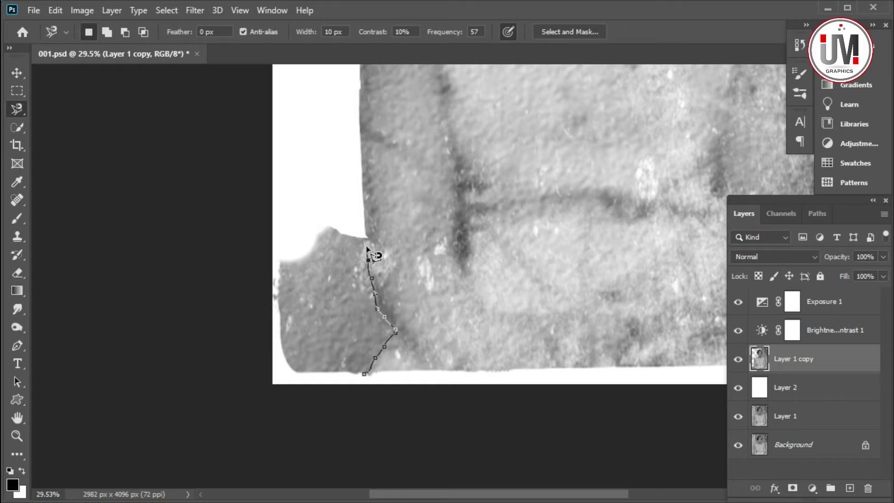
left_click(366, 375)
key("Delete")
key("ctrl+d")
key("e")
scroll(298, 123, "up", 3)
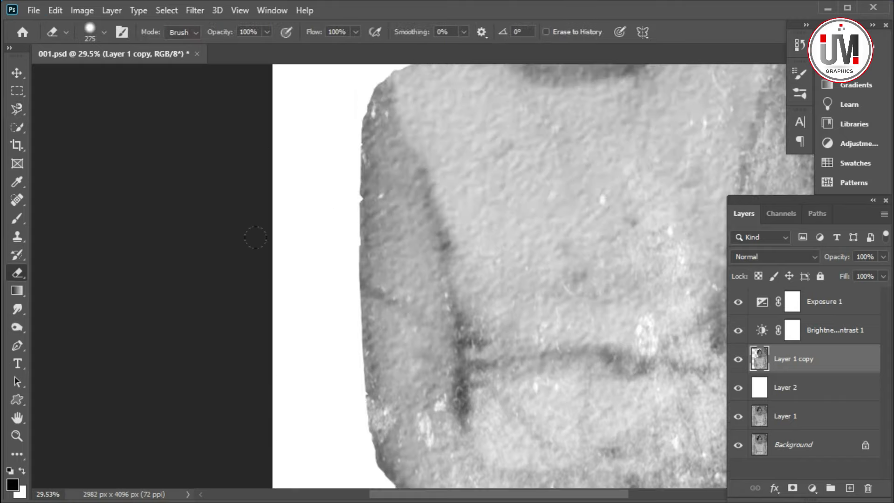
key("z")
key("ctrl+0")
Erase the dark smudge at the top-left edge of the image.
left_click(18, 274)
left_click_drag(320, 74, 356, 76)
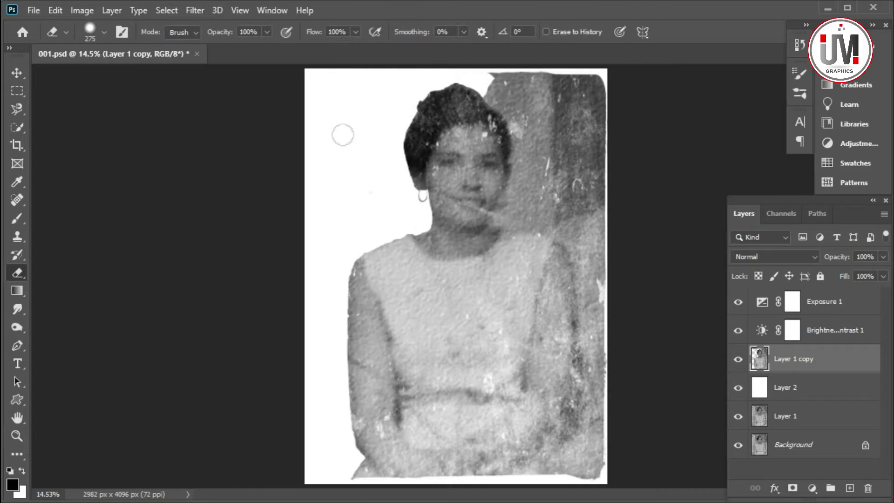
scroll(562, 173, "up", 3)
scroll(390, 236, "up", 2)
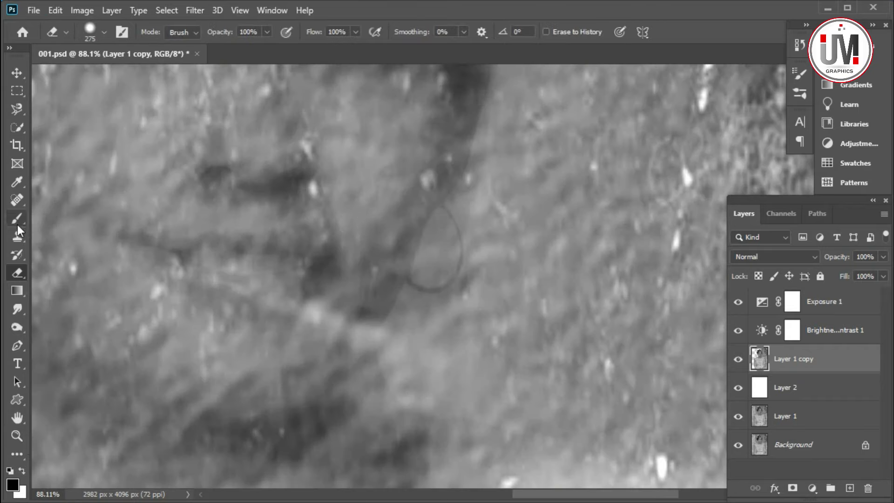
left_click(17, 109)
scroll(403, 304, "down", 1)
scroll(466, 233, "up", 6)
Magnetic-lasso the background beside the right cheek and delete it to white.
left_click(490, 124)
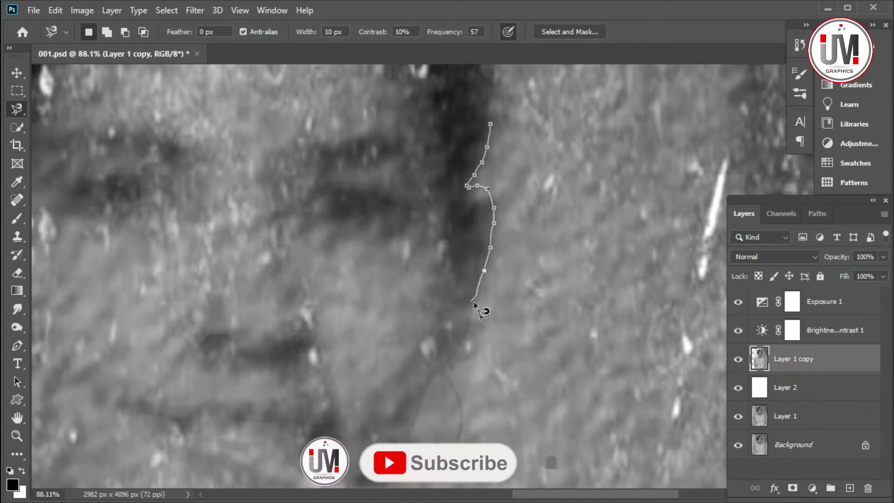
left_click(491, 125)
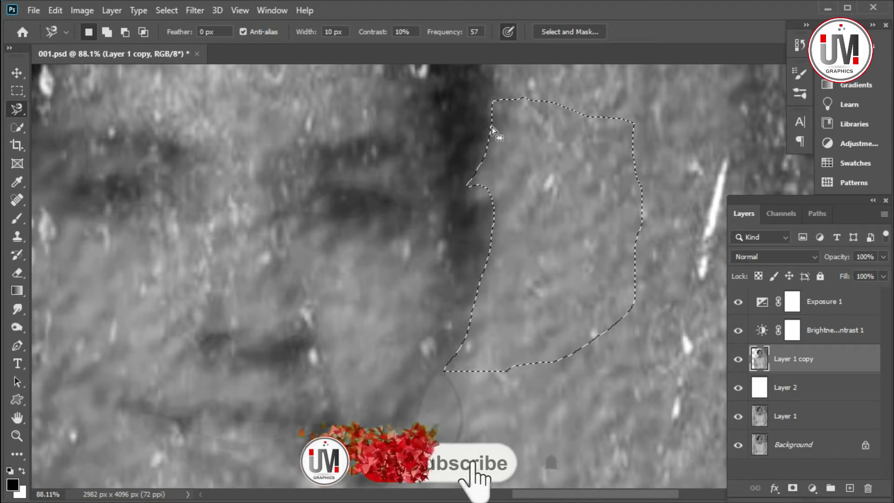
key("Delete")
key("ctrl+d")
scroll(510, 369, "up", 3)
scroll(457, 310, "up", 2)
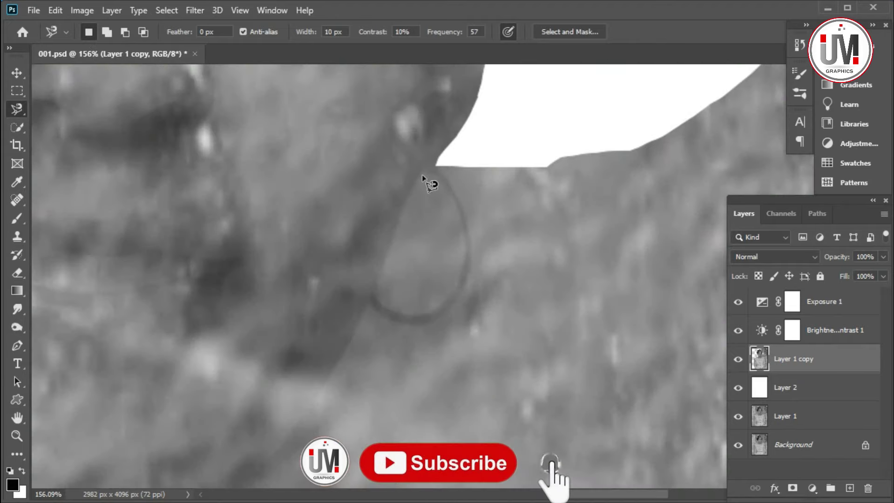
Clear the gap inside the earring hoop to white.
left_click(422, 175)
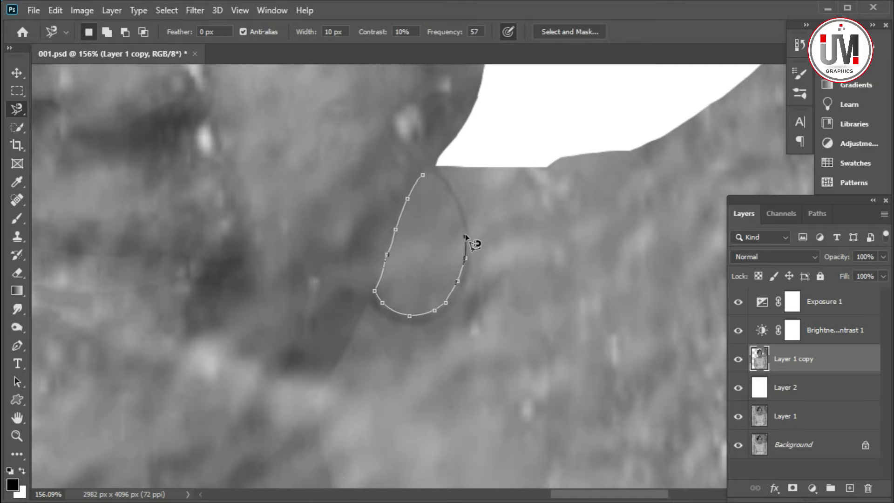
left_click(424, 175)
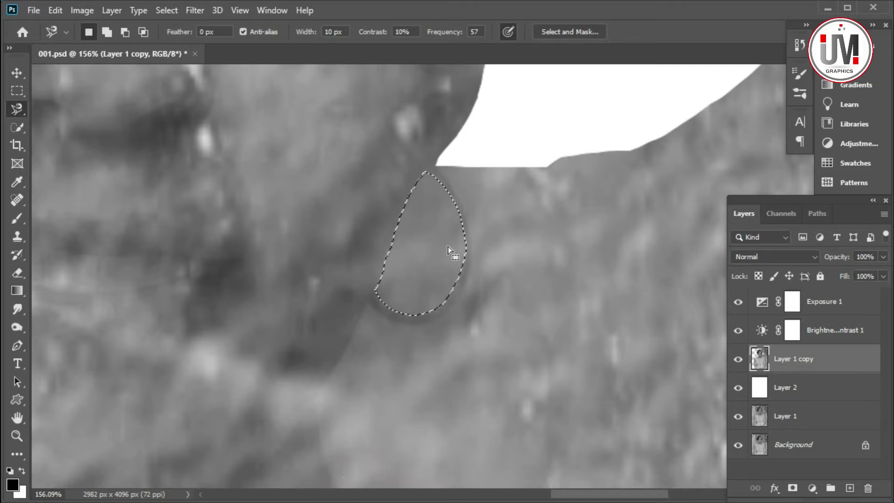
key("ctrl+BackSpace")
key("ctrl+d")
scroll(447, 247, "down", 2)
Clear the background beside the neck to white.
left_click(375, 252)
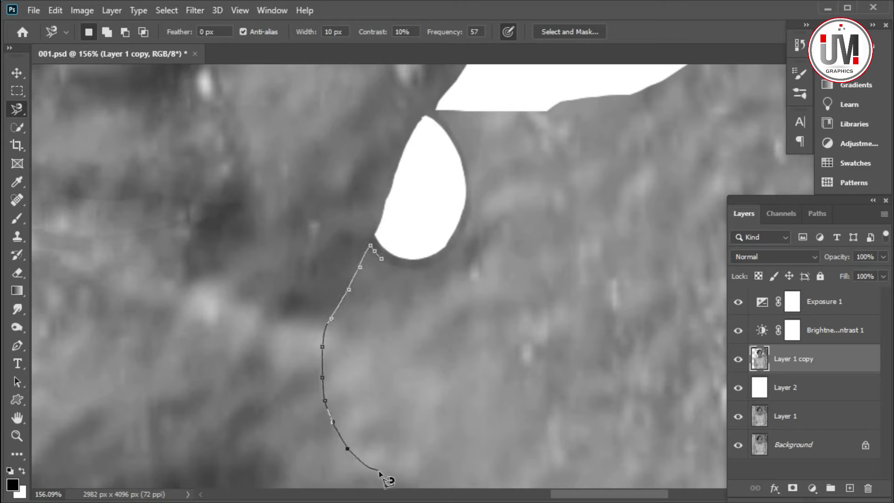
left_click(391, 268)
key("ctrl+BackSpace")
key("ctrl+d")
Touch up around the earring and neck with an 18 px eraser.
key("e")
right_click(574, 313)
left_click(574, 317)
left_click_drag(546, 123, 544, 237)
mouse_move(445, 108)
left_mouse_down()
mouse_move(467, 134)
mouse_move(490, 198)
left_mouse_up()
mouse_move(409, 280)
left_mouse_down()
mouse_move(461, 261)
mouse_move(444, 275)
mouse_move(473, 236)
mouse_move(487, 189)
mouse_move(484, 151)
left_mouse_up()
scroll(423, 351, "down", 2)
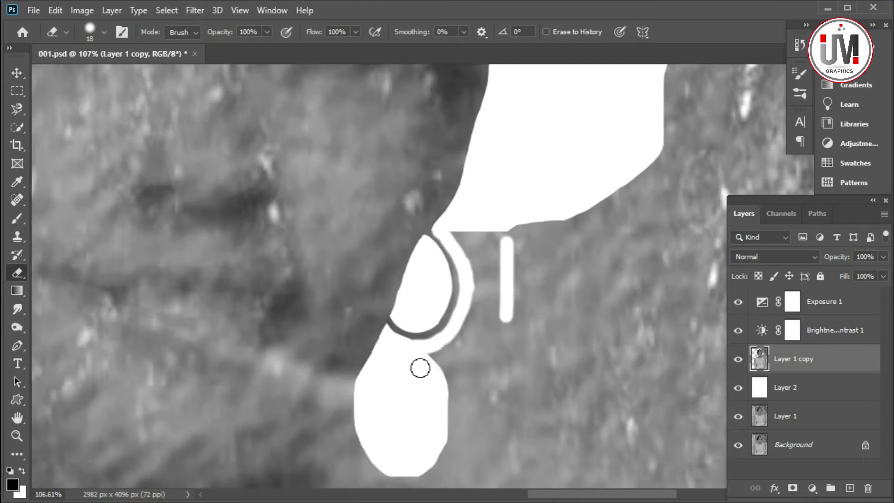
Erase more background near the earring at 45 px, then lasso-trace the chest's right edge.
left_click_drag(433, 356, 495, 355)
right_click(496, 352)
left_click_drag(573, 384, 554, 384)
mouse_move(466, 233)
left_mouse_down()
mouse_move(474, 303)
mouse_move(484, 236)
mouse_move(469, 391)
mouse_move(528, 349)
left_mouse_up()
scroll(527, 349, "down", 2)
scroll(528, 337, "down", 2)
scroll(528, 336, "down", 2)
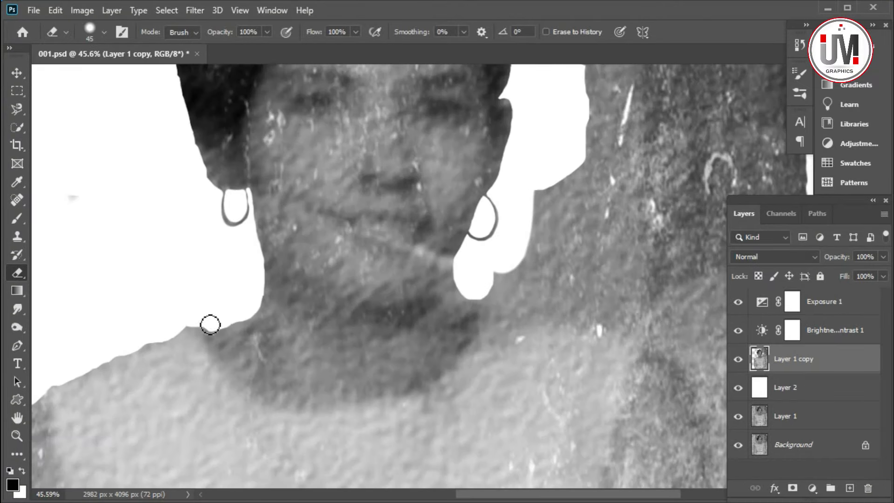
scroll(210, 322, "up", 1)
scroll(410, 357, "down", 2)
key("l")
left_click(555, 443)
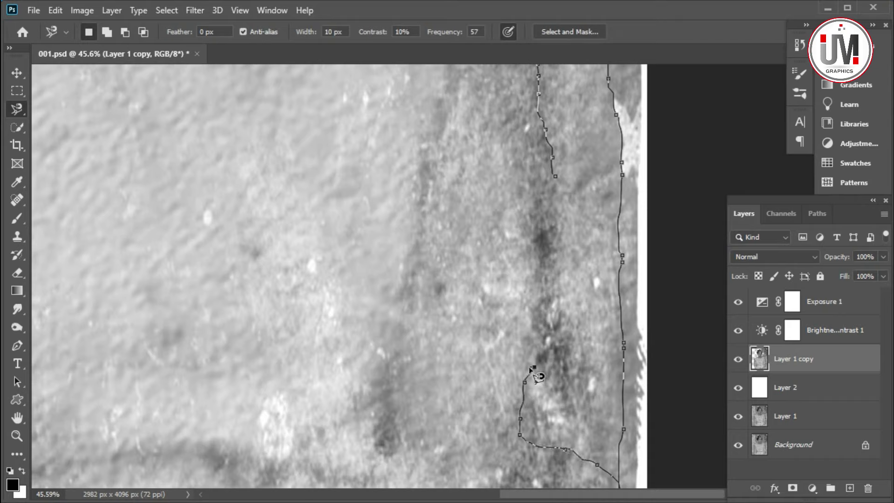
Lasso the right strip and lower-right background beside the arm, clear both to white, then deselect.
double_click(554, 190)
key("Delete")
scroll(558, 325, "down", 4)
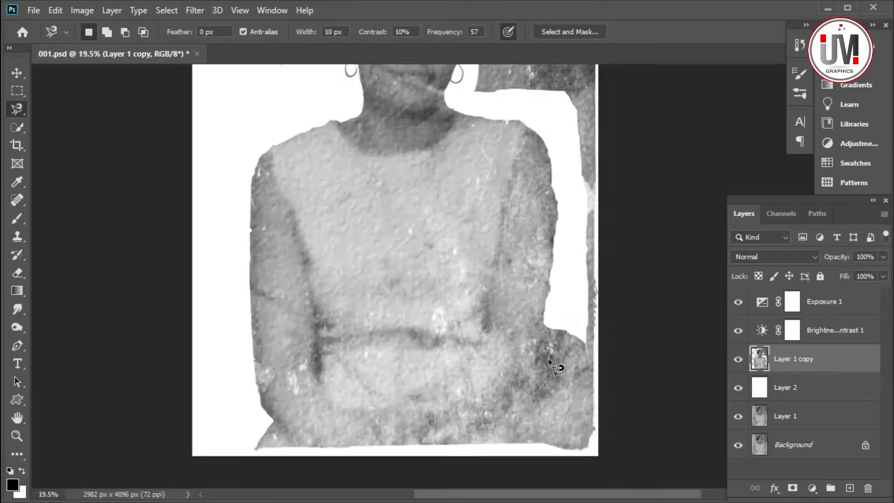
scroll(549, 360, "up", 3)
left_click(504, 398)
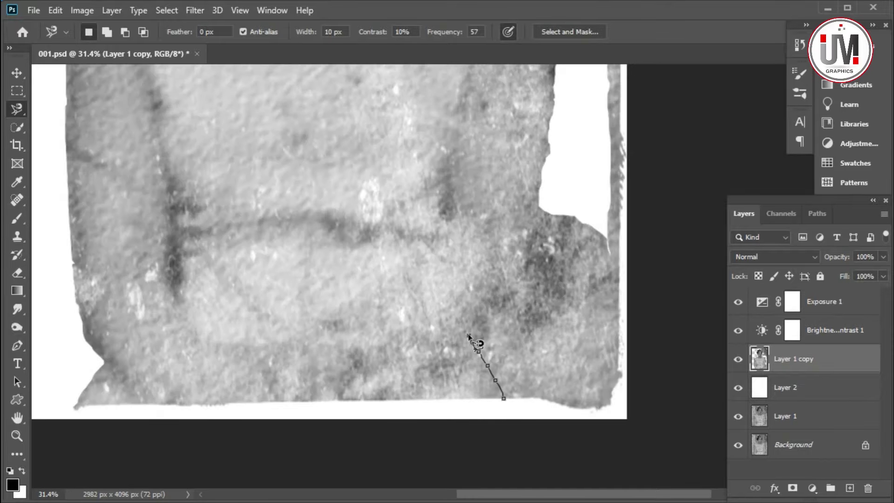
left_click(468, 335)
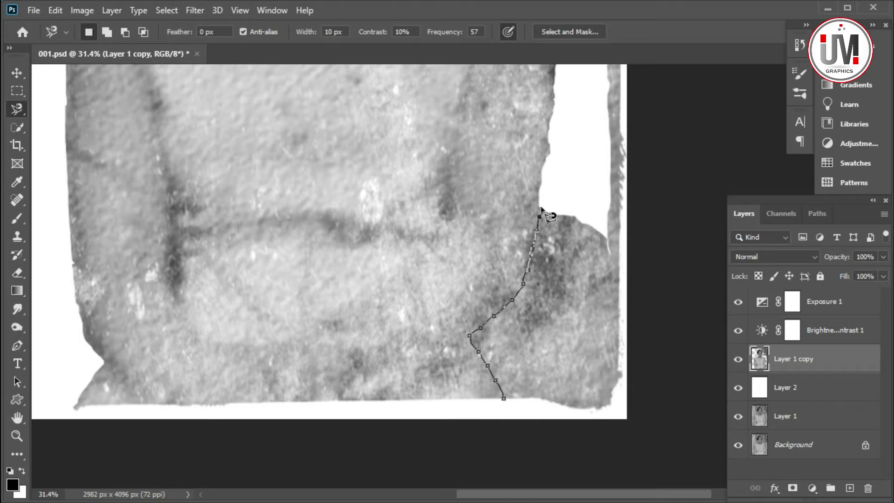
left_click(503, 399)
key("Delete")
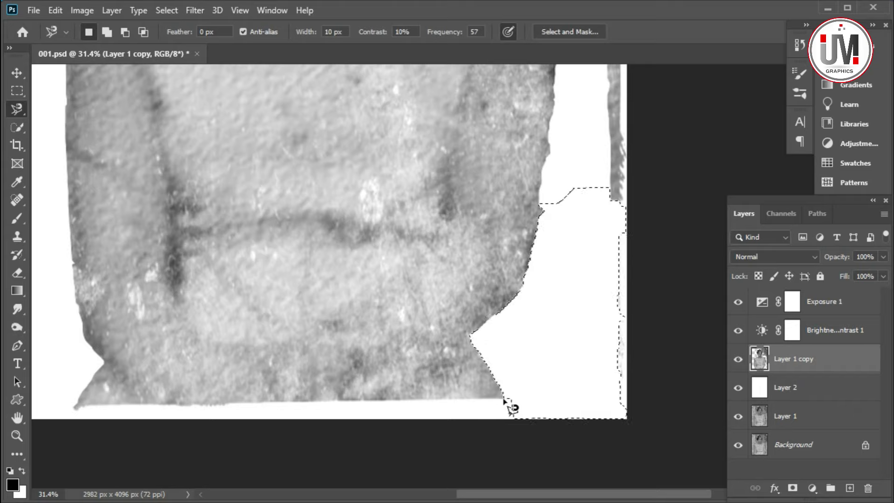
key("ctrl+d")
Erase the leftover background to the right of the neck with the Eraser.
scroll(543, 354, "down", 3)
left_click(17, 273)
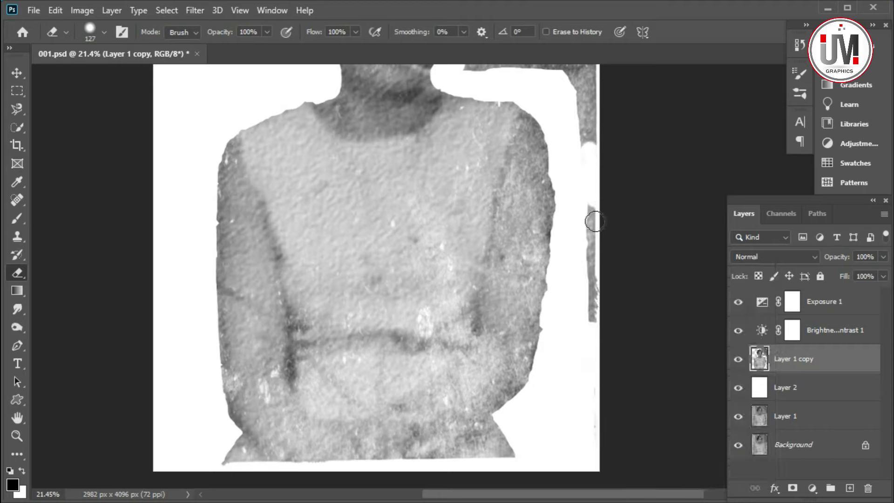
left_click_drag(581, 268, 590, 139)
scroll(590, 140, "up", 3)
left_click_drag(438, 176, 582, 200)
right_click(582, 201)
mouse_move(596, 168)
left_mouse_down()
mouse_move(522, 135)
mouse_move(494, 103)
mouse_move(588, 91)
left_mouse_up()
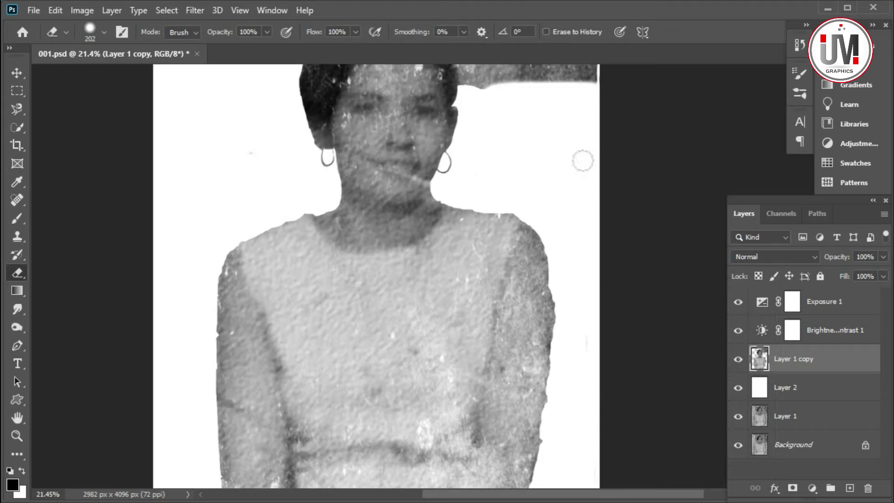
scroll(582, 156, "up", 3)
scroll(583, 155, "up", 2)
Clear the grey background along the hair edge and erase the grey strip at top-right.
key("l")
left_click(413, 122)
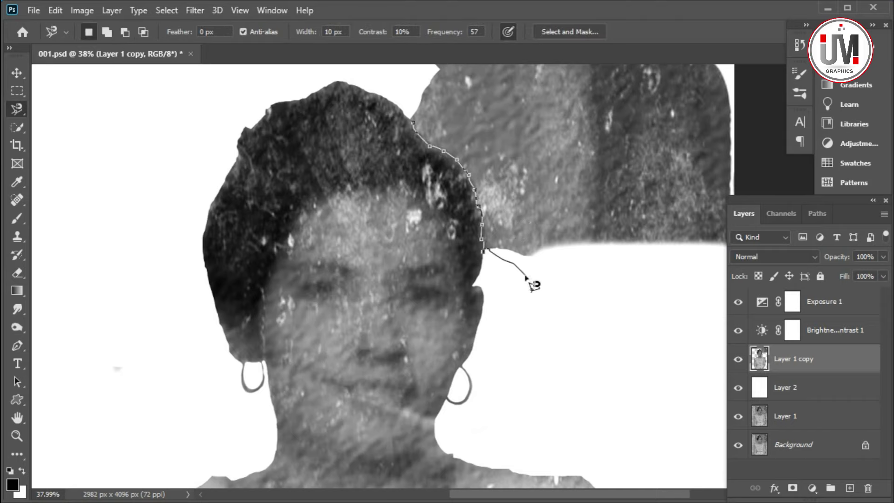
left_click(413, 122)
key("Delete")
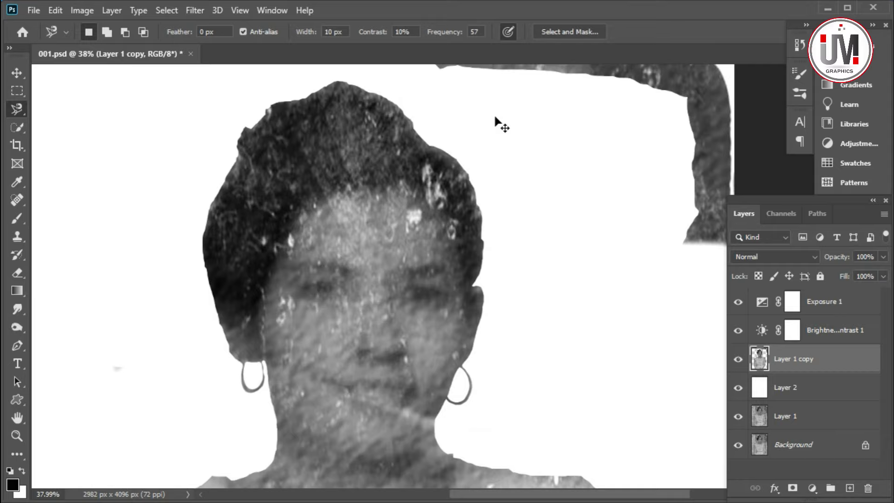
scroll(501, 124, "down", 4)
key("e")
left_click_drag(576, 115, 645, 131)
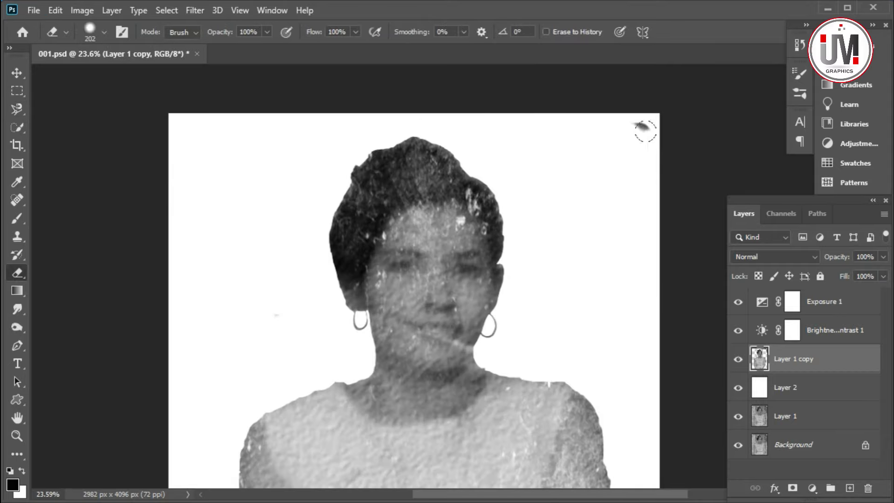
scroll(651, 405, "down", 2)
scroll(547, 368, "down", 2)
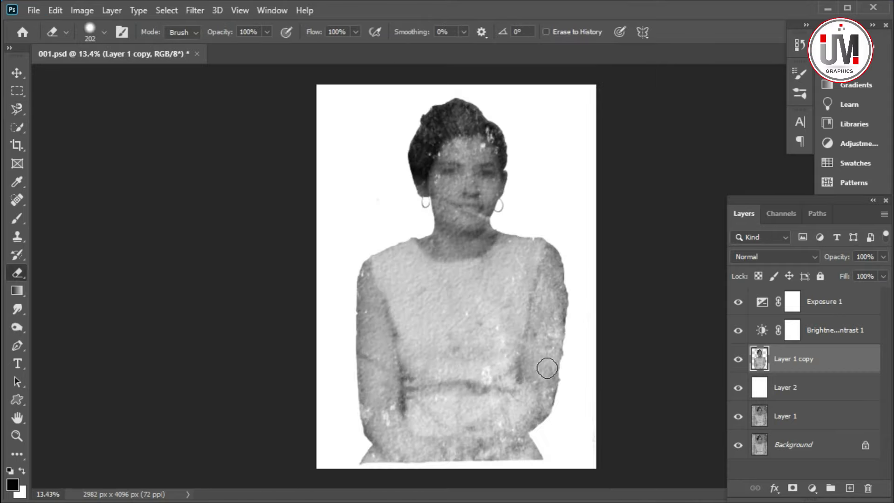
scroll(548, 366, "up", 1)
scroll(579, 347, "up", 1)
scroll(582, 343, "down", 2)
Reduce the eraser to 139 px and zoom out to view the whole portrait.
right_click(582, 300)
left_click_drag(725, 337, 713, 337)
left_click(586, 175)
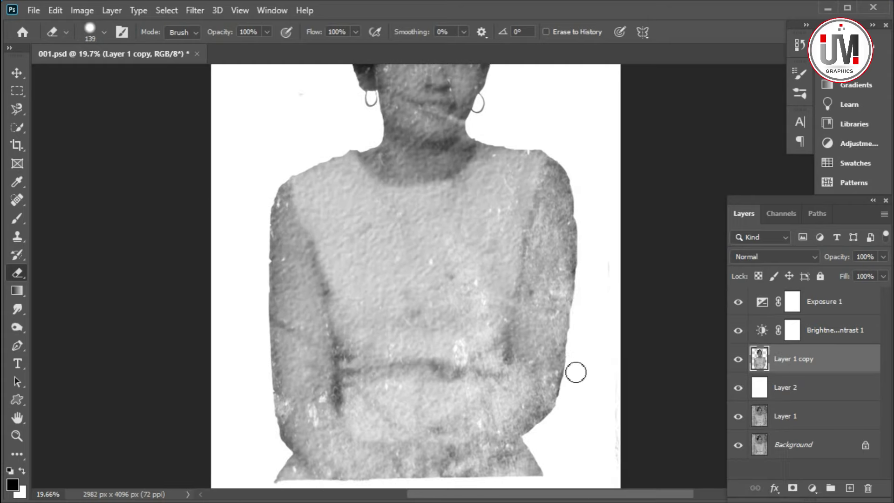
scroll(583, 350, "down", 1)
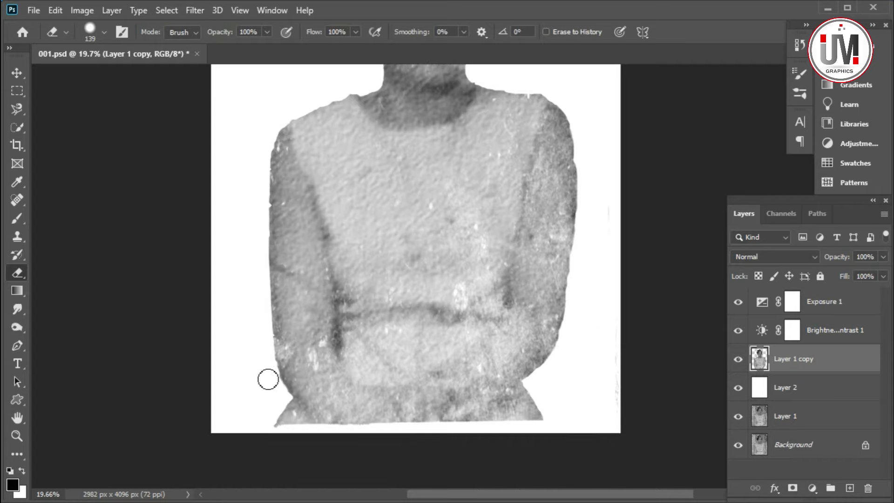
scroll(254, 368, "up", 2)
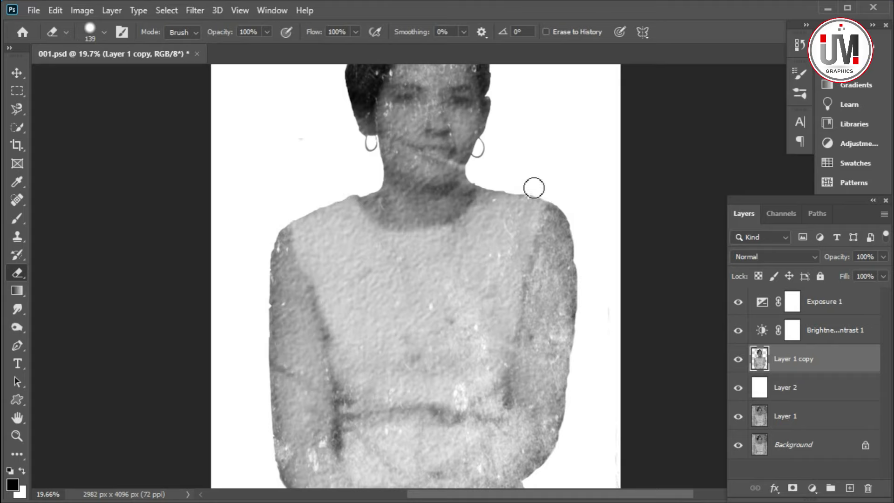
scroll(535, 195, "up", 2)
scroll(538, 199, "up", 1)
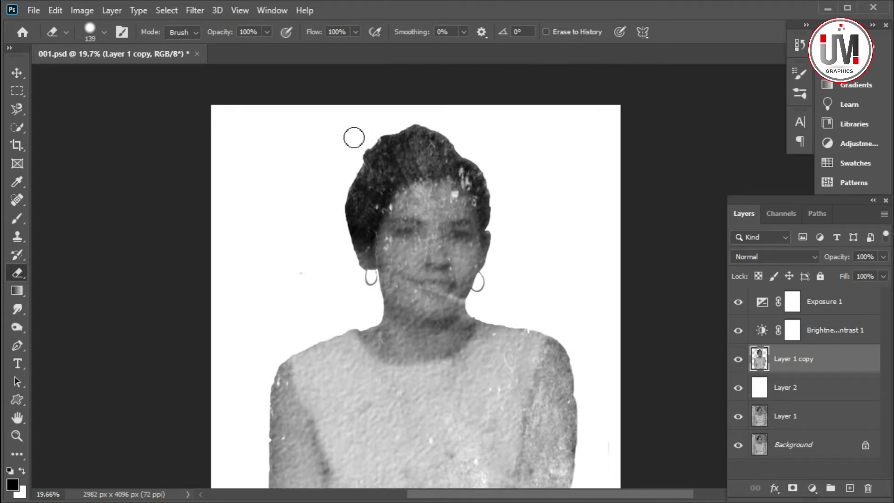
left_click(17, 435)
Duplicate Layer 1 copy with Ctrl+J and apply a Gaussian Blur of about 36 px.
scroll(440, 409, "down", 1)
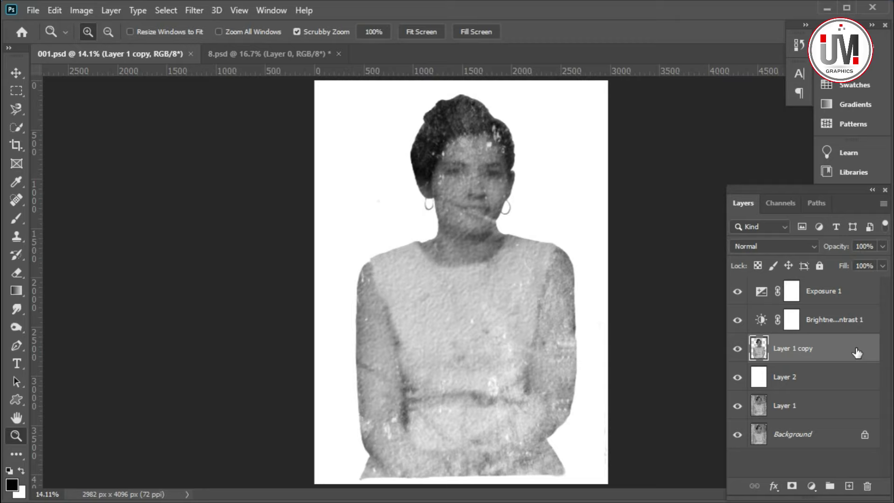
key("ctrl+j")
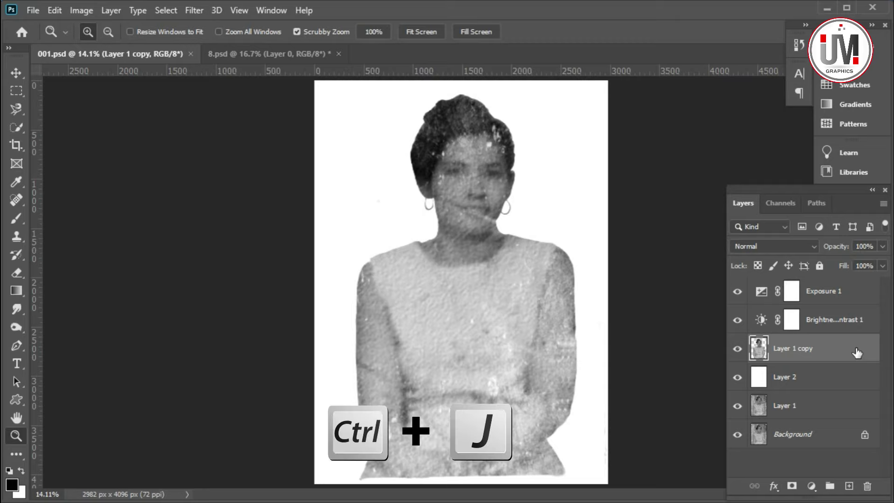
key("ctrl+j")
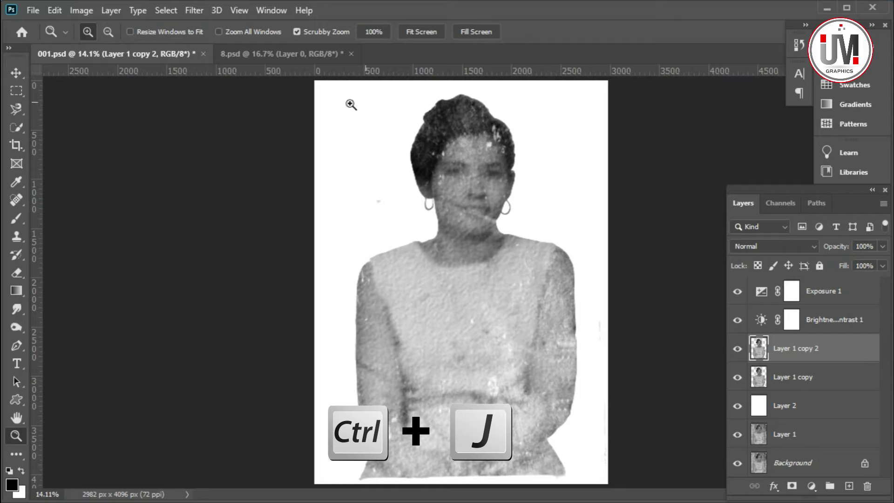
left_click(194, 13)
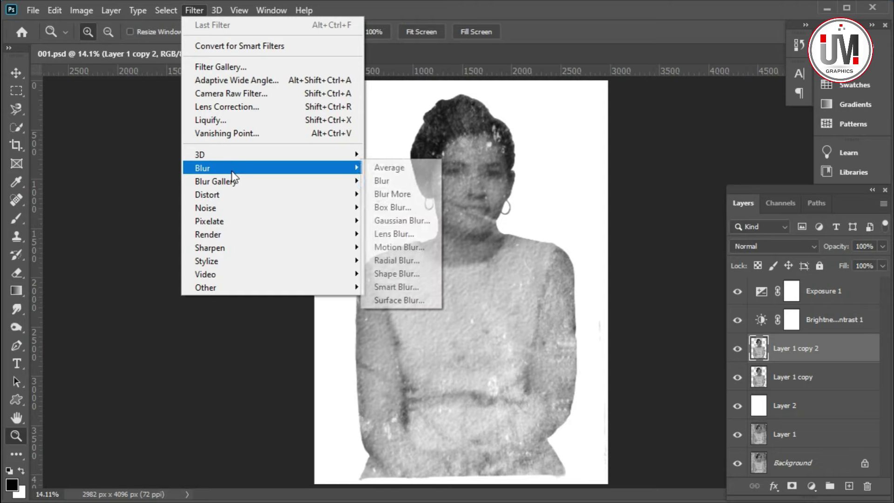
mouse_move(203, 167)
left_click(403, 221)
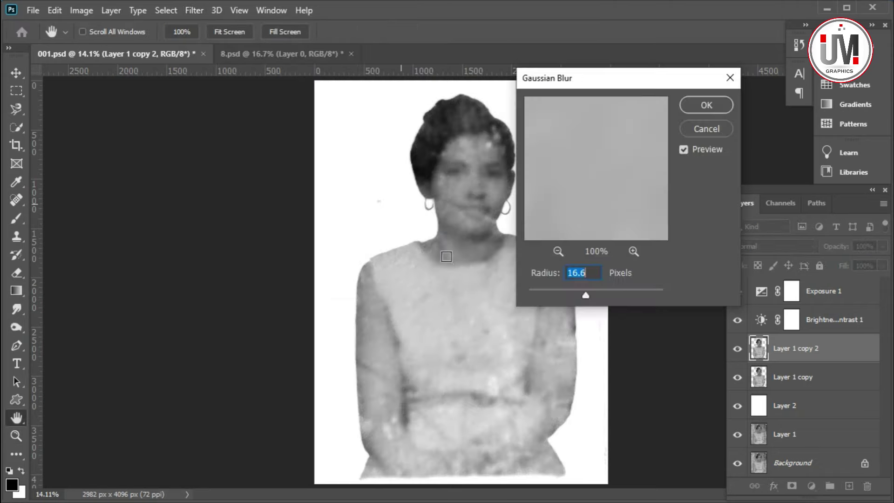
left_click_drag(587, 297, 602, 296)
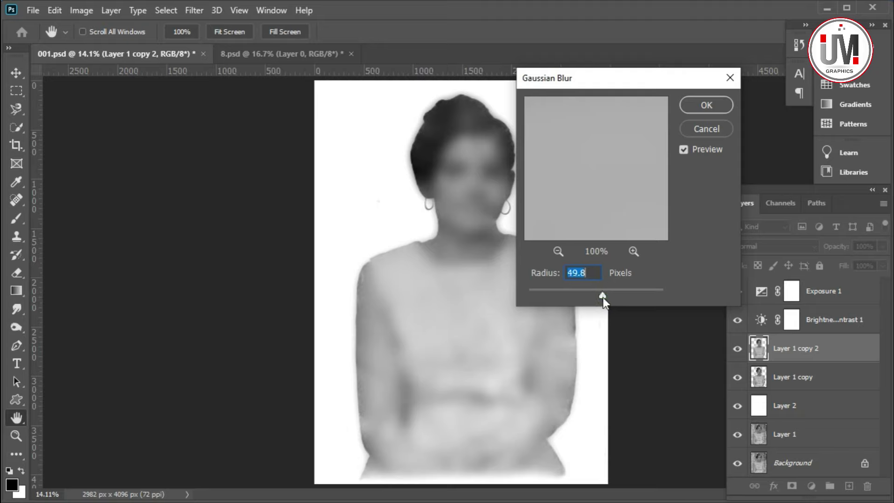
left_click_drag(602, 297, 601, 297)
left_click_drag(601, 294, 597, 296)
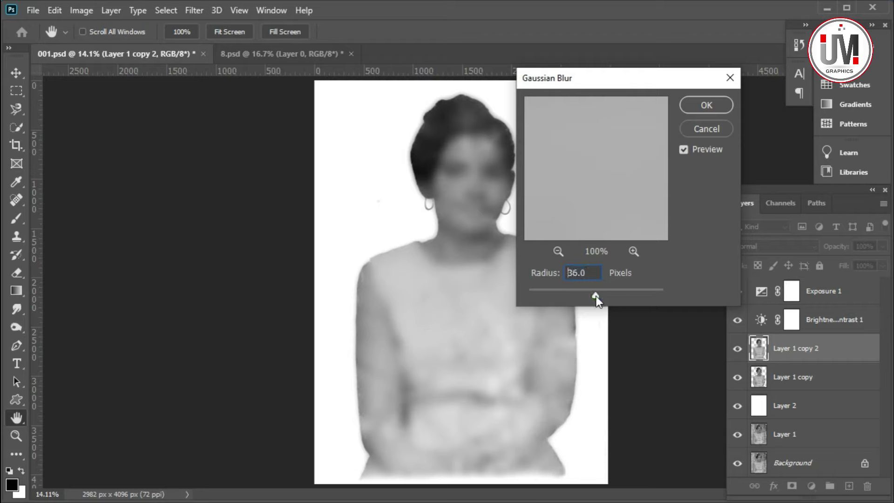
left_click(721, 110)
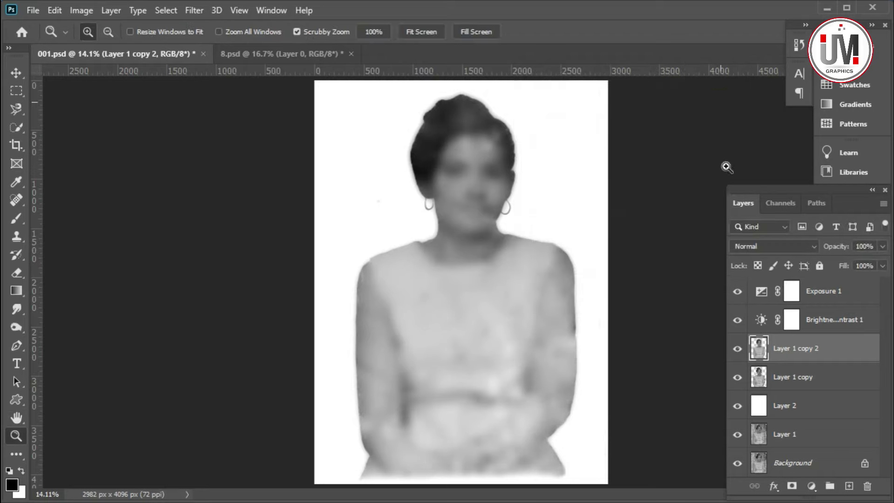
Add an inverted black mask to the blurred layer and set a 50% opacity brush.
left_click(792, 486)
key("ctrl+i")
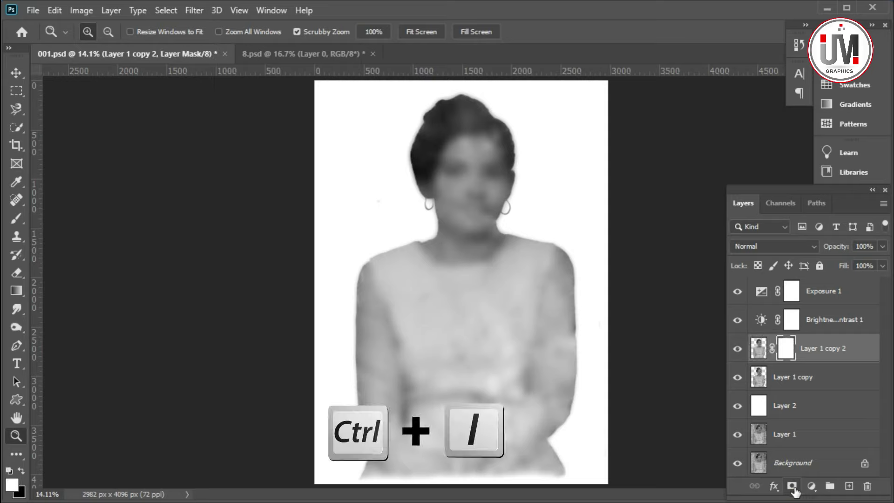
key("ctrl+i")
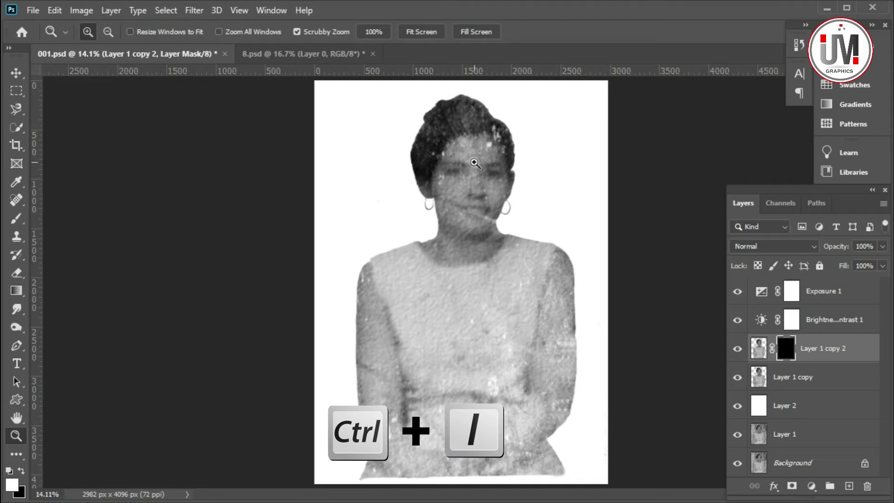
left_click_drag(474, 163, 529, 285)
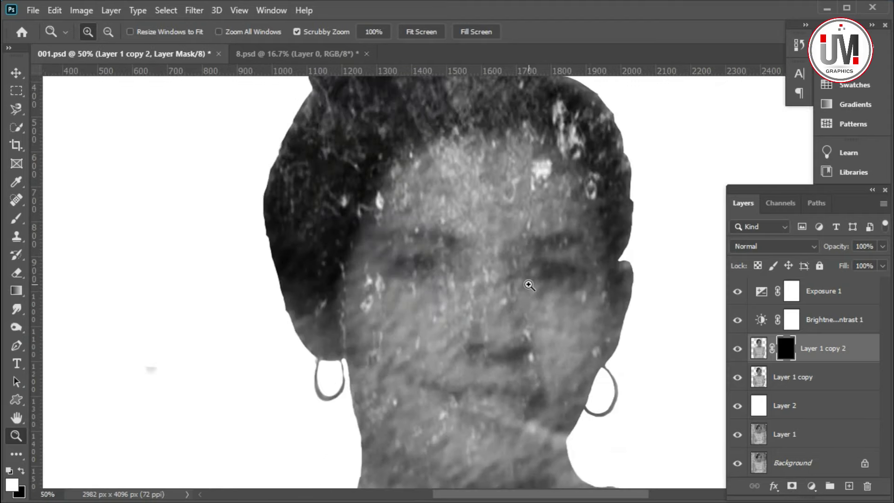
scroll(520, 276, "down", 1)
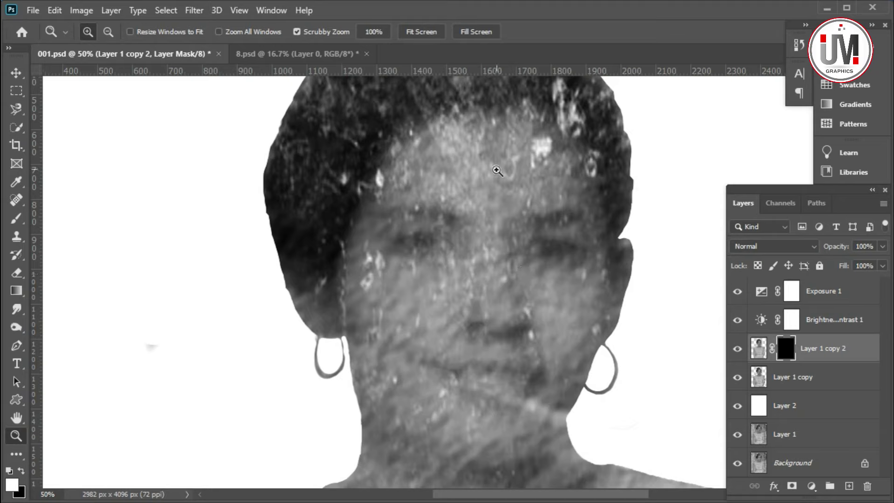
key("b")
right_click(500, 176)
left_click(569, 13)
left_click(323, 31)
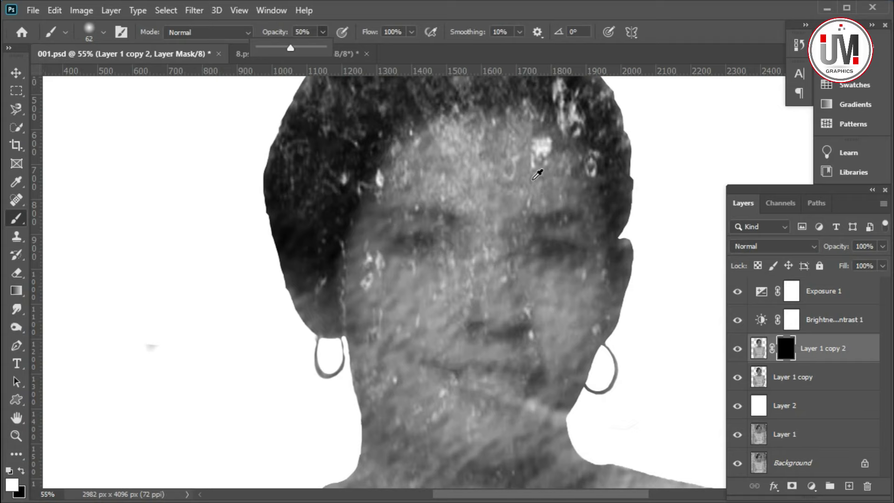
scroll(537, 174, "up", 2)
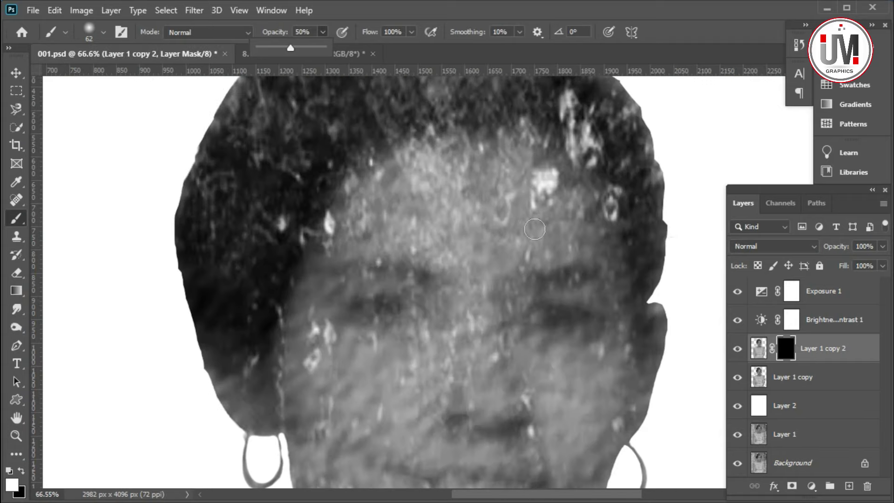
left_click(534, 216)
Paint smooth skin onto the forehead, nose, cheeks, lower lip and jaw with a size-83 brush.
left_click_drag(556, 186, 550, 198)
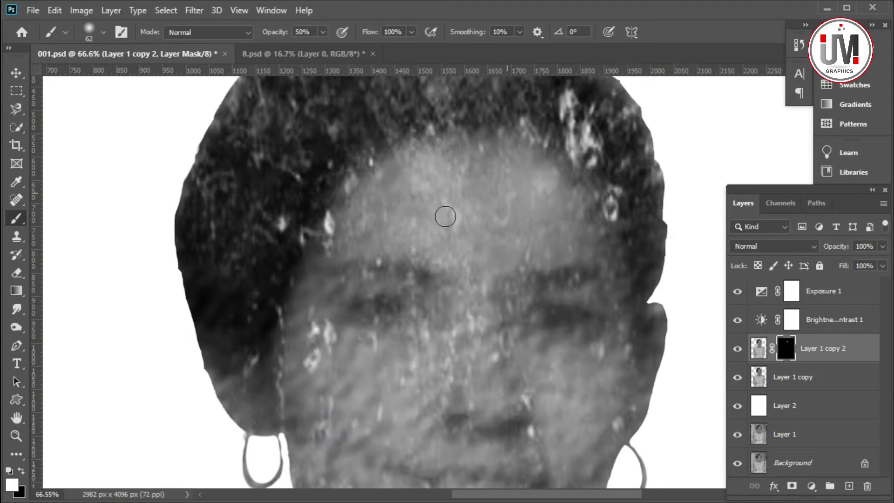
scroll(485, 300, "down", 2)
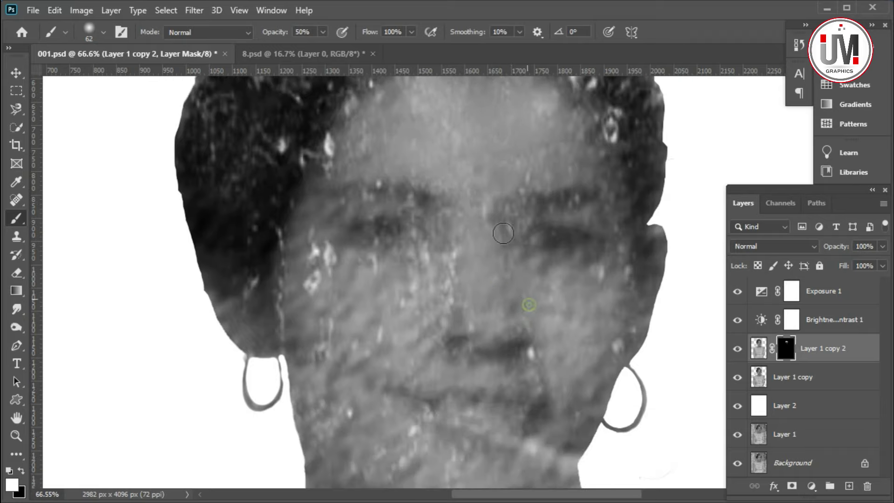
scroll(539, 318, "down", 1)
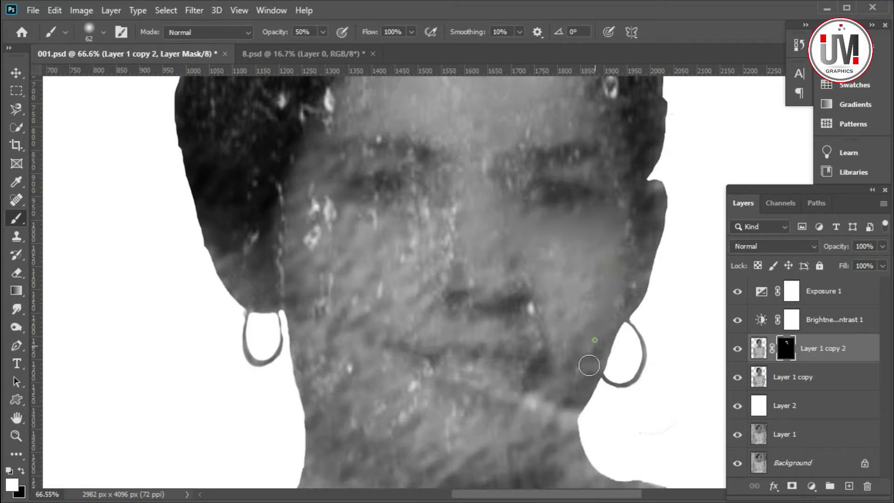
mouse_move(522, 279)
left_mouse_down()
mouse_move(463, 279)
mouse_move(349, 211)
mouse_move(331, 234)
left_mouse_up()
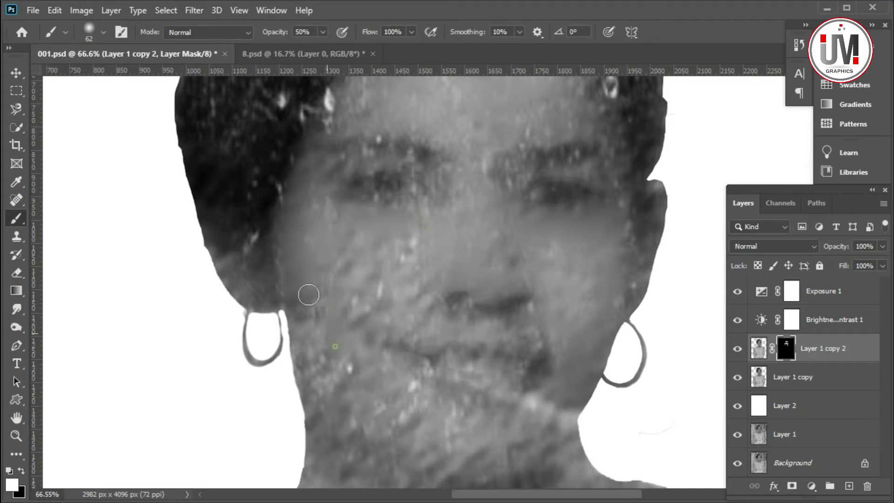
scroll(317, 321, "down", 1)
scroll(359, 352, "down", 1)
left_click_drag(360, 352, 390, 209)
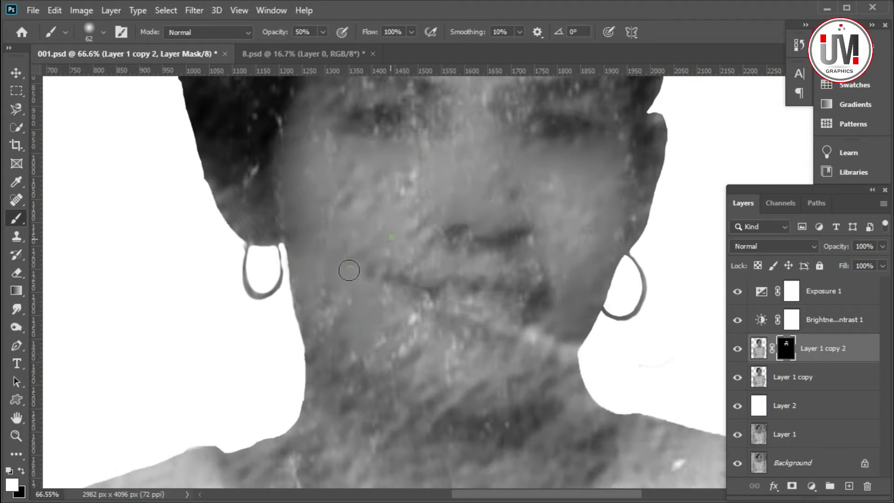
scroll(349, 270, "up", 1)
right_click(373, 223)
key("Escape")
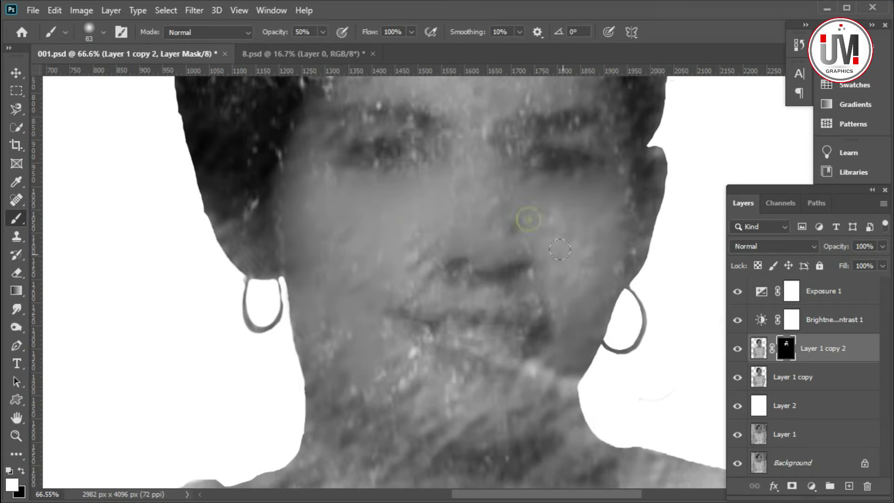
scroll(581, 219, "down", 1)
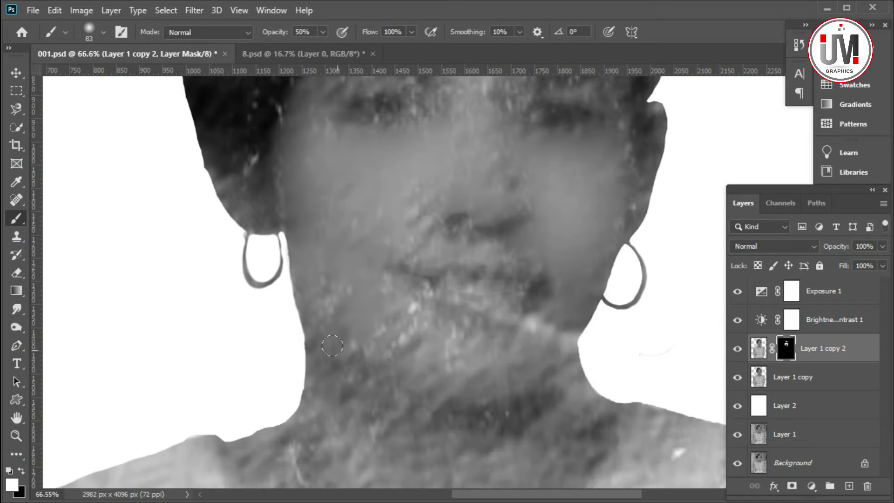
left_click_drag(405, 311, 563, 334)
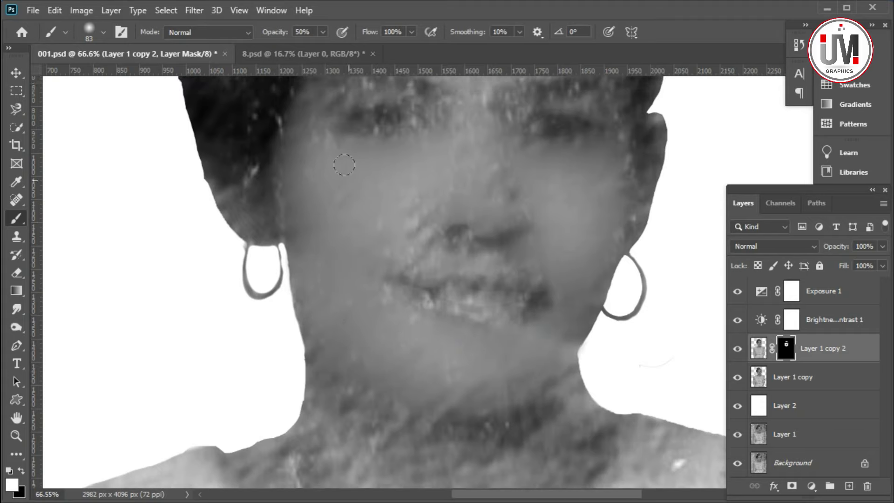
Smooth the shadows and texture on the neck.
scroll(358, 178, "up", 1)
scroll(417, 170, "up", 2)
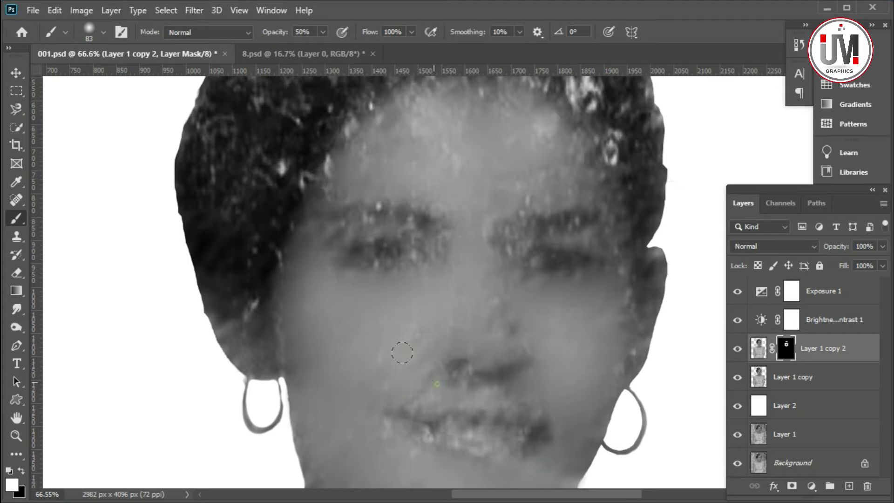
scroll(402, 352, "down", 1)
scroll(337, 319, "down", 1)
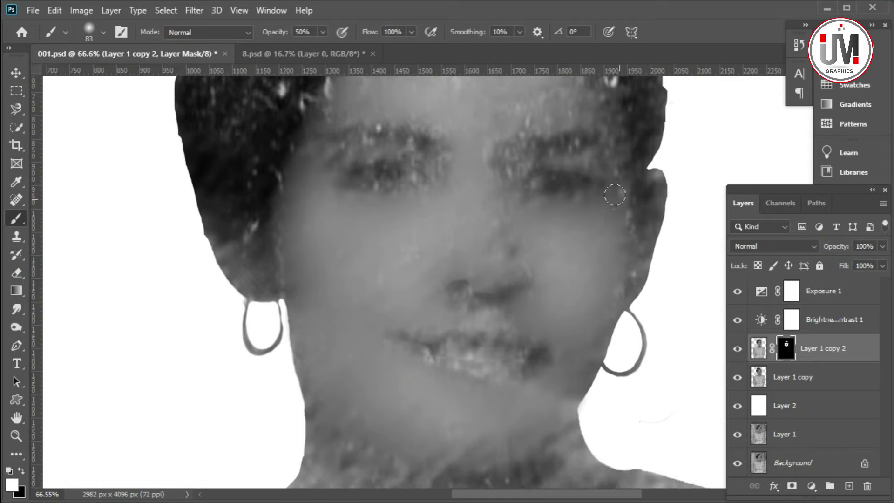
scroll(613, 212, "up", 1)
scroll(505, 109, "up", 1)
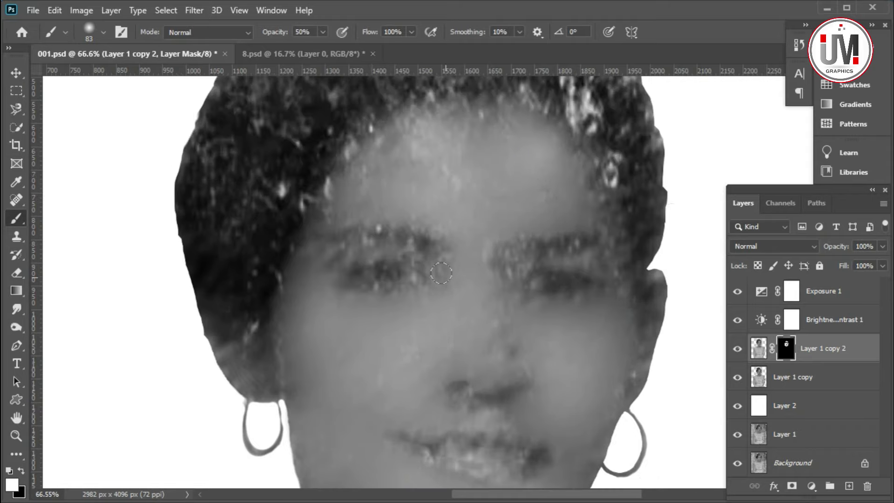
scroll(466, 210, "down", 1)
scroll(522, 298, "down", 2)
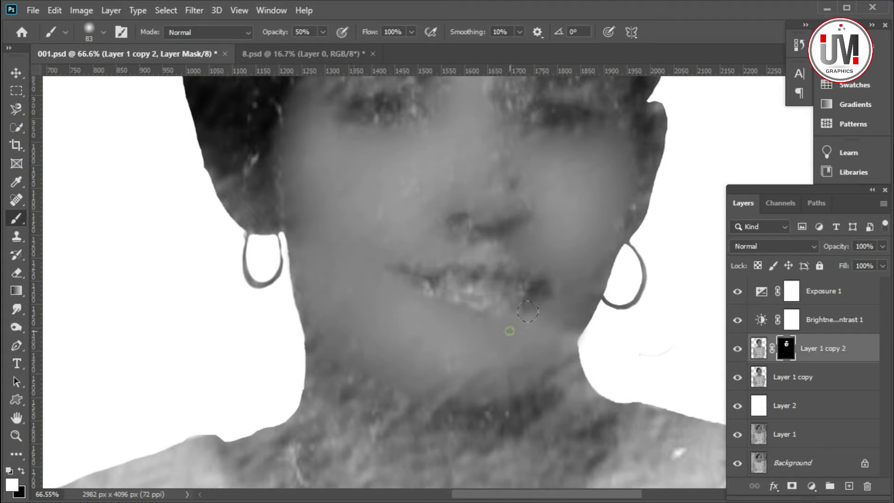
scroll(344, 354, "down", 2)
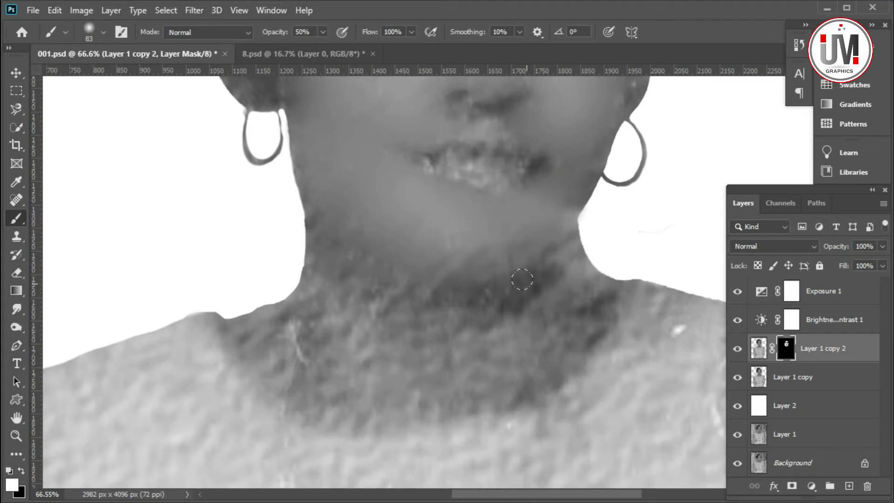
mouse_move(449, 401)
left_mouse_down()
mouse_move(557, 351)
mouse_move(529, 305)
mouse_move(368, 319)
left_mouse_up()
scroll(371, 288, "up", 4)
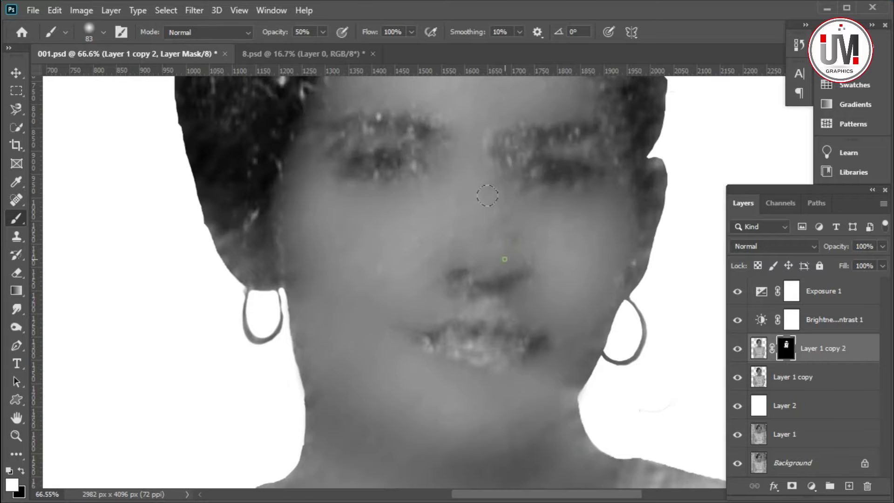
scroll(494, 354, "up", 3)
Shrink the brush to 32 and switch between black and white around the nose and lips.
right_click(452, 220)
left_click_drag(536, 274, 512, 274)
key("Return")
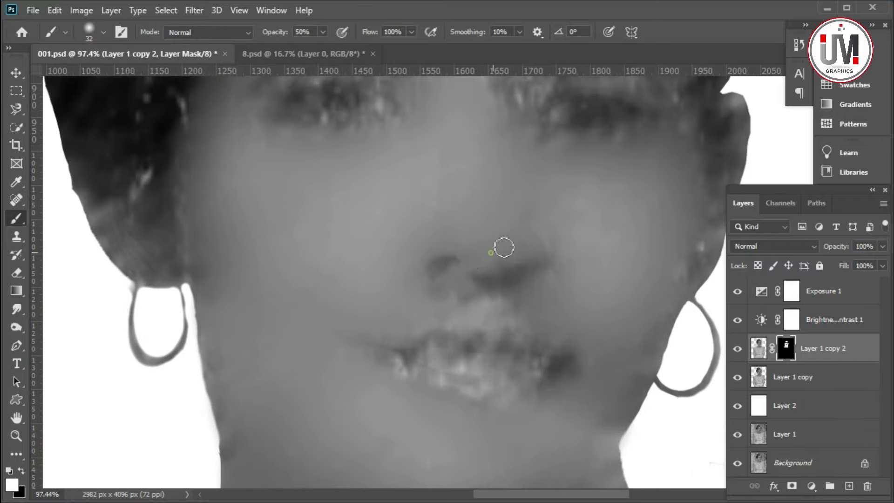
scroll(503, 335, "down", 1)
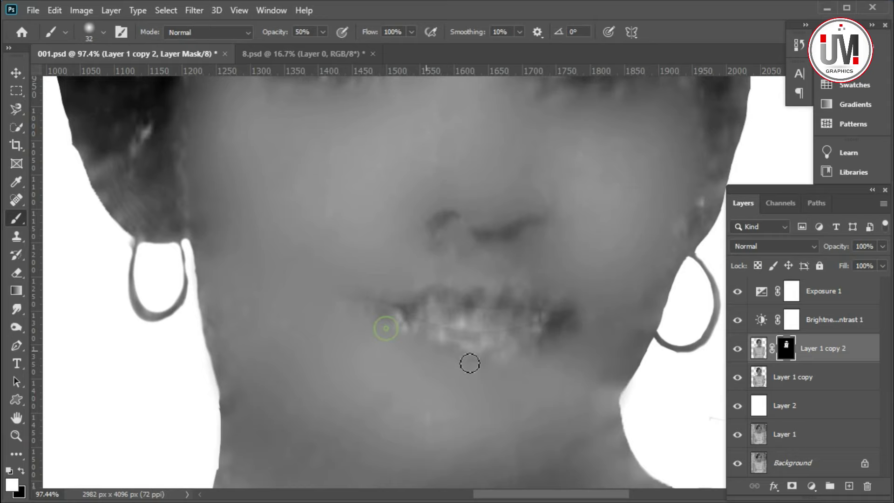
scroll(575, 293, "up", 4)
scroll(661, 325, "up", 1)
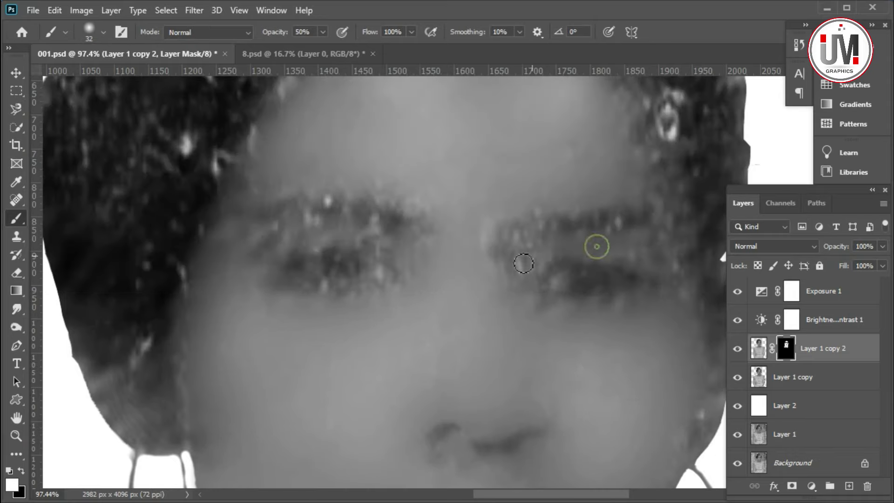
key("x")
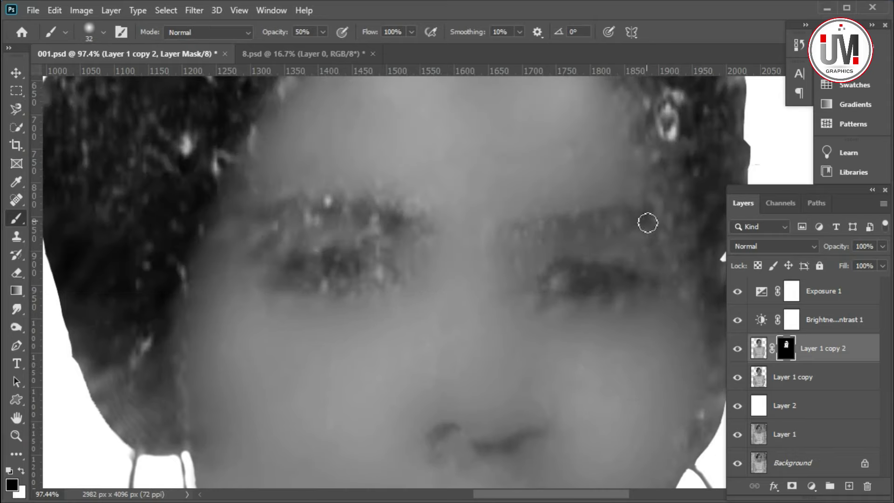
scroll(326, 340, "up", 1)
key("x")
right_click(520, 257)
left_click(515, 235)
scroll(442, 279, "down", 4)
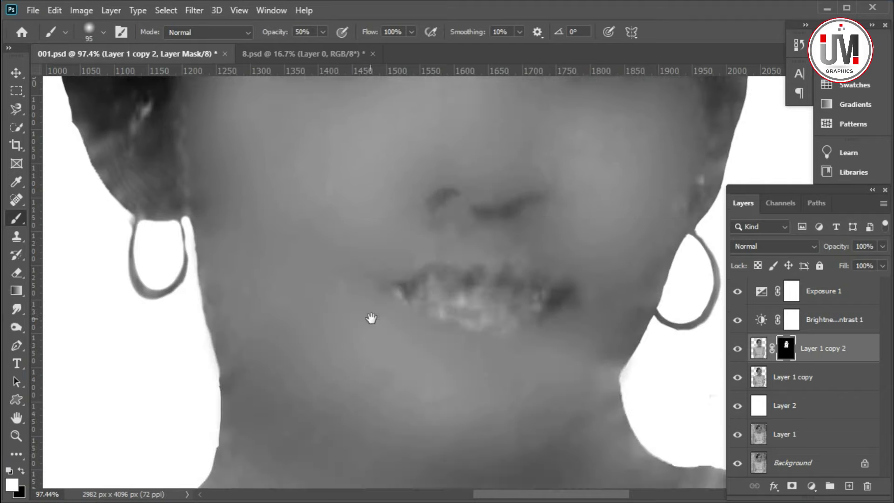
scroll(383, 331, "down", 2)
Enlarge the brush and paint at 80% opacity over the textured chest below the neck.
scroll(383, 332, "down", 4)
right_click(558, 294)
key("Return")
key("8")
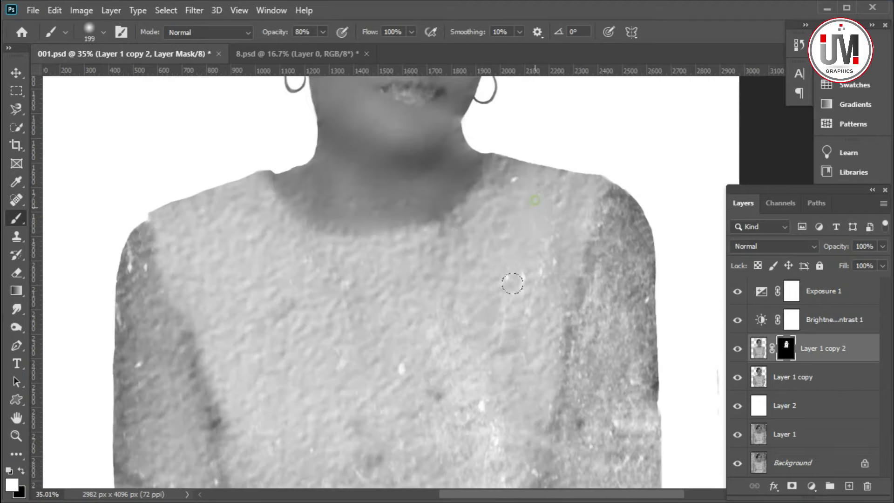
left_click_drag(394, 318, 171, 213)
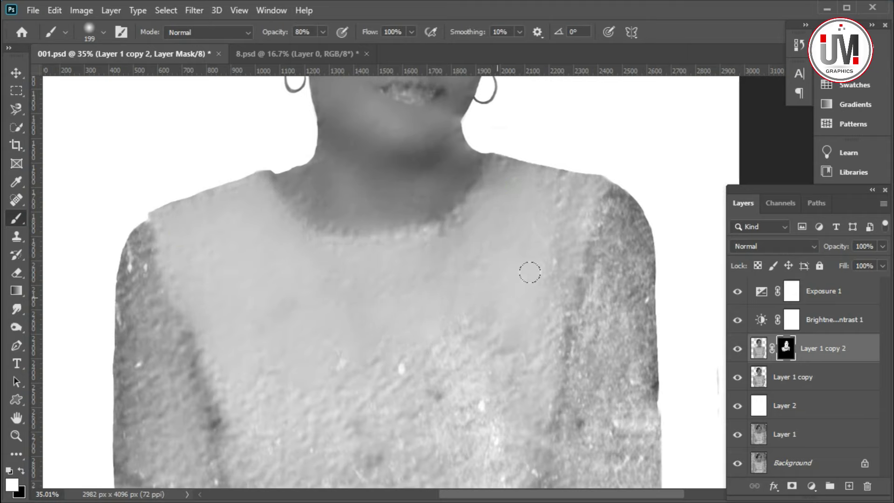
scroll(466, 265, "down", 3)
scroll(465, 367, "down", 2)
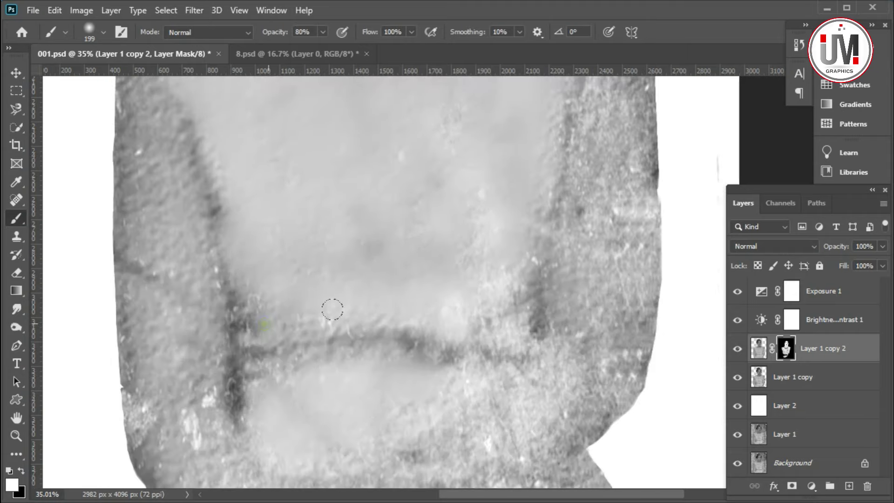
scroll(410, 285, "down", 2)
scroll(70, 297, "down", 2)
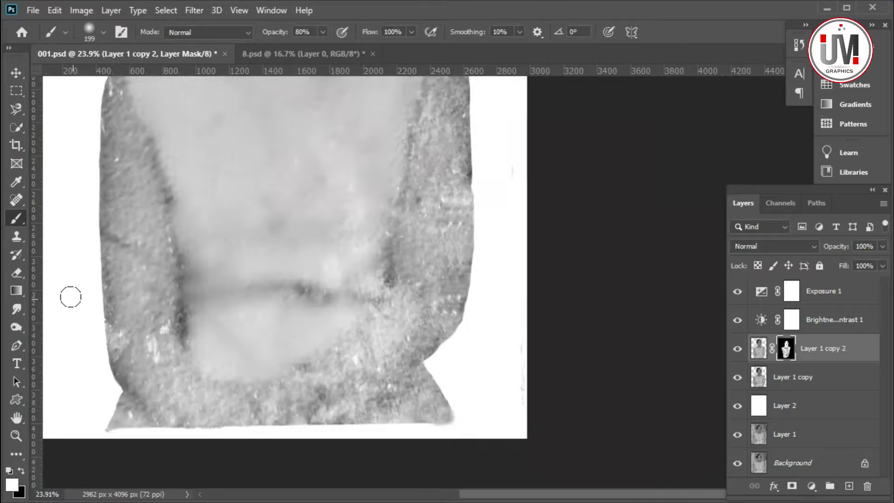
Lower brush opacity to 60% and paint smoothing across the dress and arms.
key("6")
right_click(282, 366)
key("Return")
left_click_drag(240, 199, 430, 415)
scroll(430, 415, "down", 1)
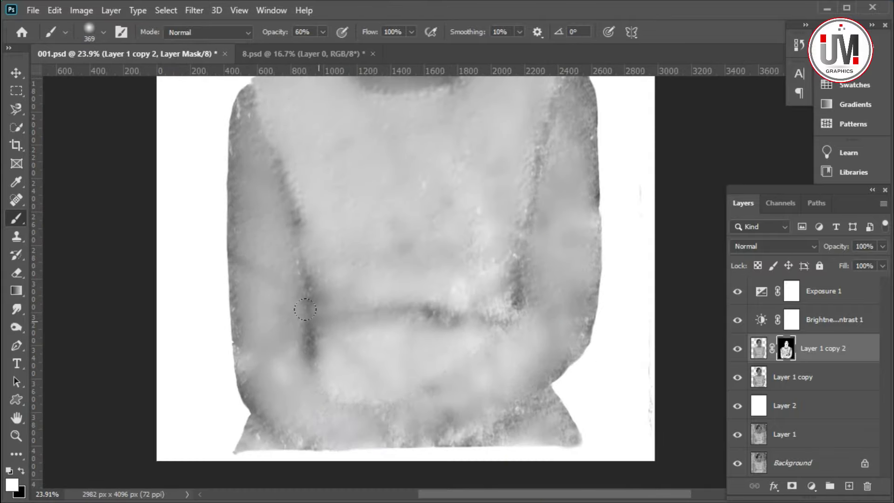
scroll(305, 310, "up", 3)
scroll(455, 264, "up", 3)
scroll(468, 387, "up", 2)
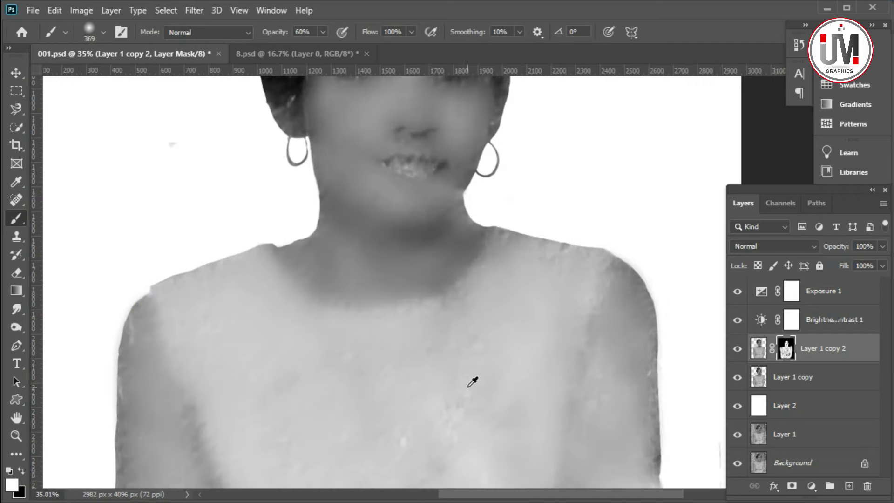
Soften the white speckles in the hair with a 94 px brush at 40% opacity.
key("x")
right_click(473, 381)
left_click_drag(522, 345, 510, 345)
key("4")
key("Return")
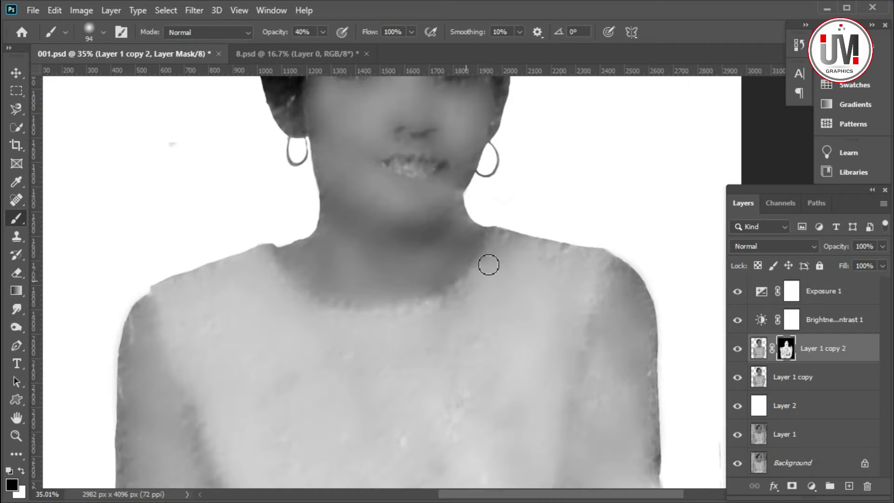
scroll(355, 299, "up", 5)
key("x")
mouse_move(360, 134)
left_mouse_down()
mouse_move(300, 256)
mouse_move(493, 274)
mouse_move(343, 194)
left_mouse_up()
key("x")
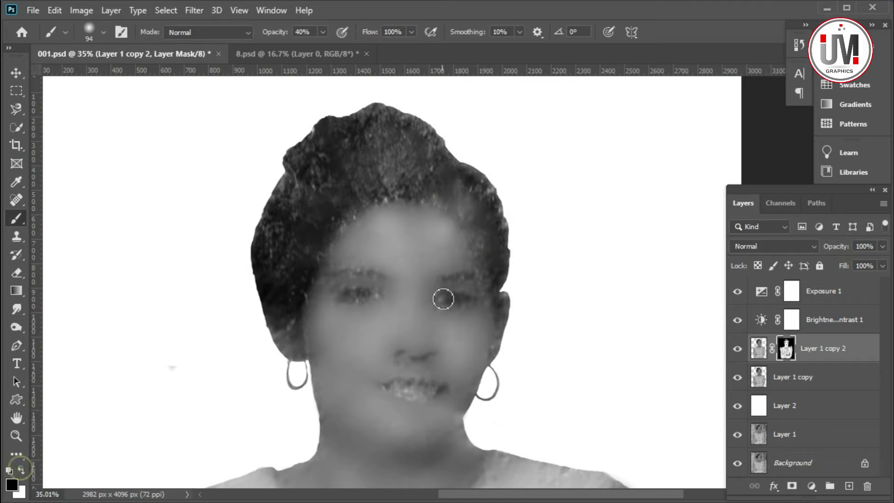
scroll(535, 241, "down", 1)
scroll(347, 306, "down", 2)
scroll(451, 275, "up", 3)
scroll(494, 254, "up", 2)
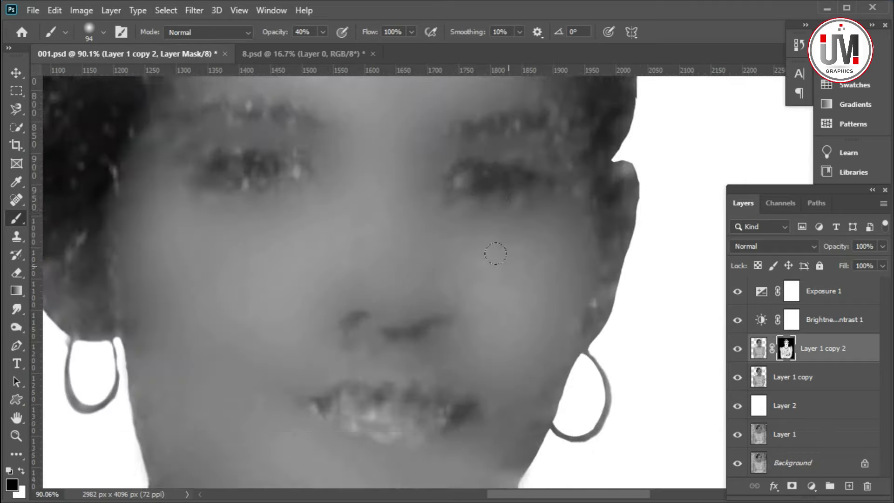
scroll(494, 254, "down", 4)
scroll(466, 326, "down", 1)
Raise Layer 1 copy 2's opacity from 0% to about 60% in the Layers panel.
key("z")
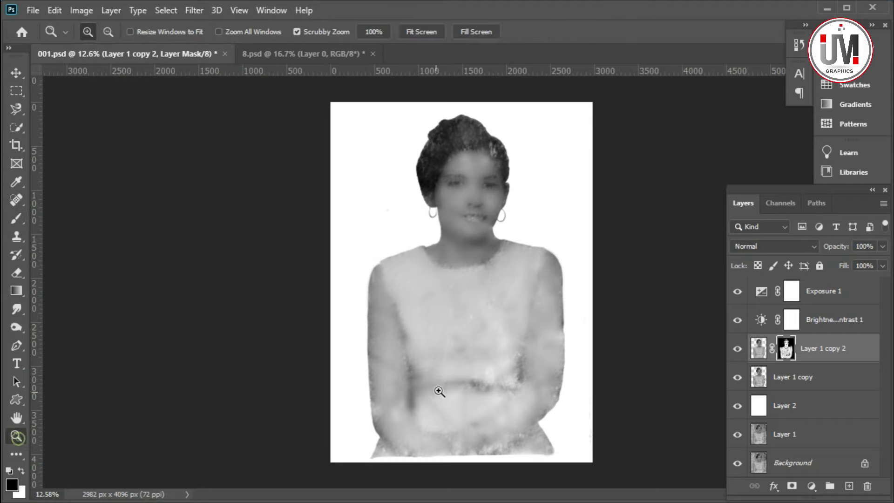
scroll(456, 377, "up", 1)
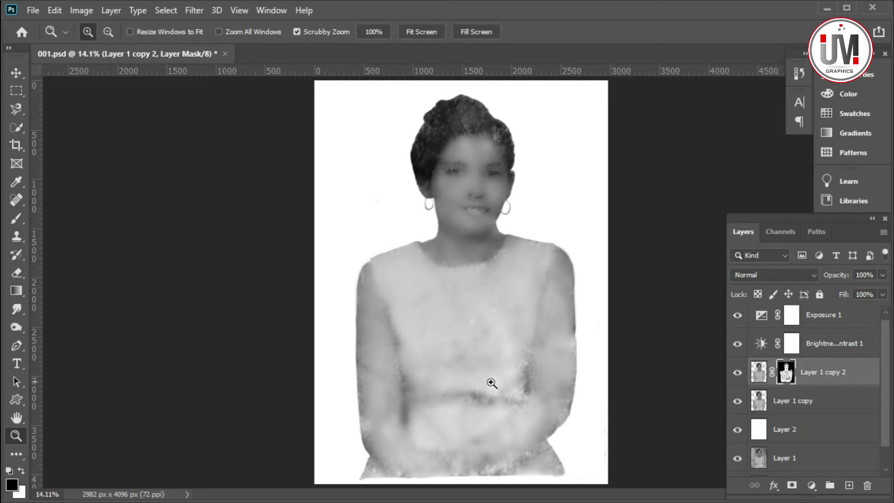
left_click(882, 275)
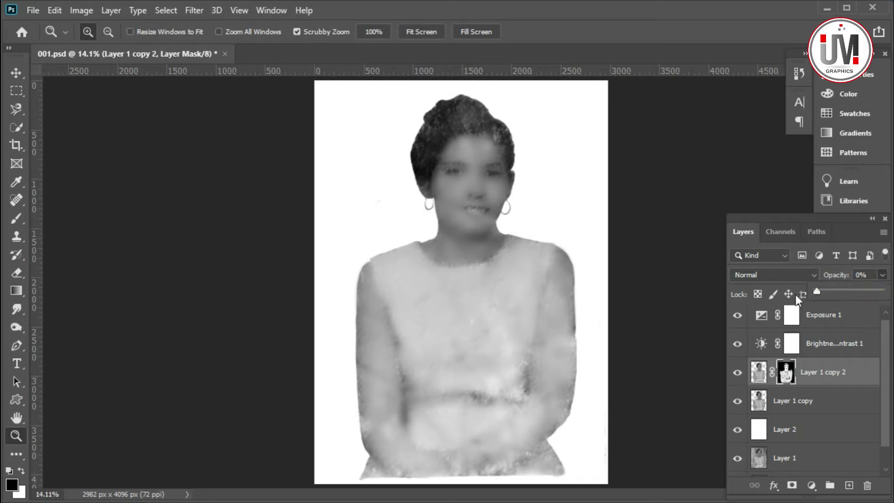
left_click_drag(817, 292, 830, 290)
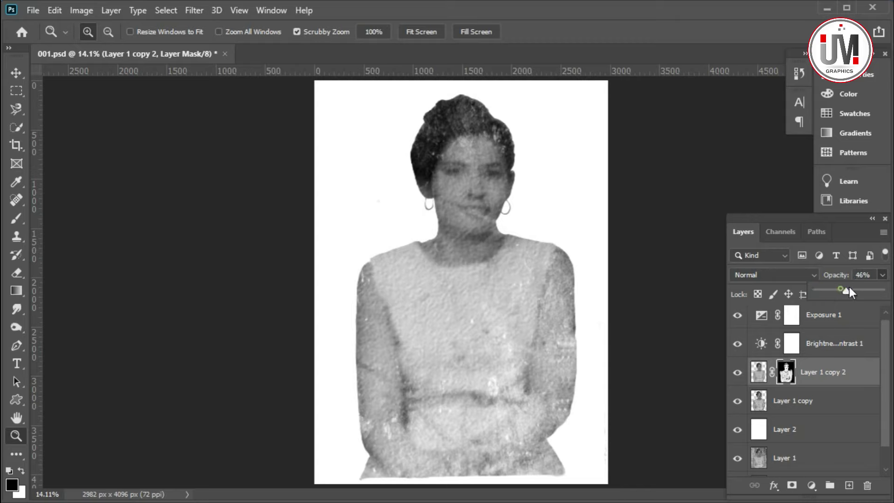
left_click_drag(851, 289, 855, 289)
left_click(741, 374)
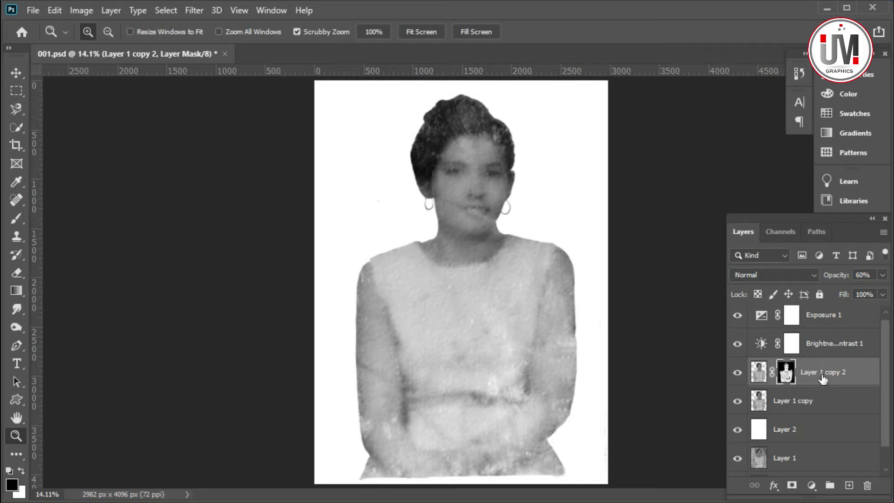
Select the adjustment, Layer 1 copy, Layer 2 and Layer 1 layers and merge them into Exposure 1.
left_click(837, 352, "shift")
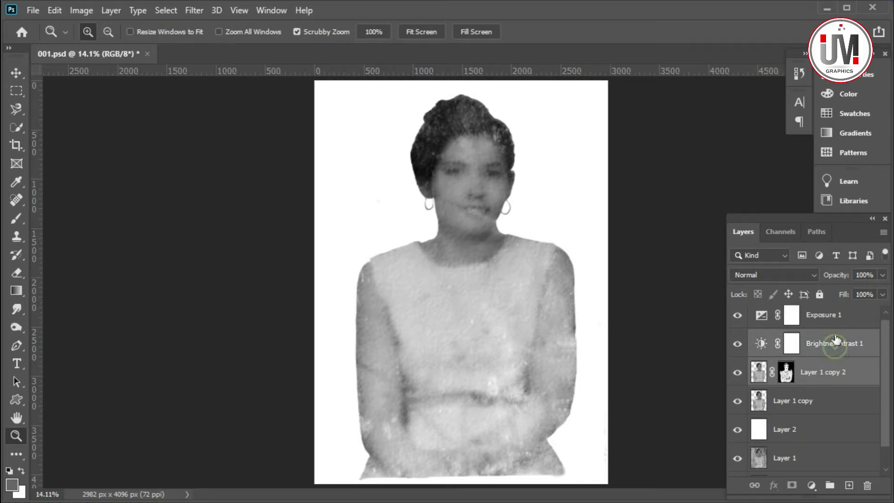
left_click(840, 320, "shift")
left_click(835, 402, "shift")
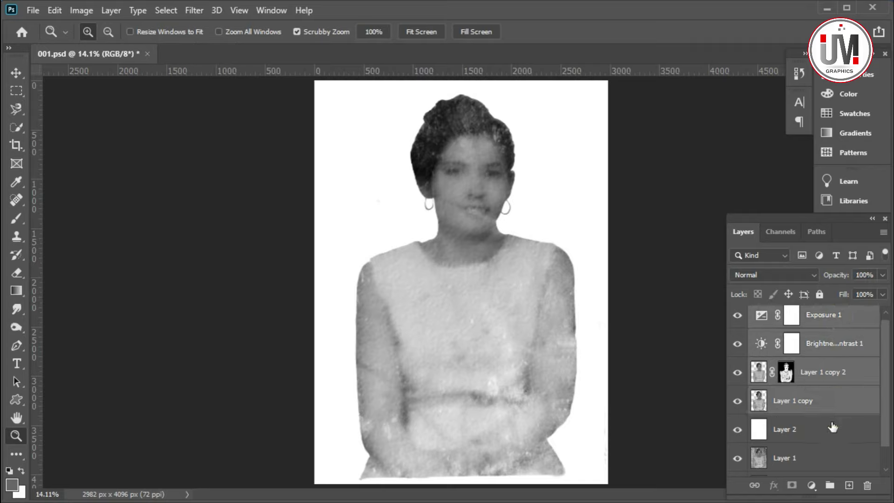
left_click(833, 430, "shift")
left_click(830, 455, "shift")
left_click_drag(880, 446, 884, 404)
key("ctrl+e")
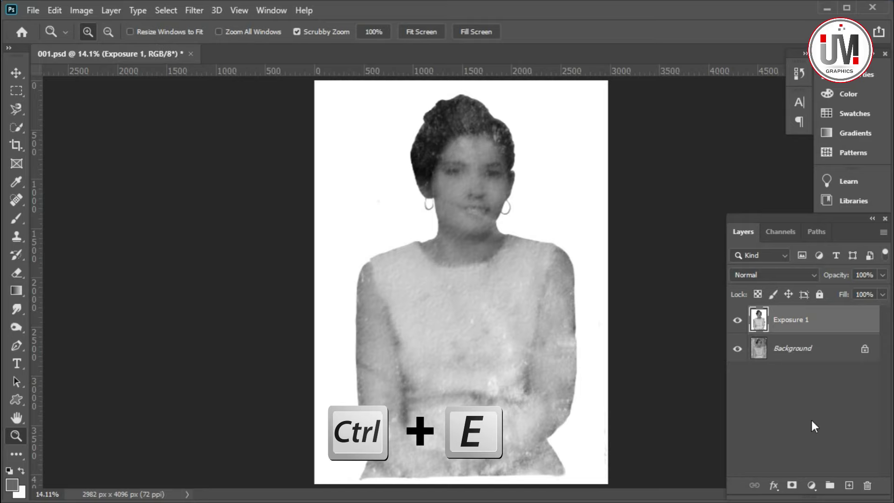
Compare the merged result against the original, then duplicate it as Exposure 1 copy.
left_click(738, 321)
left_click(738, 321)
left_click(738, 321)
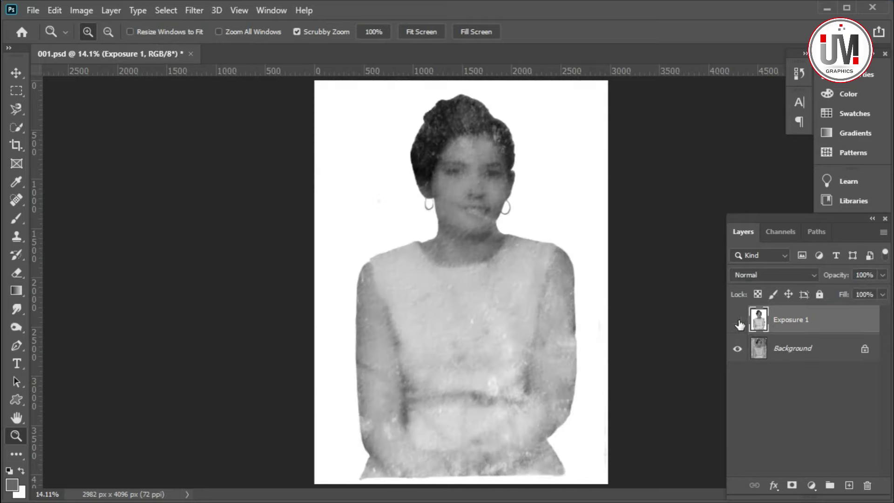
left_click(738, 321)
key("ctrl+j")
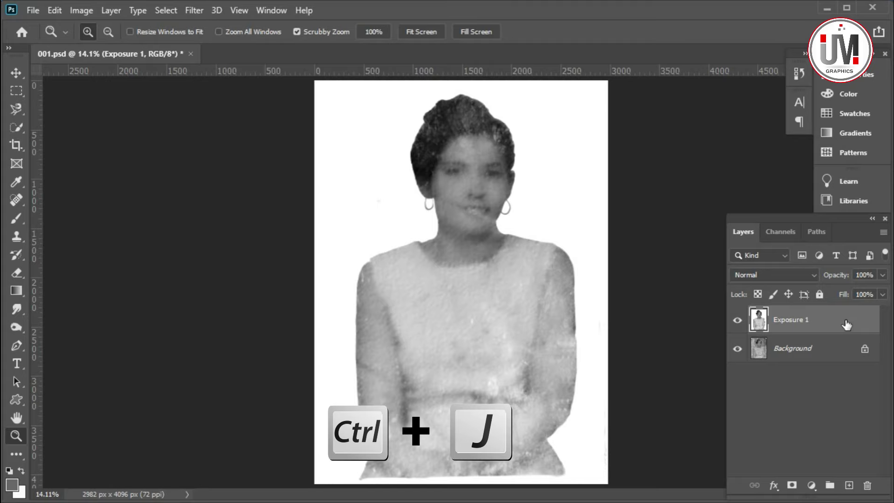
key("ctrl+j")
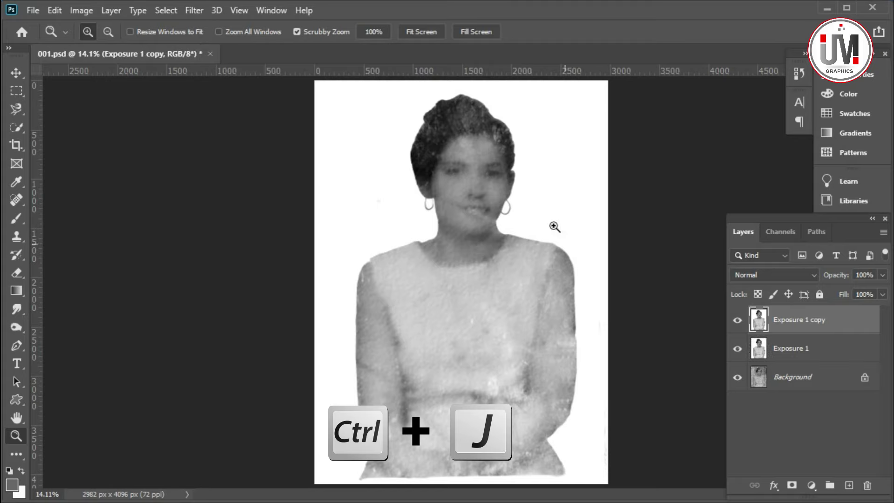
Zoom in on the forehead and eyes and set the Smudge tool strength to 40%.
left_click_drag(468, 162, 508, 188)
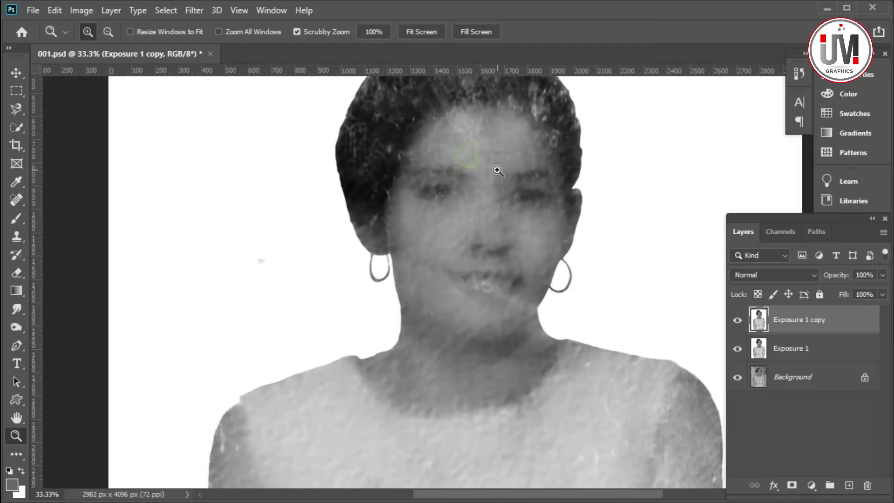
left_click(507, 137)
scroll(365, 232, "up", 2)
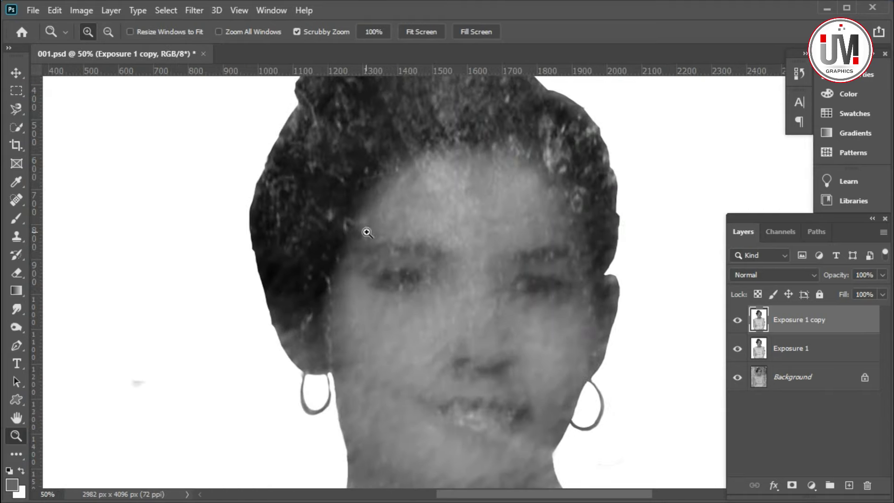
left_click(429, 287)
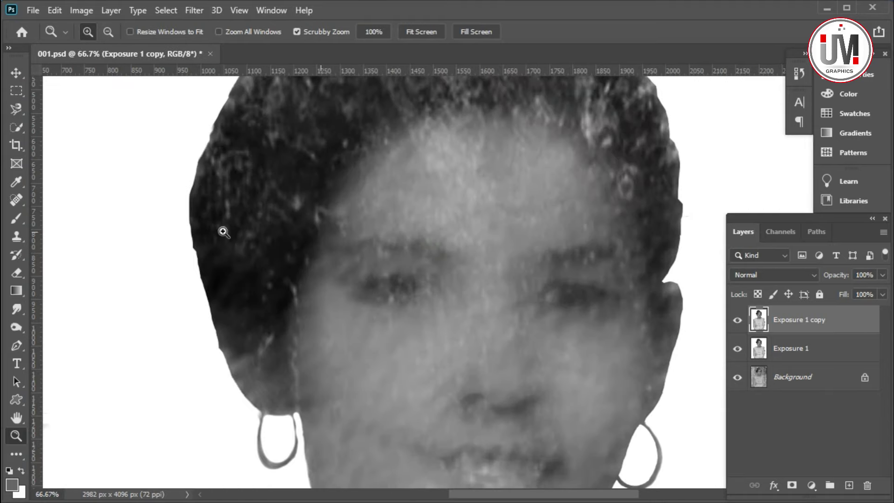
left_click(19, 310)
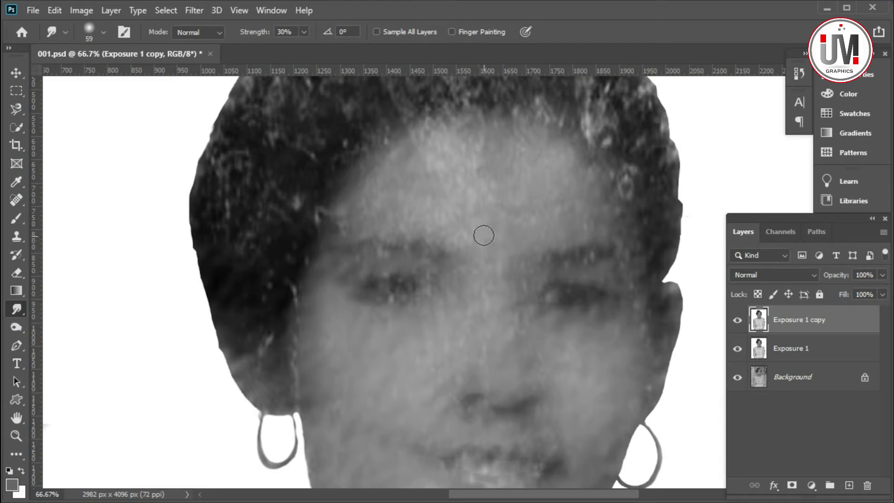
right_click(481, 213)
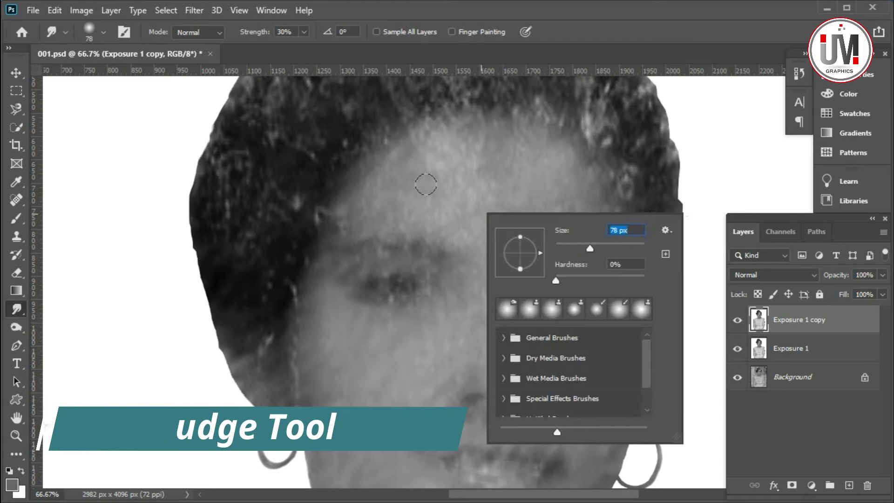
left_click(303, 33)
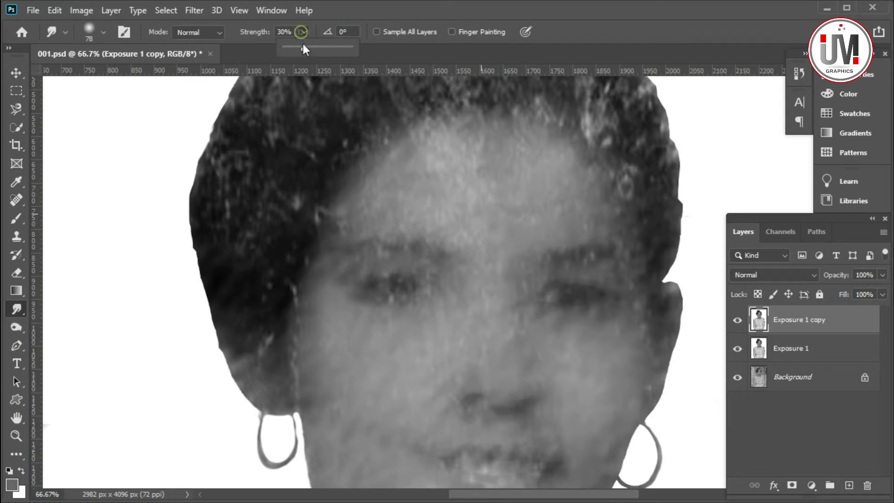
left_click(310, 48)
left_click(414, 162)
Smudge the forehead smooth, then enlarge the smudge brush to 100 and then 143.
left_click_drag(428, 153, 465, 134)
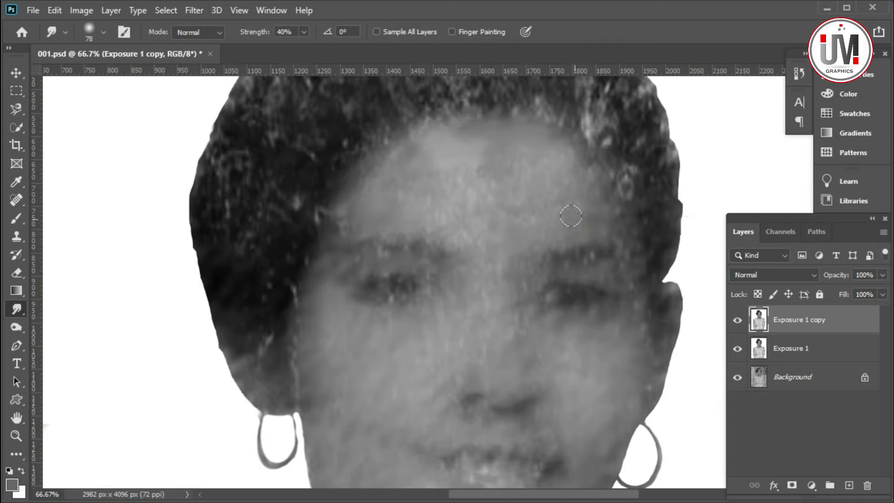
right_click(471, 149)
key("Return")
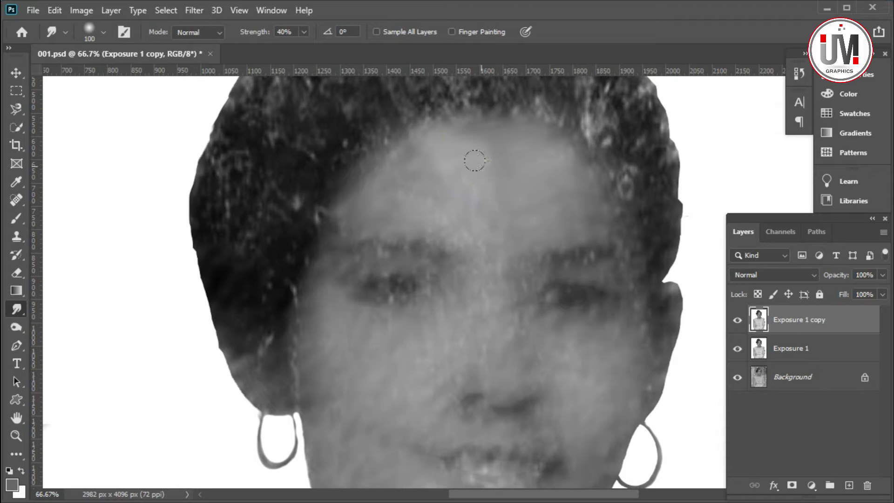
scroll(477, 236, "down", 2)
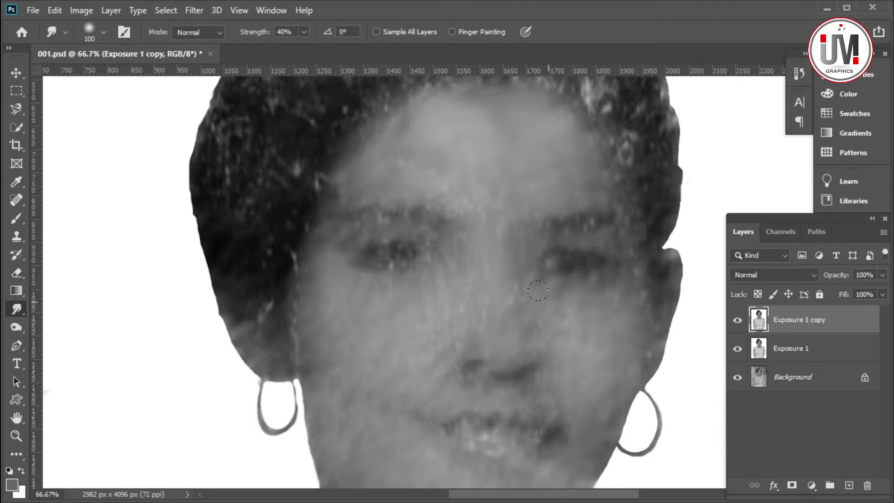
scroll(605, 279, "up", 3)
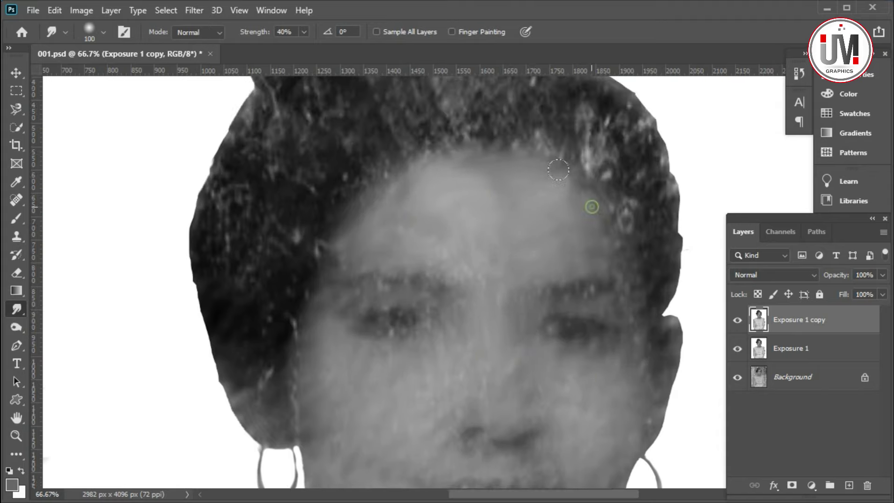
scroll(587, 200, "down", 5)
right_click(347, 315)
type("143")
key("Return")
Smooth the skin between the eyebrows with the 143 brush.
scroll(368, 322, "down", 2)
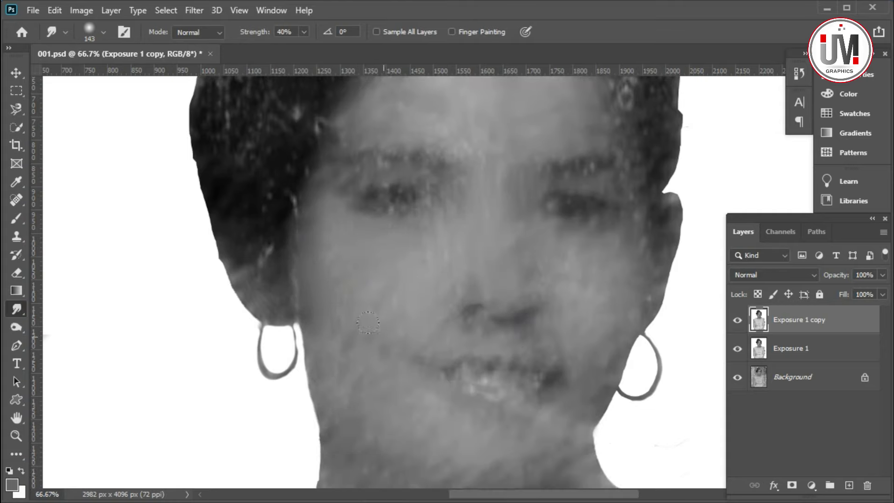
scroll(330, 343, "down", 3)
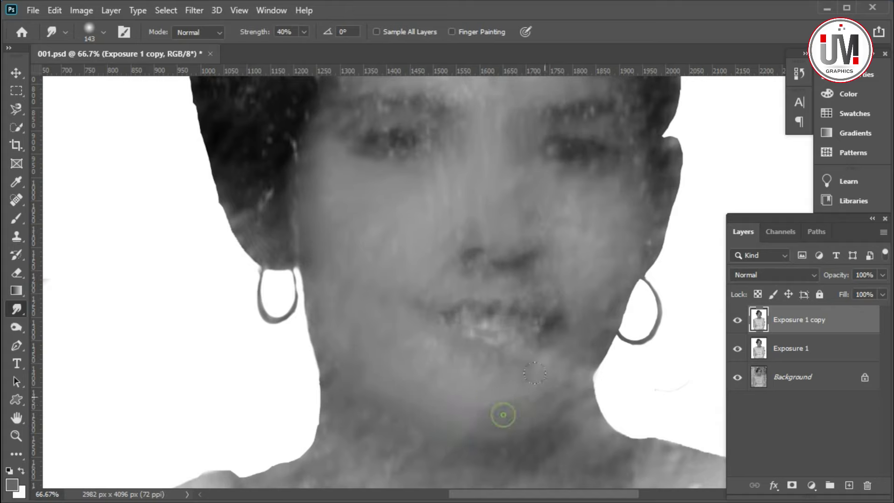
scroll(523, 386, "down", 5)
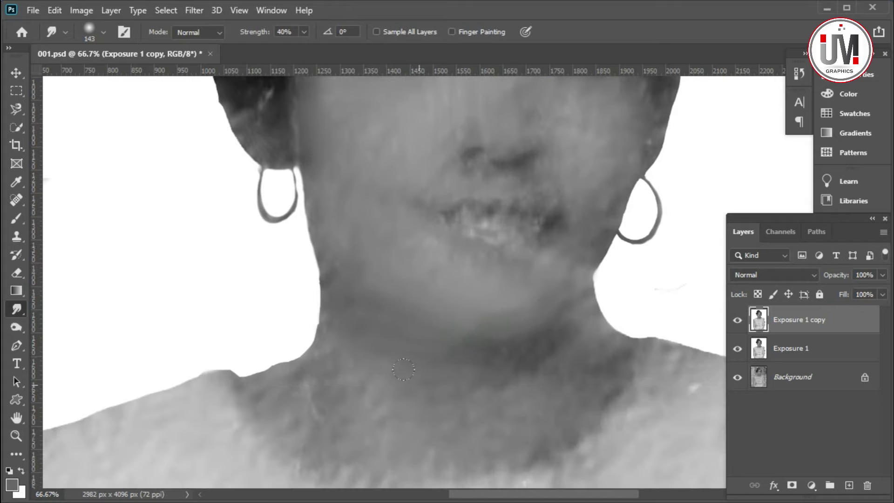
scroll(403, 369, "down", 2)
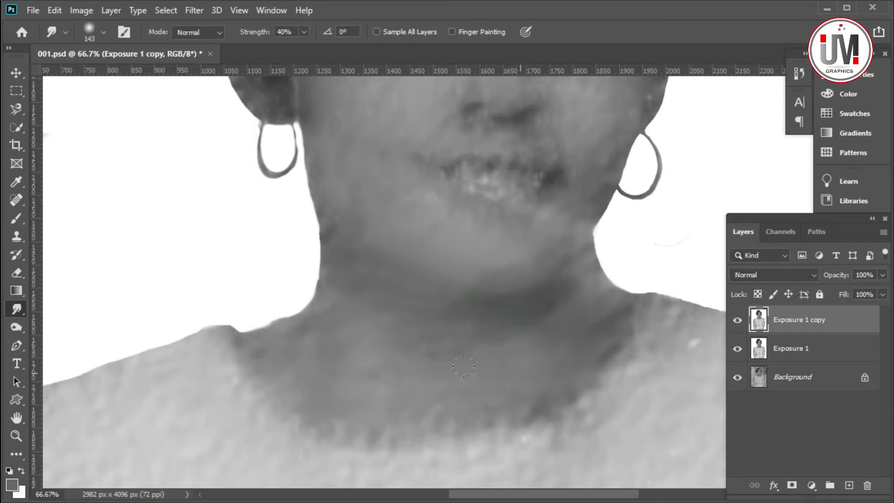
scroll(464, 366, "up", 8)
scroll(424, 277, "up", 3)
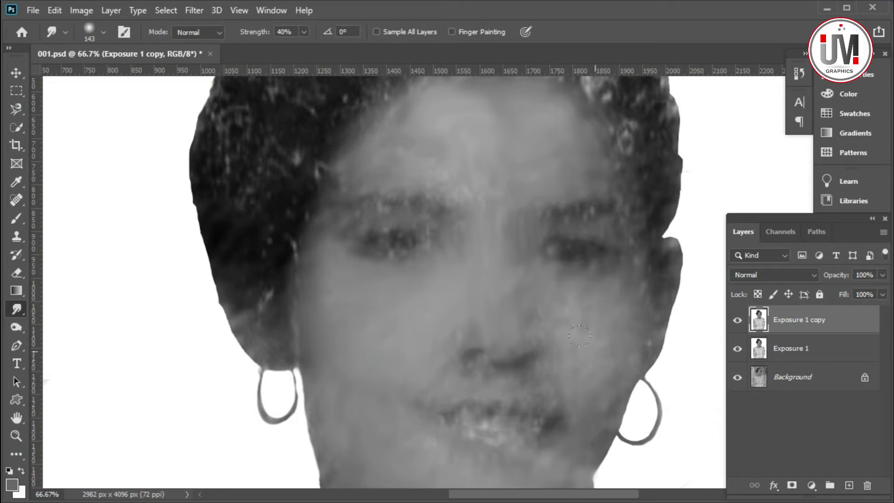
scroll(512, 288, "up", 3)
scroll(399, 256, "up", 2)
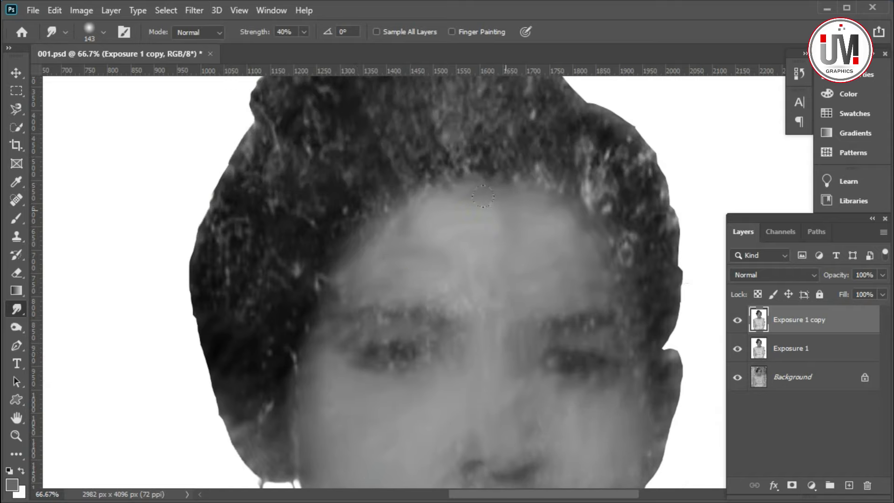
left_click_drag(467, 282, 409, 270)
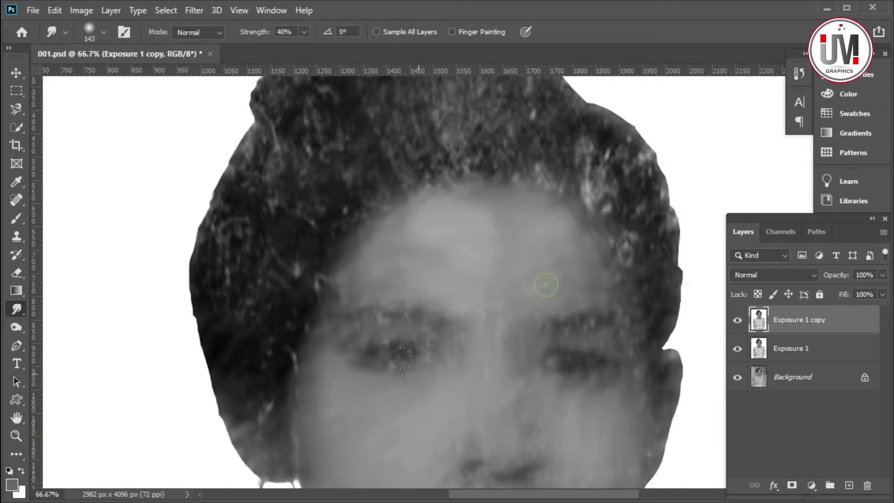
scroll(401, 326, "down", 3)
scroll(425, 261, "up", 3, "alt")
Shrink the smudge brush to 42 and smooth around the left eye and eyebrow.
right_click(425, 247)
left_click_drag(555, 280, 510, 279)
left_click(353, 223)
mouse_move(368, 219)
left_mouse_down()
mouse_move(429, 230)
mouse_move(319, 234)
mouse_move(302, 251)
left_mouse_up()
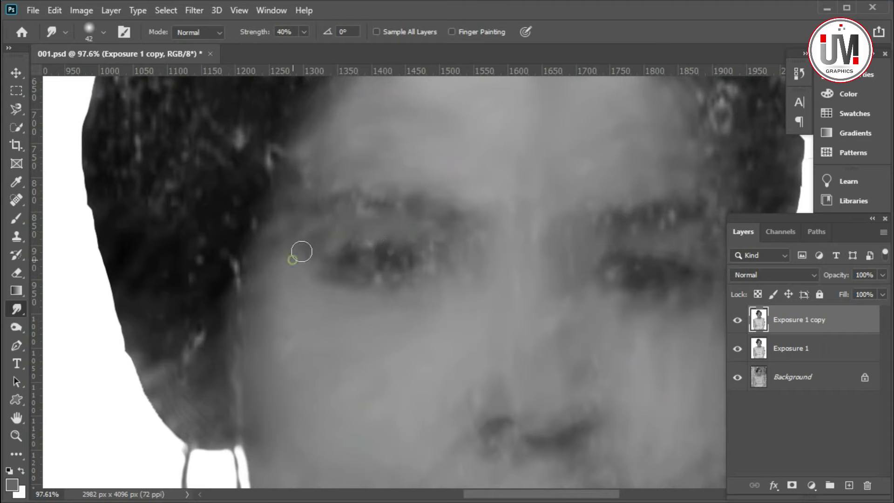
Continue smudging the face with the brush enlarged to 124.
left_click_drag(581, 495, 595, 495)
left_click_drag(653, 248, 623, 231)
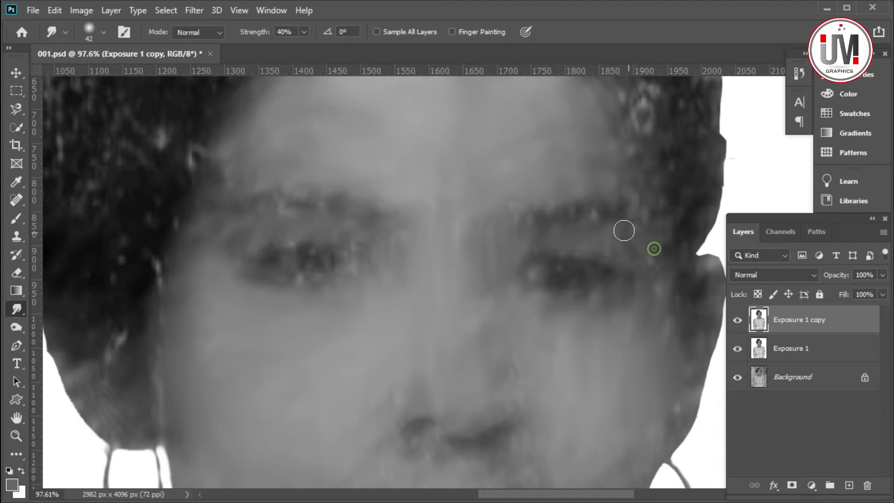
scroll(661, 317, "up", 2)
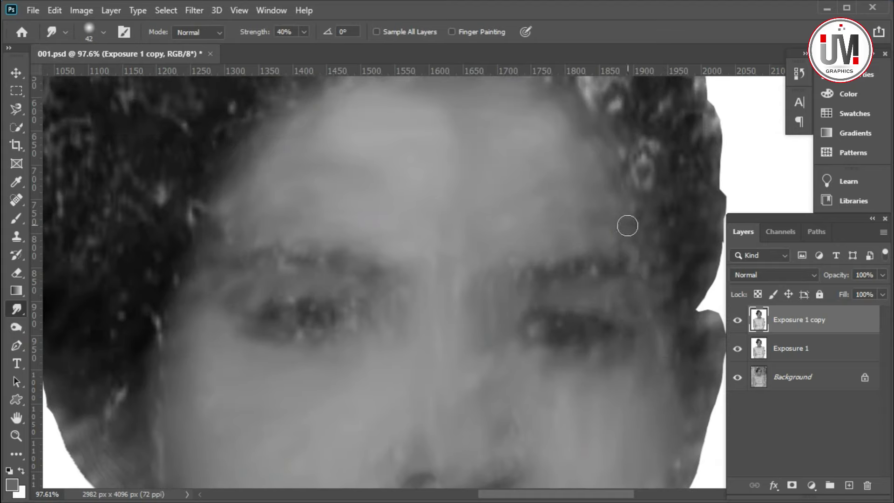
right_click(478, 299)
left_click_drag(594, 340, 621, 340)
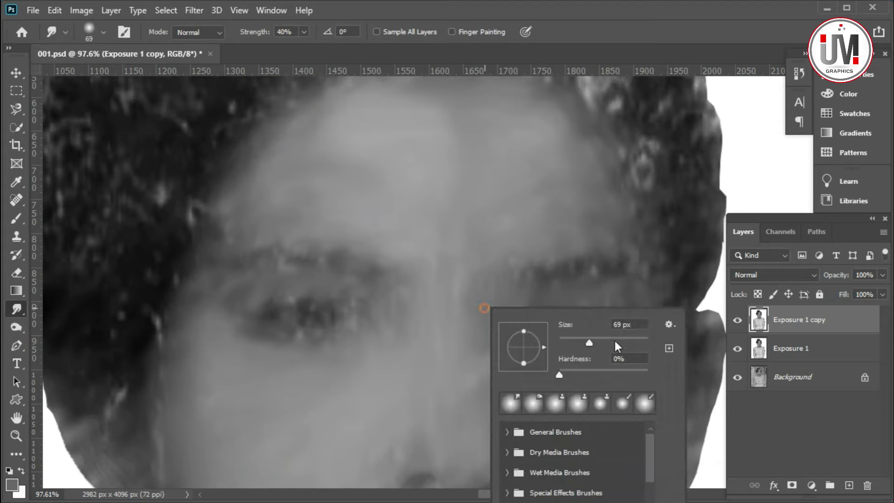
left_click(448, 309)
Set the smudge brush to 64 and work down over the chin and neck.
scroll(429, 314, "down", 2)
scroll(442, 336, "down", 1)
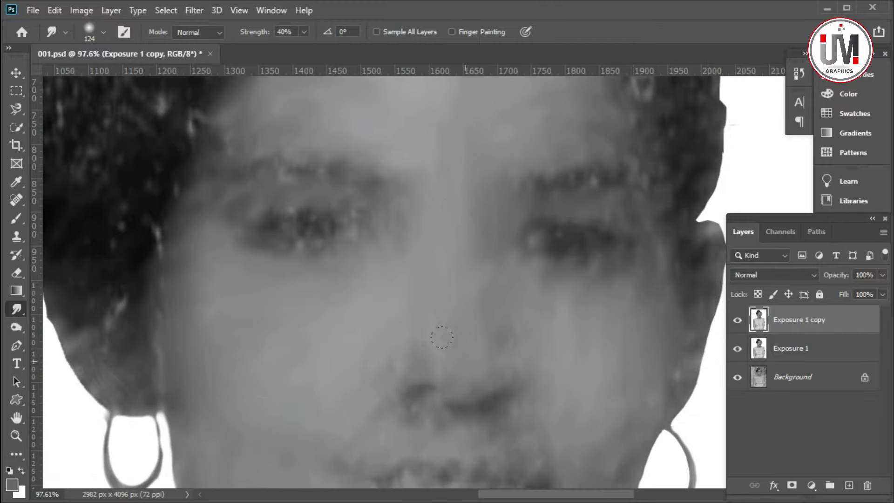
scroll(475, 326, "down", 2)
scroll(475, 326, "down", 1)
right_click(563, 345)
left_click_drag(675, 381, 661, 381)
left_click(466, 330)
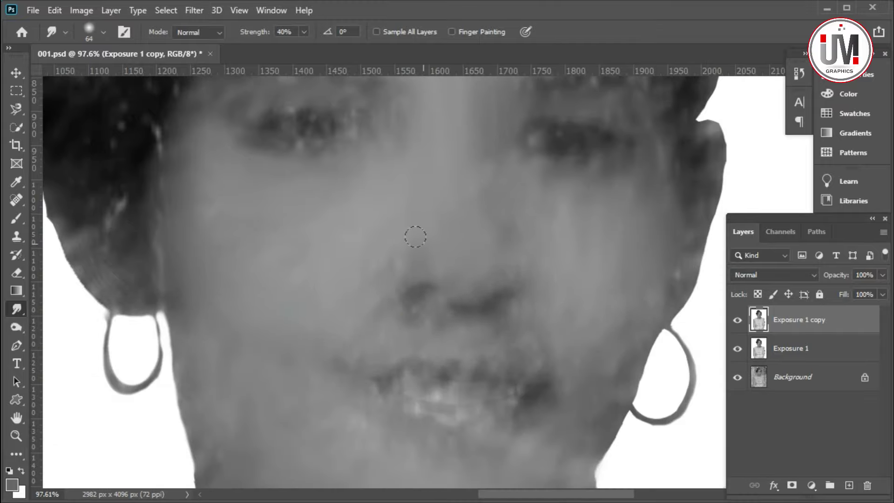
scroll(396, 280, "down", 1)
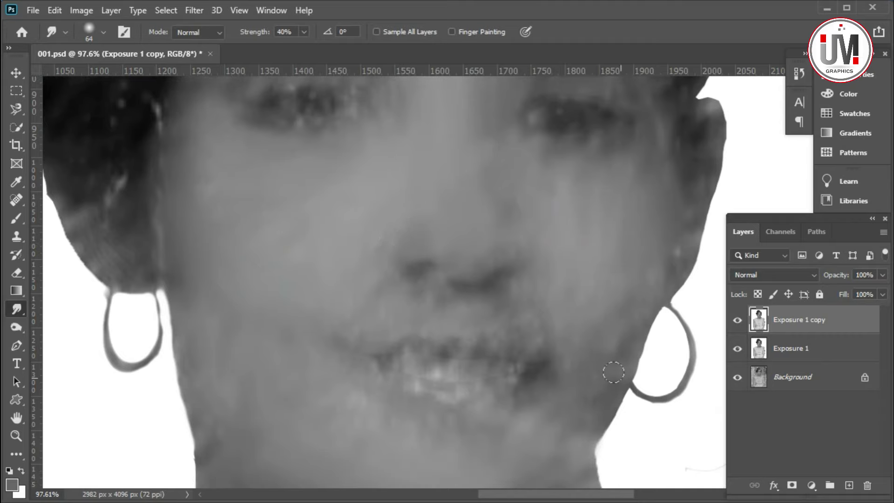
scroll(491, 285, "down", 1)
scroll(467, 345, "down", 2)
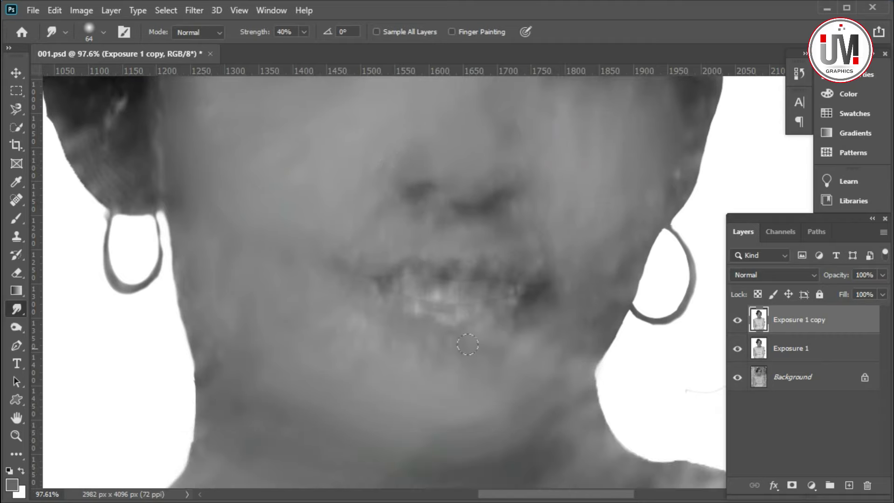
scroll(319, 376, "down", 5)
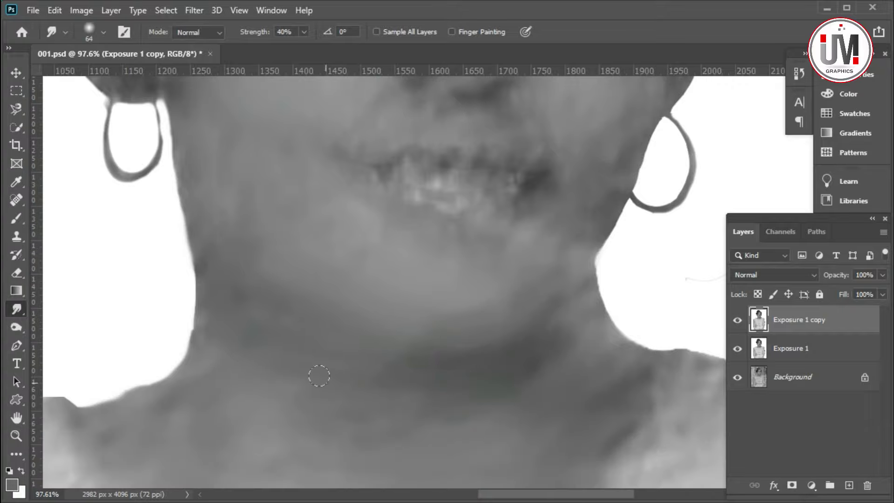
scroll(573, 227, "up", 3)
scroll(615, 194, "up", 5)
scroll(612, 196, "up", 5)
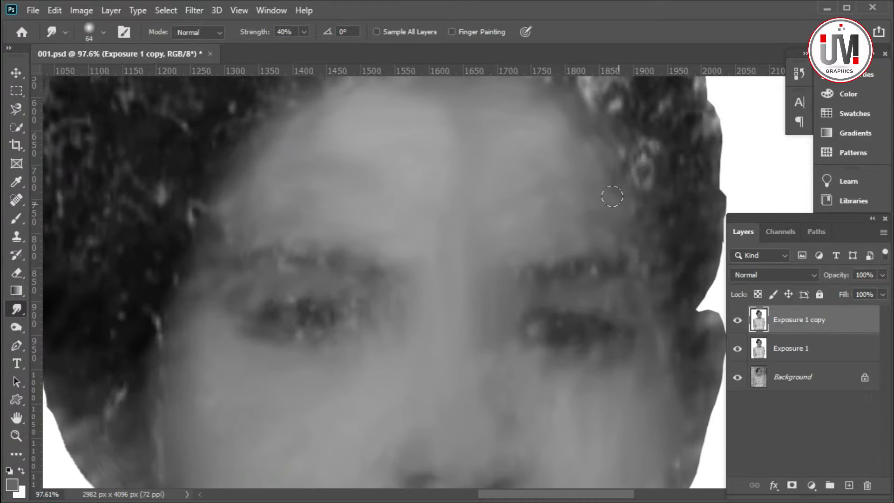
scroll(161, 387, "down", 2)
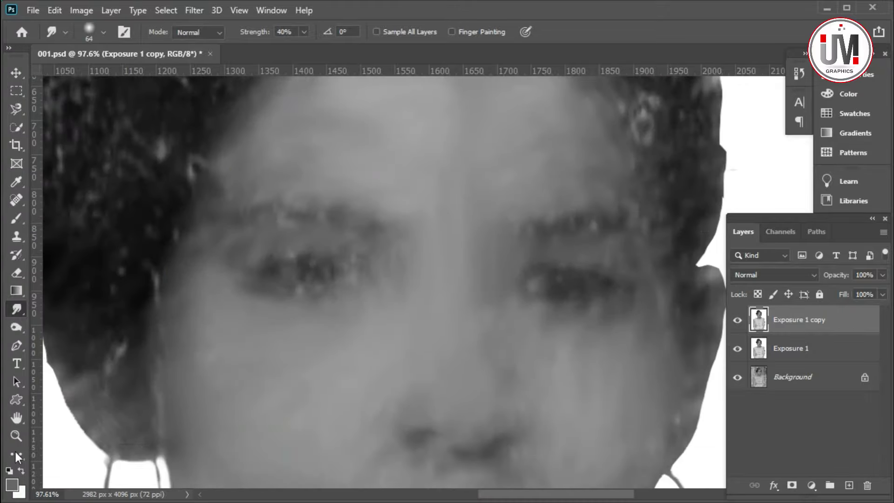
left_click(16, 436)
Fit the portrait on screen, compare with Exposure 1 copy hidden, then zoom to the face.
right_click(229, 420)
left_click(242, 424)
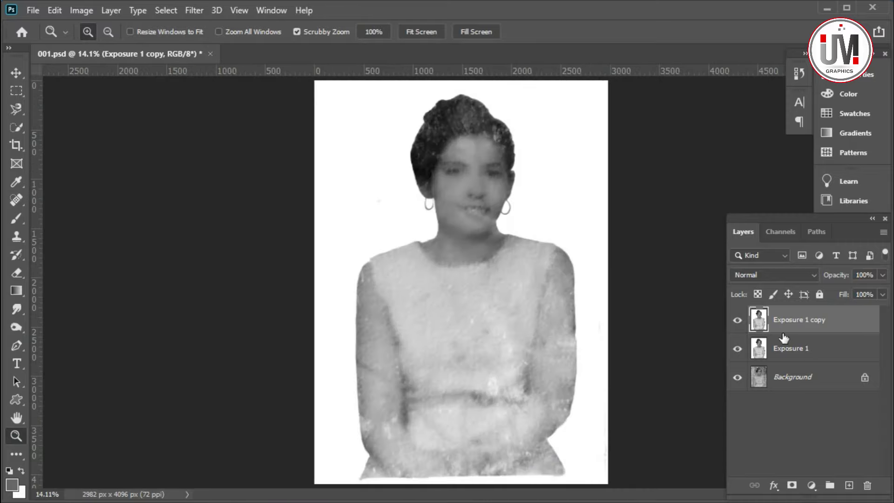
left_click(736, 320)
left_click(736, 320)
left_click(736, 320)
right_click(460, 312)
left_click(470, 317)
mouse_move(481, 171)
left_mouse_down()
mouse_move(536, 189)
mouse_move(582, 271)
left_mouse_up()
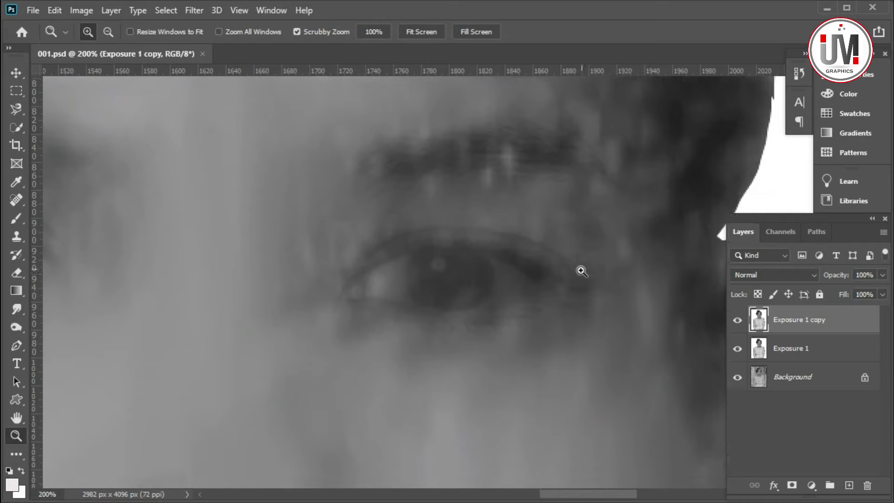
Burn the upper and lower lash lines darker, using an 18 px burn brush.
left_click(17, 327)
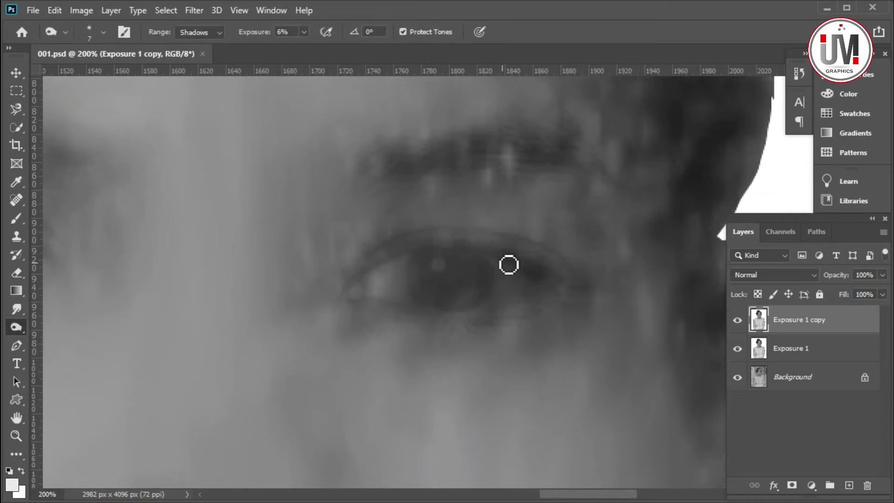
mouse_move(572, 270)
left_mouse_down()
mouse_move(537, 245)
mouse_move(483, 238)
mouse_move(433, 238)
mouse_move(375, 262)
mouse_move(427, 236)
mouse_move(489, 235)
mouse_move(573, 270)
mouse_move(363, 295)
mouse_move(377, 276)
mouse_move(422, 258)
mouse_move(377, 277)
mouse_move(351, 307)
mouse_move(397, 309)
mouse_move(362, 297)
mouse_move(501, 309)
mouse_move(549, 280)
mouse_move(501, 258)
mouse_move(435, 253)
mouse_move(533, 269)
mouse_move(467, 253)
left_mouse_up()
mouse_move(549, 289)
left_mouse_down()
mouse_move(507, 308)
mouse_move(485, 312)
mouse_move(522, 300)
mouse_move(417, 315)
mouse_move(415, 273)
mouse_move(415, 289)
mouse_move(522, 282)
left_mouse_up()
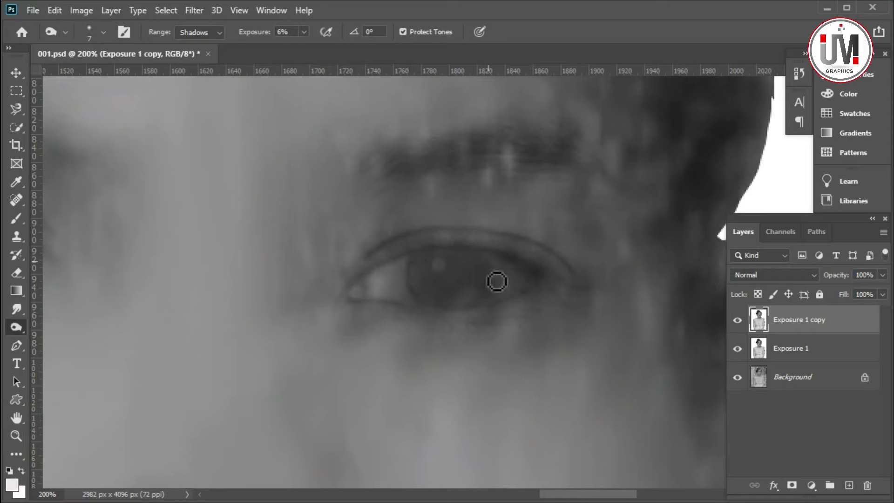
right_click(486, 305)
type("18")
key("Return")
left_click(417, 264)
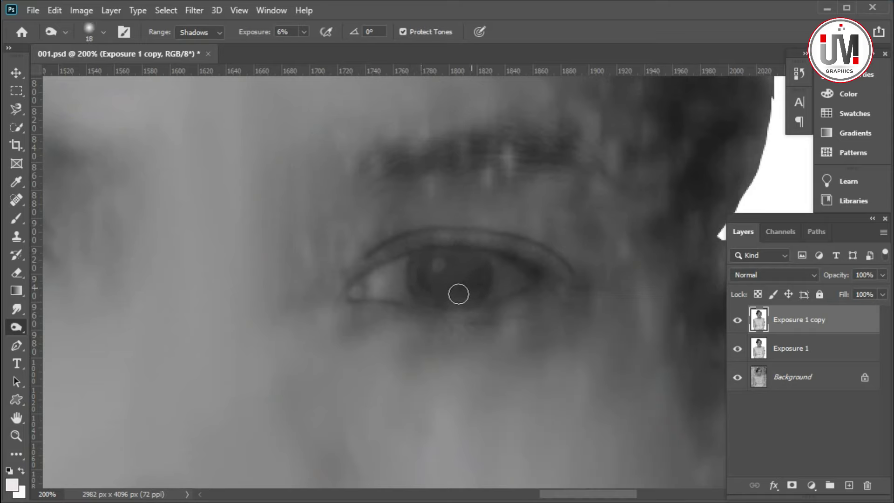
Set the burn range back to Shadows with a smaller brush and darken the eyebrow.
left_click(200, 32)
left_click(190, 52)
left_click(219, 32)
left_click(195, 42)
right_click(501, 168)
left_click(531, 160)
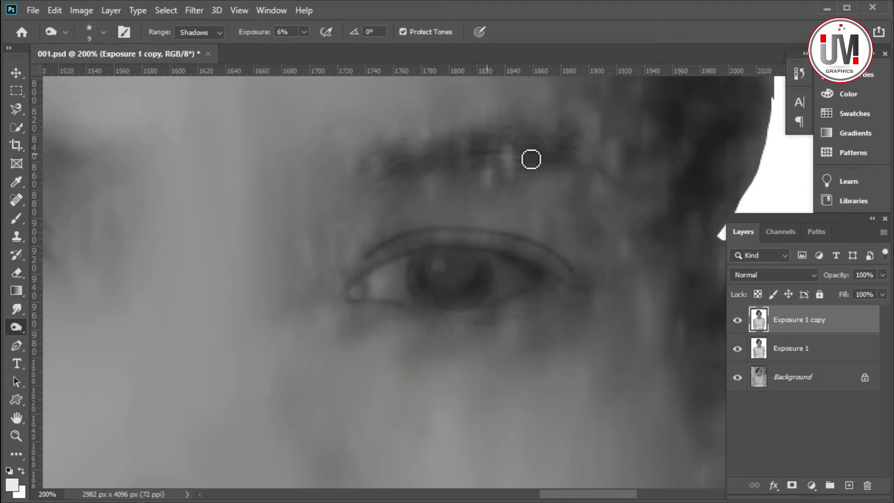
mouse_move(515, 170)
left_mouse_down()
mouse_move(376, 204)
mouse_move(609, 166)
mouse_move(544, 154)
mouse_move(605, 180)
mouse_move(480, 177)
left_mouse_up()
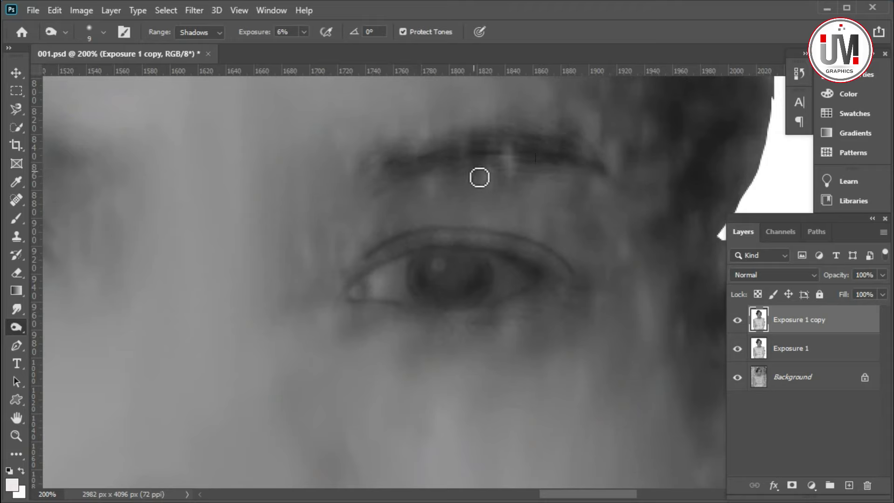
scroll(534, 259, "down", 2)
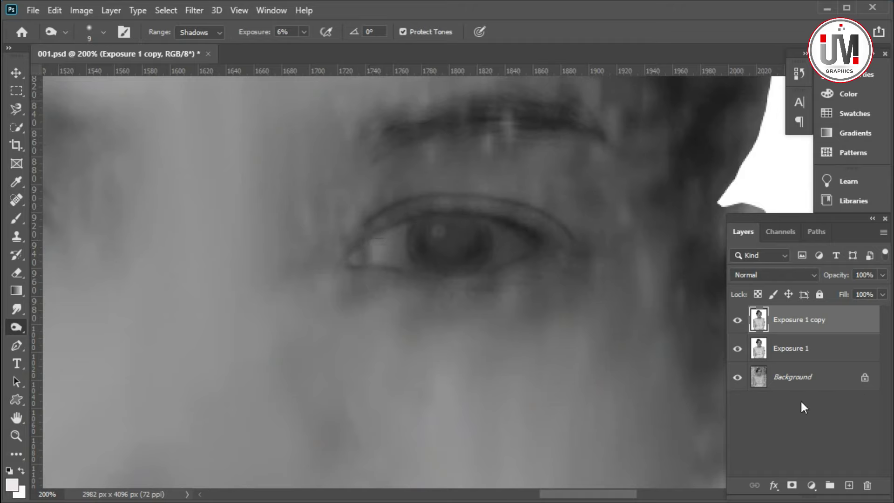
Add a new layer and paint near-white over the eye white with the Brush tool.
left_click(848, 486)
key("b")
left_click(11, 484)
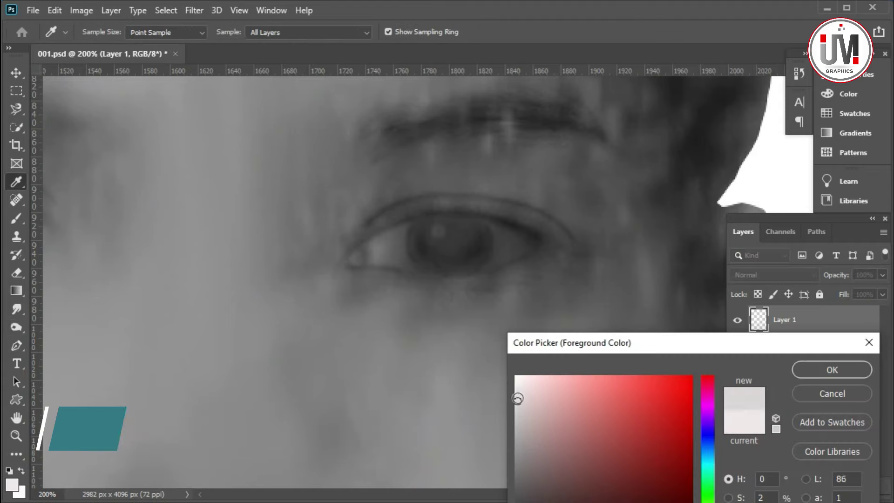
left_click(832, 369)
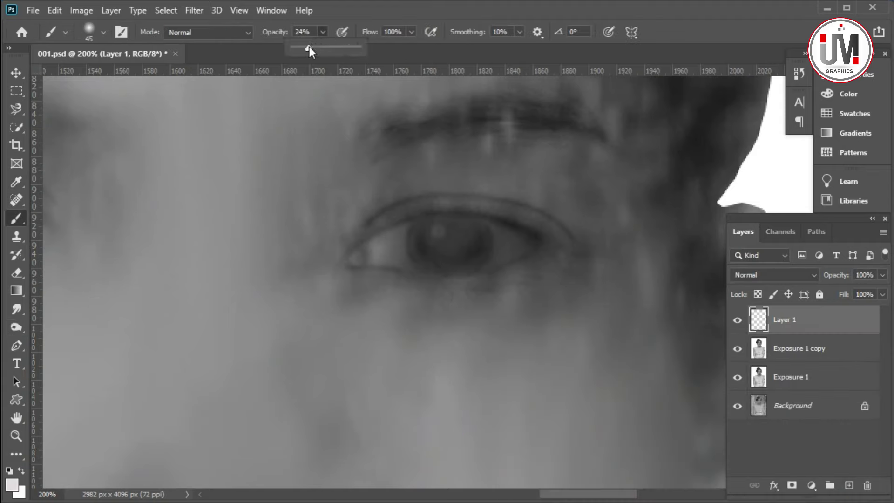
right_click(448, 283)
left_click_drag(379, 254, 399, 243)
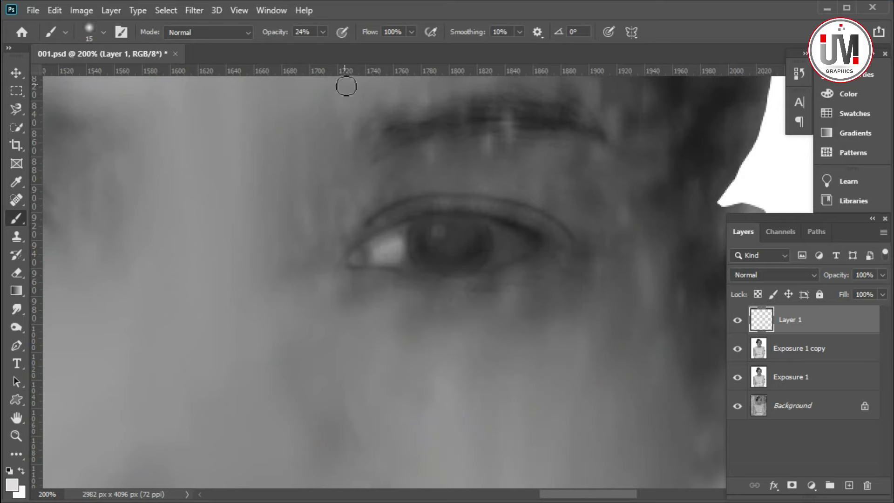
Lower brush opacity to 13% and paint faint brightening strokes on both sides of the iris.
left_click(322, 32)
left_click(499, 243)
mouse_move(513, 245)
left_mouse_down()
mouse_move(504, 258)
mouse_move(505, 251)
left_mouse_up()
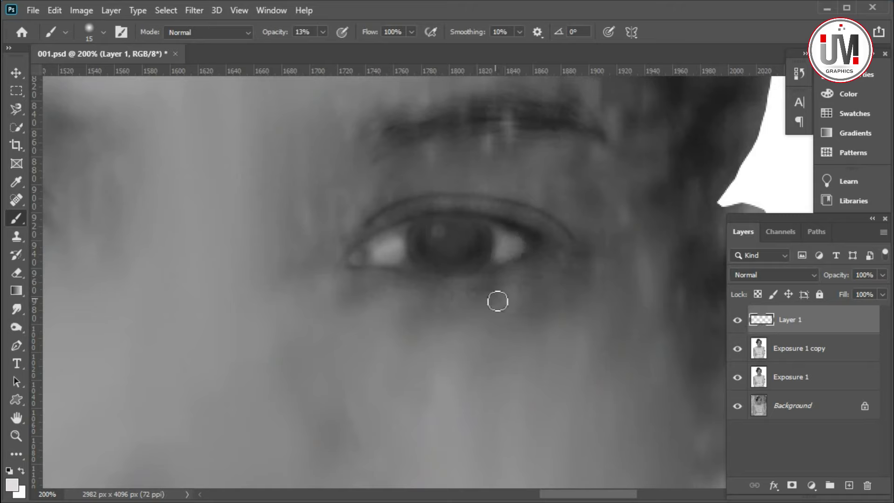
left_click_drag(400, 240, 381, 249)
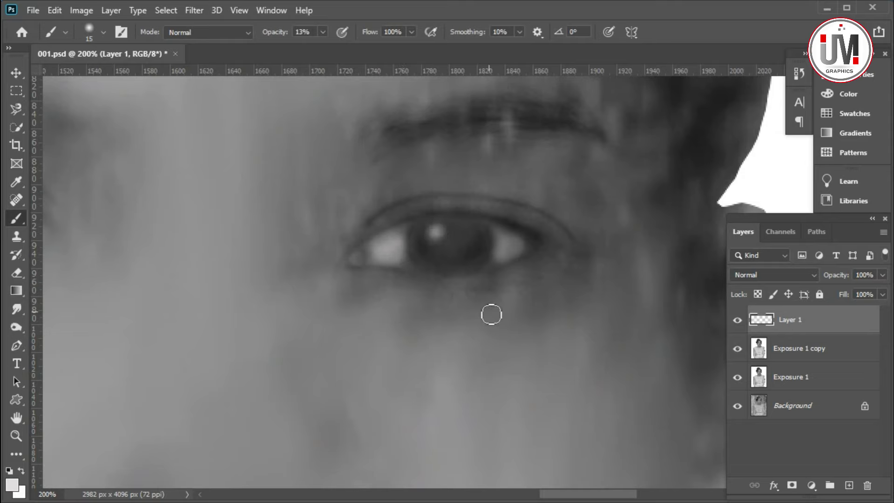
scroll(494, 314, "down", 1)
scroll(606, 331, "up", 4)
left_click(757, 349)
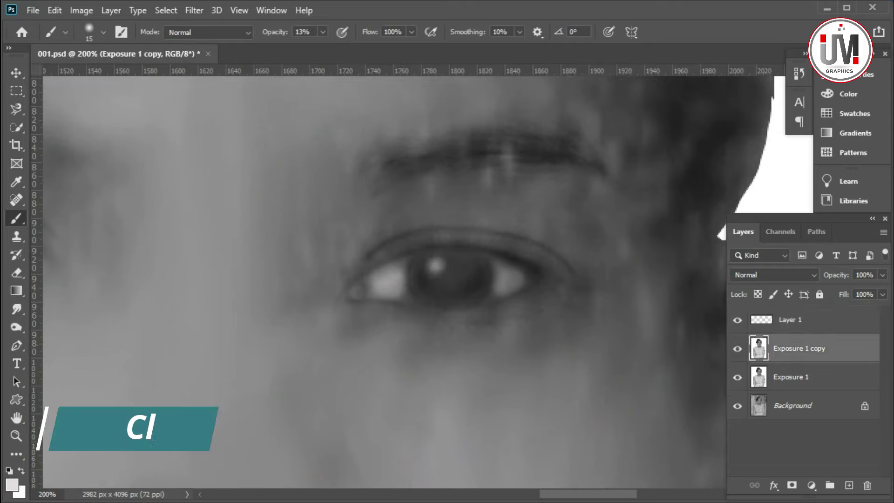
Set the Clone Stamp opacity to 56% and paint cloned texture over the eyebrow.
key("o")
scroll(547, 185, "up", 2)
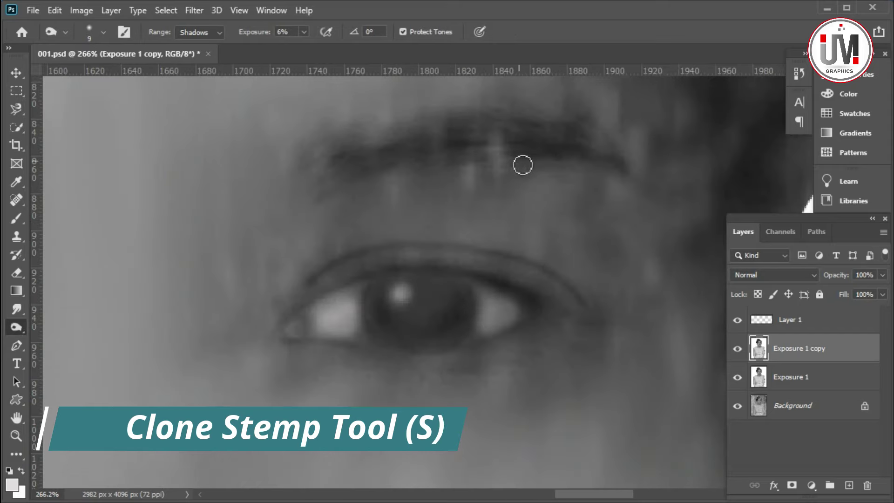
key("s")
left_click(503, 149)
left_click_drag(324, 34, 293, 47)
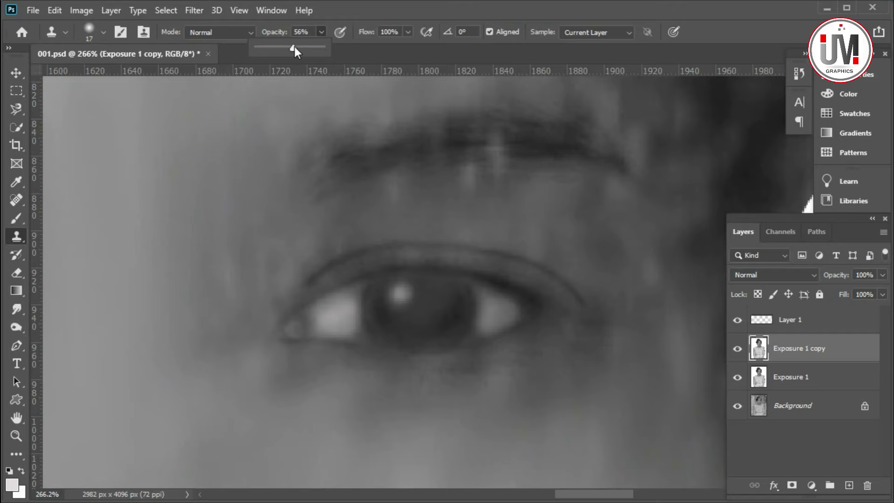
left_click(532, 152, "alt")
left_click_drag(508, 150, 494, 142)
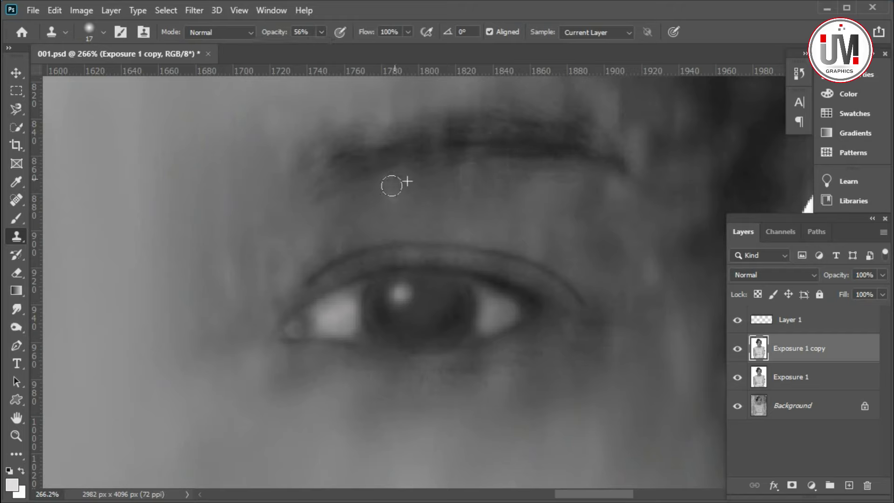
Sample a clean skin spot and clone it over the eyebrow's stray hairs.
left_click(416, 142, "alt")
left_click_drag(433, 136, 433, 129)
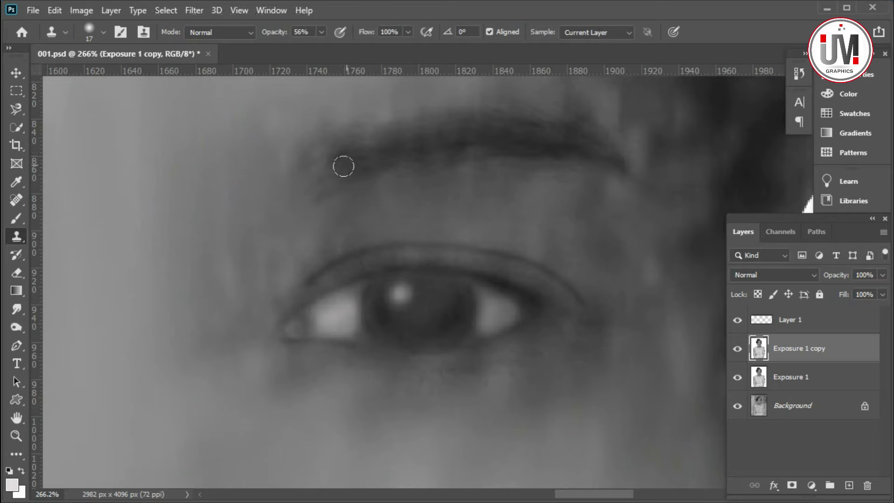
scroll(451, 214, "up", 1)
scroll(451, 214, "down", 2, "alt")
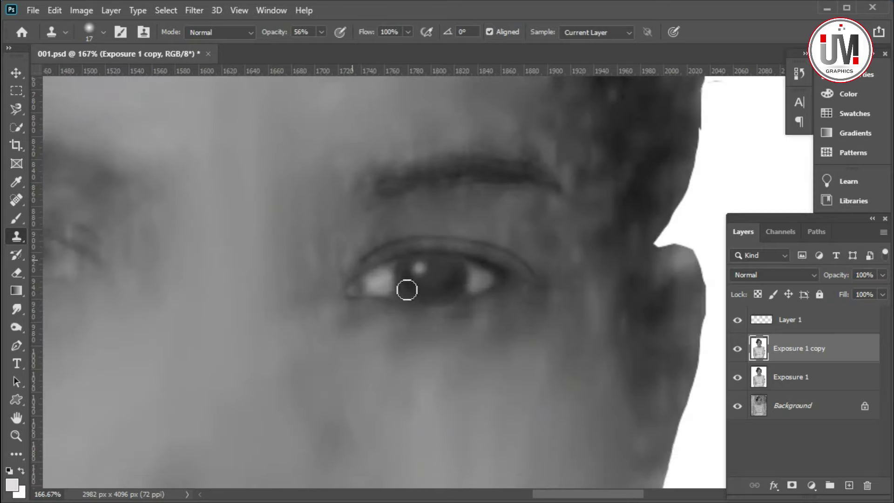
scroll(577, 482, "left", 3)
scroll(493, 298, "up", 1, "alt")
scroll(435, 255, "up", 1, "alt")
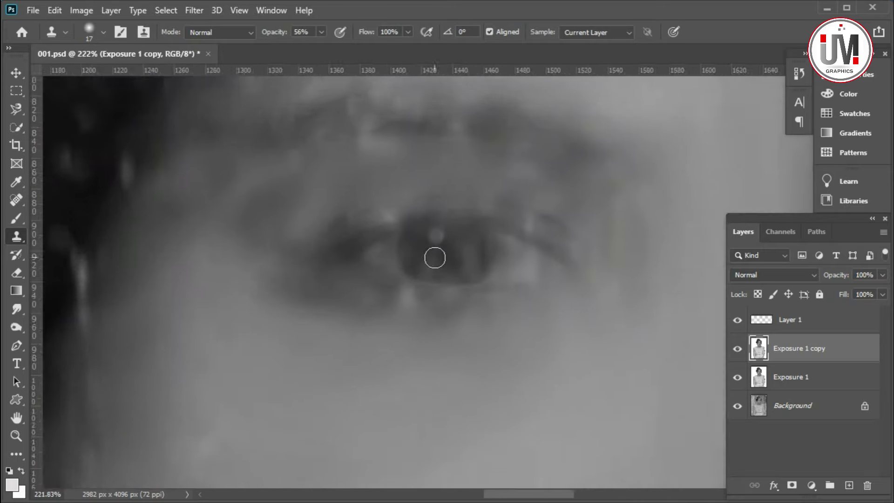
Burn in Shadows with a 7 px brush along the outer corner, upper lash line and iris outline.
left_click(19, 327)
left_click(201, 32)
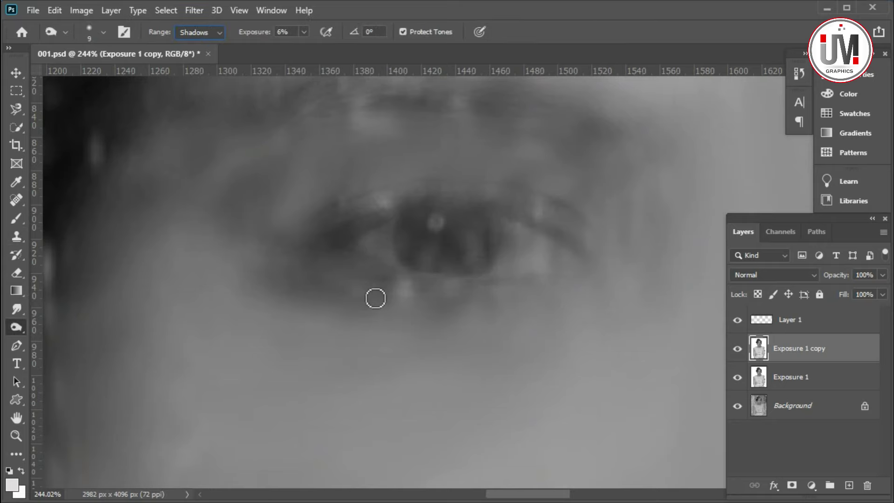
right_click(411, 242)
key("Return")
mouse_move(555, 236)
left_mouse_down()
mouse_move(507, 216)
mouse_move(575, 247)
mouse_move(594, 269)
mouse_move(474, 287)
mouse_move(365, 258)
mouse_move(391, 269)
mouse_move(361, 248)
left_mouse_up()
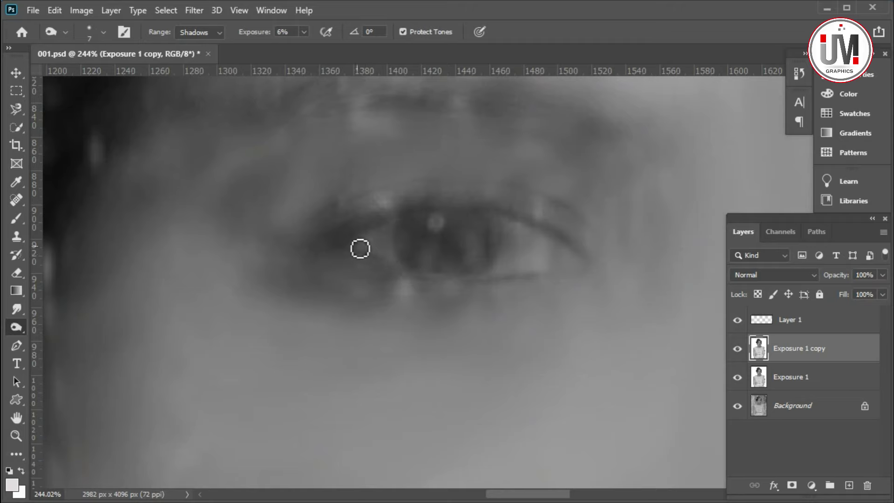
mouse_move(367, 201)
left_mouse_down()
mouse_move(451, 185)
mouse_move(527, 198)
mouse_move(583, 221)
mouse_move(353, 205)
mouse_move(523, 196)
mouse_move(585, 228)
left_mouse_up()
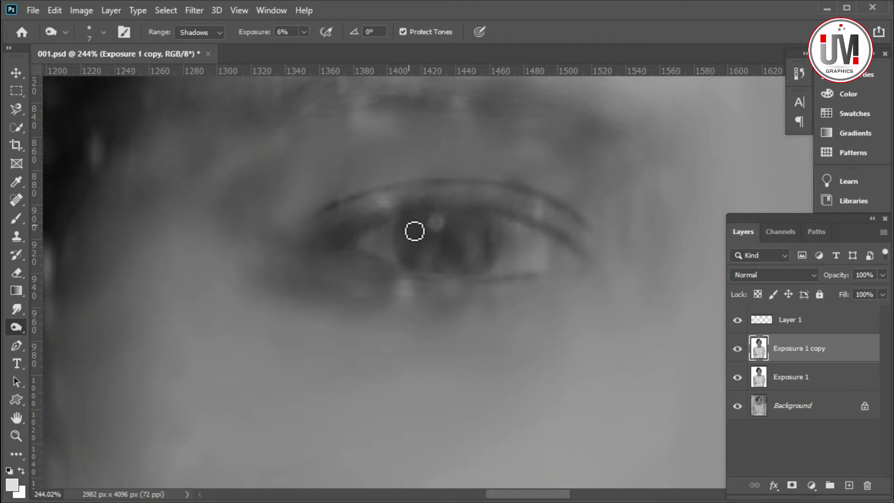
mouse_move(401, 244)
left_mouse_down()
mouse_move(491, 241)
mouse_move(499, 260)
mouse_move(474, 277)
mouse_move(472, 268)
left_mouse_up()
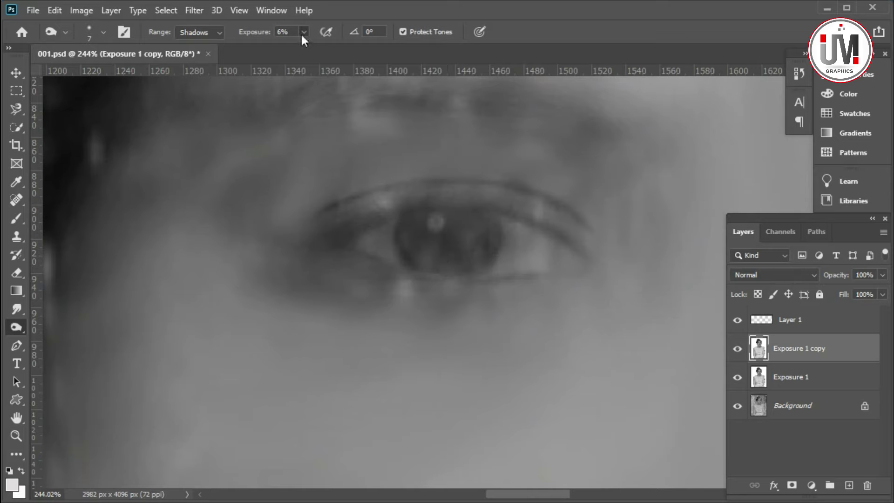
Switch the burn range to Midtones with a 20 px brush, then make Layer 1 active.
left_click(211, 33)
left_click(209, 51)
right_click(516, 275)
left_click_drag(594, 301, 590, 301)
key("Return")
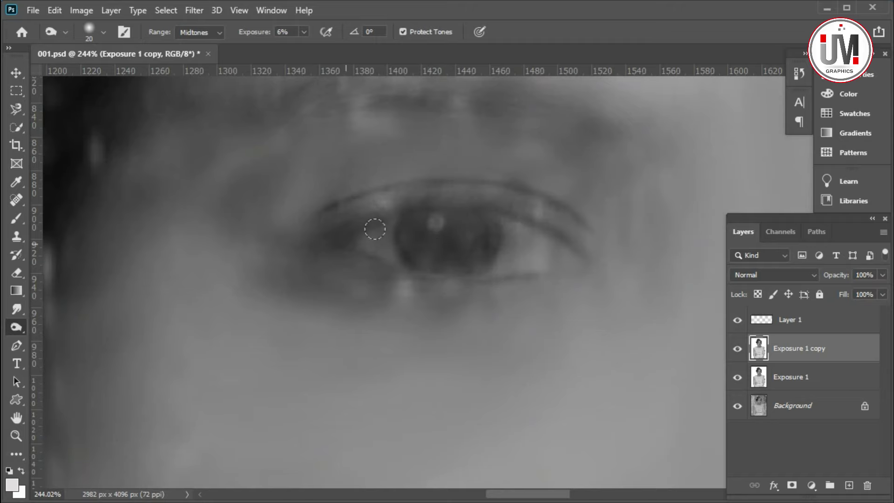
left_click(792, 320)
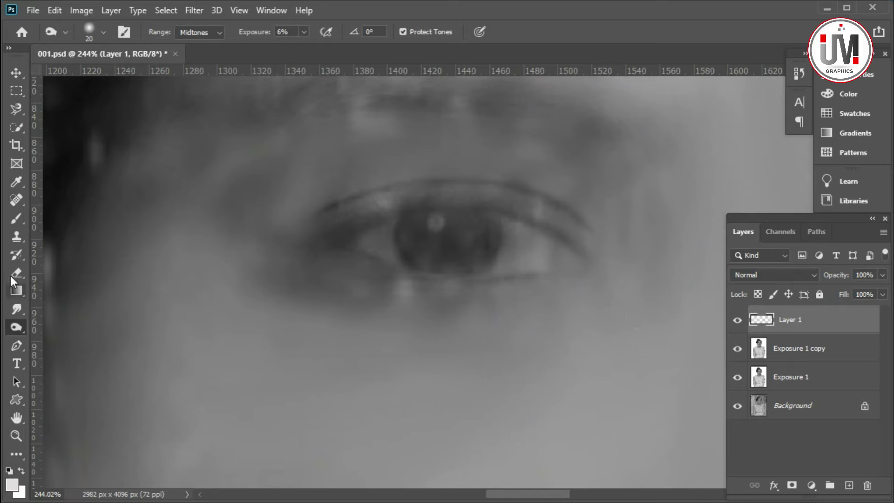
Paint white over the eye whites on both sides of the iris.
left_click(15, 222)
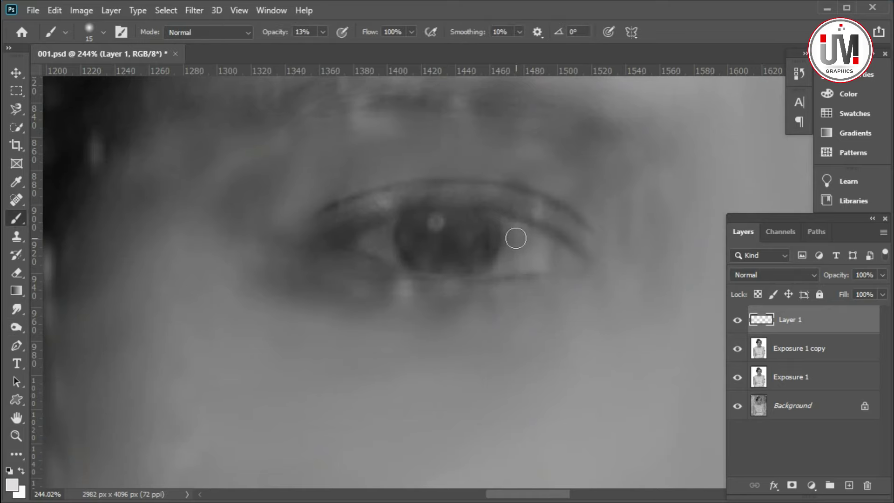
mouse_move(514, 251)
left_mouse_down()
mouse_move(557, 251)
mouse_move(515, 259)
mouse_move(513, 249)
left_mouse_up()
mouse_move(383, 240)
left_mouse_down()
mouse_move(368, 243)
mouse_move(387, 244)
left_mouse_up()
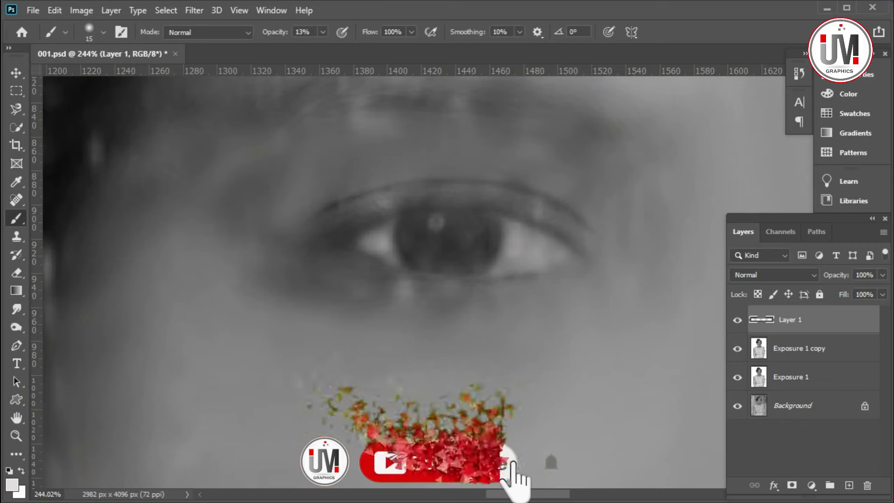
Set the Burn tool to a 9 px brush on Shadows and move to Exposure 1 copy.
left_click(17, 326)
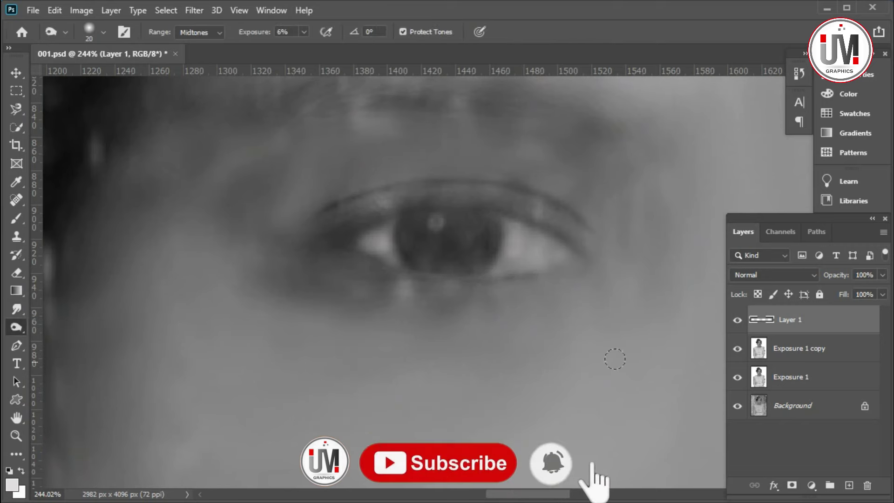
right_click(588, 335)
type("9")
key("Return")
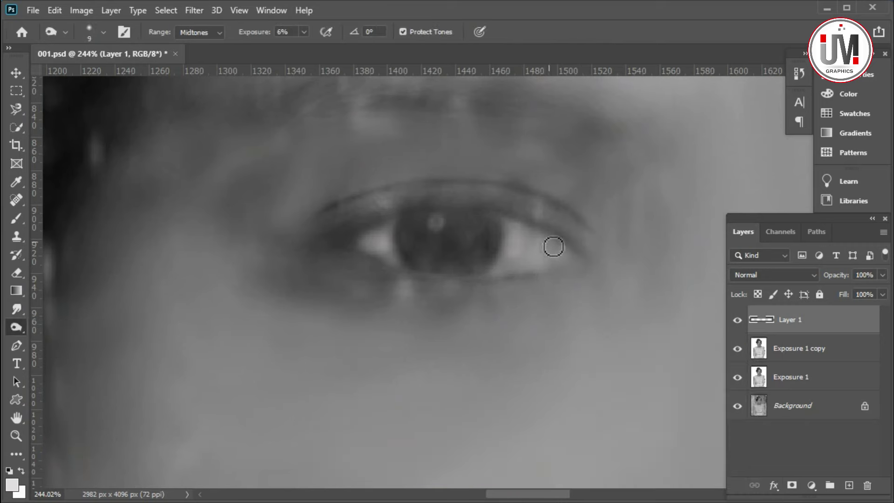
left_click(200, 32)
key("alt+bracketleft")
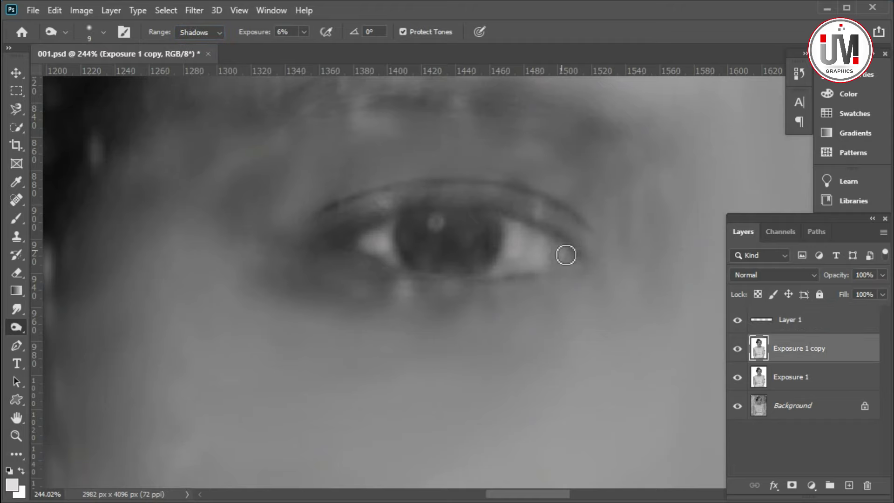
left_click(17, 309)
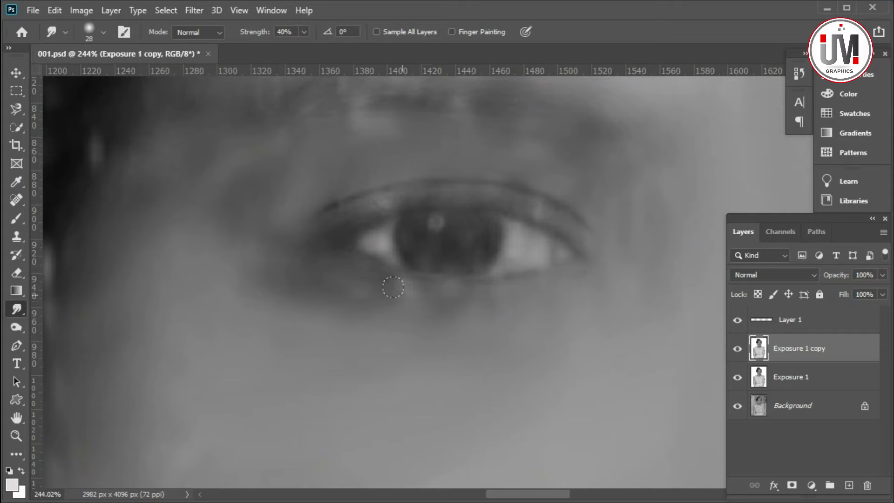
Clone texture sampled beside the eyebrow over the eyebrow's upper edge.
scroll(443, 176, "up", 2)
scroll(582, 260, "up", 2)
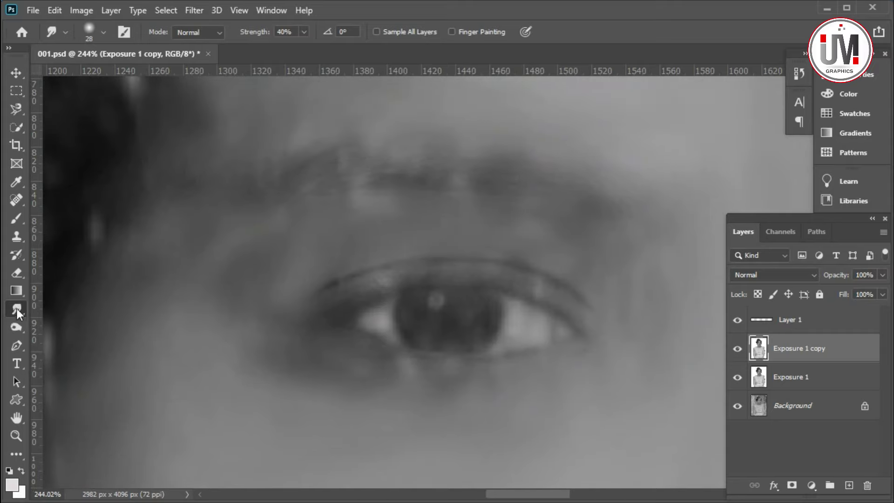
left_click(16, 326)
key("s")
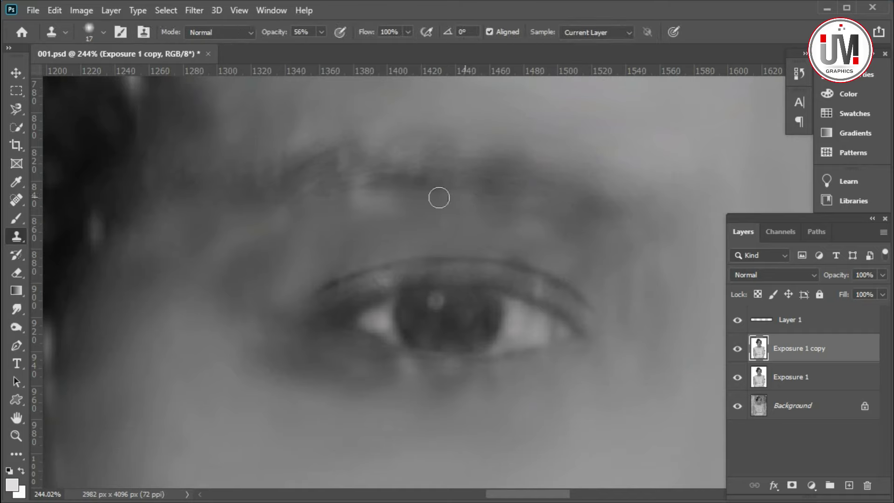
left_click(389, 196, "alt")
left_click_drag(357, 202, 341, 210)
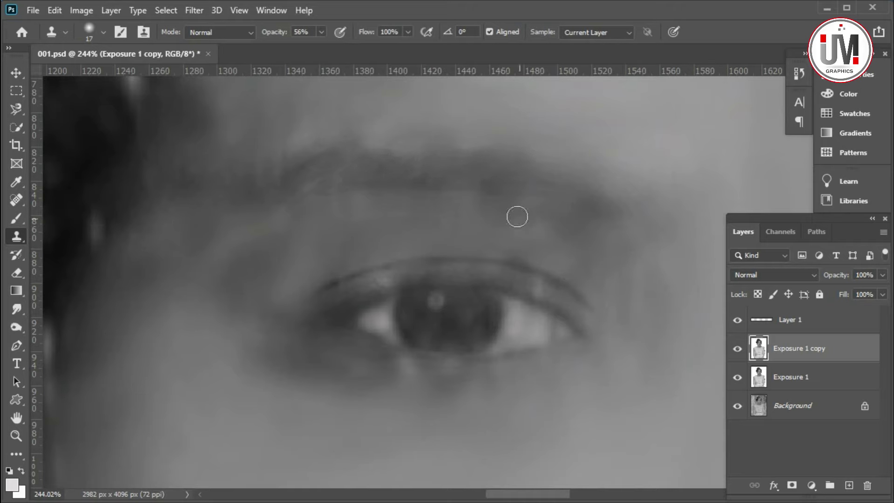
Burn the eyebrow's lower edge darker with a 7 px brush.
left_click(16, 326)
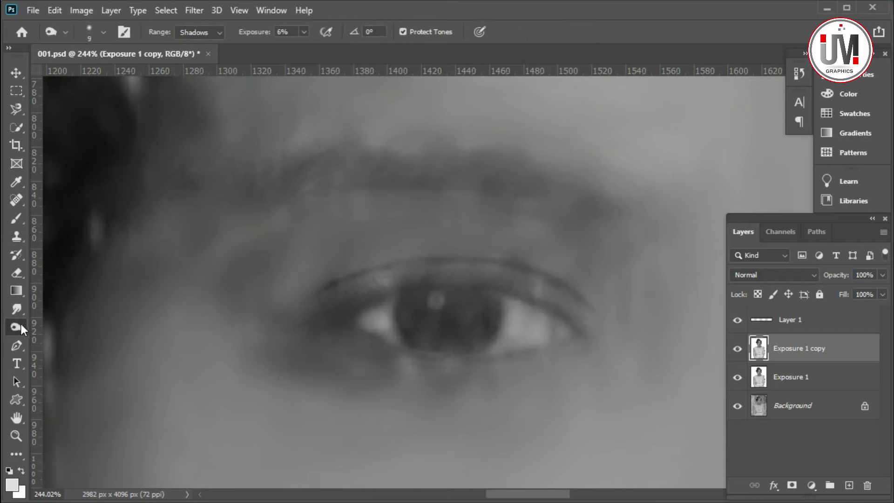
right_click(403, 206)
type("7")
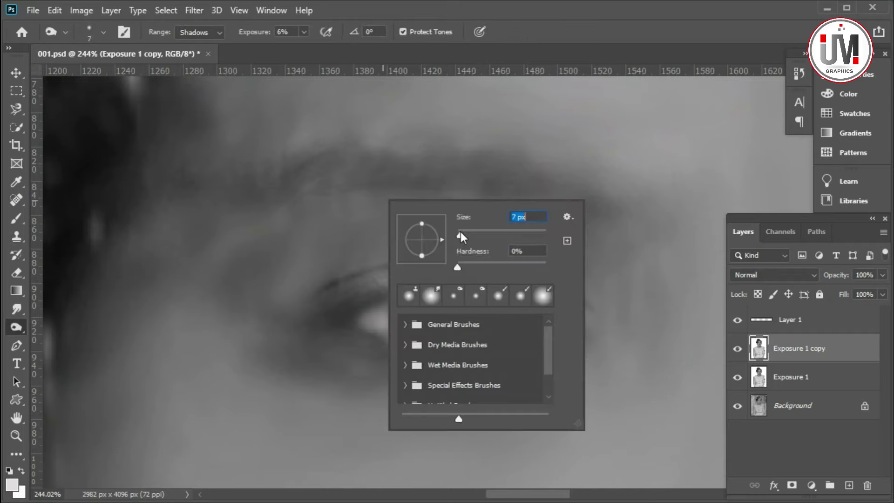
key("Return")
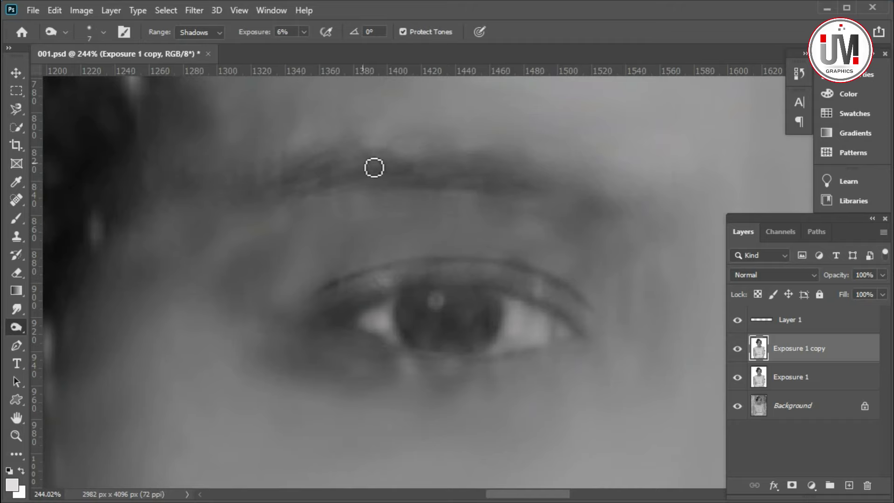
left_click_drag(510, 195, 546, 195)
Darken the lower-left and lower-right rim of the iris.
scroll(502, 201, "down", 1)
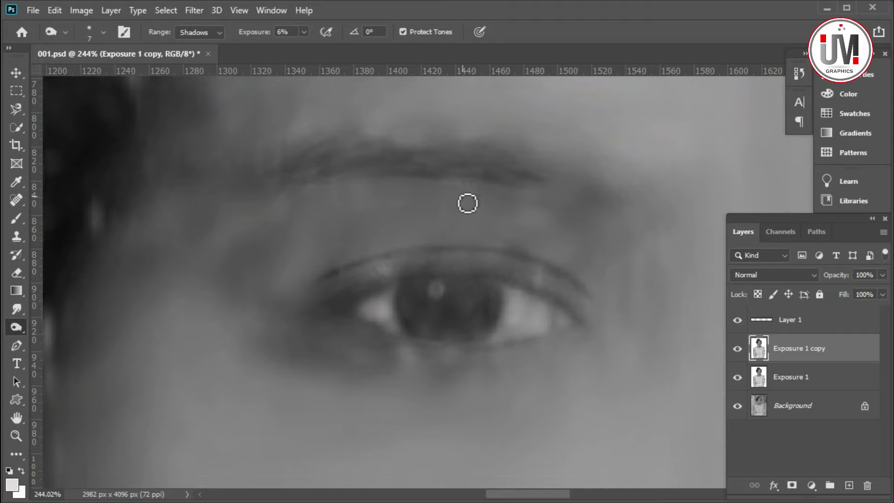
scroll(467, 202, "down", 1)
scroll(461, 219, "down", 1)
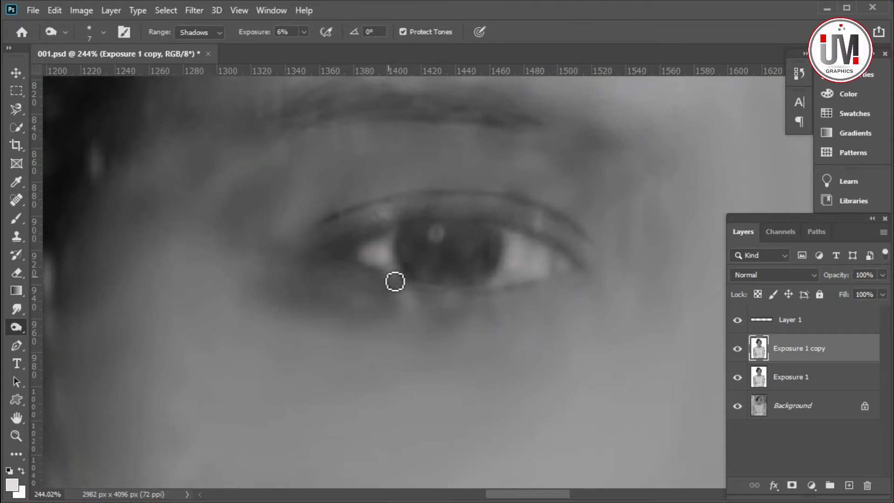
left_click_drag(413, 242, 401, 246)
mouse_move(503, 245)
left_mouse_down()
mouse_move(442, 285)
mouse_move(451, 280)
left_mouse_up()
Brush a light catchlight dab onto the iris on Layer 1.
left_click(787, 319)
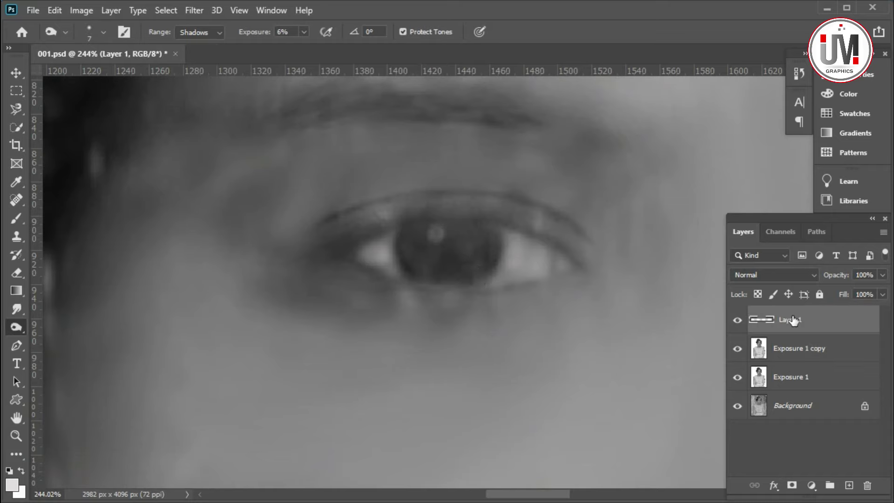
key("b")
left_click_drag(439, 233, 437, 233)
Fit the portrait on screen, zoom to 200% on nose and mouth, and select Exposure 1 copy.
left_click(19, 427)
right_click(179, 388)
left_click(187, 409)
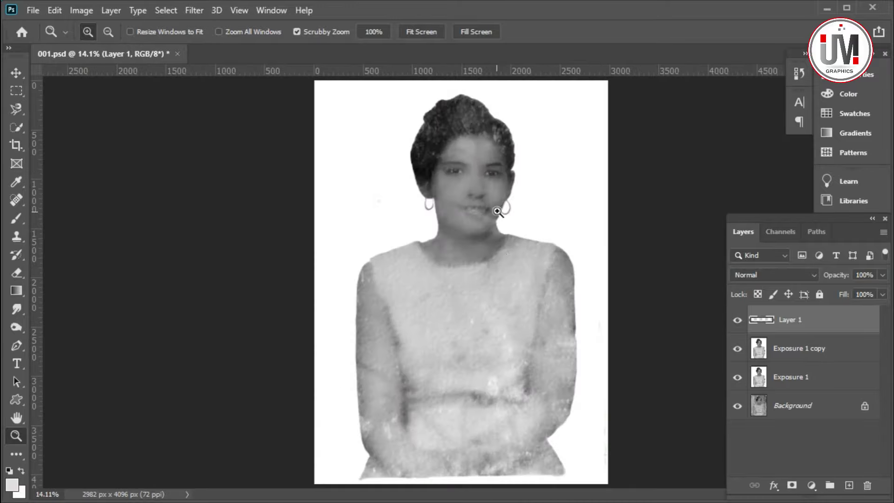
left_click(497, 211)
left_click(494, 201)
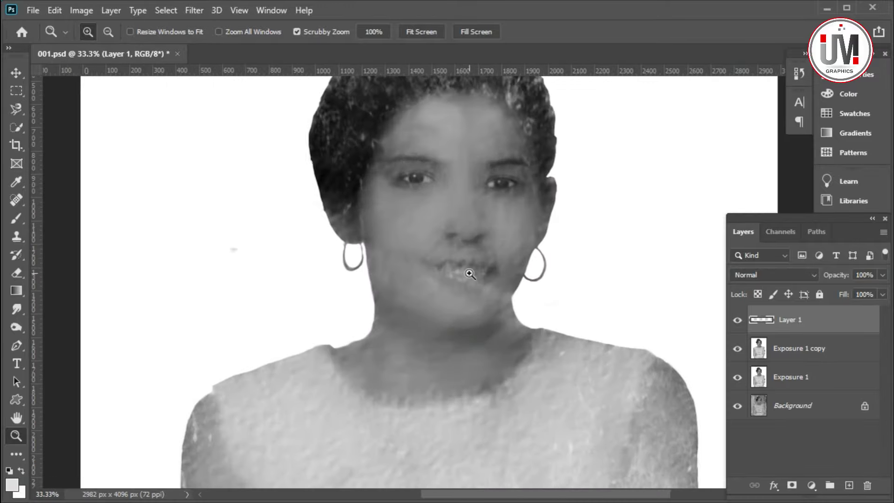
left_click(471, 263)
left_click(472, 233)
left_click(463, 199)
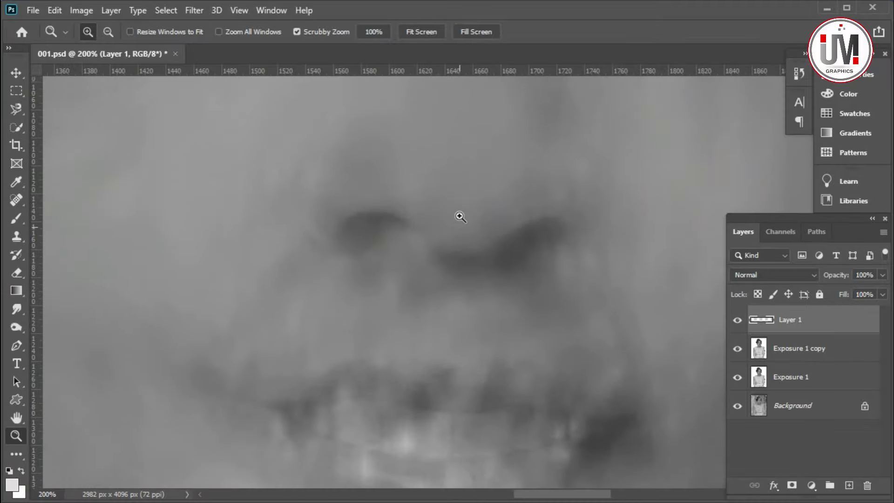
scroll(460, 217, "down", 1)
left_click(787, 354)
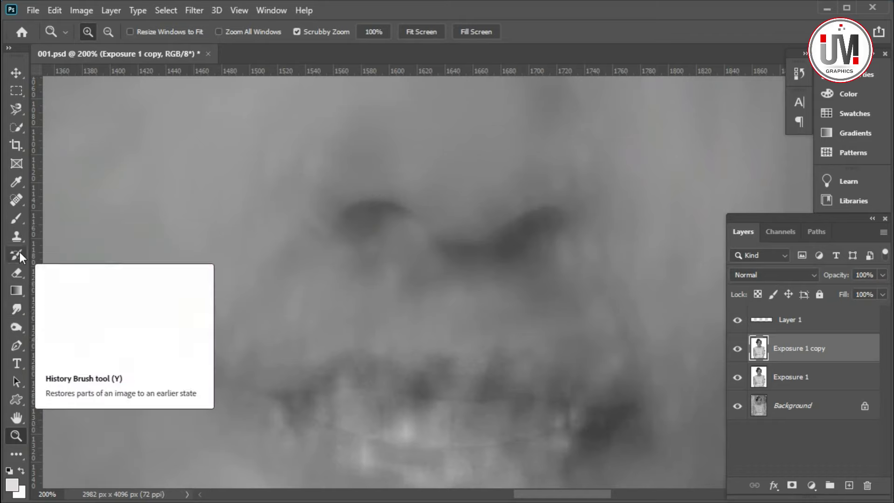
Burn the left nostril edge, the right nose wing and the line between the lips.
left_click(18, 326)
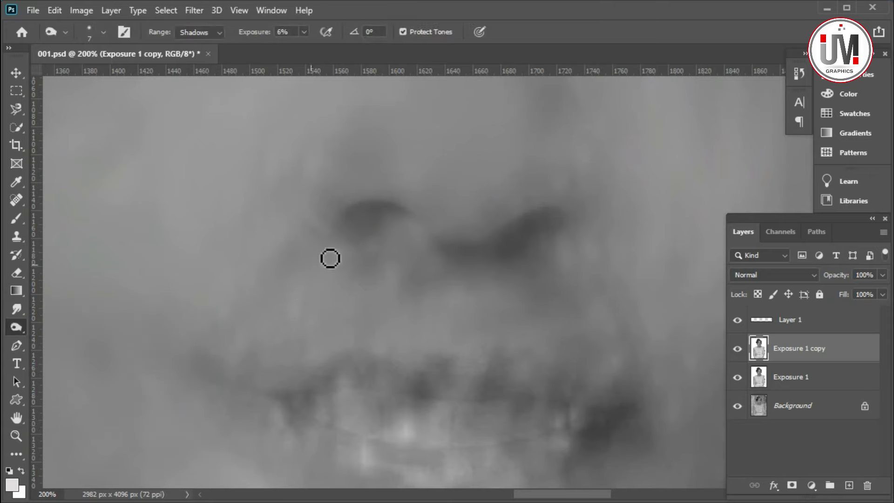
mouse_move(349, 226)
left_mouse_down()
mouse_move(364, 211)
mouse_move(395, 214)
mouse_move(368, 212)
mouse_move(350, 226)
mouse_move(393, 214)
mouse_move(461, 251)
mouse_move(539, 219)
mouse_move(542, 236)
left_mouse_up()
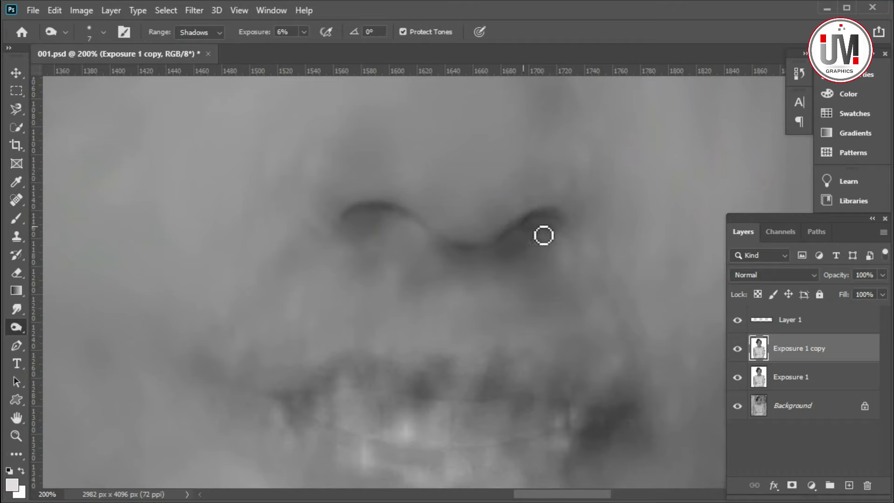
left_click_drag(309, 225, 348, 244)
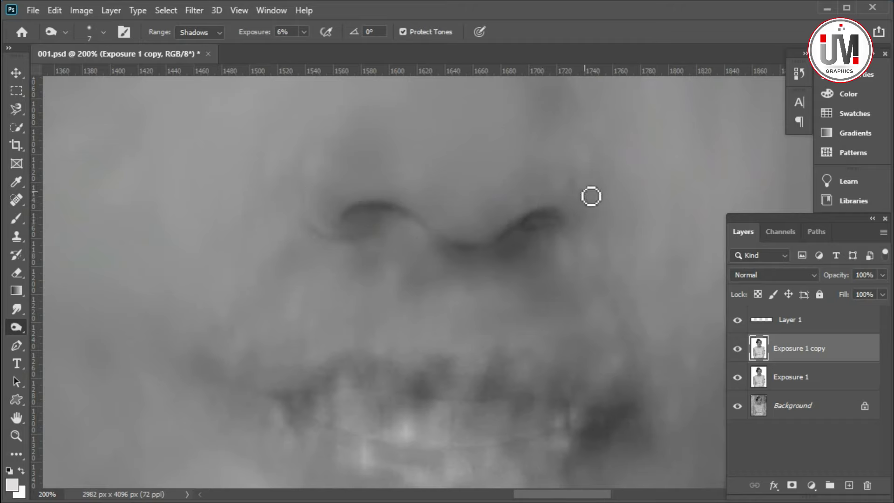
mouse_move(551, 235)
left_mouse_down()
mouse_move(603, 196)
mouse_move(591, 151)
left_mouse_up()
scroll(590, 211, "up", 1)
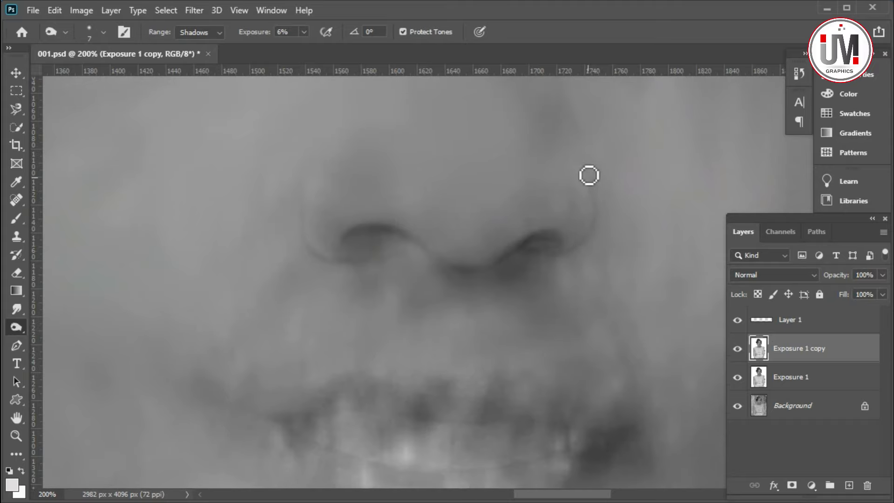
scroll(572, 312, "down", 2)
scroll(559, 314, "down", 2)
scroll(533, 320, "down", 1)
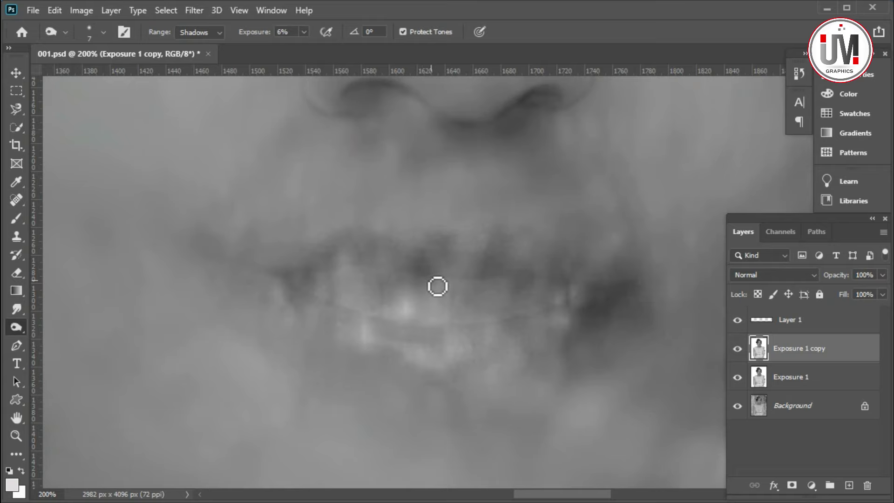
mouse_move(605, 289)
left_mouse_down()
mouse_move(339, 270)
mouse_move(465, 254)
mouse_move(308, 255)
mouse_move(329, 261)
mouse_move(251, 275)
mouse_move(310, 253)
mouse_move(604, 280)
left_mouse_up()
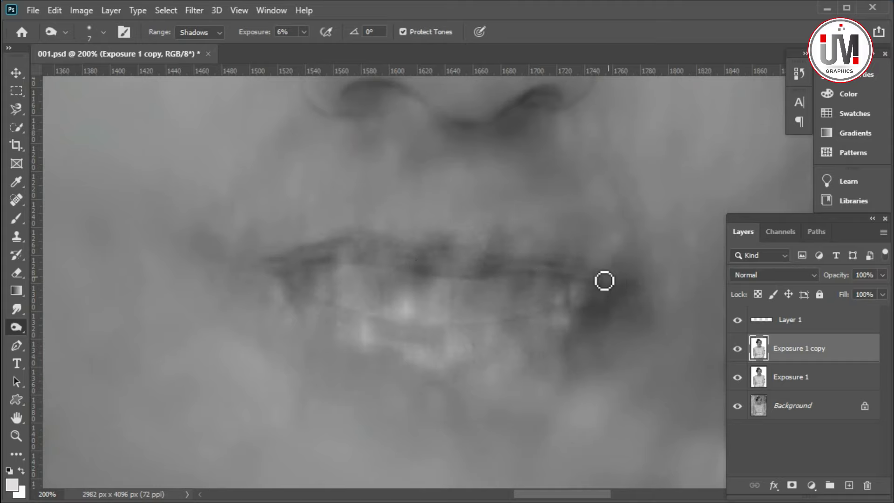
Deepen the creases and outer edges of both nostrils further.
scroll(512, 284, "down", 1)
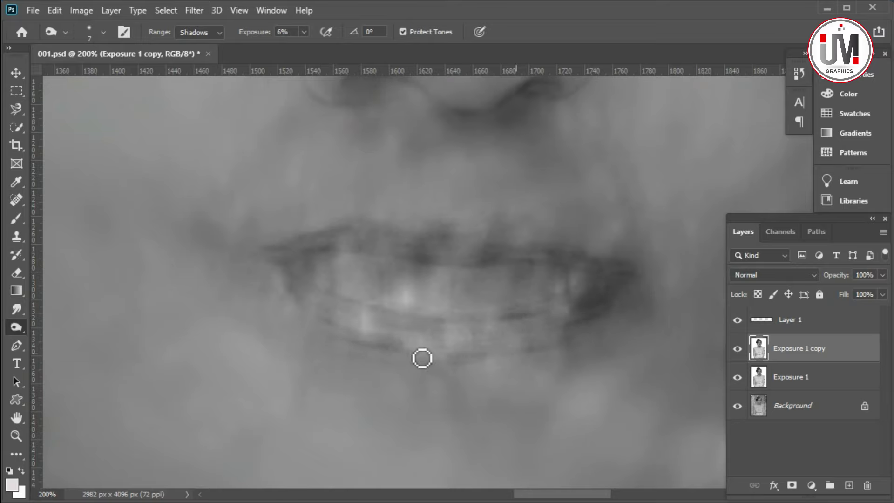
scroll(461, 320, "up", 3)
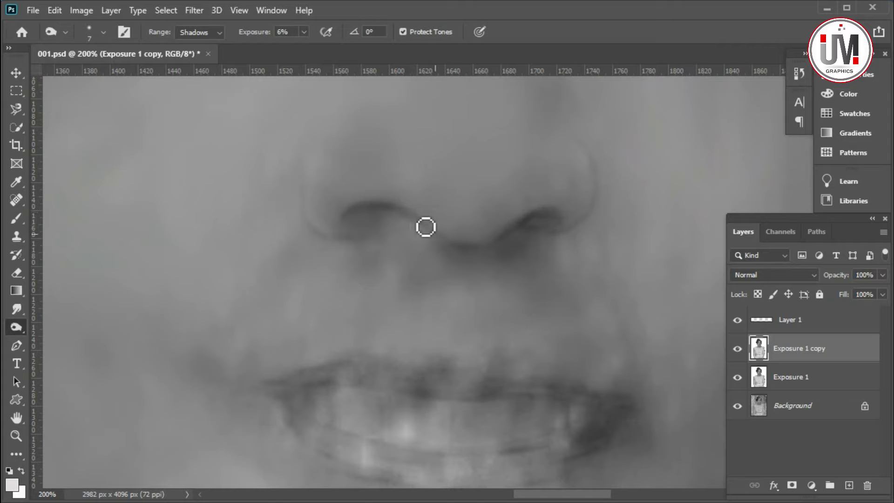
scroll(531, 220, "up", 1)
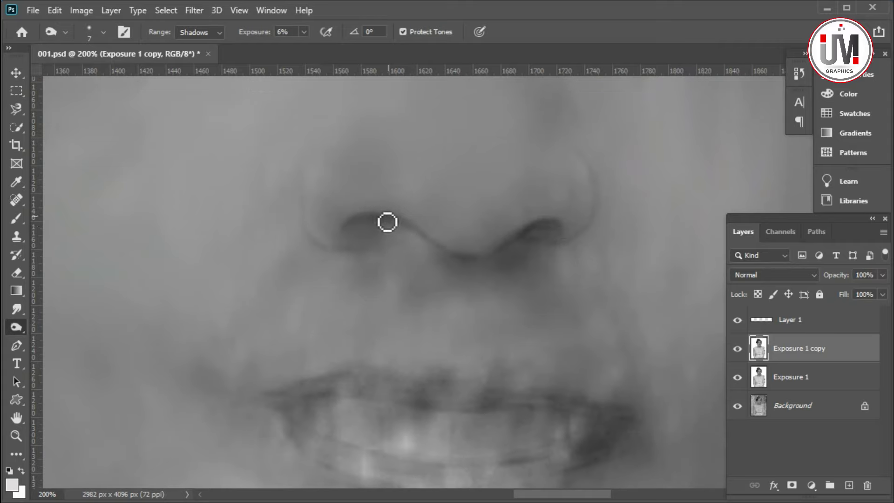
left_click_drag(360, 239, 379, 231)
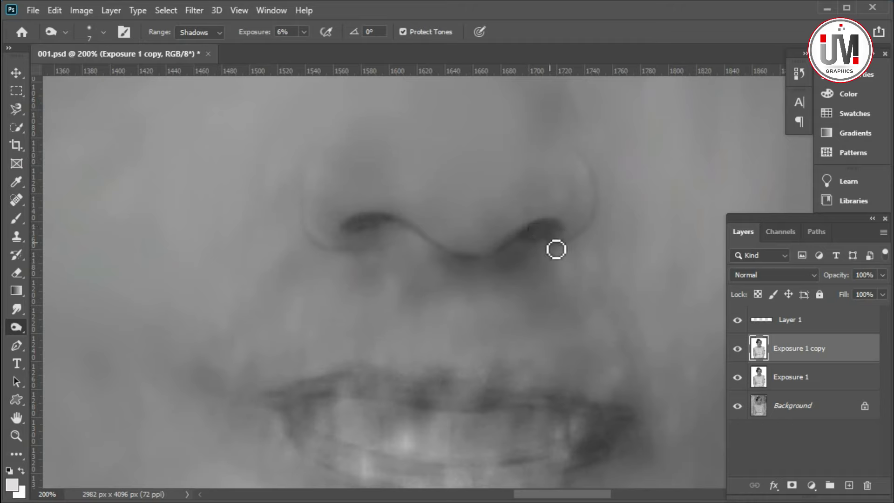
mouse_move(311, 224)
left_mouse_down()
mouse_move(333, 255)
mouse_move(355, 259)
left_mouse_up()
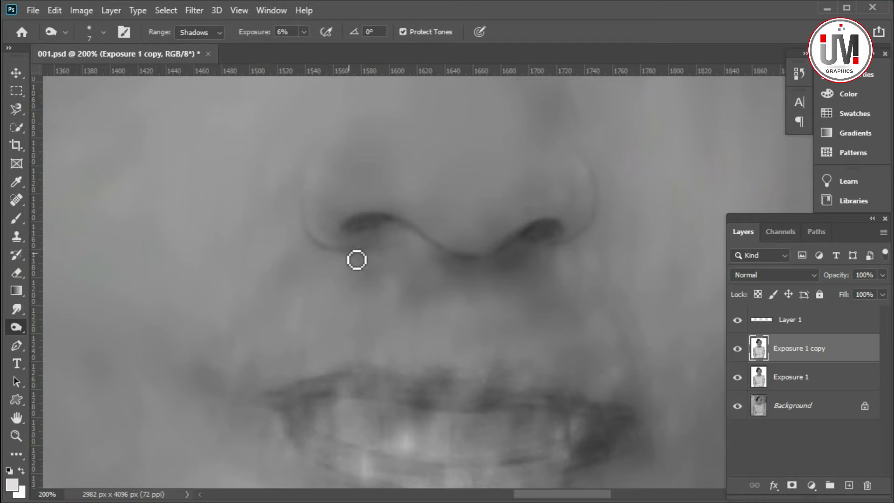
left_click_drag(566, 245, 602, 208)
left_click_drag(310, 230, 319, 164)
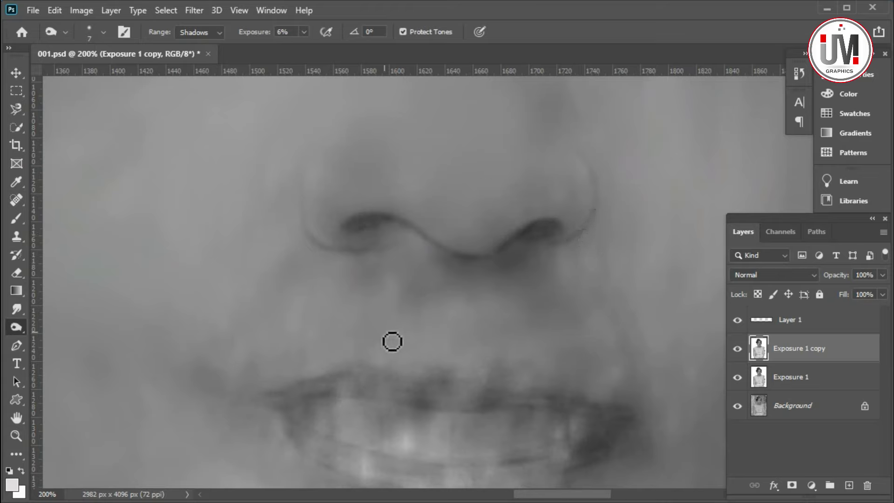
left_click(15, 430)
key("ctrl+0")
Zoom in on the mouth and smudge both lip corners smoother at 40% strength.
left_click(495, 150)
left_click(476, 185)
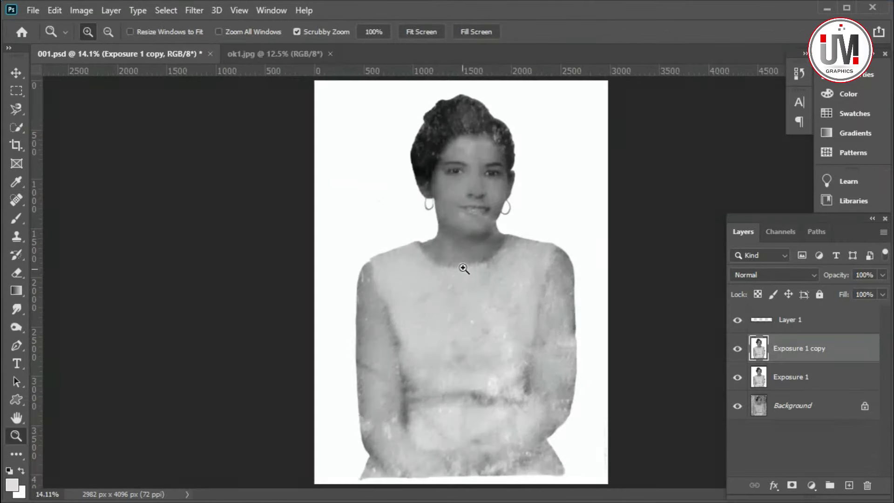
left_click_drag(474, 186, 485, 247)
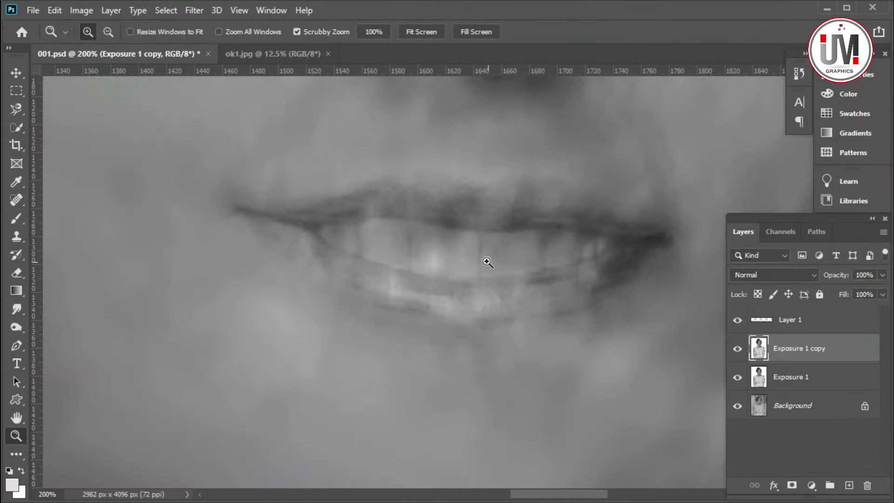
left_click(17, 310)
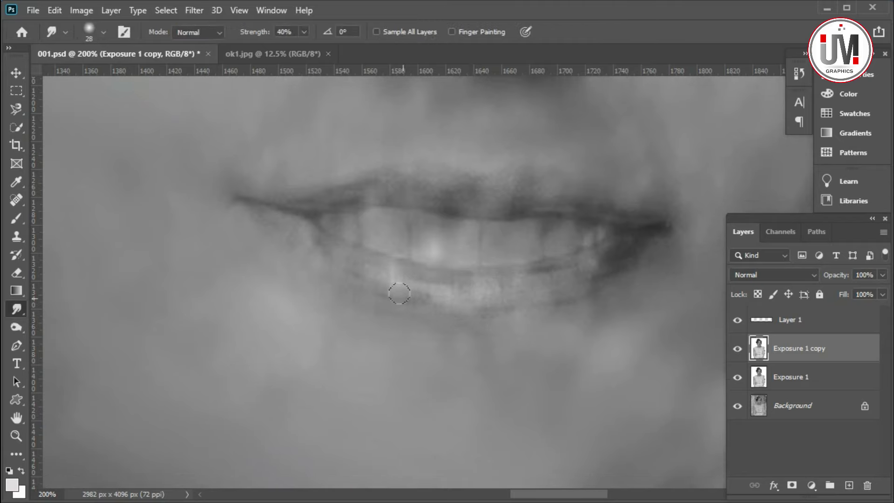
right_click(678, 298)
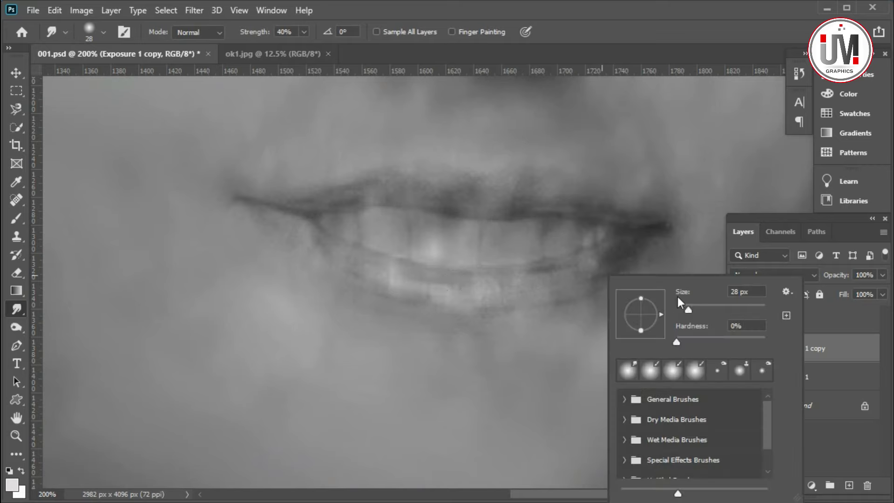
left_click(566, 271)
left_click_drag(584, 268, 585, 278)
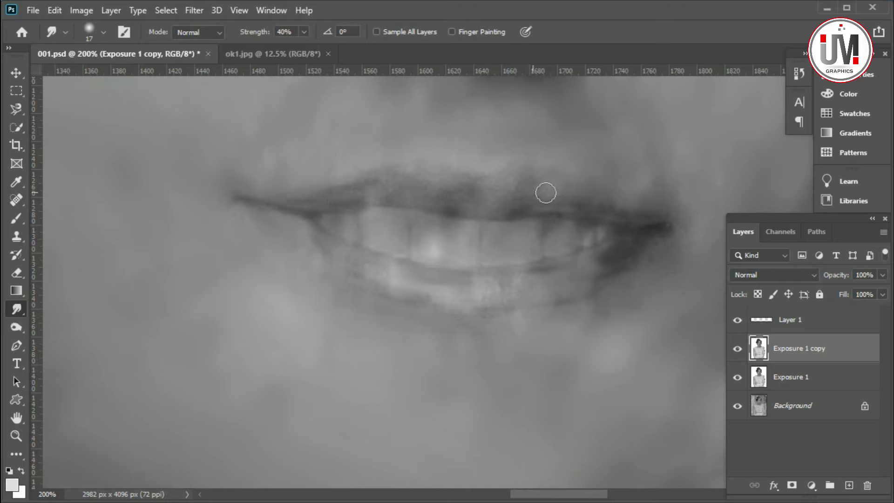
mouse_move(664, 219)
left_mouse_down()
mouse_move(687, 219)
mouse_move(649, 236)
left_mouse_up()
Switch to the Burn tool and raise its exposure to about 19%.
key("o")
right_click(452, 286)
left_click(382, 253)
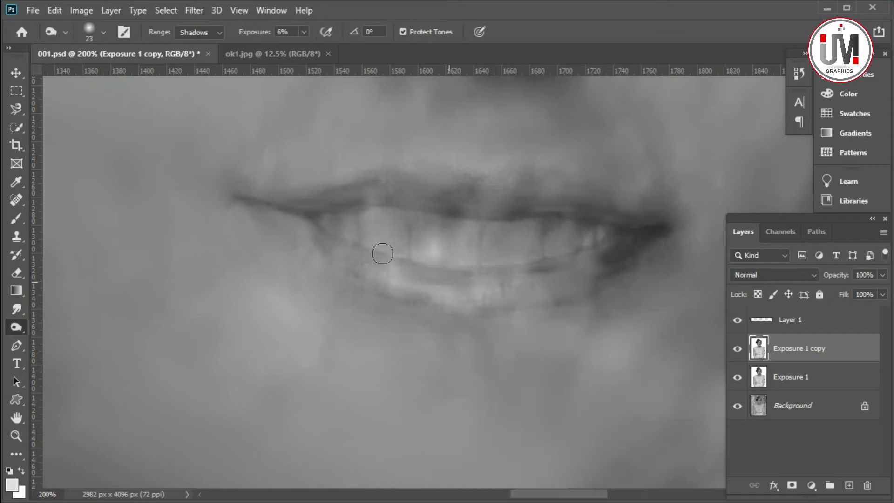
left_click_drag(304, 32, 313, 61)
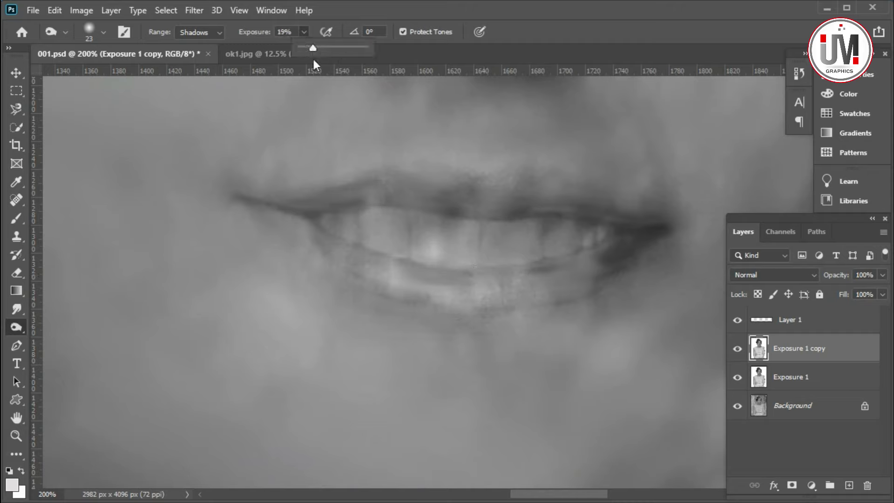
Darken the upper lip line, lower lip edge and corners, and the gap between front teeth.
mouse_move(336, 239)
left_mouse_down()
mouse_move(535, 265)
mouse_move(576, 252)
mouse_move(588, 209)
mouse_move(379, 199)
mouse_move(393, 201)
mouse_move(314, 204)
mouse_move(315, 215)
left_mouse_up()
left_click_drag(319, 259, 338, 275)
mouse_move(456, 300)
left_mouse_down()
mouse_move(554, 295)
mouse_move(474, 319)
mouse_move(621, 256)
mouse_move(455, 187)
mouse_move(369, 185)
mouse_move(468, 183)
mouse_move(593, 226)
left_mouse_up()
right_click(593, 225)
left_click(548, 237)
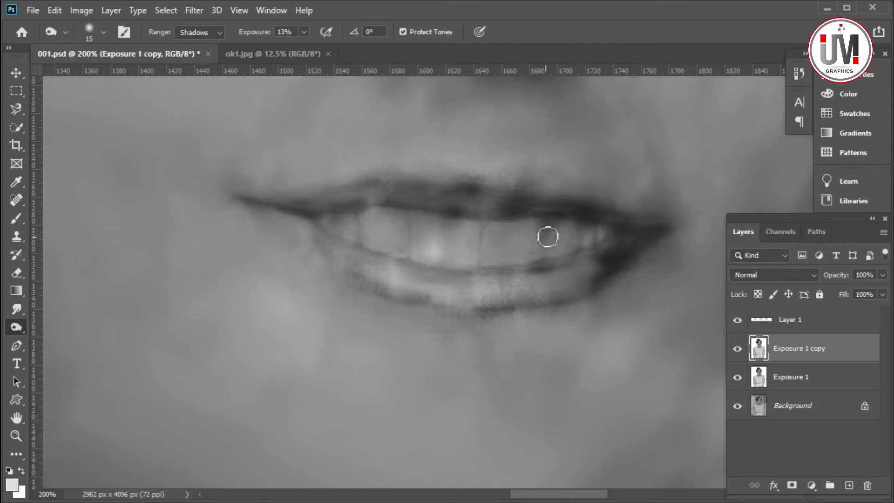
mouse_move(406, 224)
left_mouse_down()
mouse_move(407, 244)
mouse_move(358, 211)
left_mouse_up()
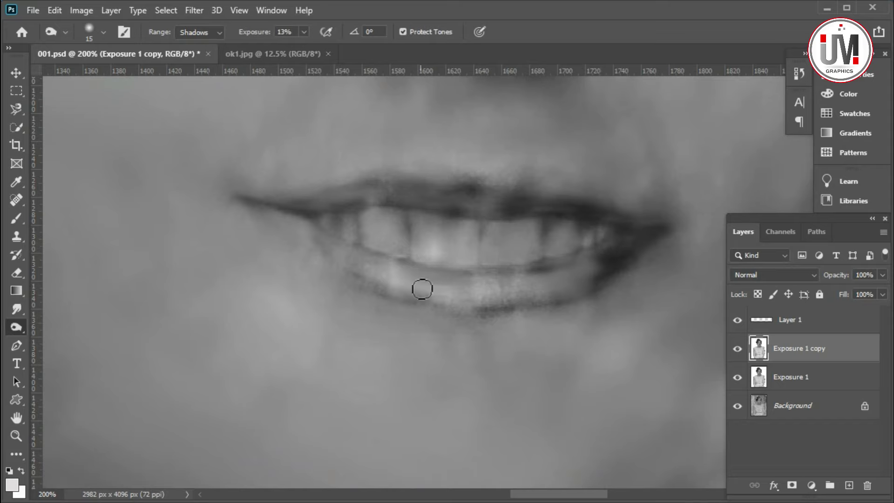
On Layer 1, paint the teeth with a near-white 20 px brush at 6% opacity.
left_click(808, 319)
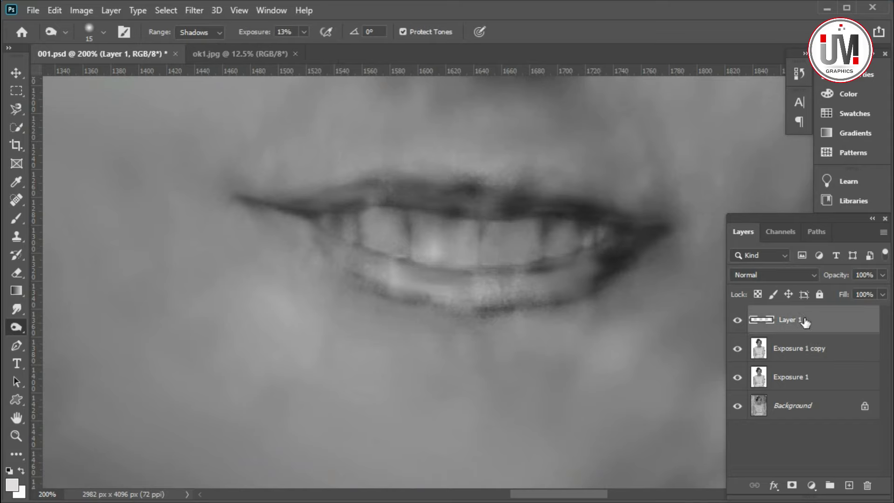
key("b")
left_click(12, 485)
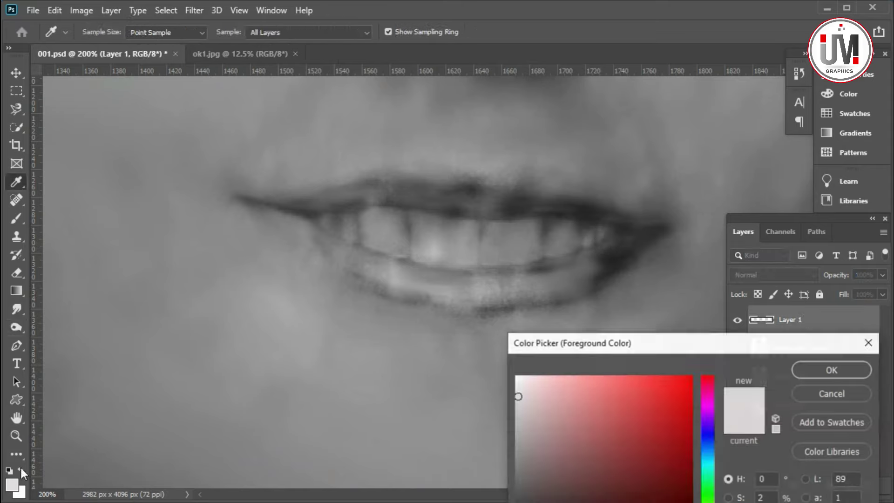
left_click(833, 394)
right_click(433, 276)
left_click_drag(493, 298, 490, 296)
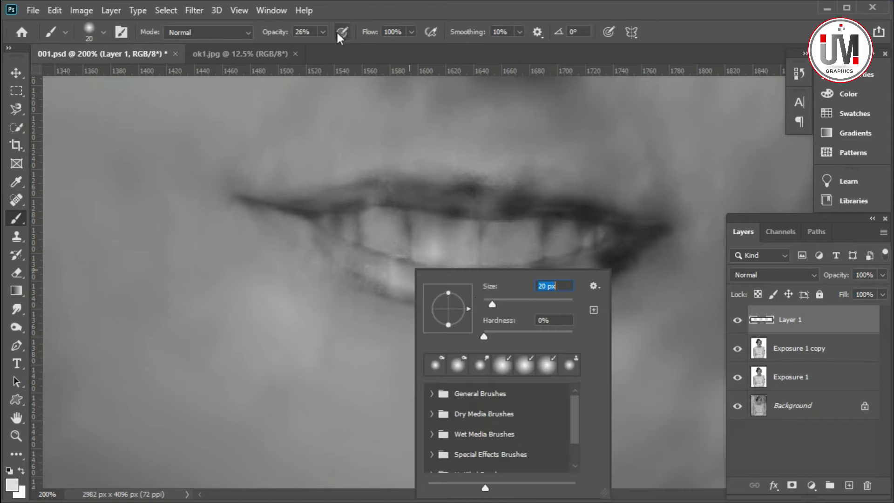
left_click_drag(322, 32, 311, 45)
left_click(437, 230)
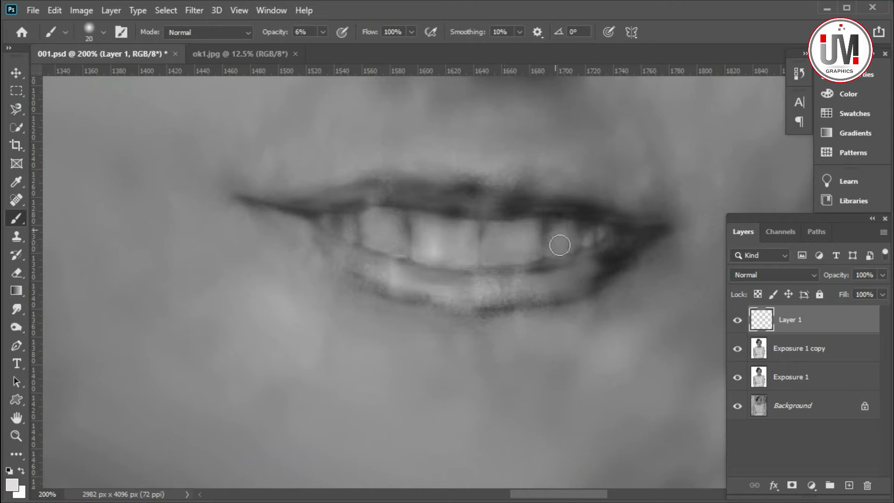
left_click_drag(349, 226, 349, 237)
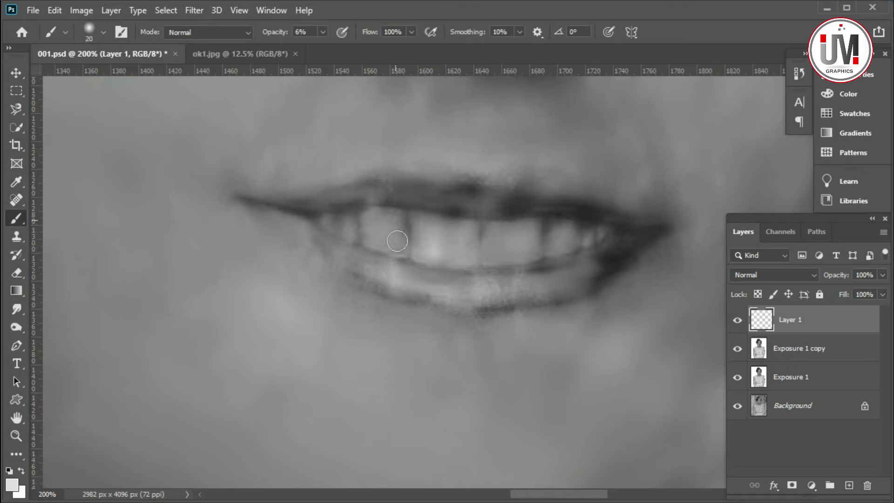
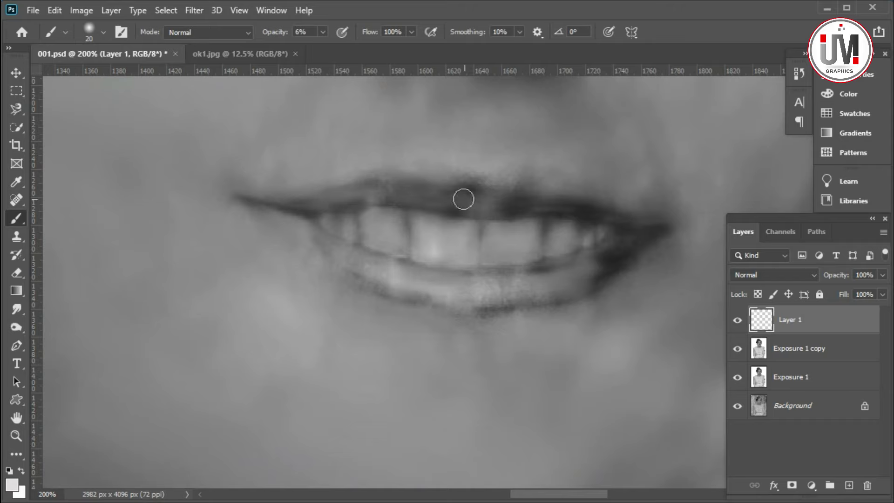
Paint a faint 6% stroke on Layer 1 from the teeth to the lip corner, then select Exposure 1 copy.
left_click_drag(523, 231, 625, 223)
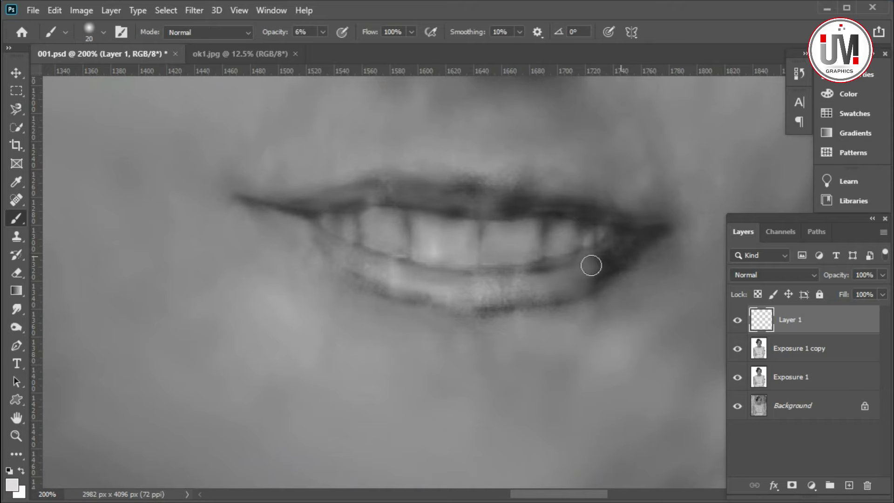
scroll(399, 285, "up", 1)
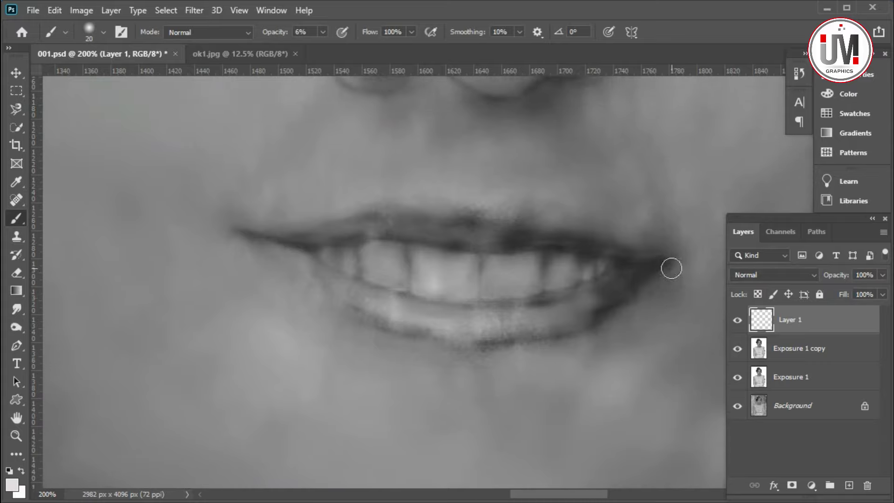
scroll(597, 295, "up", 4)
scroll(597, 295, "up", 2)
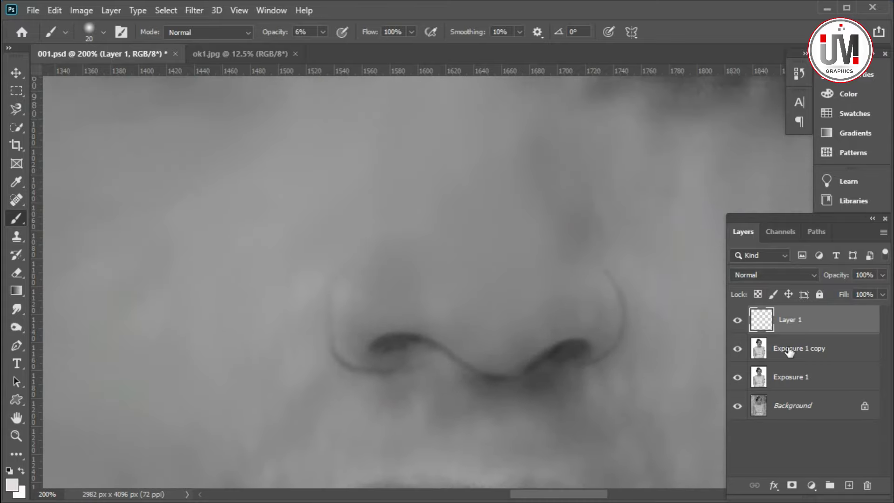
left_click(748, 353)
Burn both nostrils and the nose edges with Shadows range at 13% exposure.
left_click(17, 327)
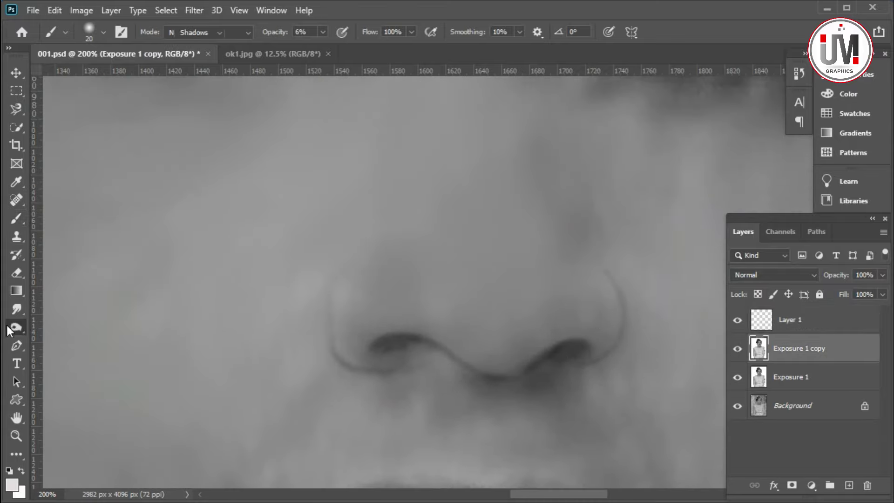
mouse_move(381, 349)
left_mouse_down()
mouse_move(414, 335)
mouse_move(383, 342)
mouse_move(397, 345)
left_mouse_up()
mouse_move(543, 356)
left_mouse_down()
mouse_move(583, 349)
mouse_move(544, 362)
mouse_move(449, 355)
mouse_move(494, 376)
left_mouse_up()
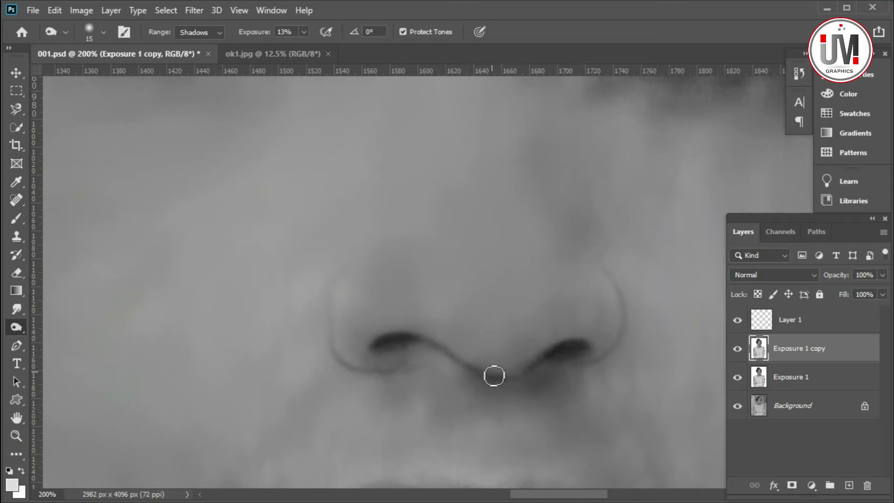
mouse_move(333, 325)
left_mouse_down()
mouse_move(339, 349)
mouse_move(363, 372)
mouse_move(403, 369)
left_mouse_up()
left_click_drag(615, 349, 625, 322)
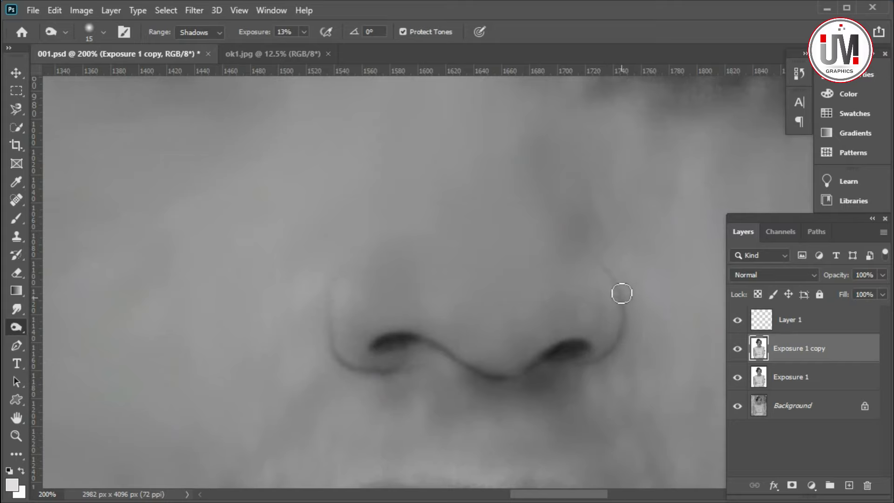
scroll(585, 253, "up", 5)
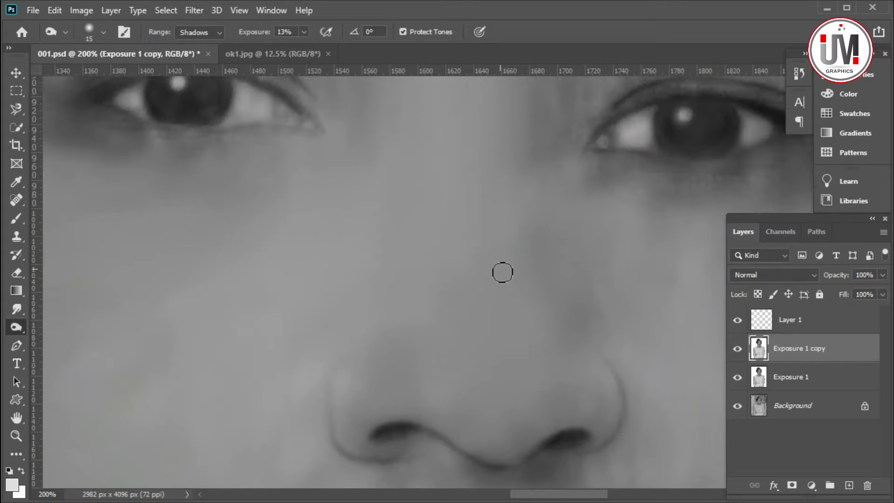
scroll(503, 272, "down", 2)
scroll(507, 275, "down", 3)
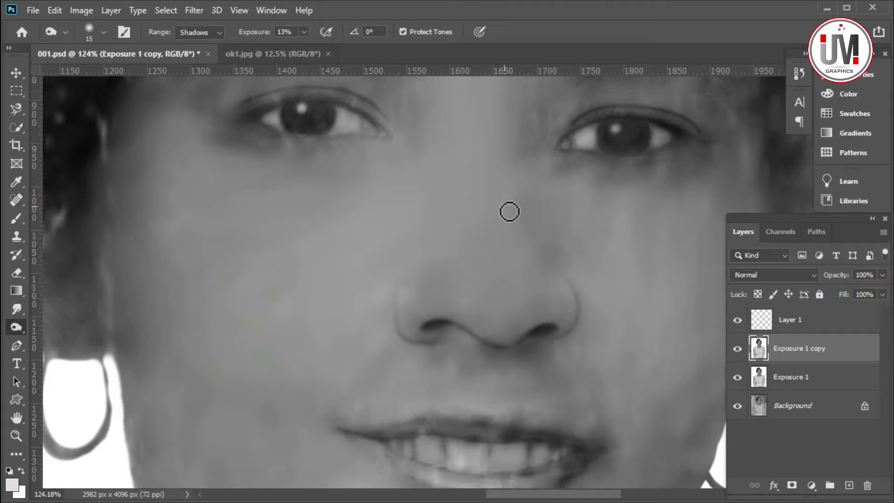
scroll(507, 274, "down", 2)
scroll(509, 274, "up", 1)
scroll(510, 273, "up", 2)
scroll(509, 273, "down", 1)
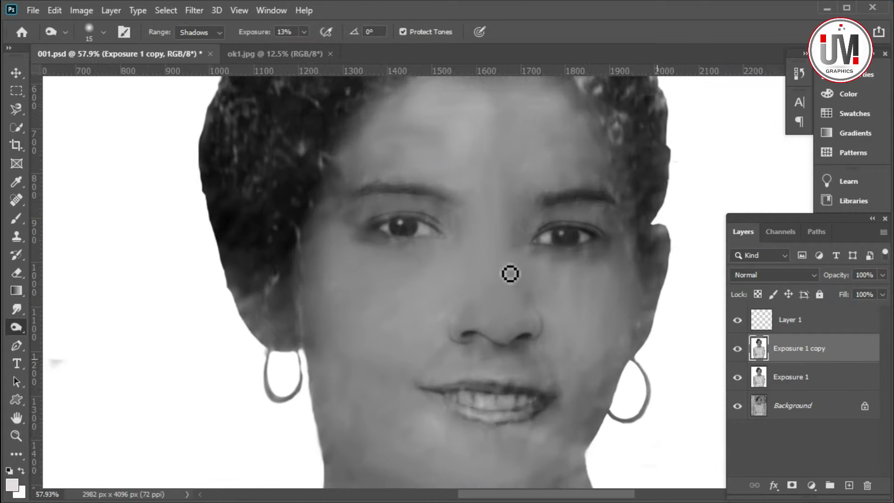
scroll(511, 274, "down", 1)
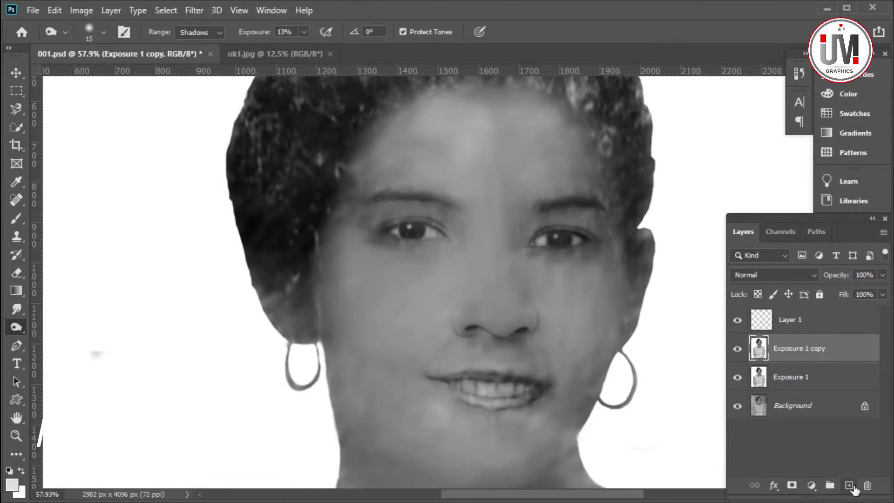
Add a new empty Layer 2 above Exposure 1 copy.
left_click(849, 486)
scroll(542, 344, "up", 1)
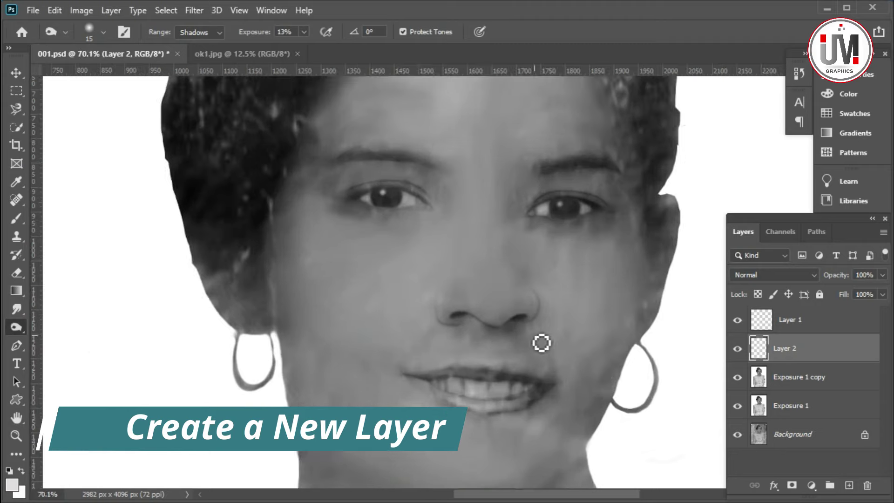
scroll(541, 343, "down", 1)
Set up a soft 120 px paint brush with a sampled skin tone.
key("b")
scroll(505, 321, "down", 2)
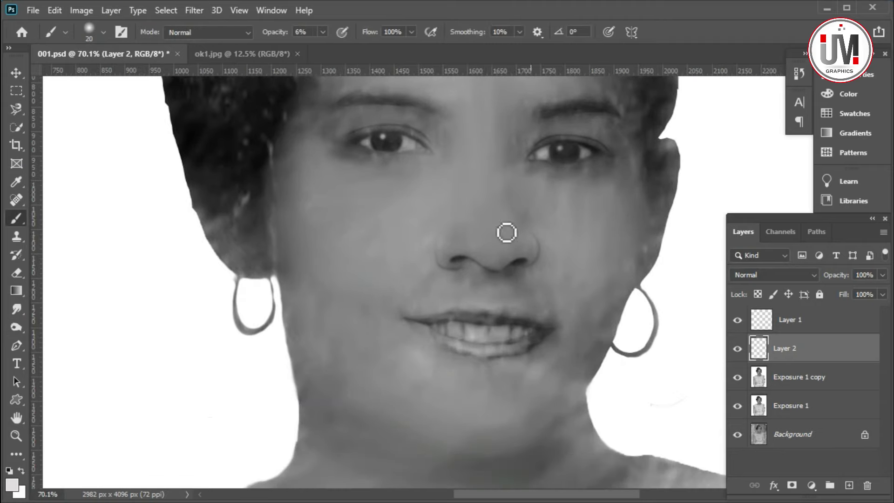
right_click(407, 232)
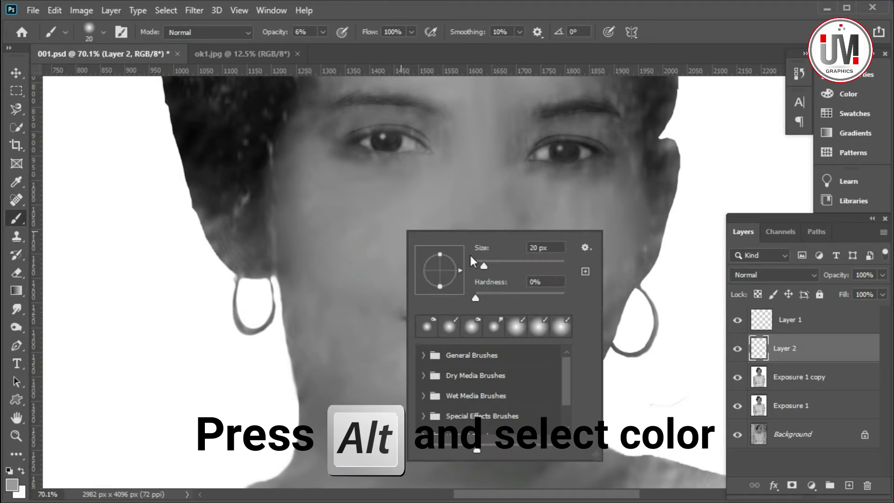
left_click(508, 267)
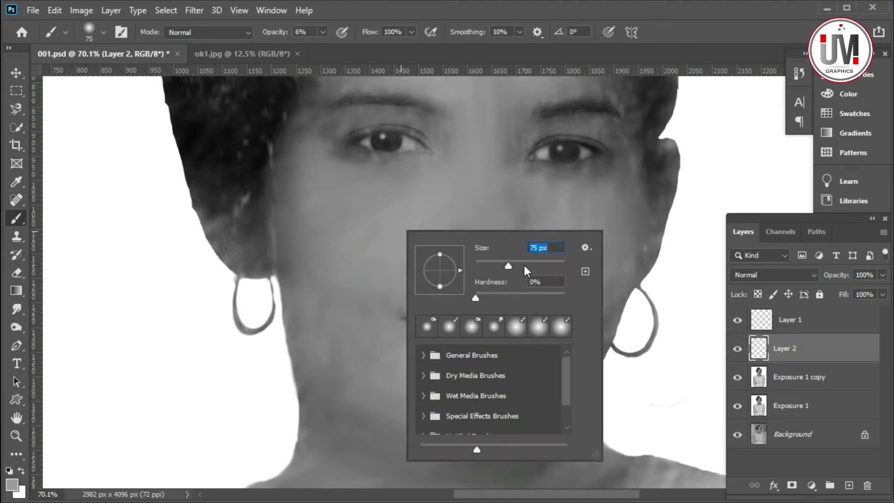
key("Return")
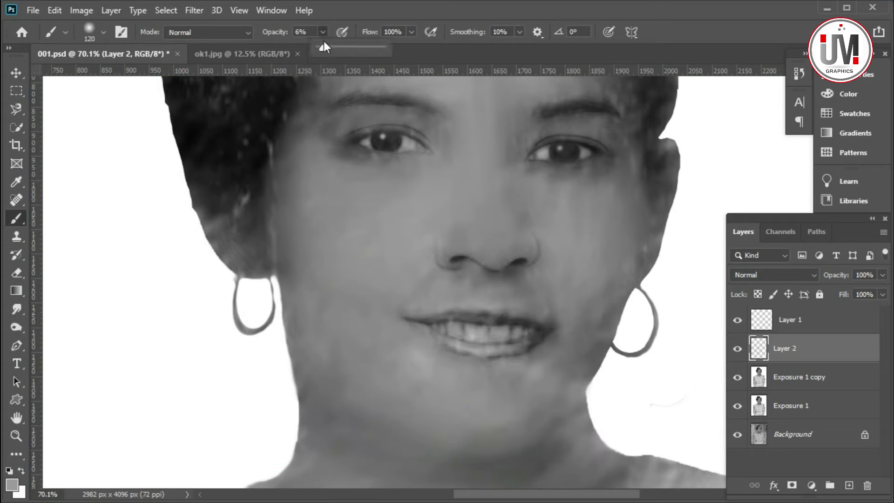
Set the brush opacity to 10% and shrink the brush to 36 px.
key("1")
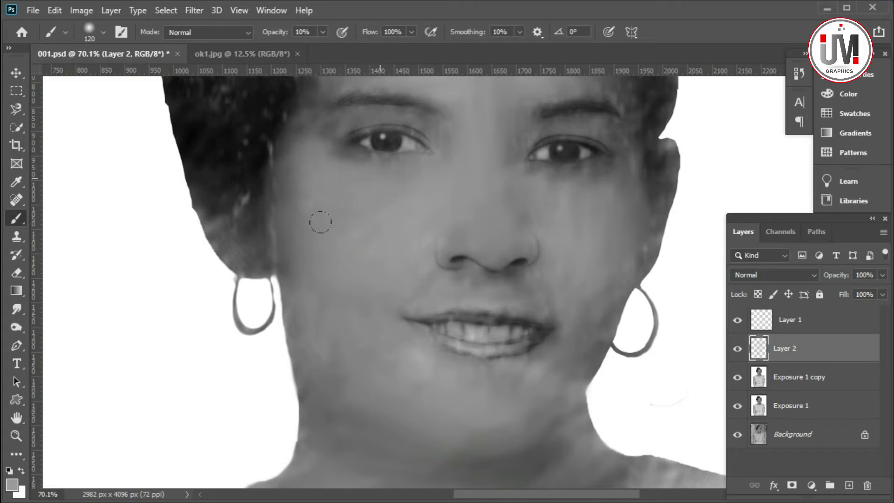
scroll(358, 386, "up", 2)
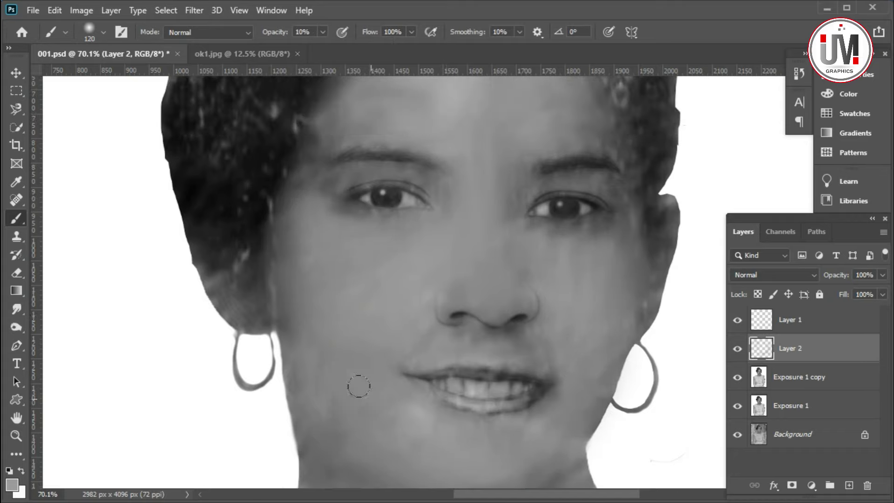
scroll(417, 256, "up", 2)
scroll(407, 215, "up", 3)
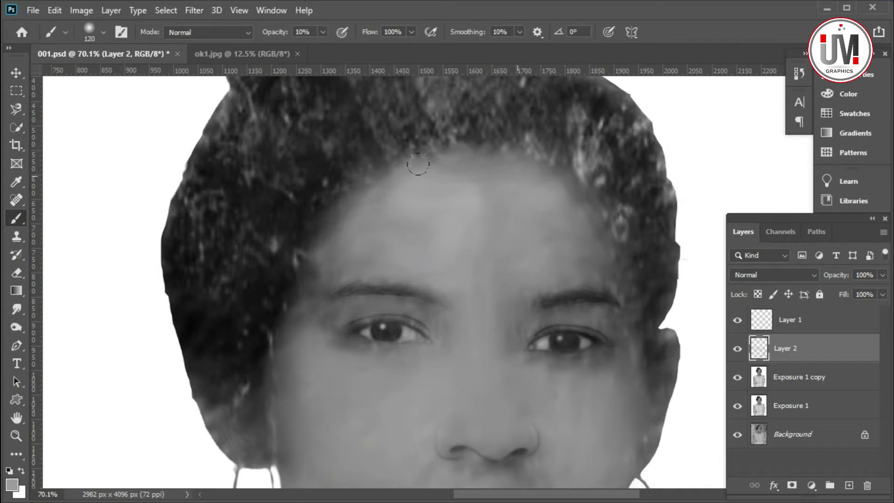
scroll(399, 331, "up", 3)
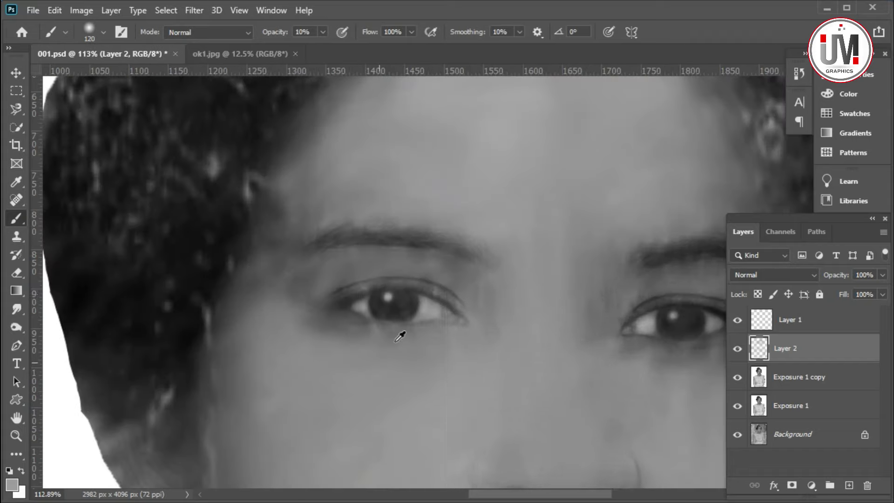
right_click(419, 298)
left_click_drag(535, 328, 524, 328)
key("Return")
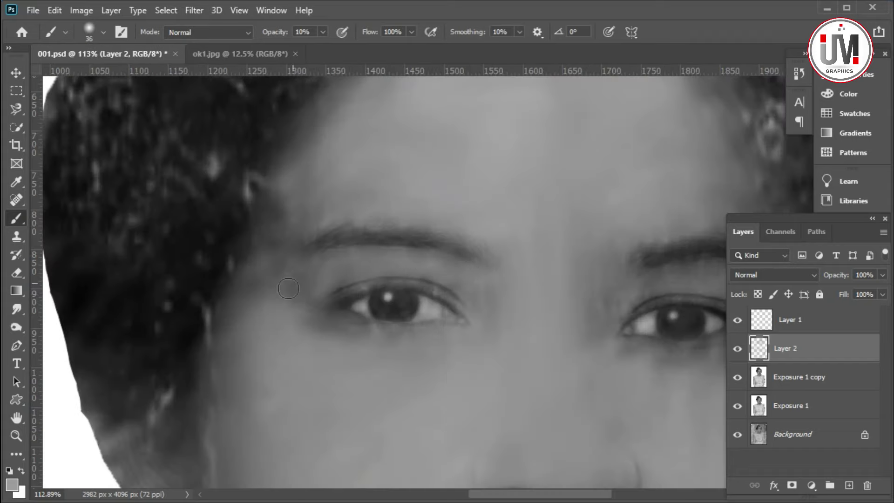
Paint the forehead, under-eye and cheek areas on Layer 2 with a 66 px brush.
right_click(318, 184)
left_click_drag(401, 206, 412, 207)
key("Return")
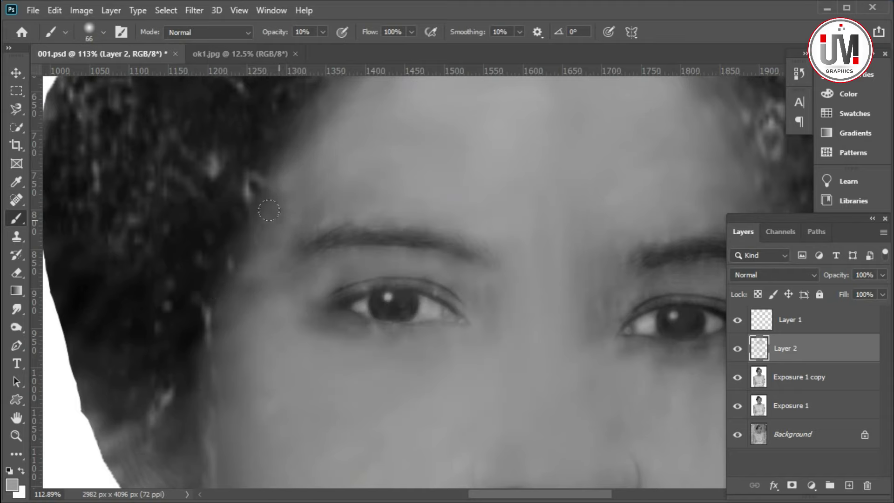
scroll(373, 163, "up", 2)
scroll(491, 95, "up", 2)
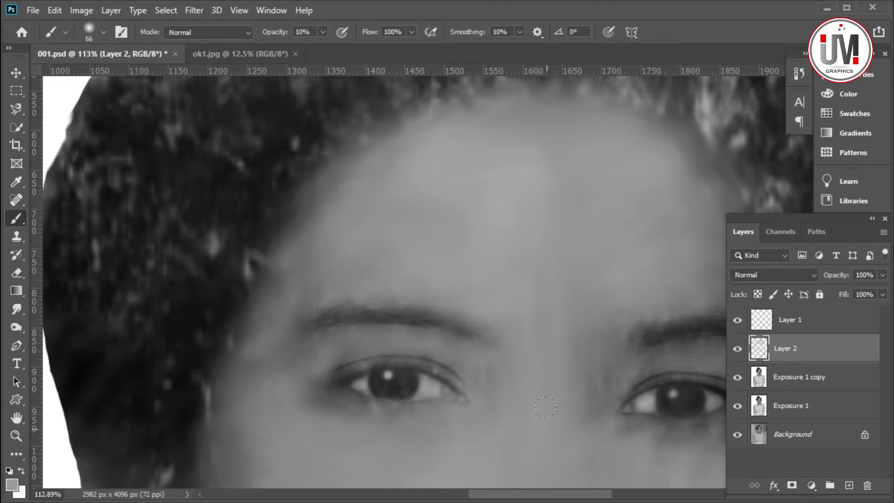
scroll(549, 414, "right", 3)
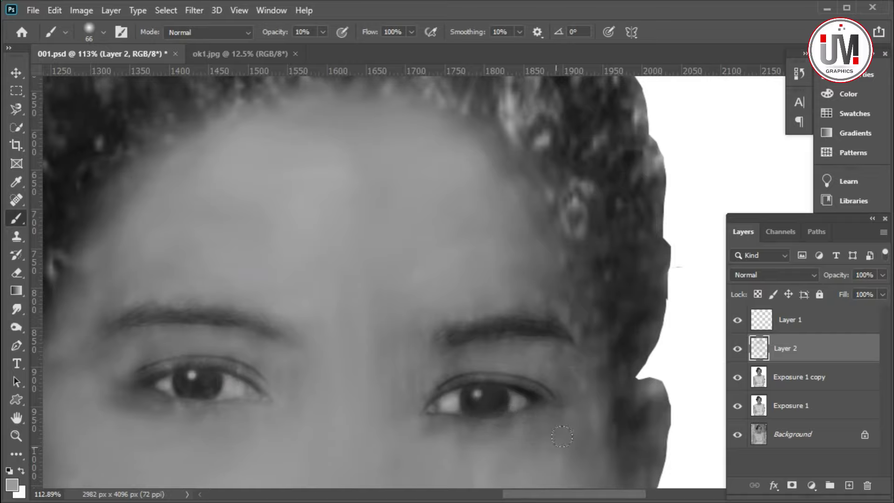
scroll(562, 436, "down", 2)
scroll(512, 405, "up", 2)
scroll(456, 368, "up", 4)
scroll(406, 334, "down", 4)
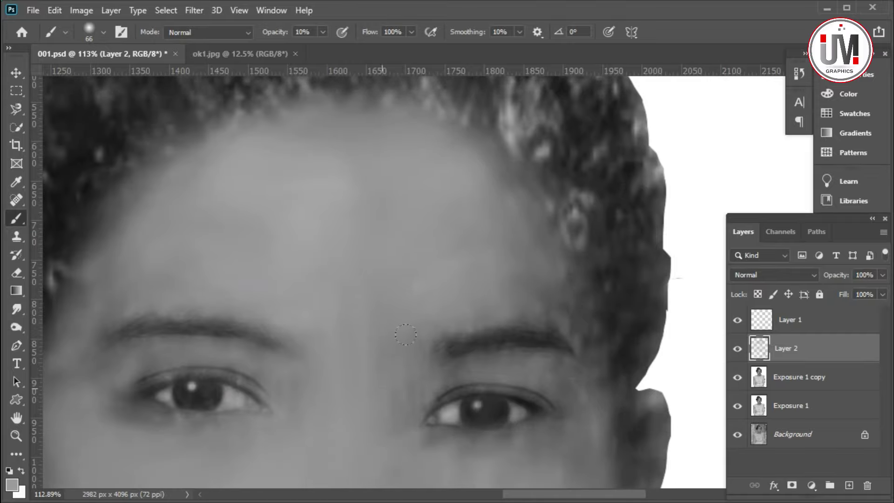
scroll(336, 386, "down", 2)
scroll(345, 398, "down", 1)
scroll(351, 410, "down", 1)
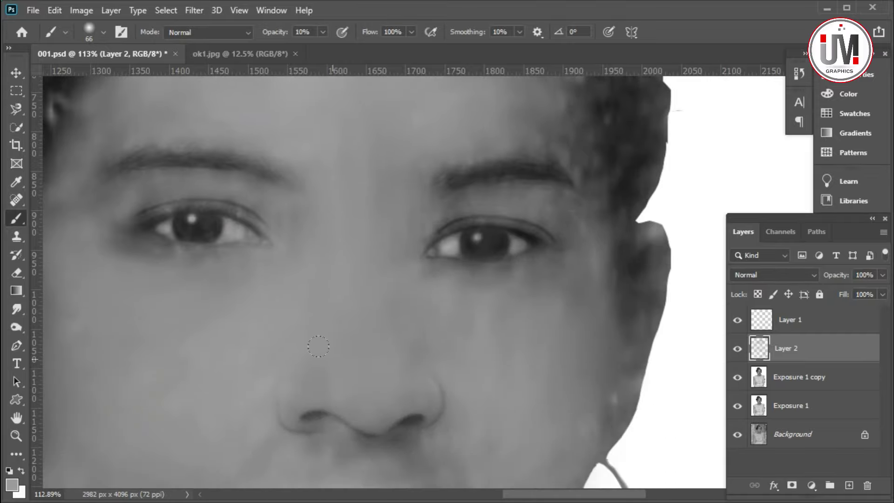
scroll(358, 421, "down", 1)
scroll(521, 350, "down", 1)
scroll(549, 316, "down", 1)
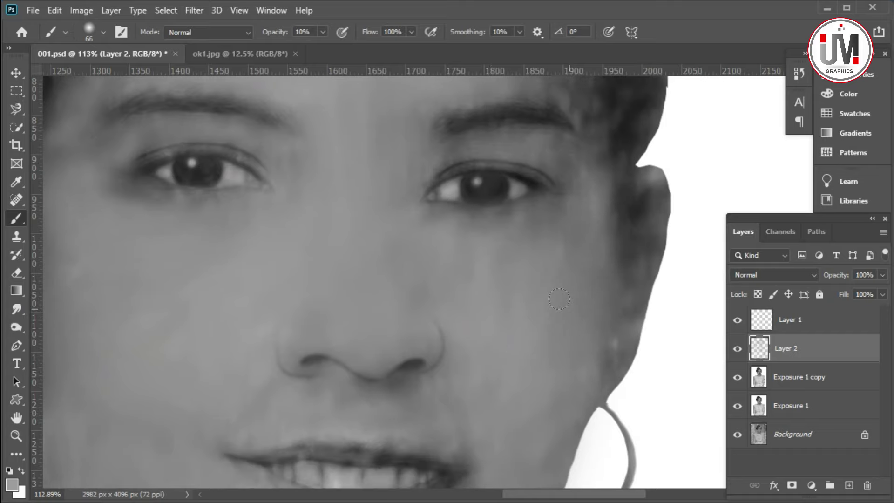
key("m")
scroll(463, 379, "down", 5)
Select the Smudge tool and adjust its brush size.
scroll(463, 379, "down", 3)
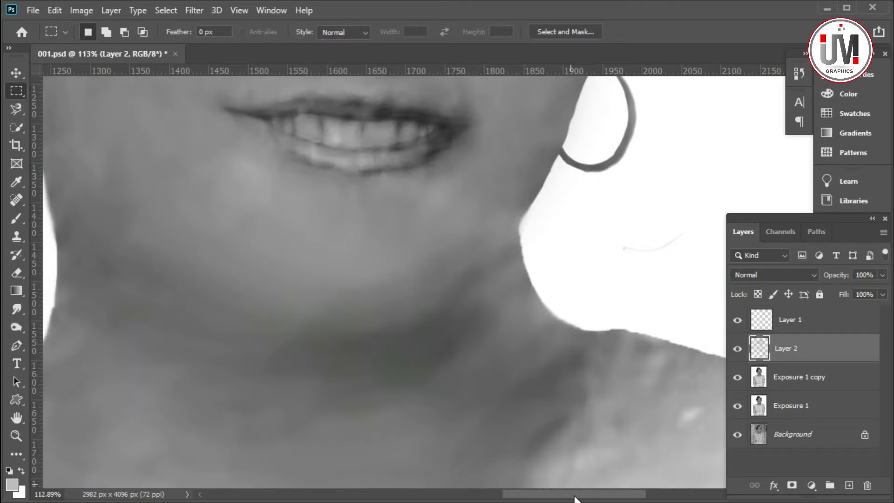
scroll(509, 350, "left", 5)
scroll(509, 351, "down", 3)
scroll(508, 350, "right", 2)
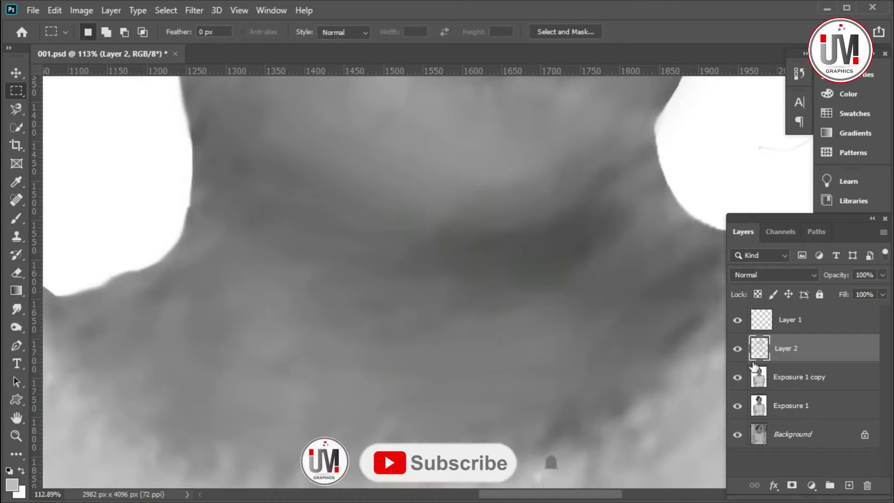
left_click(20, 305)
right_click(527, 275)
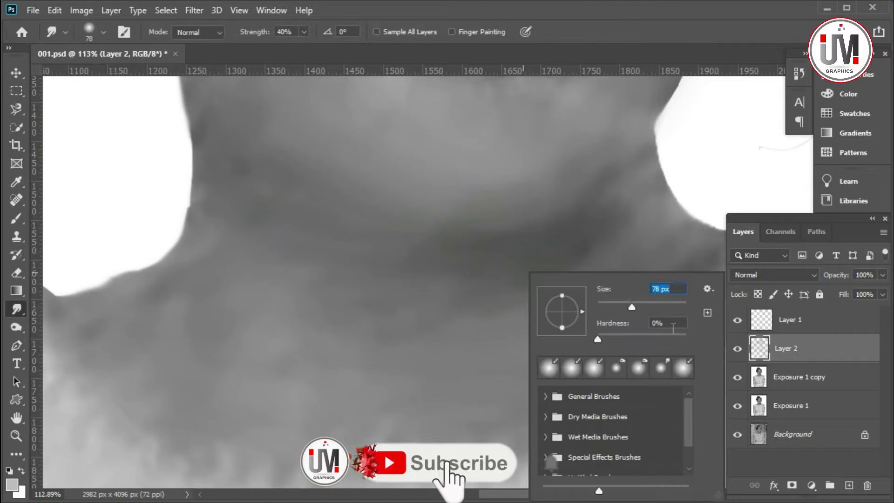
left_click(780, 371)
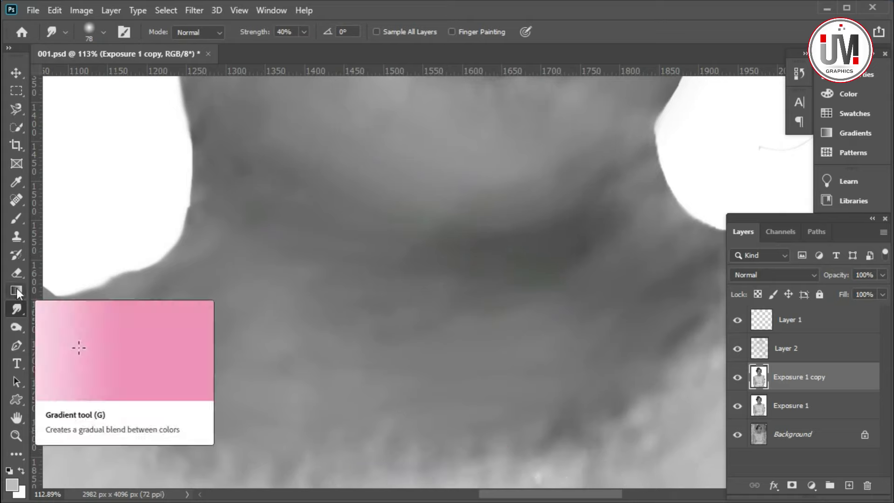
Burn the shadow crease under the chin with an 81 px, 13% Shadows brush.
left_click(16, 326)
right_click(602, 211)
key("Return")
mouse_move(527, 195)
left_mouse_down()
mouse_move(433, 208)
mouse_move(220, 174)
mouse_move(435, 233)
left_mouse_up()
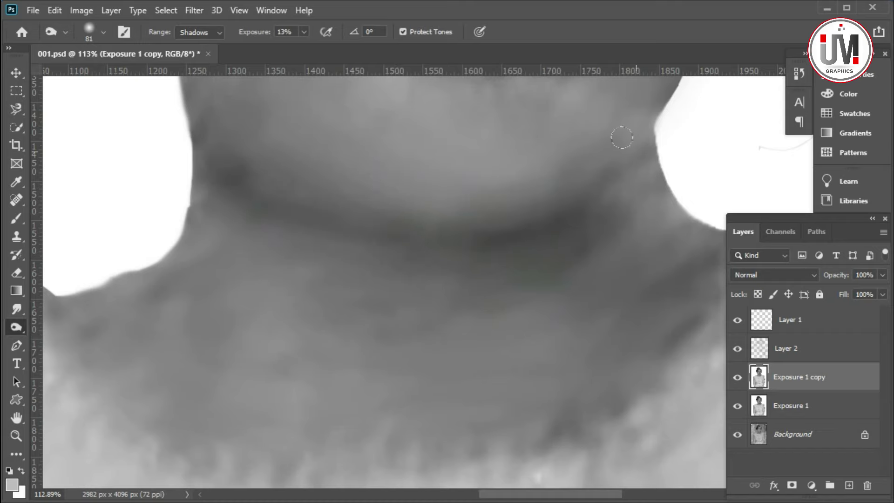
scroll(662, 216, "down", 2)
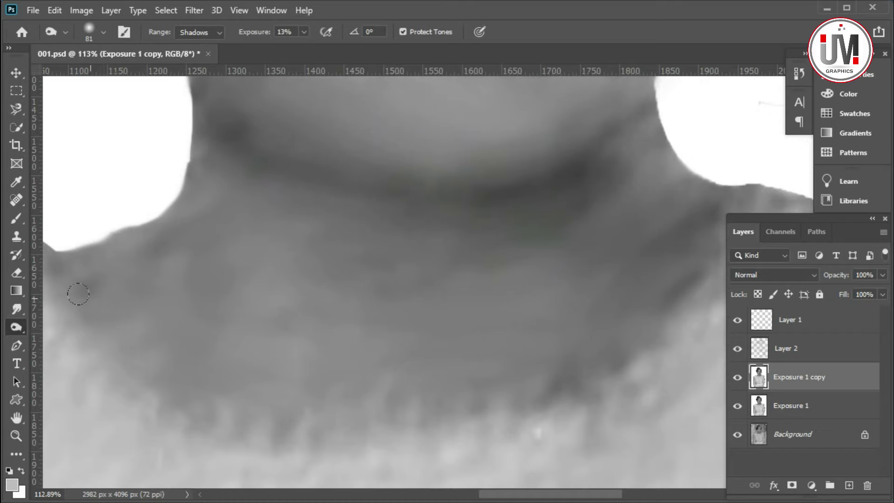
scroll(380, 407, "down", 2)
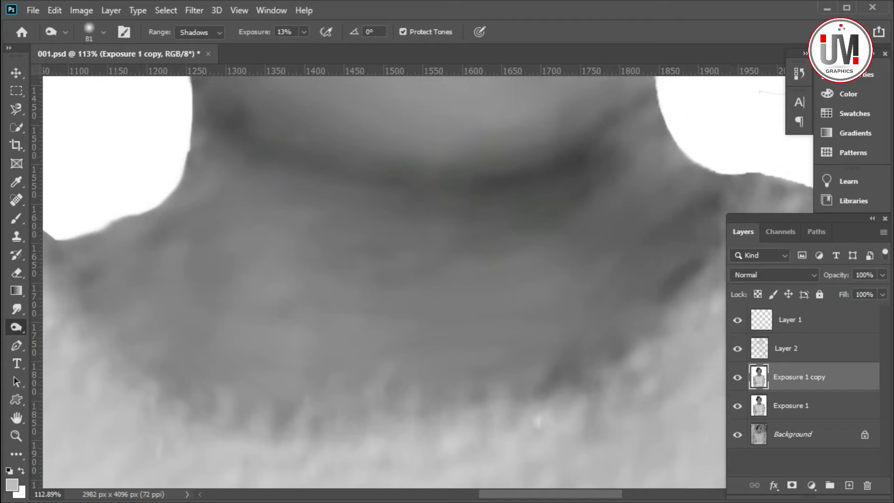
scroll(713, 178, "up", 2)
Switch to the Smudge tool with a 130 px brush.
key("r")
right_click(579, 255)
key("Return")
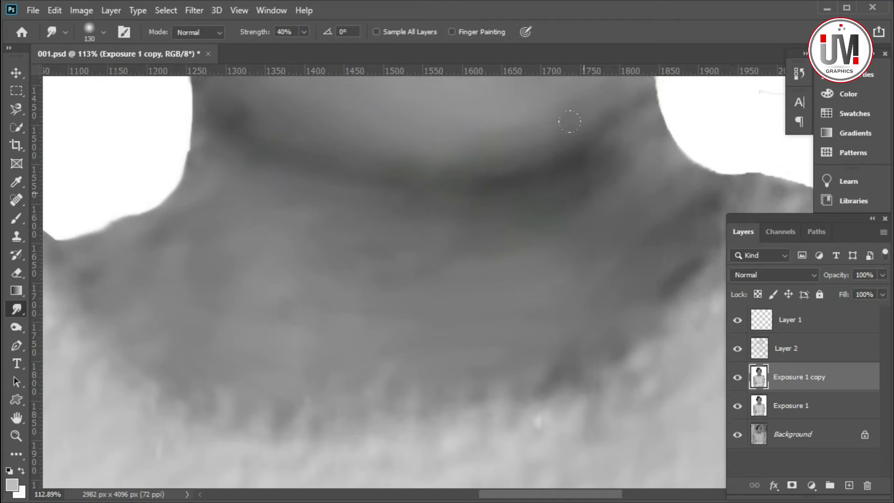
scroll(568, 138, "up", 1)
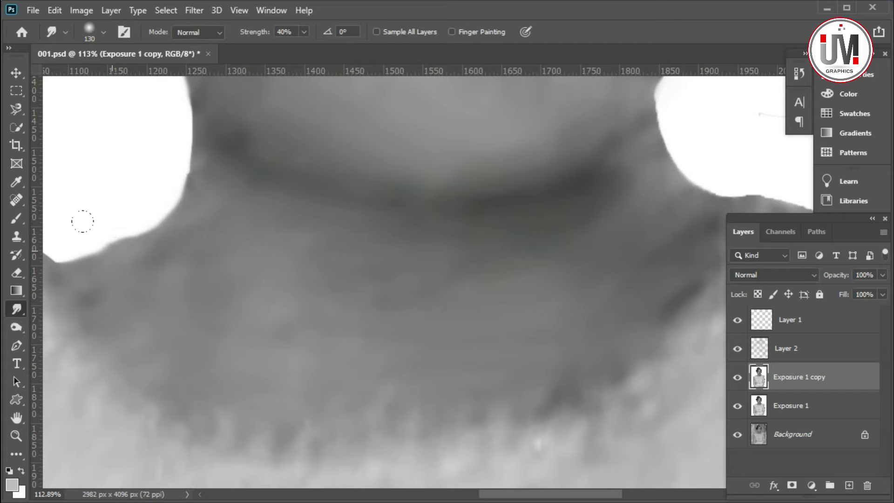
Fit the whole portrait on screen with the Zoom tool.
left_click(12, 434)
right_click(210, 318)
left_click(219, 322)
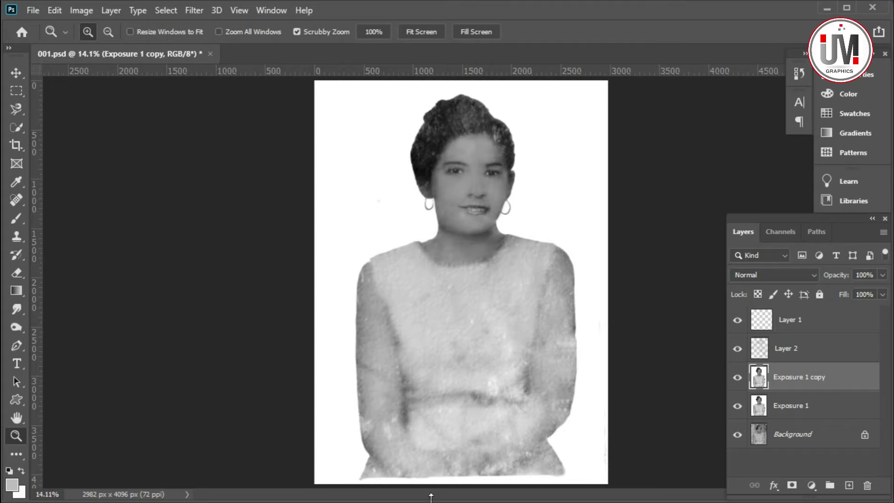
Toggle Layer 2's visibility to compare, then set its opacity to 50%.
left_click(736, 353)
left_click(736, 353)
left_click(736, 352)
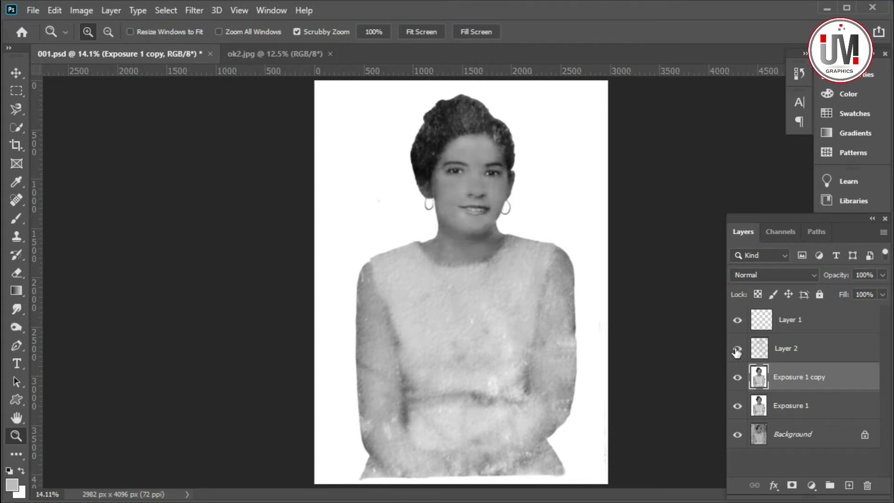
left_click(820, 353)
left_click(882, 276)
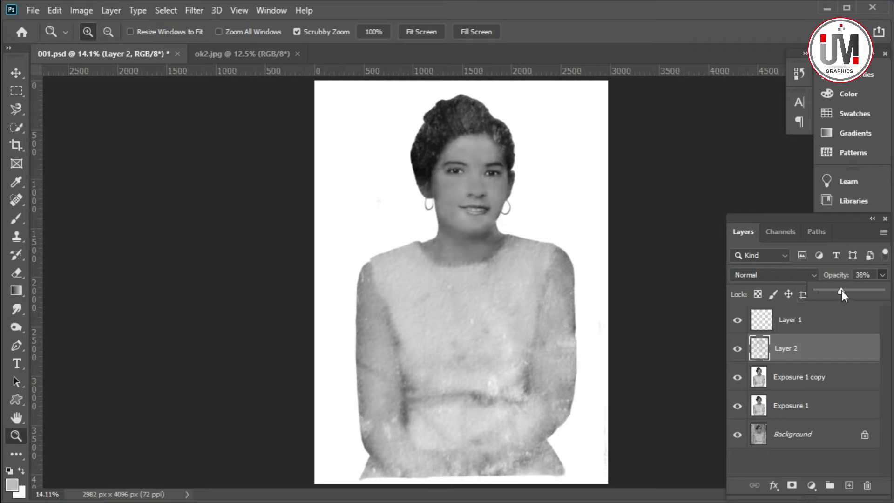
left_click_drag(847, 292, 851, 292)
left_click(736, 352)
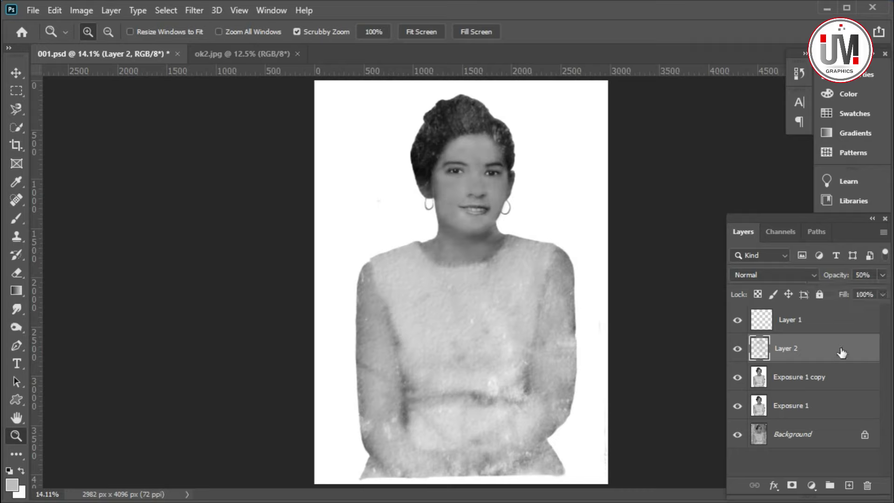
Select Layer 1, Layer 2, Exposure 1 copy and Exposure 1 together.
left_click(833, 325)
left_click(830, 349, "shift")
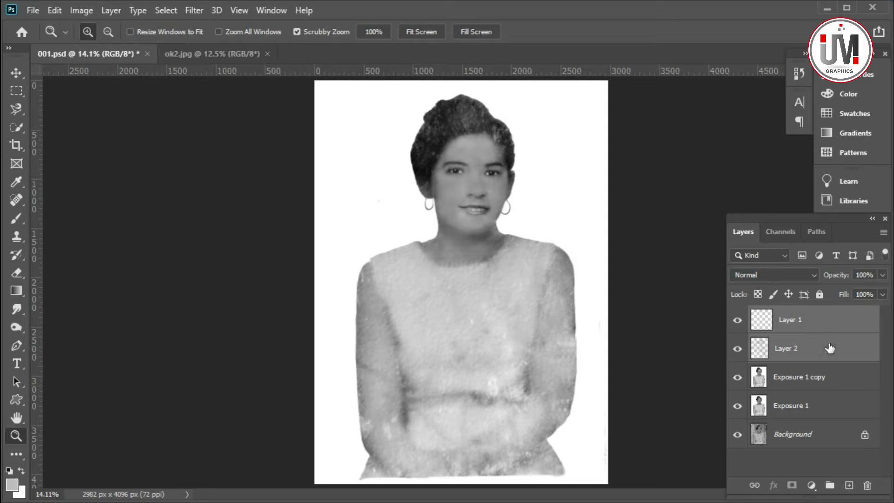
left_click(819, 375, "shift")
left_click(818, 406, "shift")
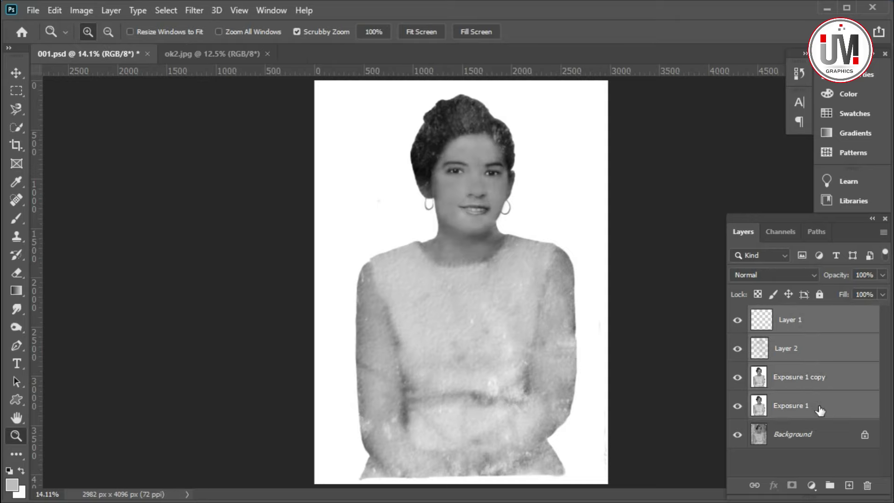
Merge the four selected layers with Ctrl+E and compare the result against the original.
key("ctrl+e")
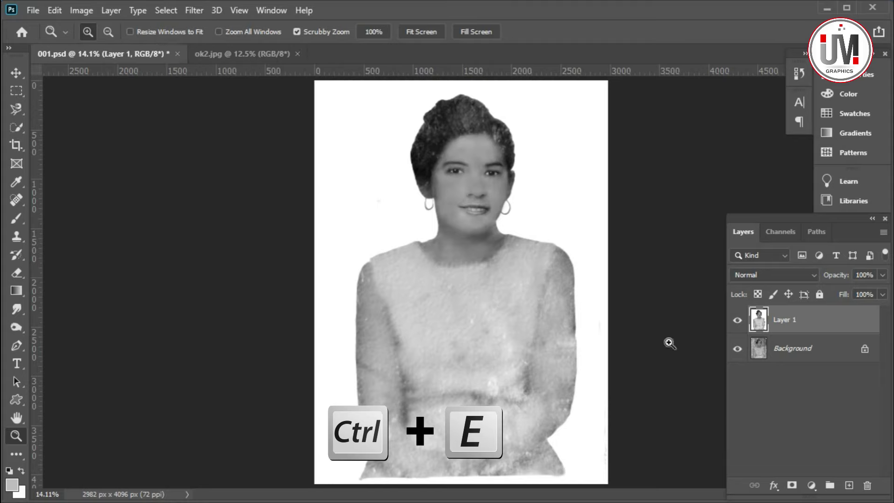
left_click(737, 320)
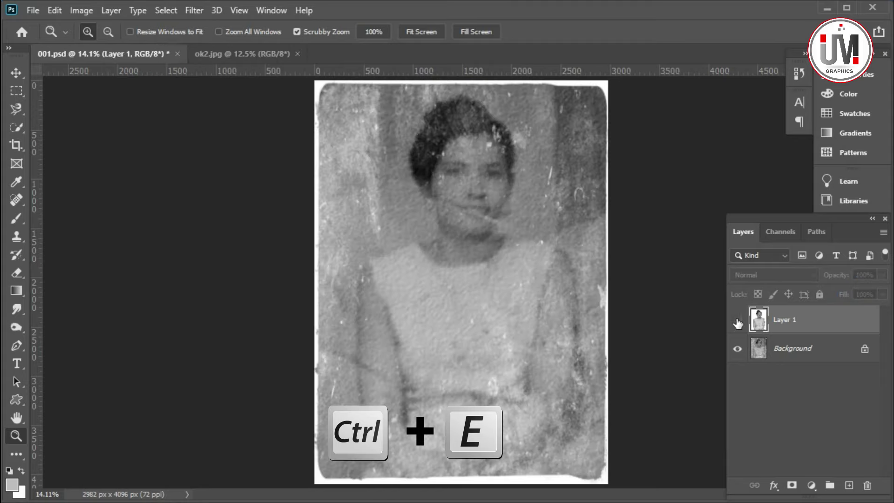
left_click(737, 320)
Zoom in on the head and duplicate the merged Layer 1 as Layer 1 copy.
left_click(470, 150)
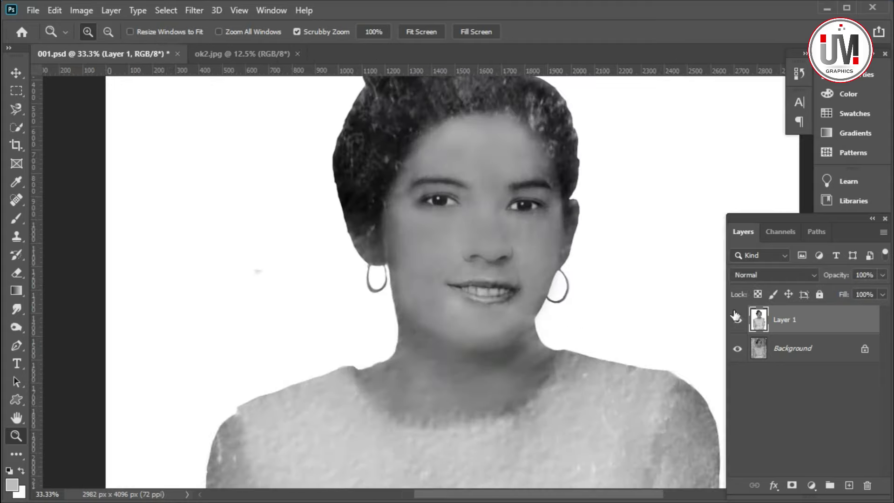
left_click(737, 320)
left_click(491, 225)
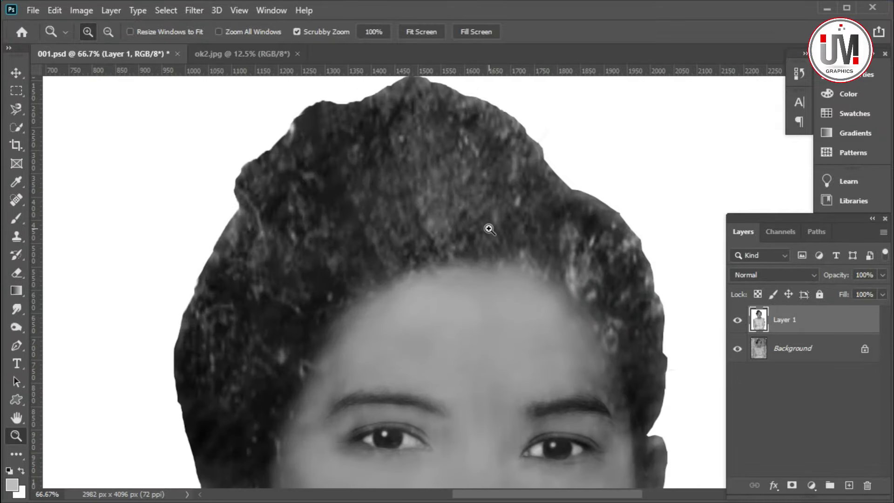
scroll(561, 271, "down", 2)
key("ctrl+j")
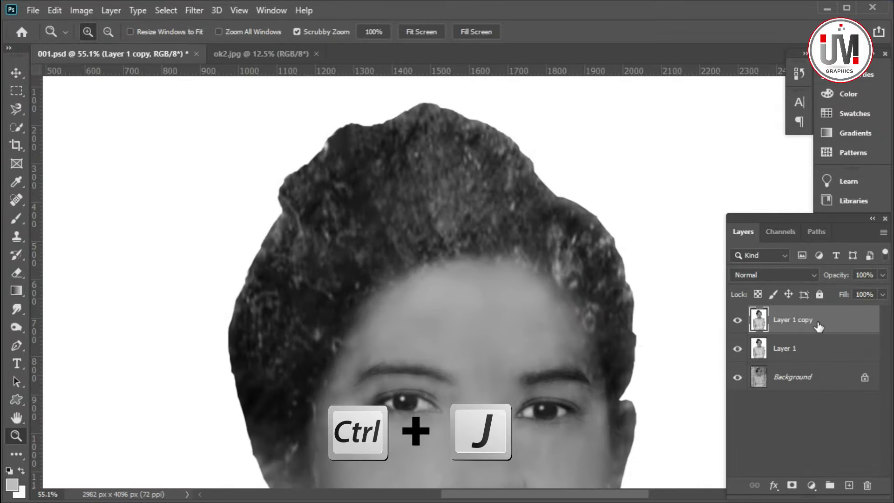
scroll(322, 282, "down", 1)
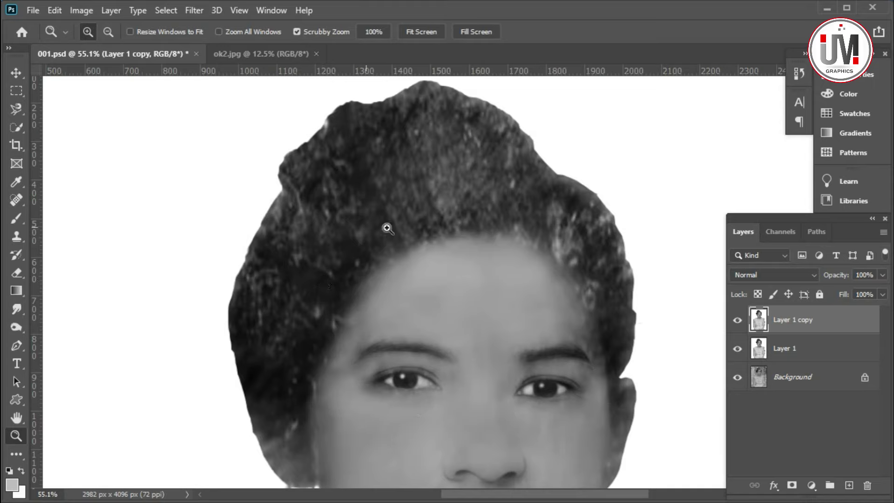
Smudge the speckled crown hair with a 53 px soft brush.
left_click(13, 310)
right_click(401, 205)
left_click_drag(509, 250, 498, 250)
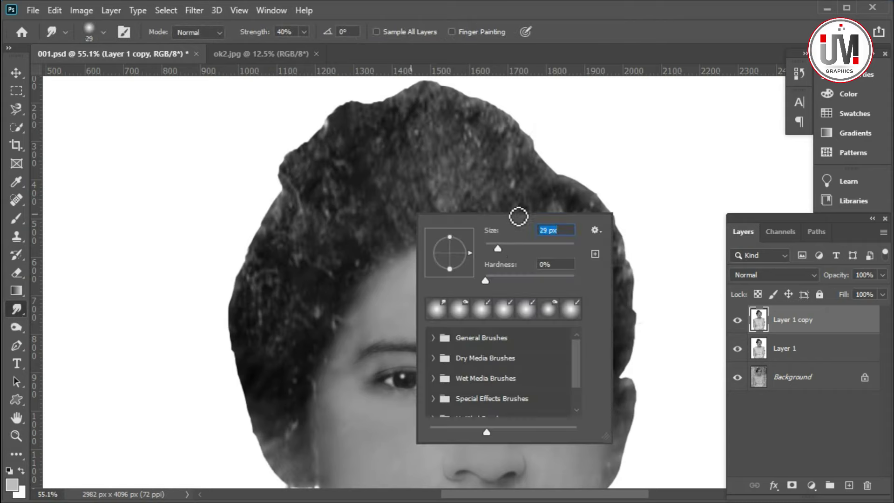
left_click(515, 193)
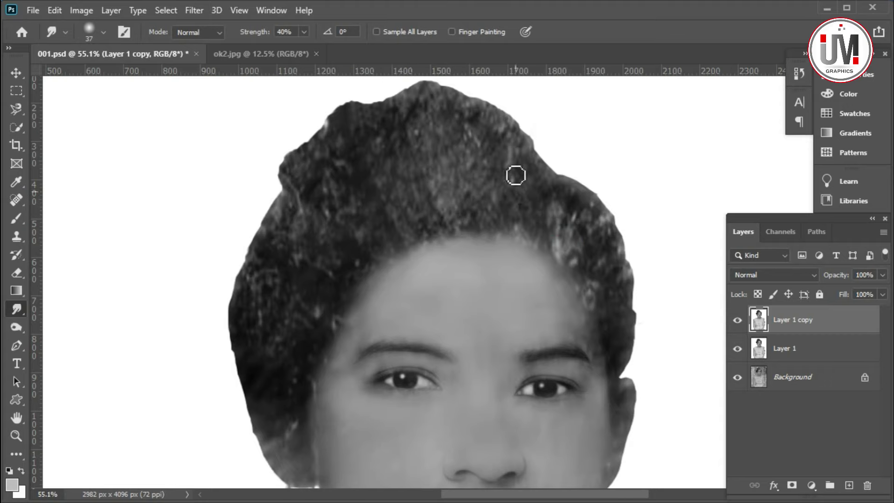
right_click(514, 175)
left_click_drag(601, 205, 604, 203)
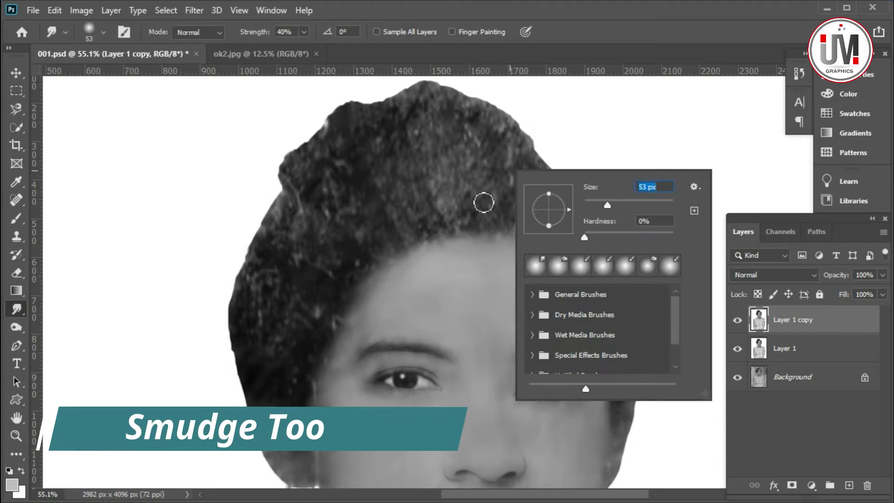
left_click(488, 198)
mouse_move(513, 171)
left_mouse_down()
mouse_move(513, 154)
mouse_move(426, 160)
mouse_move(366, 214)
left_mouse_up()
Smooth the hair's left edge and top-left area with a larger smudge brush.
scroll(376, 191, "down", 1)
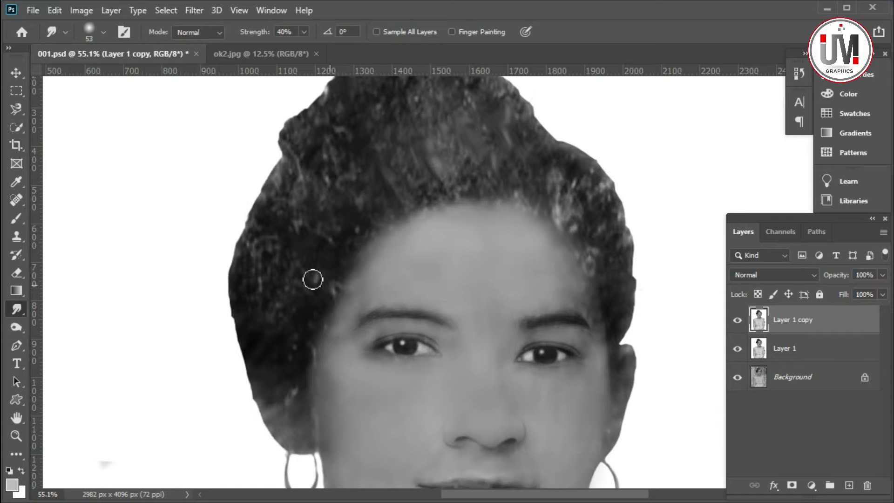
right_click(274, 305)
mouse_move(270, 238)
left_mouse_down()
mouse_move(303, 279)
mouse_move(240, 270)
mouse_move(251, 196)
mouse_move(284, 172)
mouse_move(307, 128)
mouse_move(340, 98)
mouse_move(421, 88)
left_mouse_up()
scroll(284, 182, "up", 1)
scroll(343, 102, "up", 1)
mouse_move(517, 219)
left_mouse_down()
mouse_move(507, 163)
mouse_move(458, 124)
mouse_move(409, 151)
left_mouse_up()
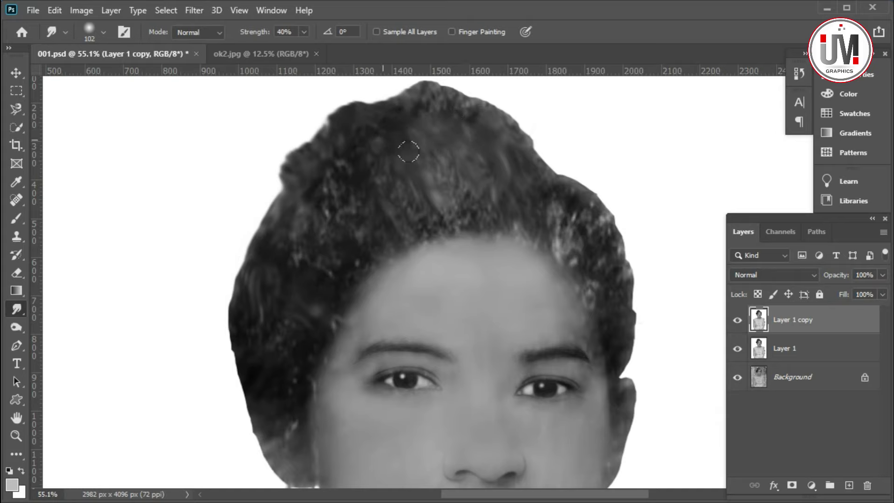
mouse_move(371, 202)
left_mouse_down()
mouse_move(335, 215)
mouse_move(315, 259)
mouse_move(318, 297)
left_mouse_up()
Smooth the lower-left hair near the ear and the speckles above the right temple.
scroll(315, 259, "down", 2)
scroll(318, 297, "down", 2)
left_click_drag(259, 312, 270, 379)
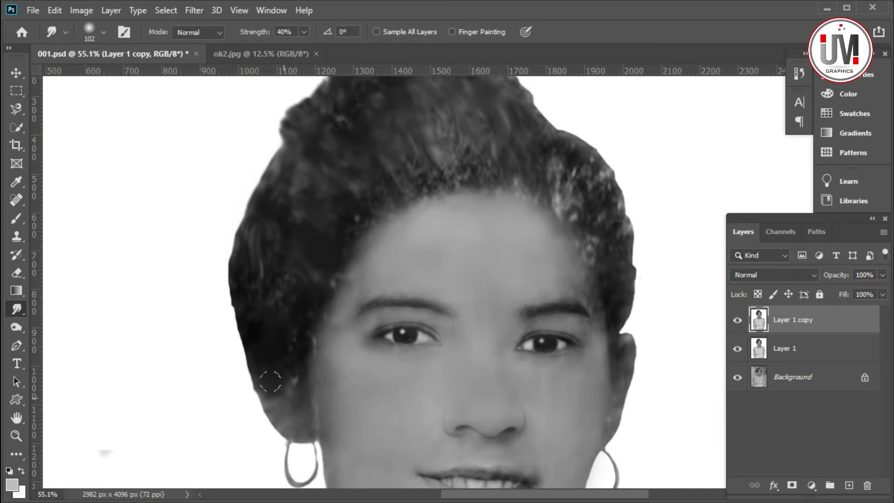
left_click_drag(554, 177, 585, 236)
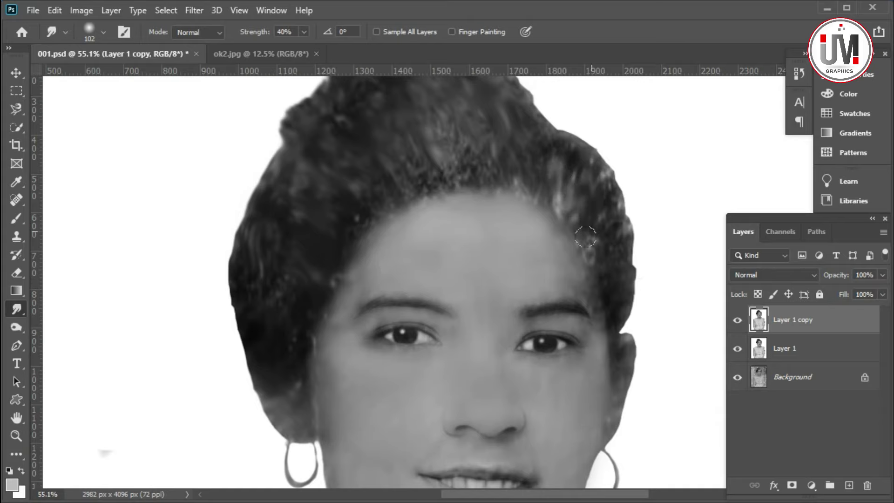
scroll(616, 197, "up", 2)
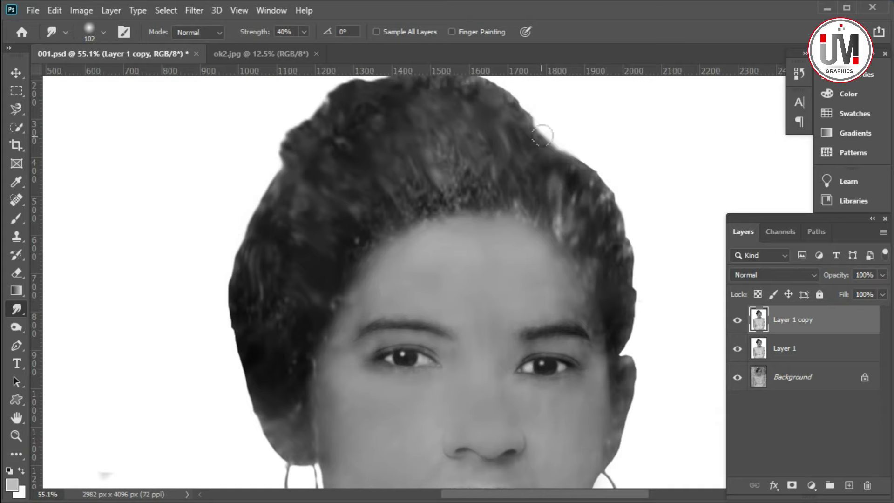
scroll(633, 294, "up", 3)
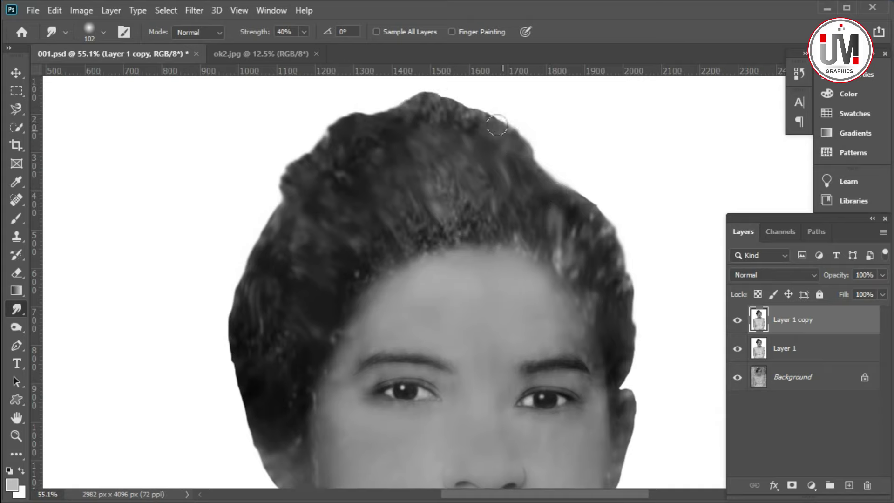
scroll(551, 119, "up", 2)
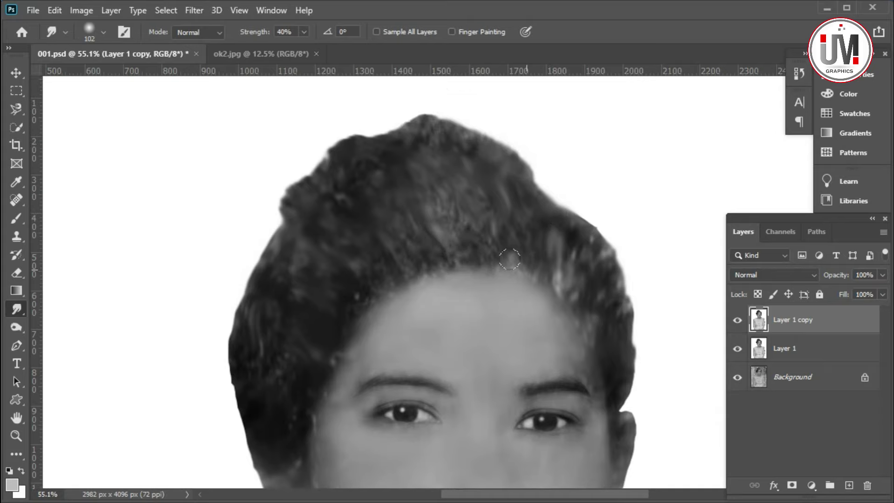
scroll(329, 318, "down", 3)
Burn the hair's outer crown edge left to right with a 183 px, 13% Shadows brush.
left_click(14, 329)
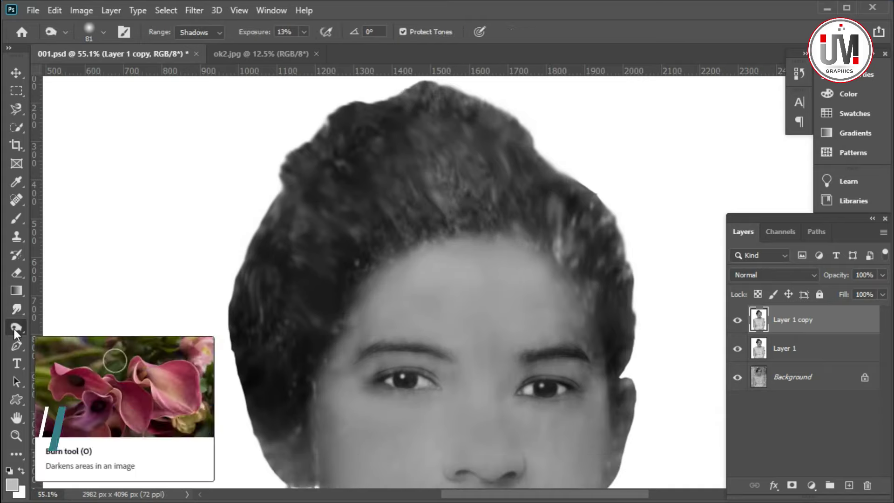
right_click(454, 258)
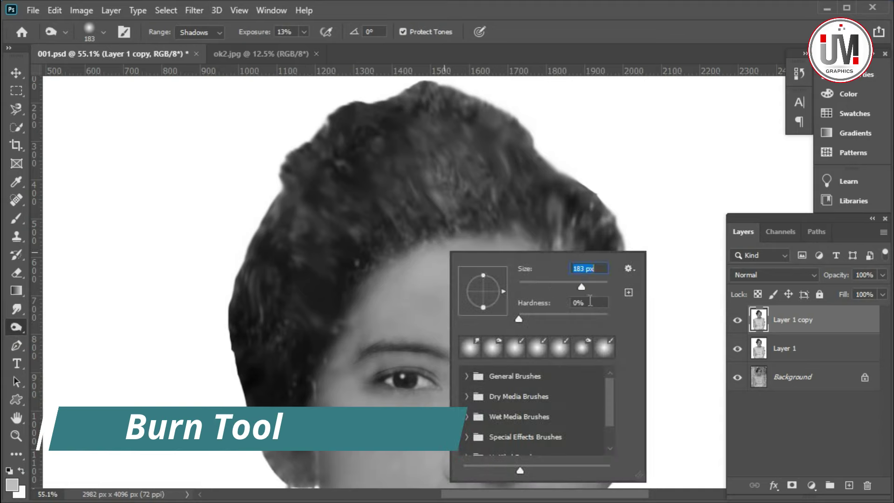
left_click(416, 206)
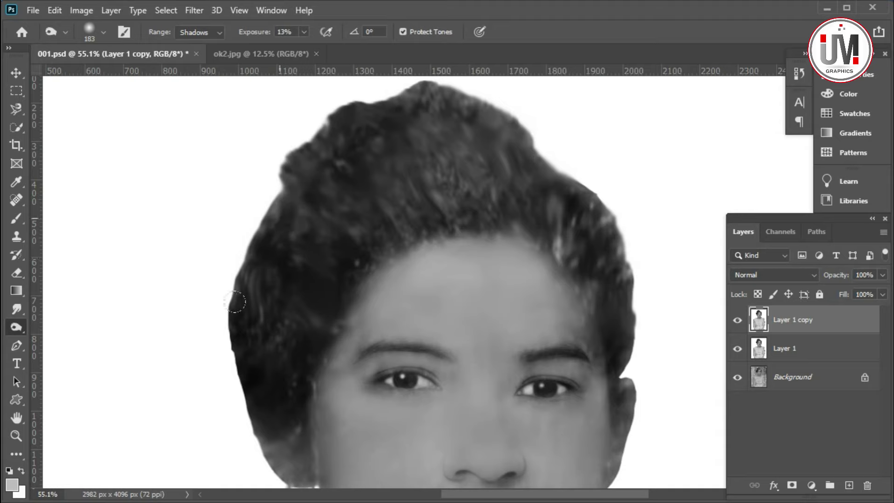
mouse_move(275, 191)
left_mouse_down()
mouse_move(355, 140)
mouse_move(463, 119)
mouse_move(517, 158)
mouse_move(628, 328)
mouse_move(492, 294)
left_mouse_up()
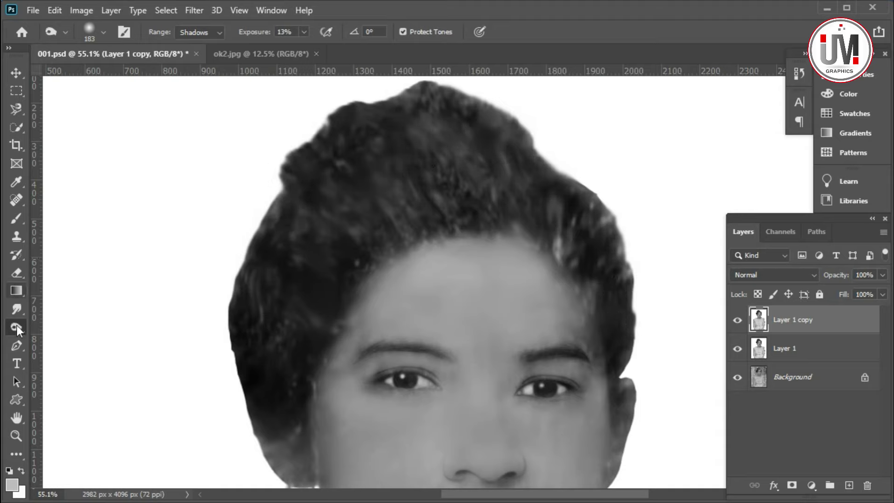
left_click(19, 234)
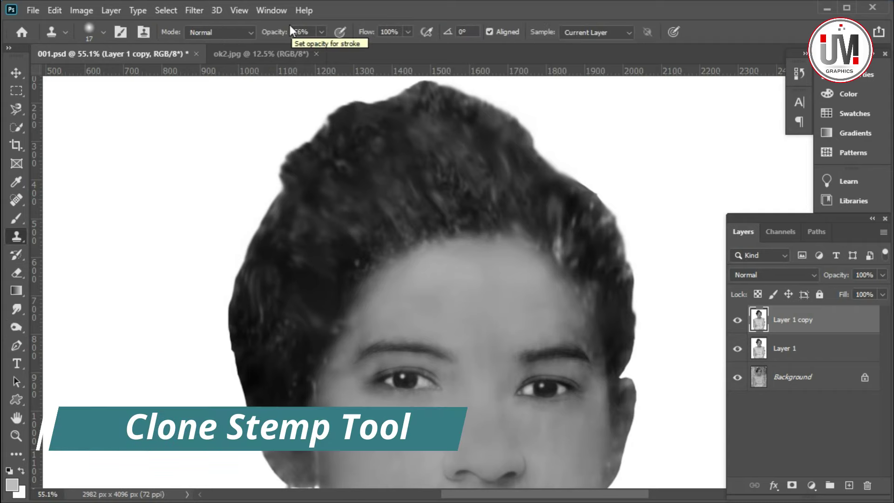
Set the Clone Stamp to 39% opacity with a 55 px brush.
left_click(321, 32)
left_click_drag(322, 48, 310, 47)
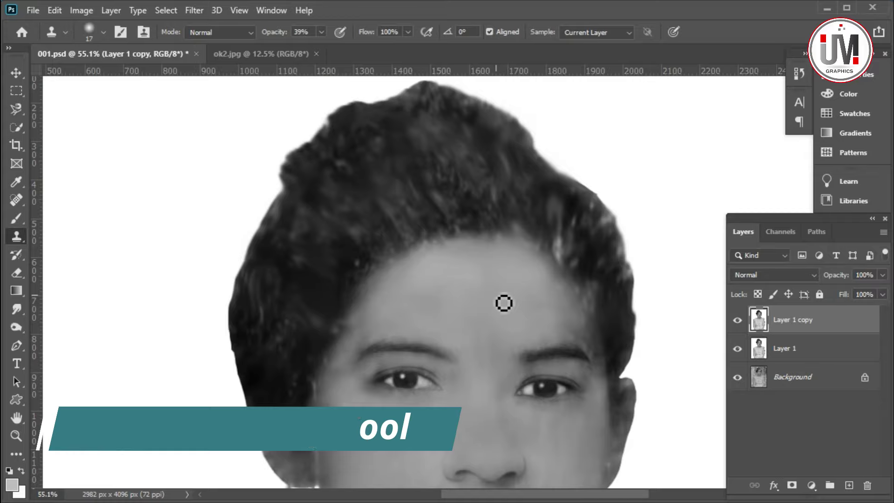
scroll(503, 303, "up", 2)
right_click(607, 250)
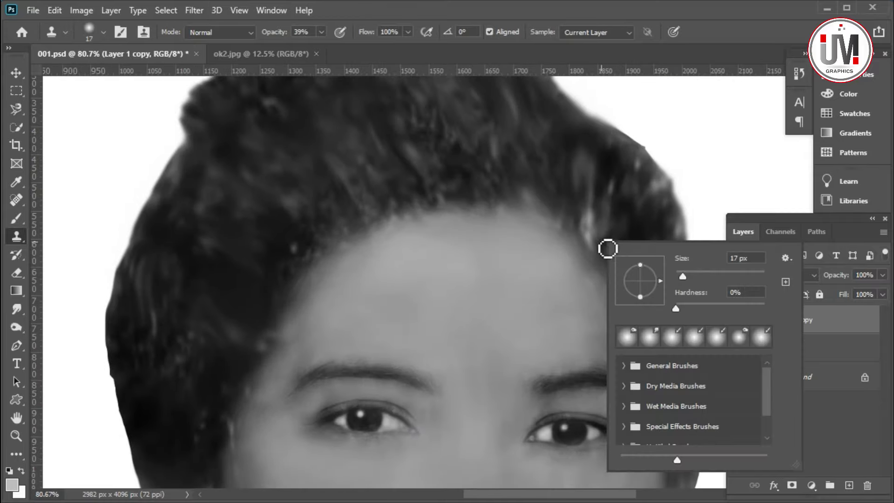
left_click(700, 277)
left_click(610, 229)
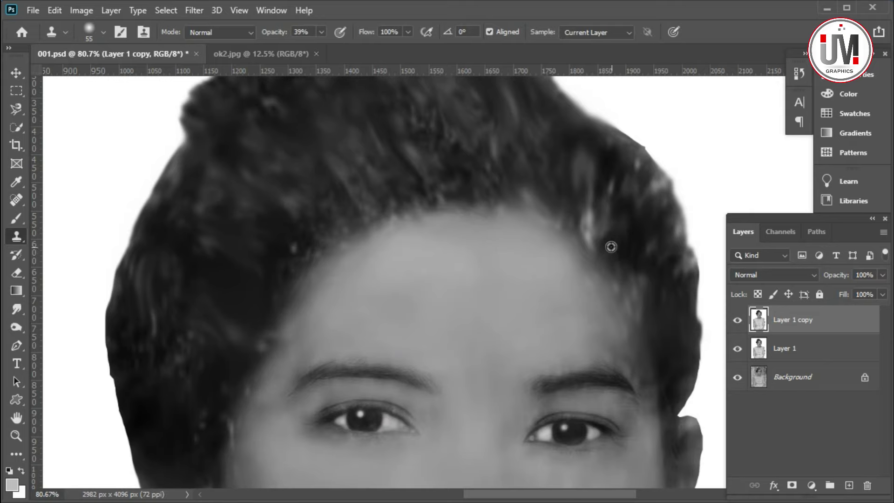
Clone over the rough left hair edge beside the face.
scroll(616, 218, "up", 2)
scroll(568, 191, "up", 2)
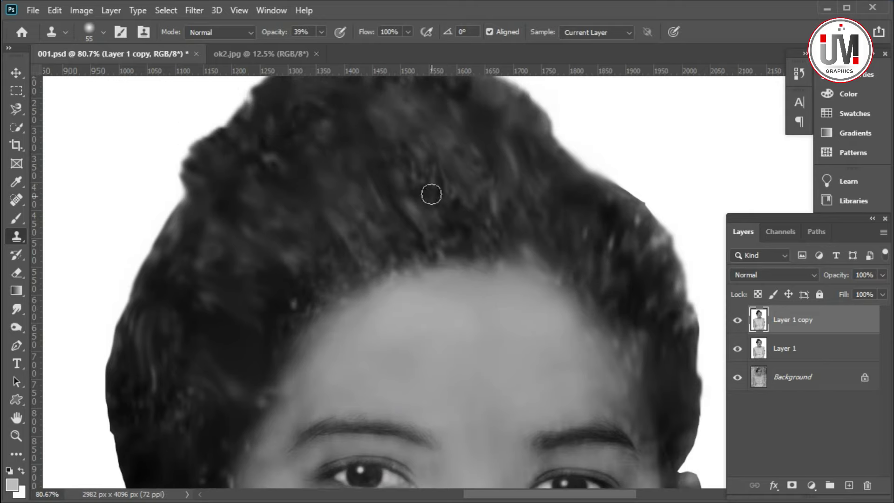
scroll(421, 198, "up", 1)
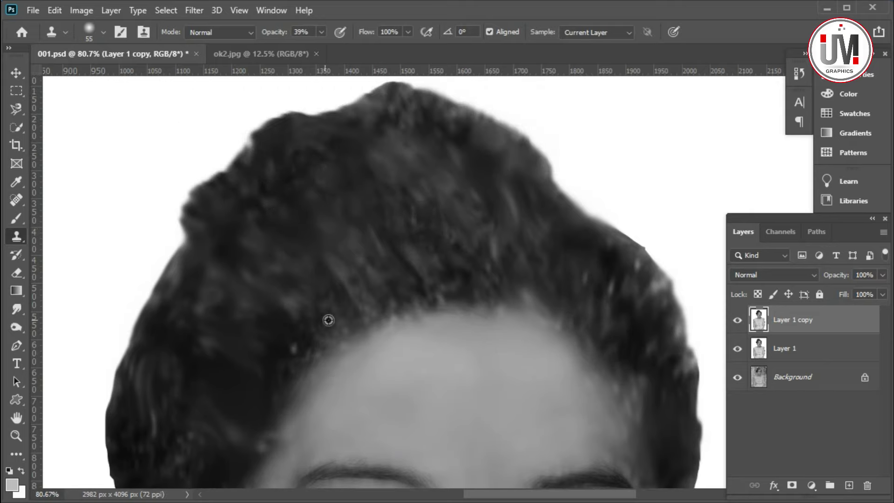
scroll(499, 224, "down", 3)
scroll(446, 259, "down", 1)
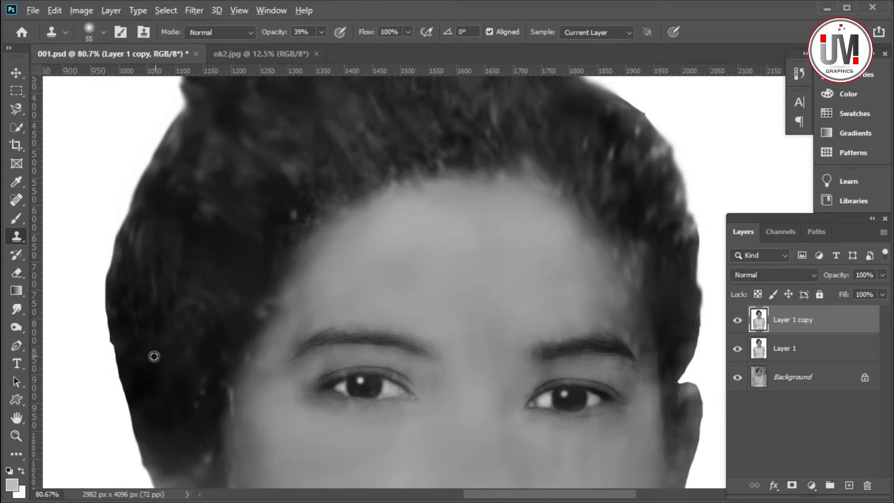
scroll(184, 389, "down", 3)
left_click_drag(184, 388, 200, 362)
left_click_drag(146, 354, 193, 354)
Sample clean hair to smooth the ragged right hair edge, then compare with the original.
scroll(280, 160, "up", 1)
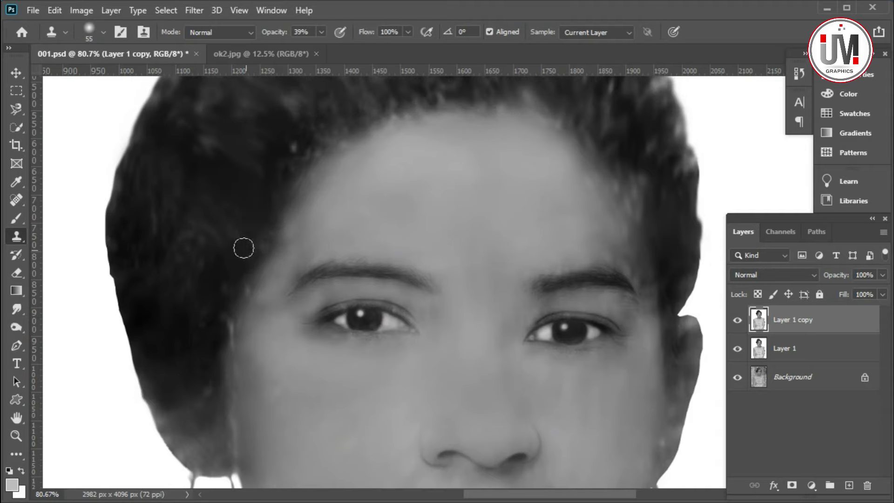
scroll(244, 247, "up", 1)
scroll(315, 209, "up", 2)
left_click(614, 217, "alt")
mouse_move(641, 225)
left_mouse_down()
mouse_move(669, 287)
mouse_move(652, 345)
left_mouse_up()
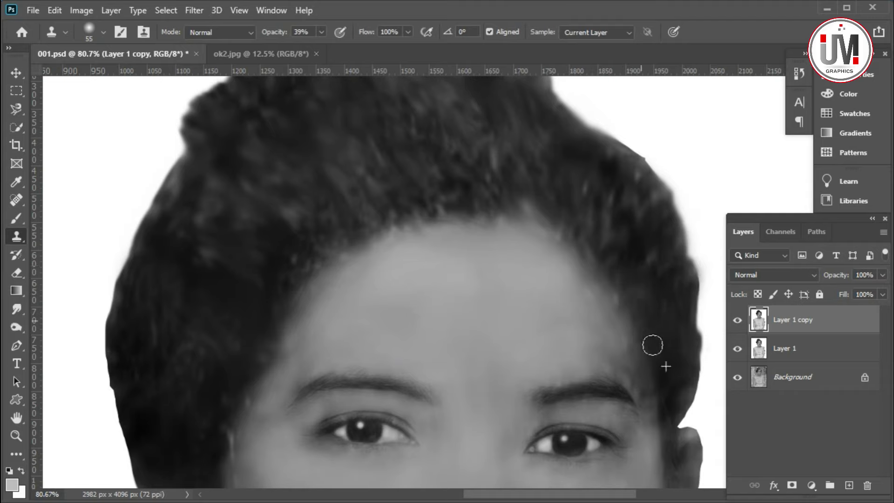
scroll(431, 294, "down", 5)
scroll(367, 286, "down", 3)
scroll(389, 265, "down", 2)
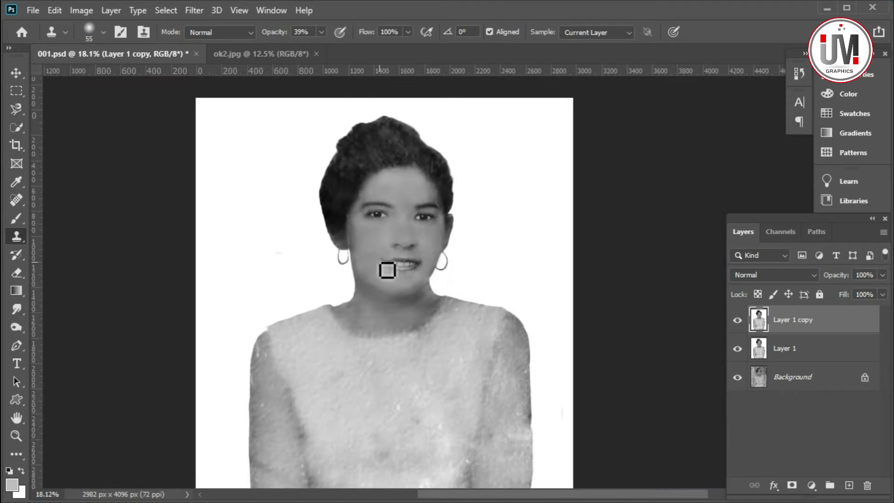
left_click(737, 320)
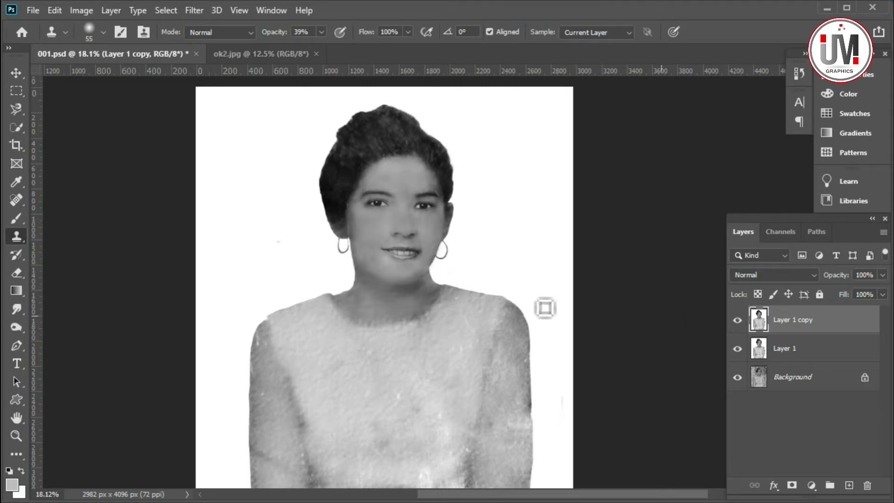
left_click(198, 11)
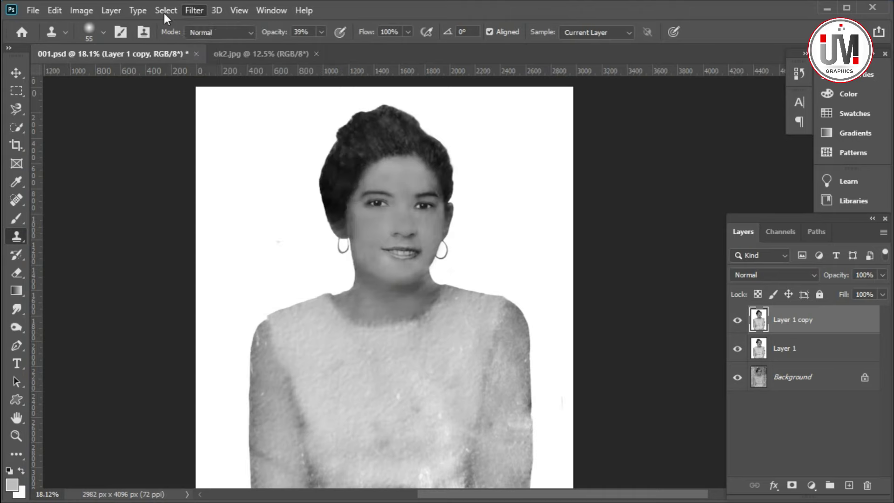
Add a Levels adjustment layer with midtones at 0.96 and output black at 12.
left_click(82, 12)
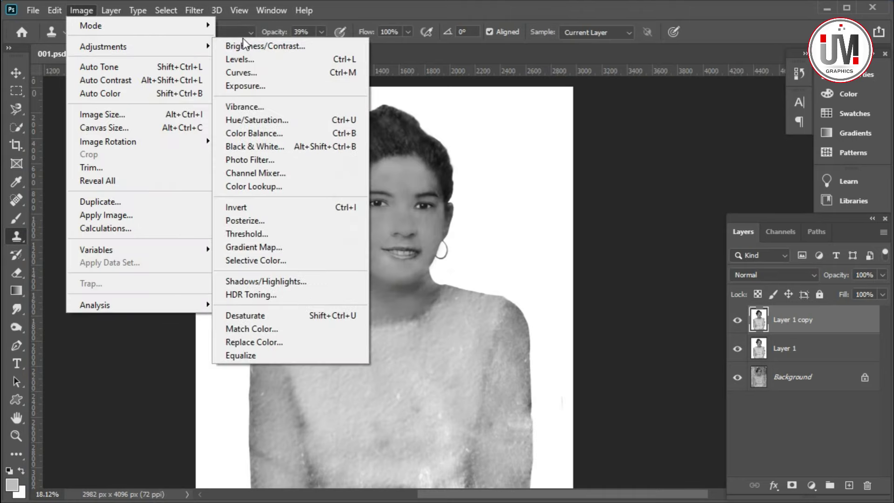
mouse_move(103, 46)
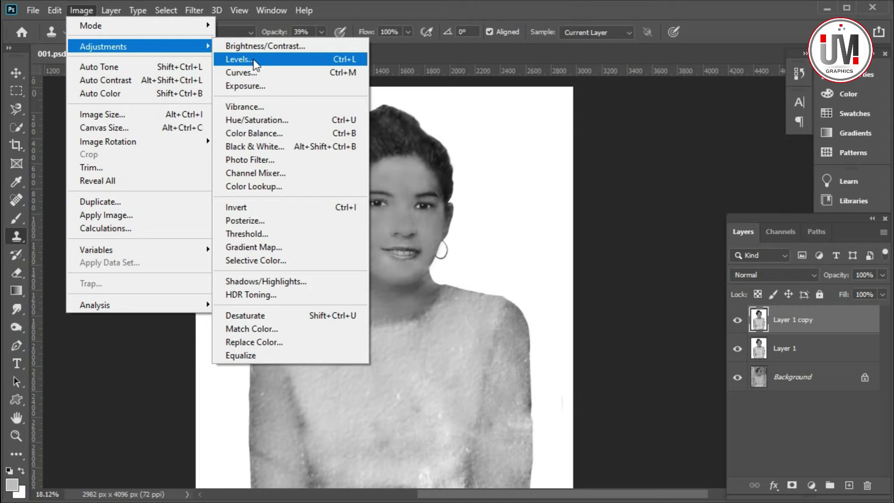
left_click(391, 19)
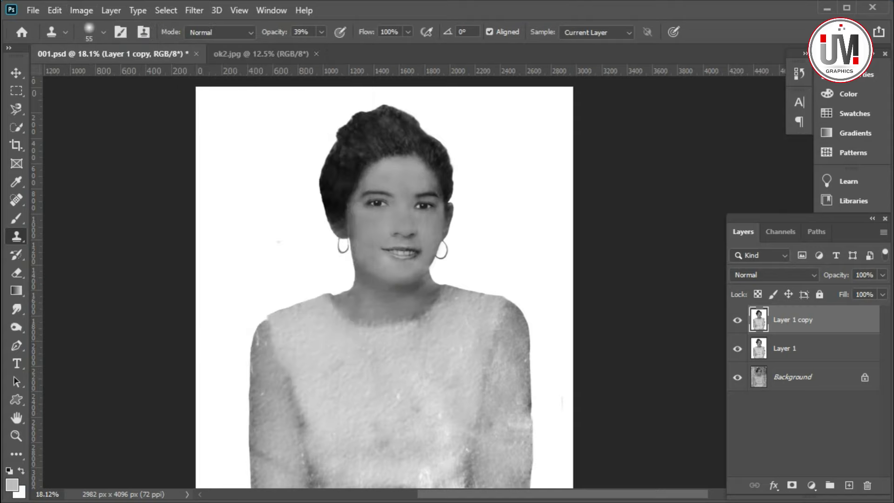
left_click(810, 487)
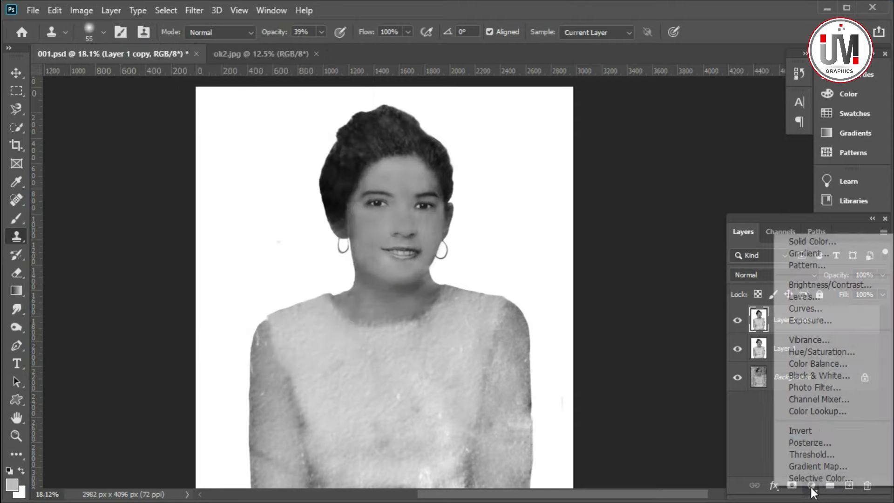
left_click(819, 297)
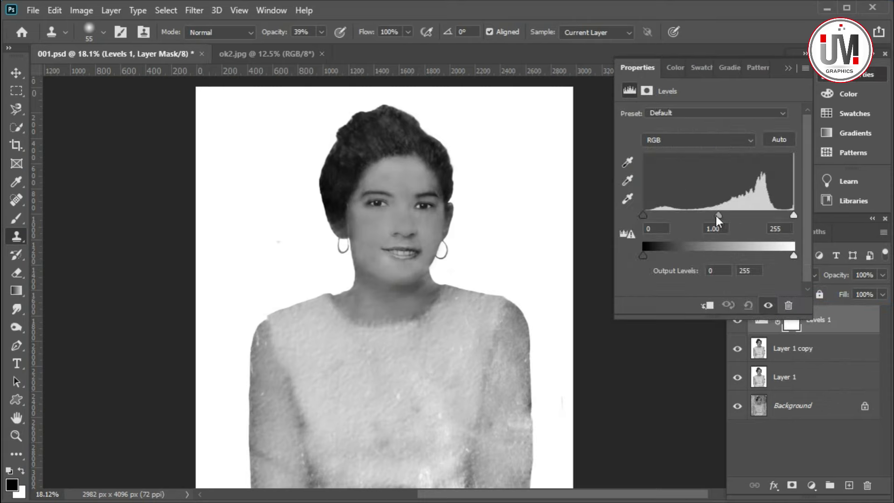
left_click_drag(717, 215, 721, 216)
left_click_drag(643, 256, 650, 255)
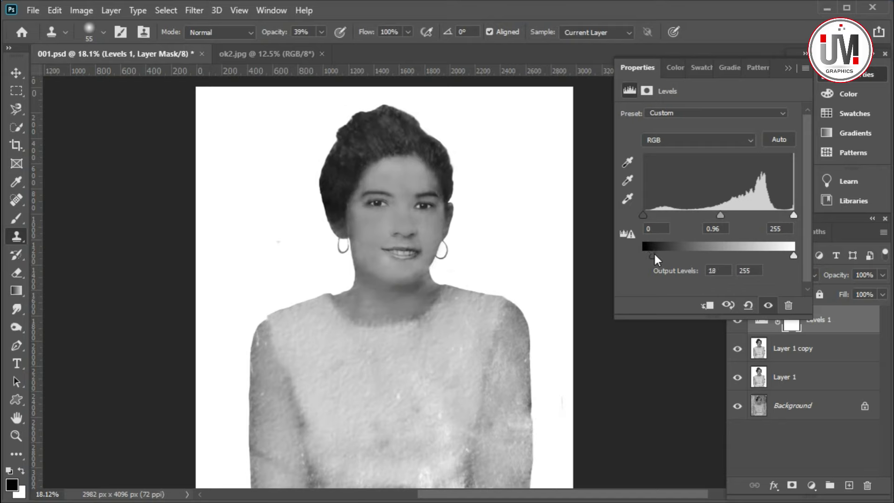
left_click(787, 69)
left_click(811, 484)
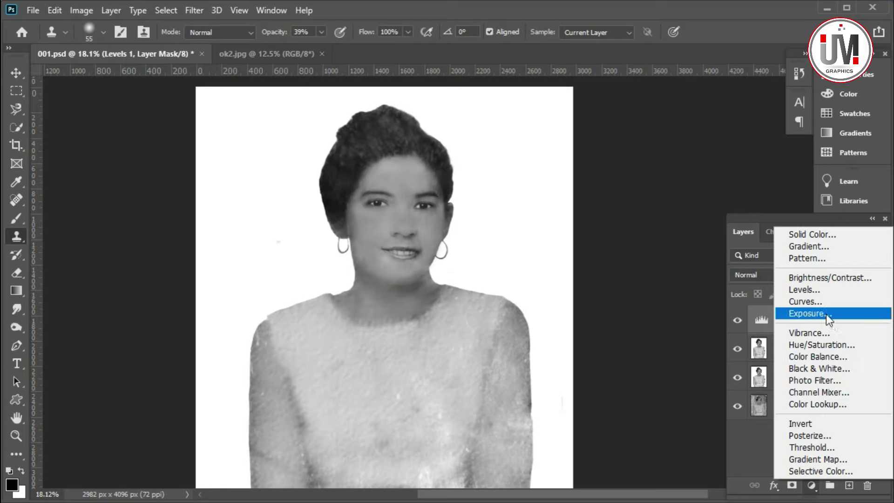
Add a Brightness/Contrast adjustment layer with contrast set to 25.
left_click(822, 278)
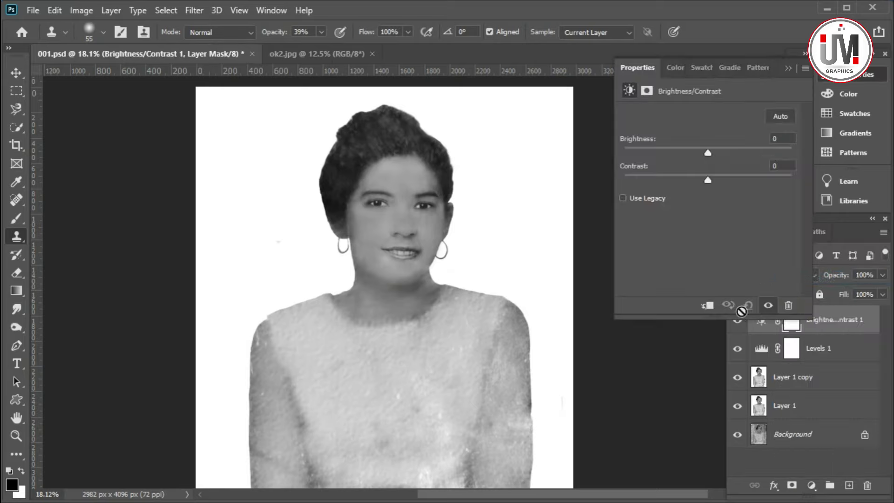
mouse_move(707, 181)
left_mouse_down()
mouse_move(729, 181)
mouse_move(722, 180)
left_mouse_up()
left_click(787, 68)
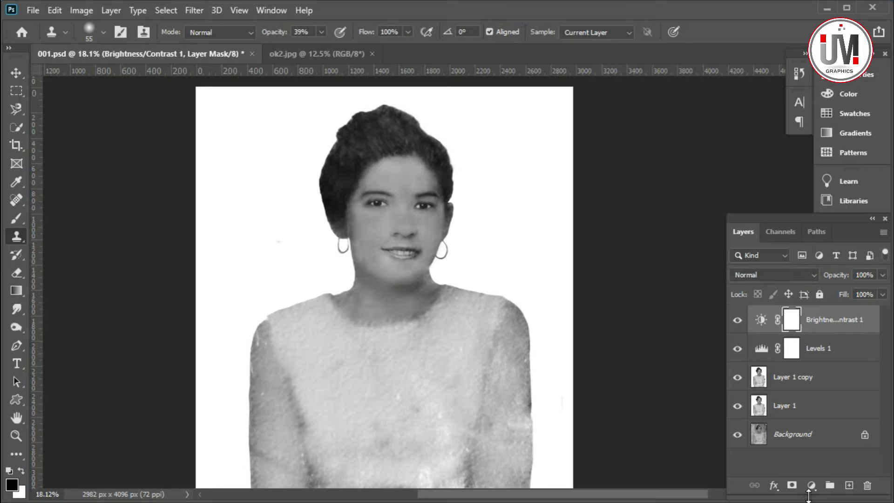
Add an Exposure adjustment layer with exposure raised to +0.39.
left_click(811, 485)
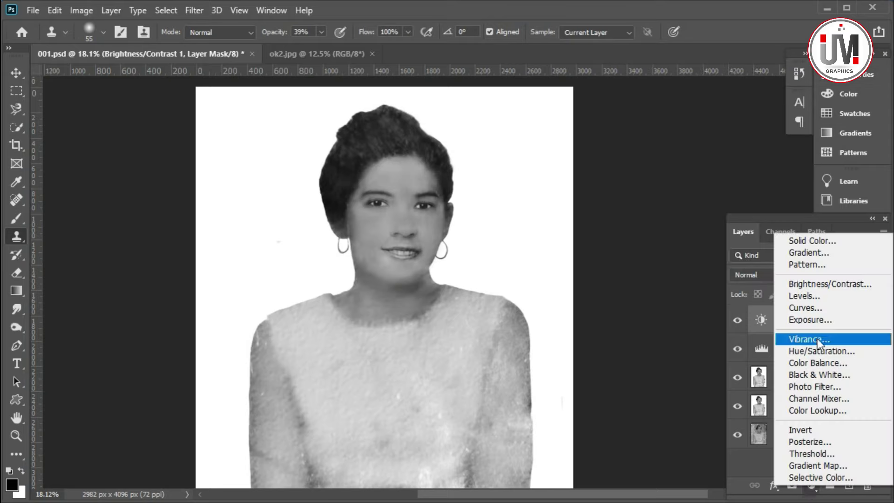
left_click(818, 322)
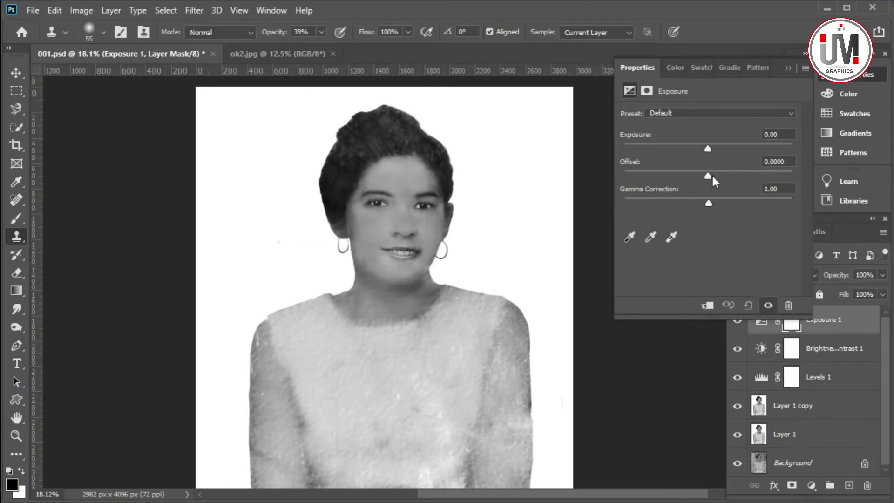
left_click_drag(709, 150, 712, 150)
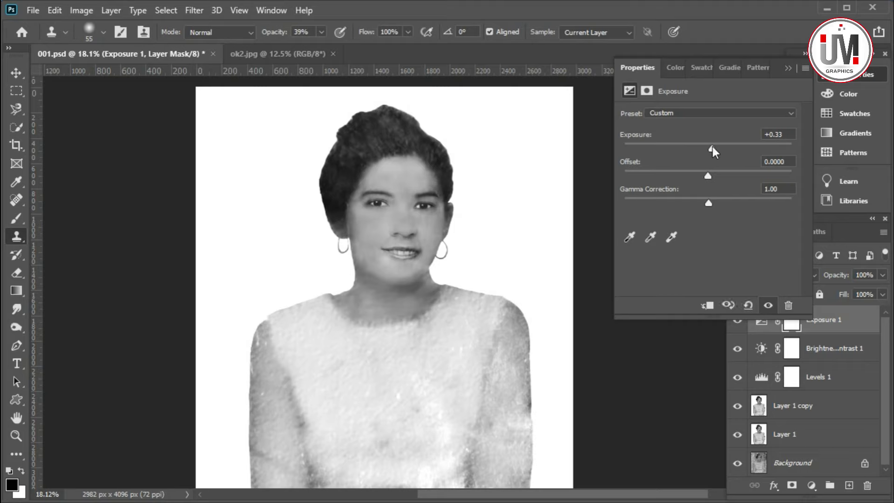
left_click_drag(712, 147, 714, 147)
left_click(789, 68)
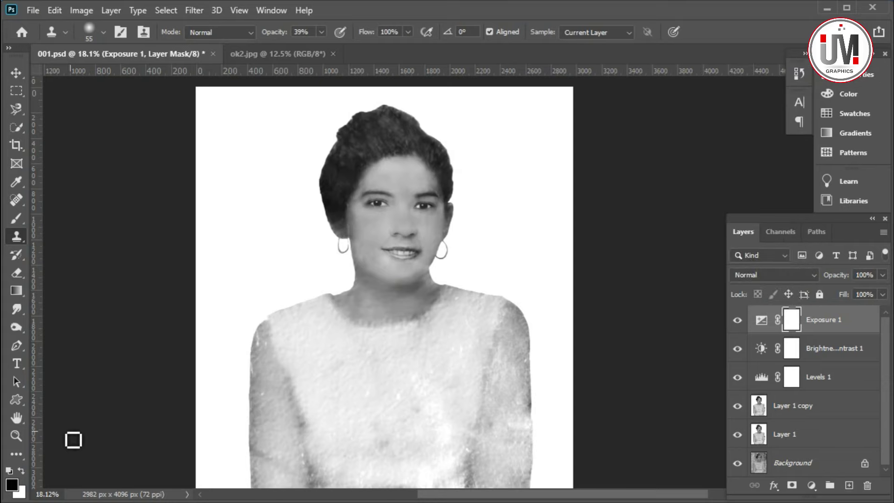
Merge Exposure 1, Levels 1, Layer 1 copy and Layer 1 into one Exposure 1 layer.
left_click(15, 435)
right_click(295, 390)
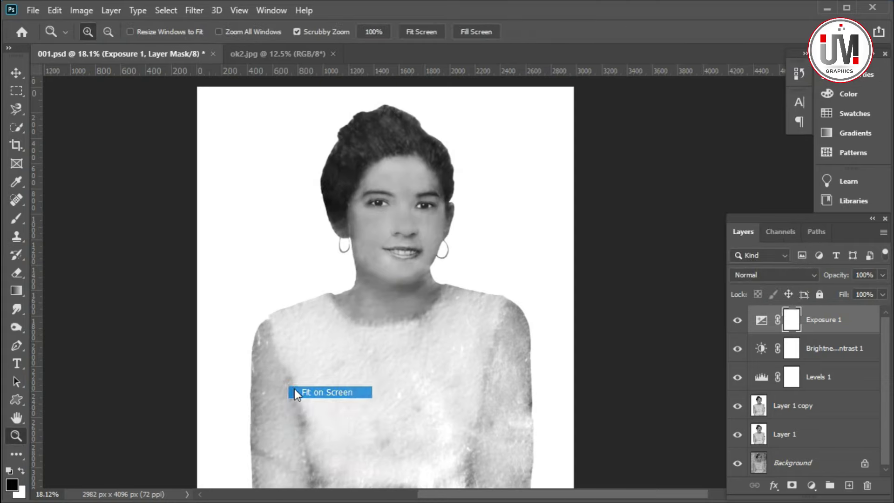
left_click(300, 392)
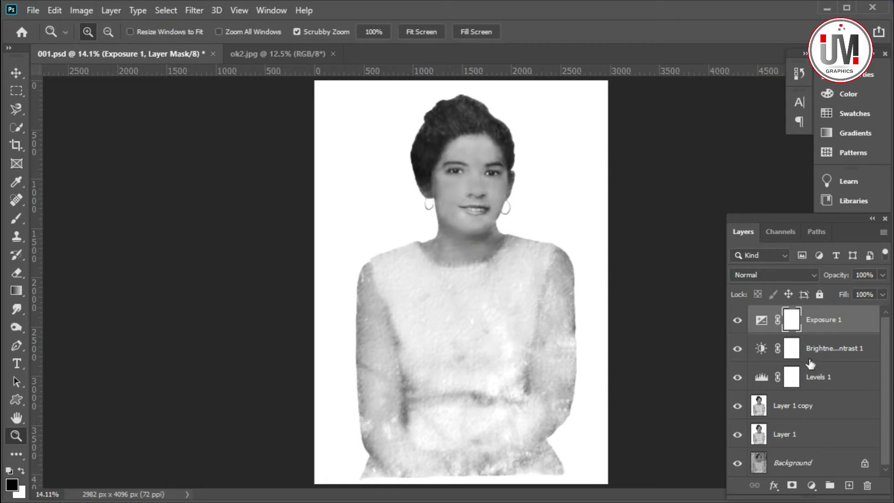
left_click(820, 351, "shift")
left_click(824, 379, "shift")
left_click(826, 405, "shift")
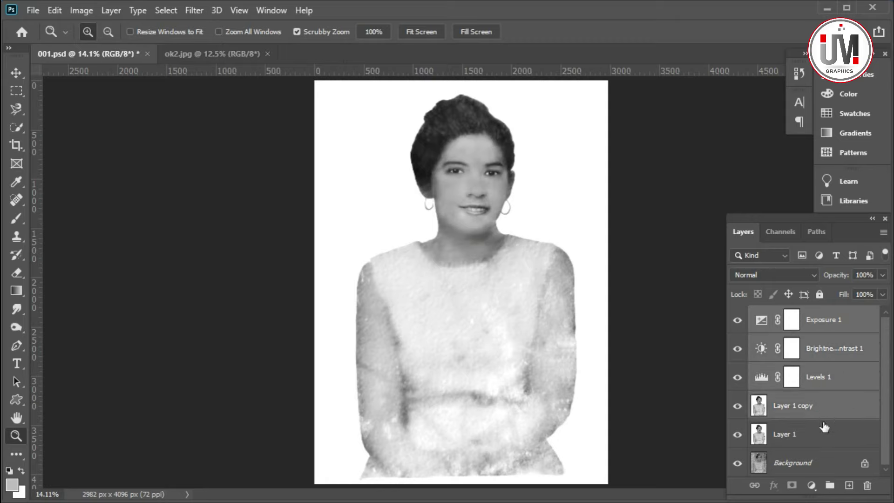
left_click(826, 434, "shift")
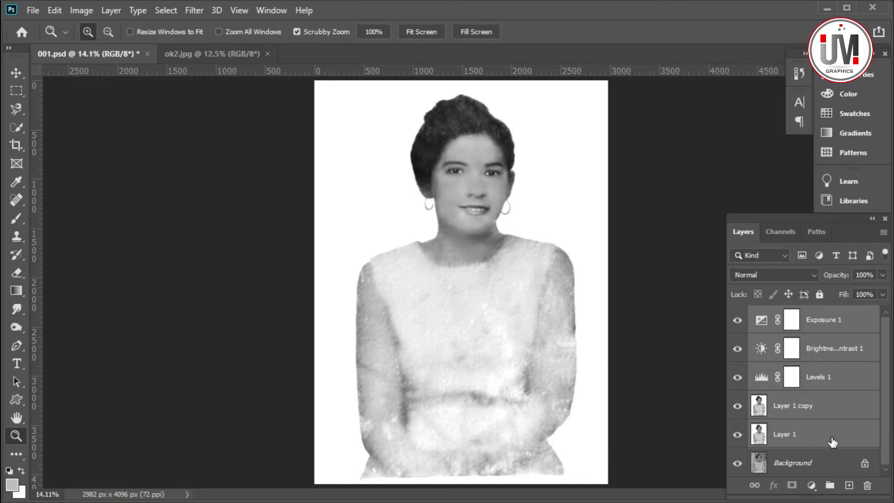
key("ctrl+e")
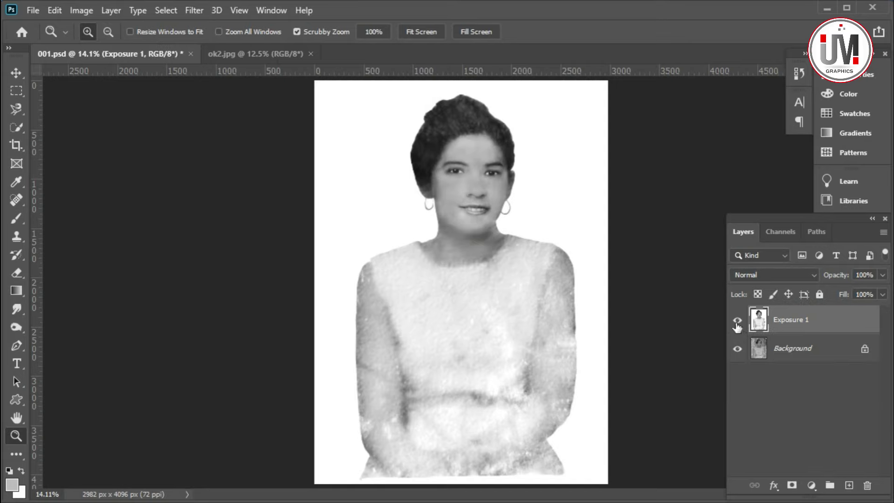
Toggle Exposure 1 to compare with the damaged original, then fit the photo on screen.
left_click(737, 321)
left_click(737, 322)
left_click(737, 321)
left_click_drag(467, 296, 460, 276)
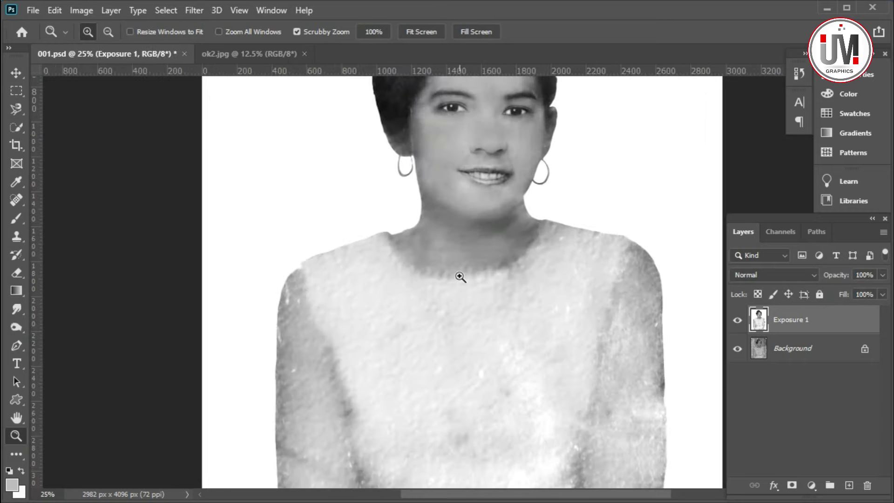
scroll(481, 327, "down", 2)
right_click(526, 348)
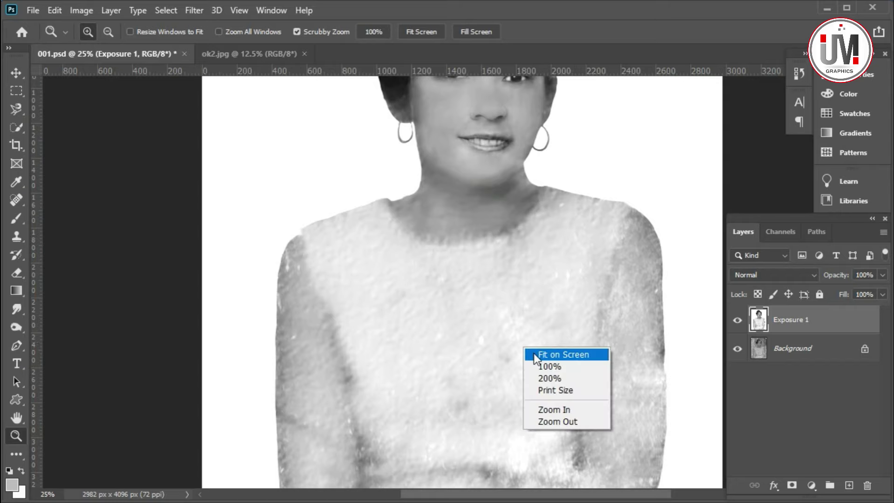
left_click(534, 354)
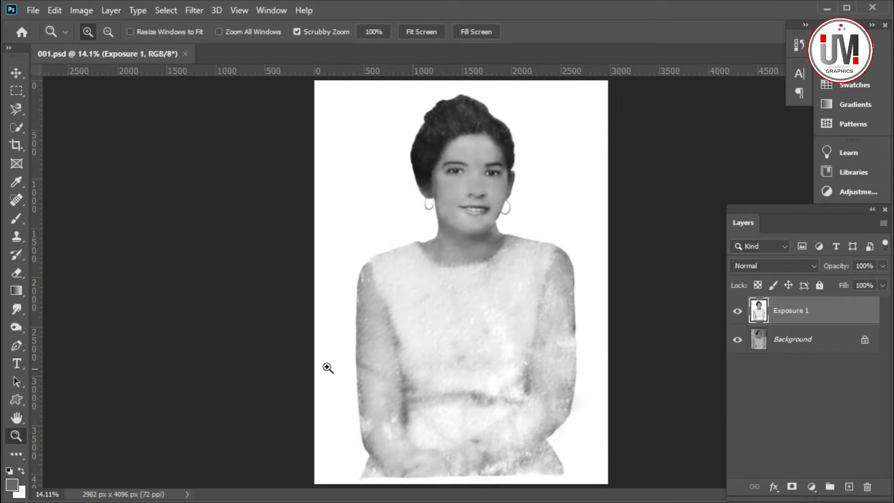
left_click(17, 127)
Quick-select the left arm from shoulder down along the lower arm.
left_click_drag(364, 295, 382, 308)
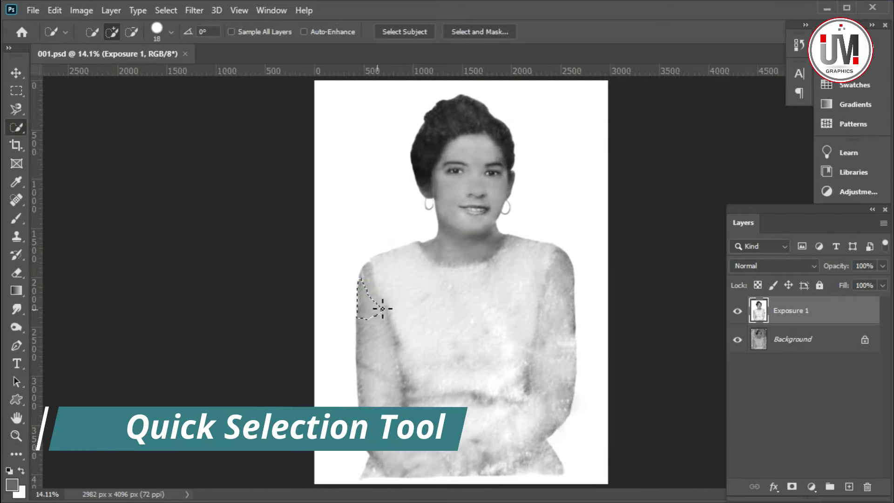
left_click_drag(382, 344, 382, 400)
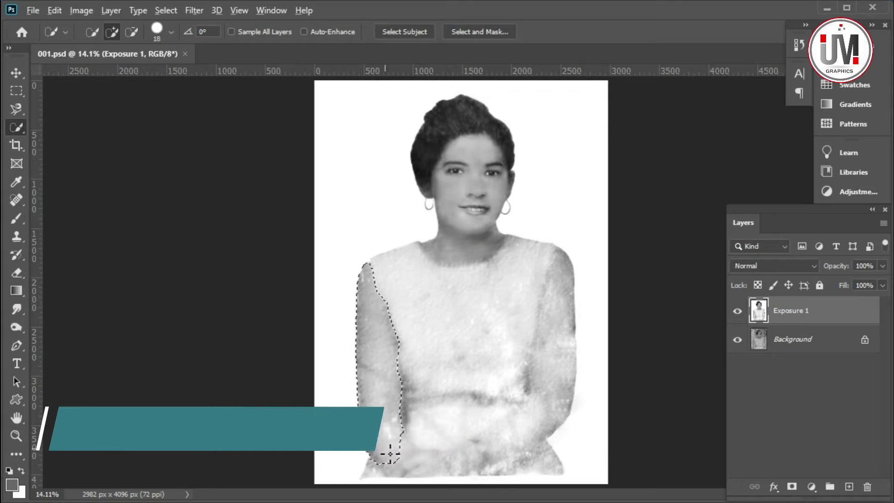
scroll(392, 456, "up", 5)
scroll(413, 382, "up", 2)
left_click_drag(454, 317, 526, 330)
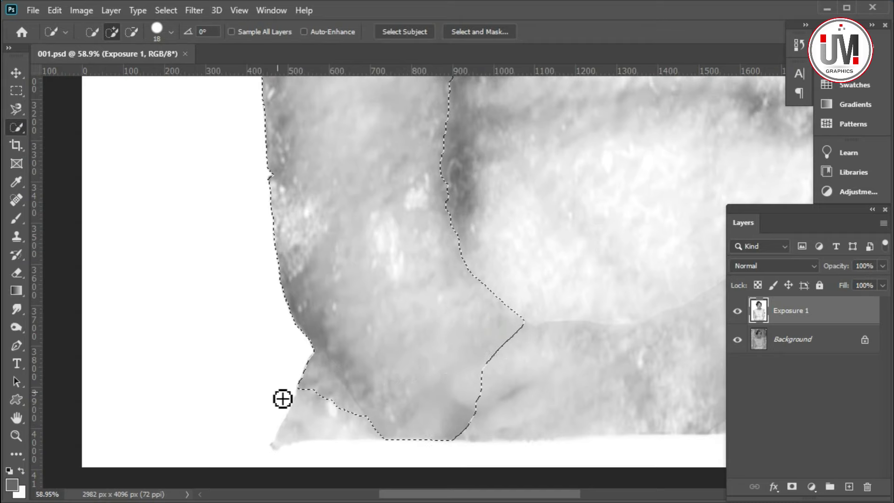
left_click_drag(328, 378, 347, 419)
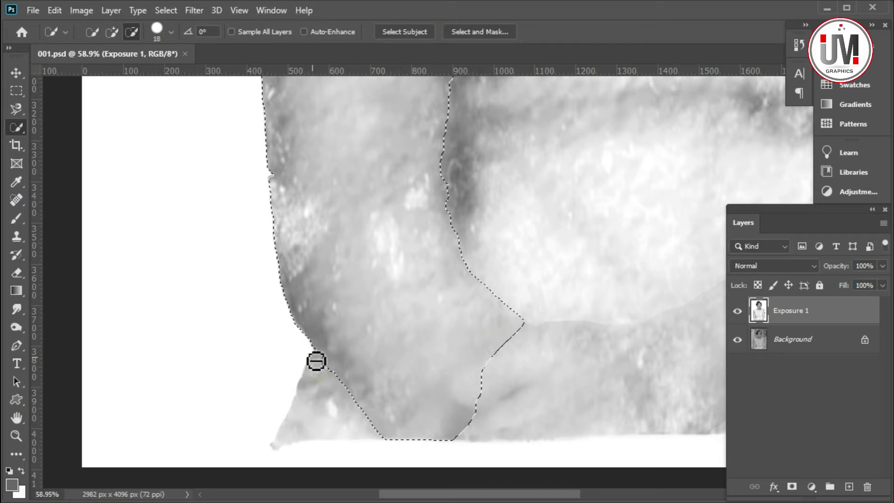
Subtract the area near the hands so the arm selection ends in a straight edge.
scroll(315, 370, "down", 2)
mouse_move(321, 335)
left_mouse_down()
mouse_move(504, 361)
mouse_move(470, 365)
mouse_move(454, 384)
mouse_move(400, 369)
mouse_move(391, 401)
mouse_move(501, 335)
left_mouse_up()
left_click_drag(495, 334, 475, 345)
mouse_move(522, 313)
left_mouse_down()
mouse_move(456, 344)
mouse_move(448, 373)
left_mouse_up()
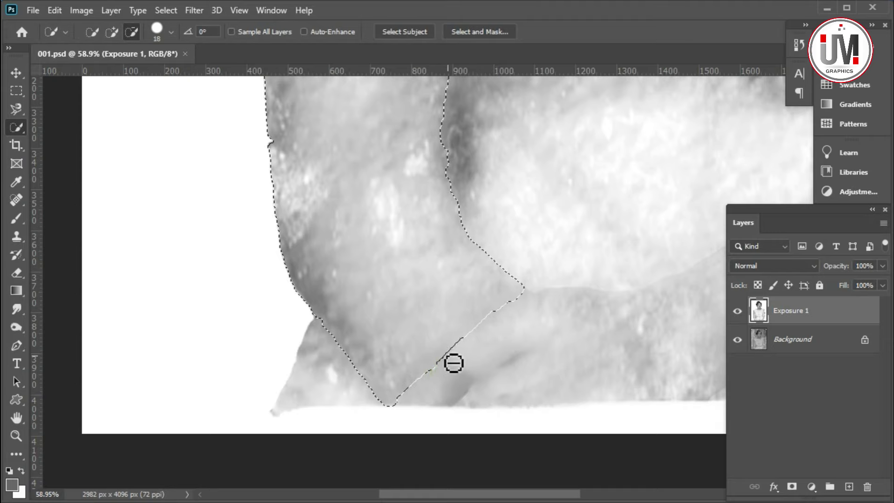
scroll(471, 365, "down", 2)
scroll(481, 324, "down", 2)
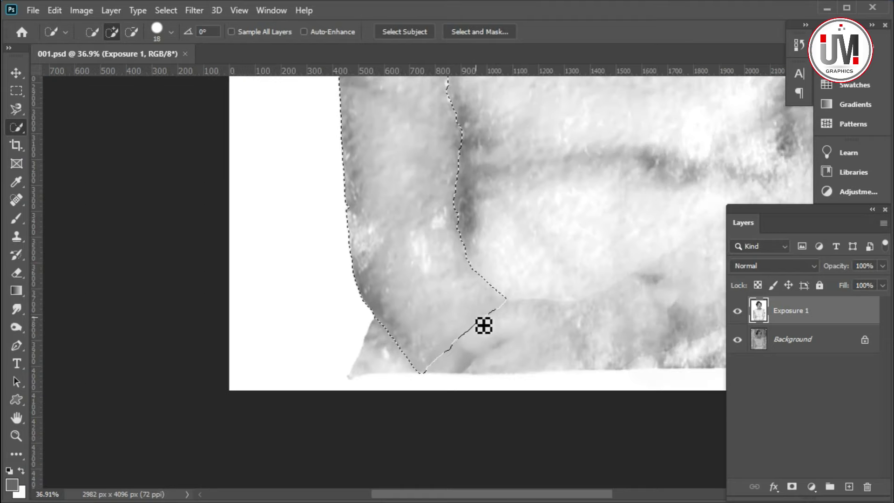
scroll(461, 315, "down", 2)
scroll(459, 305, "up", 3)
scroll(457, 309, "up", 3)
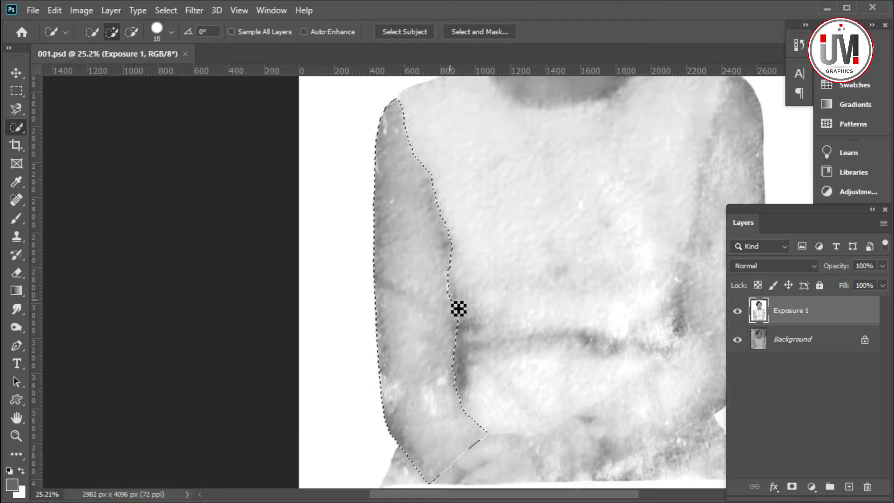
scroll(455, 303, "down", 1)
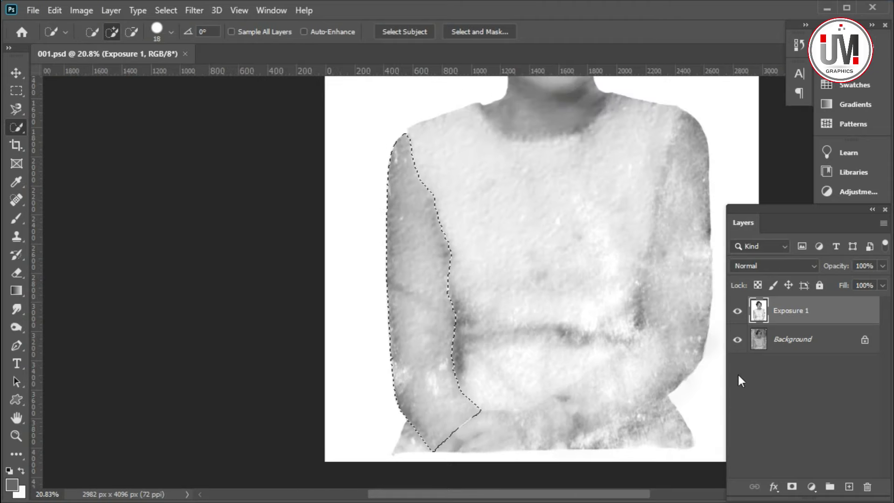
scroll(535, 260, "down", 1)
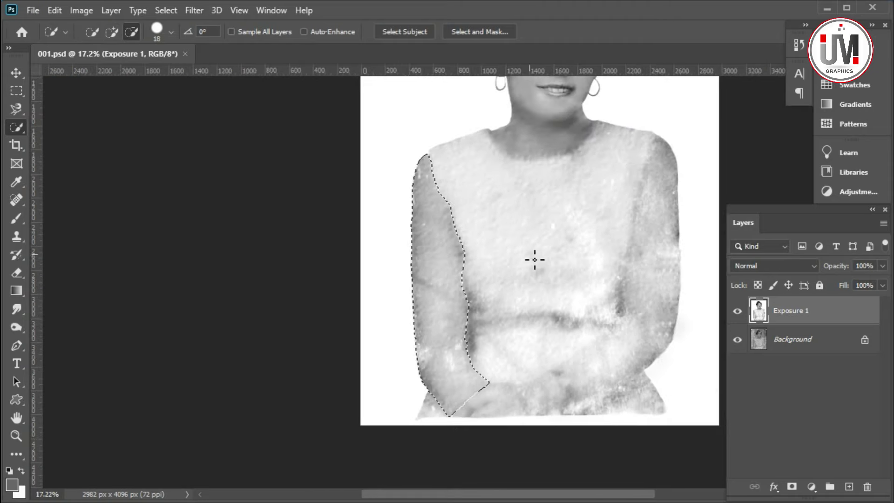
scroll(461, 233, "up", 1)
scroll(461, 233, "up", 3)
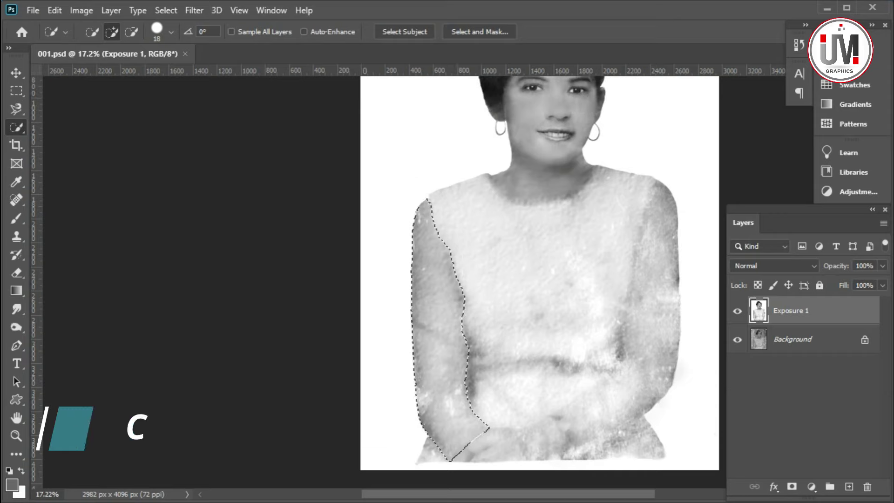
Add a new Layer 1 and sample the arm's light grey (cfcfcf) as foreground colour.
left_click(849, 487)
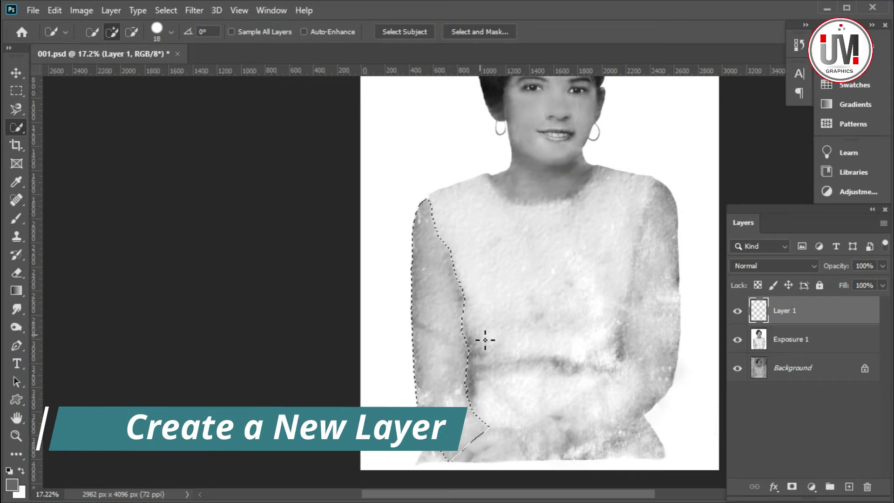
left_click(16, 218)
left_click(12, 484)
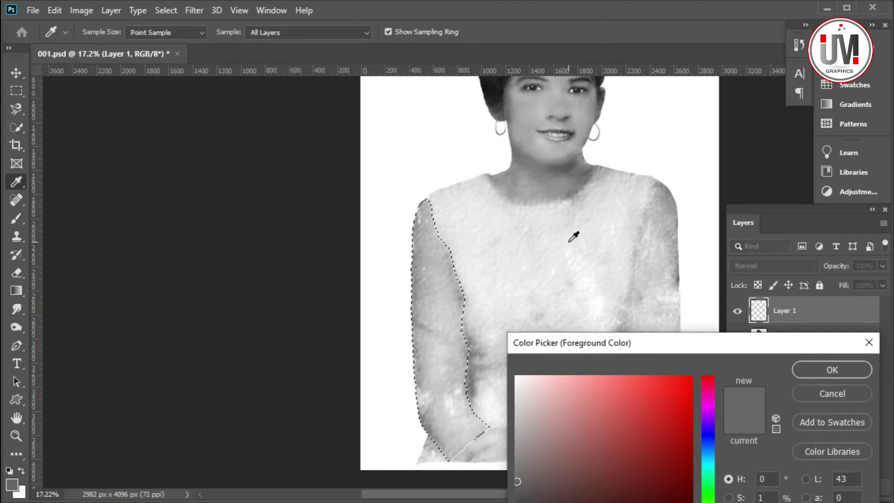
mouse_move(659, 345)
left_mouse_down()
mouse_move(679, 225)
mouse_move(703, 172)
left_mouse_up()
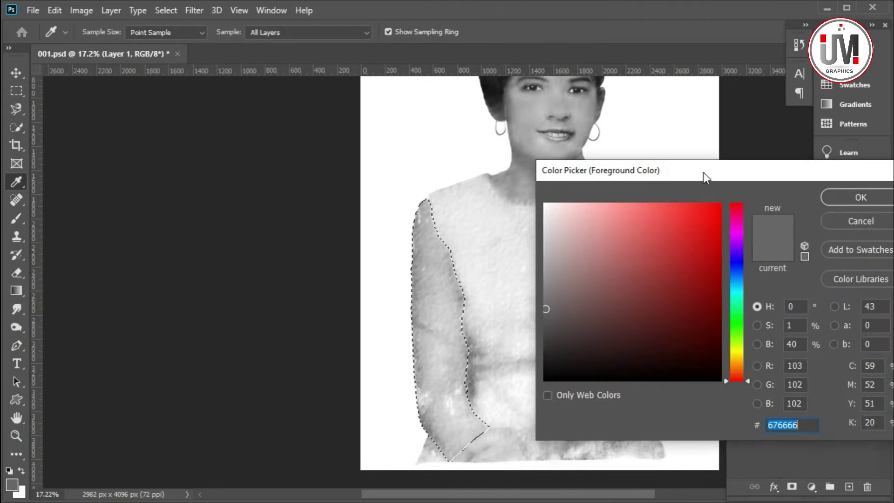
left_click(441, 312)
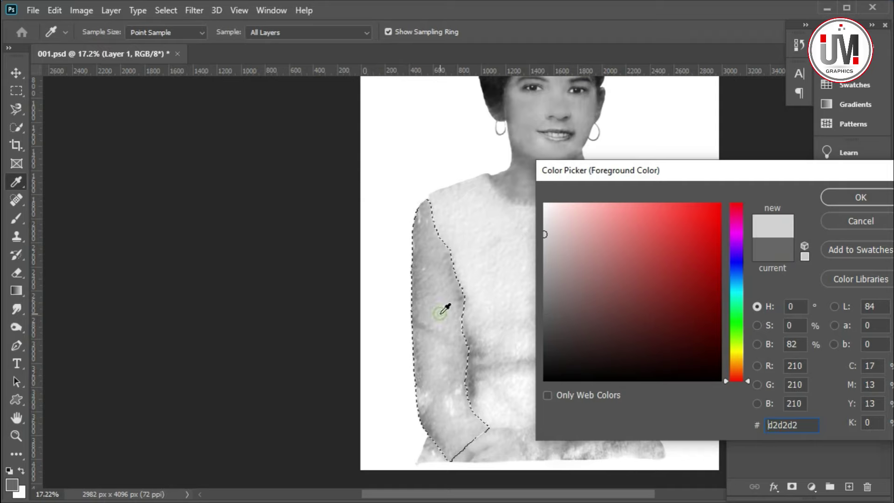
left_click(441, 309)
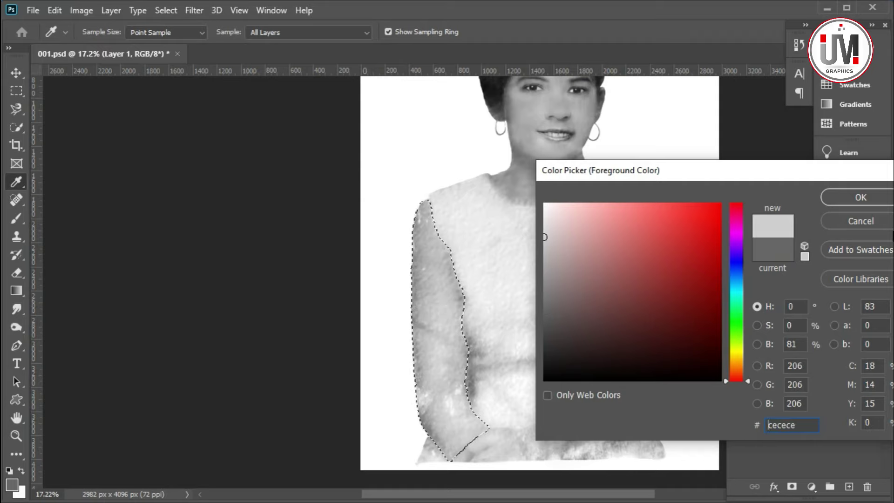
left_click(861, 197)
Set a soft 417 px brush at 23% opacity to paint the arm grey.
key("b")
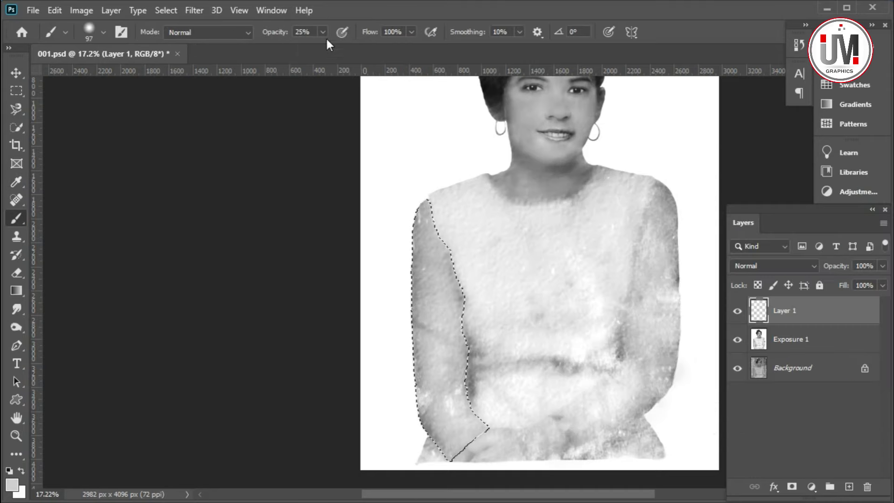
left_click_drag(323, 49, 322, 49)
right_click(470, 326)
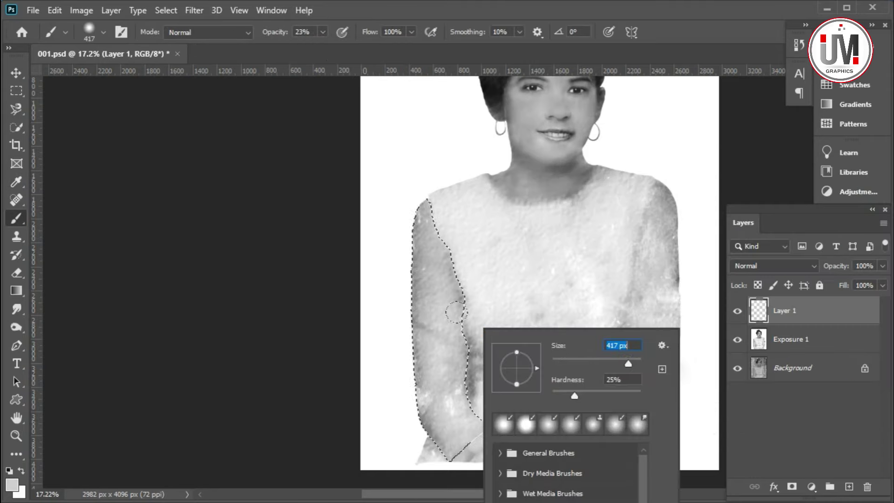
key("Return")
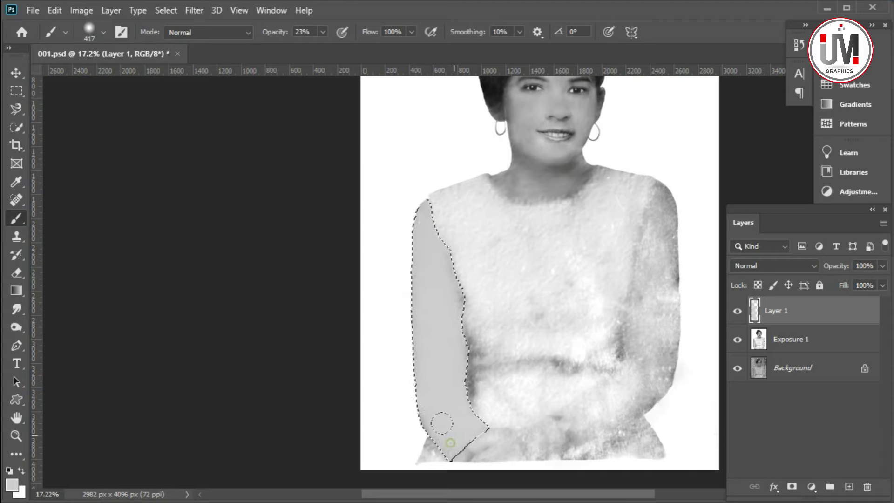
scroll(441, 415, "up", 2)
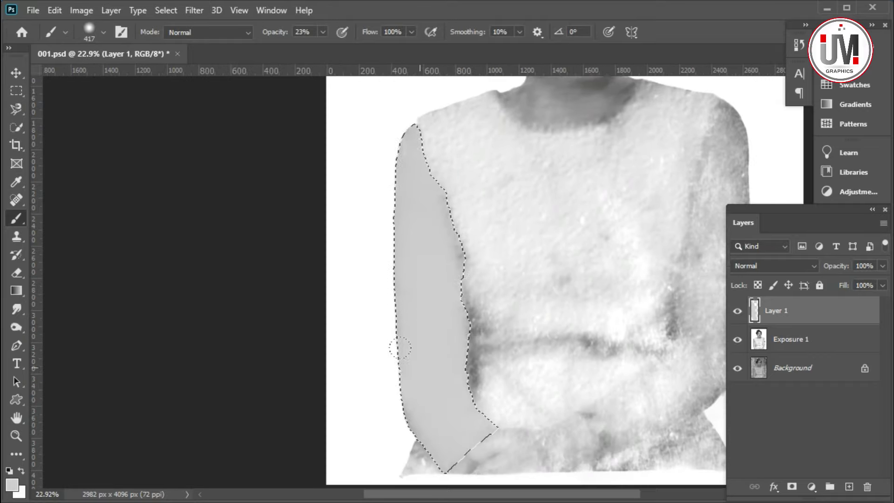
scroll(423, 361, "down", 1)
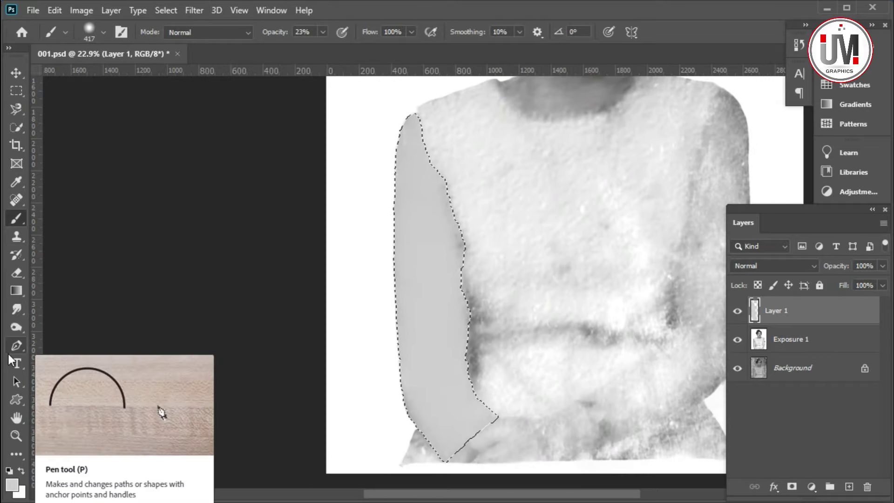
Set the Burn tool to 24% exposure on the Midtones range.
left_click(15, 328)
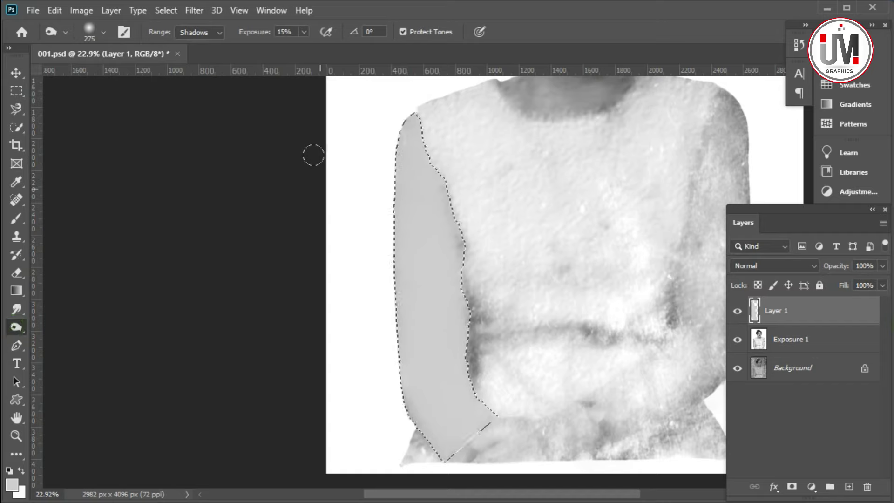
left_click(311, 47)
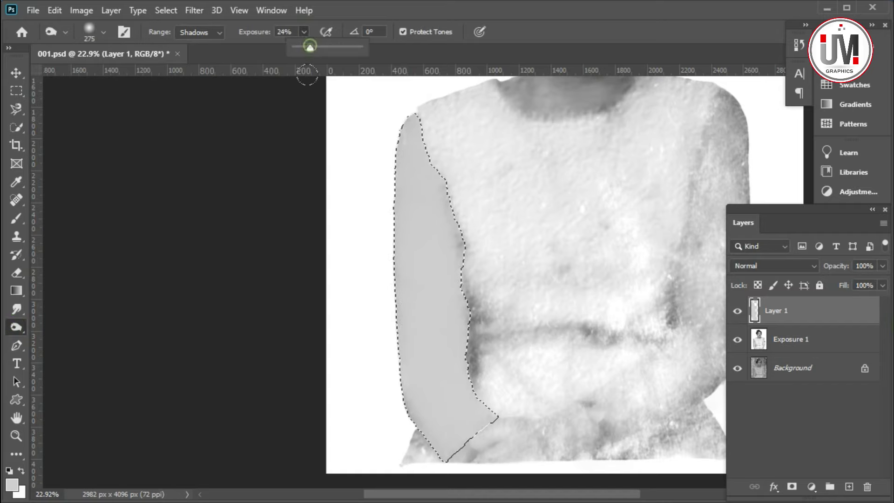
left_click(391, 130)
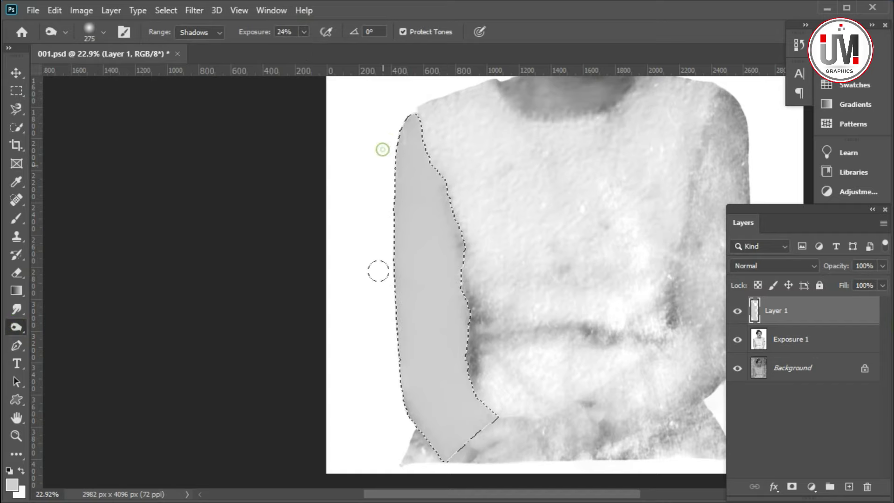
left_click(219, 32)
left_click(217, 51)
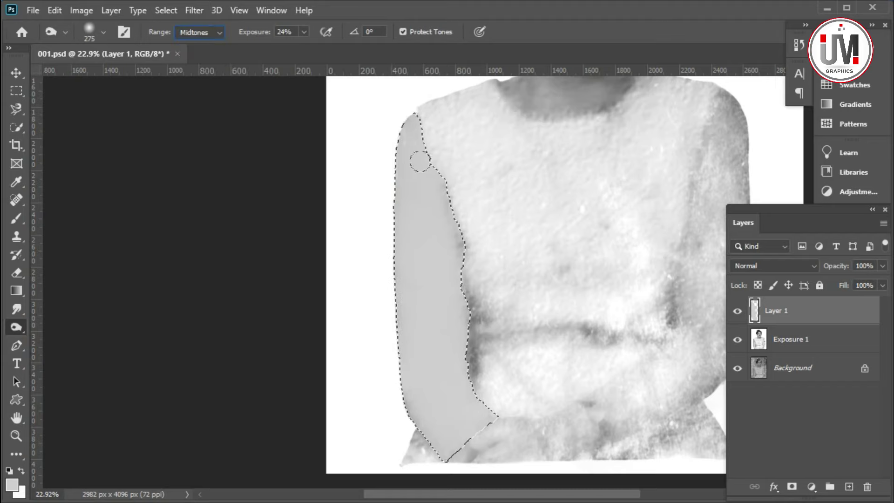
Shade the outer edge of the grey arm, then zoom out to the full portrait.
left_click_drag(395, 200, 386, 341)
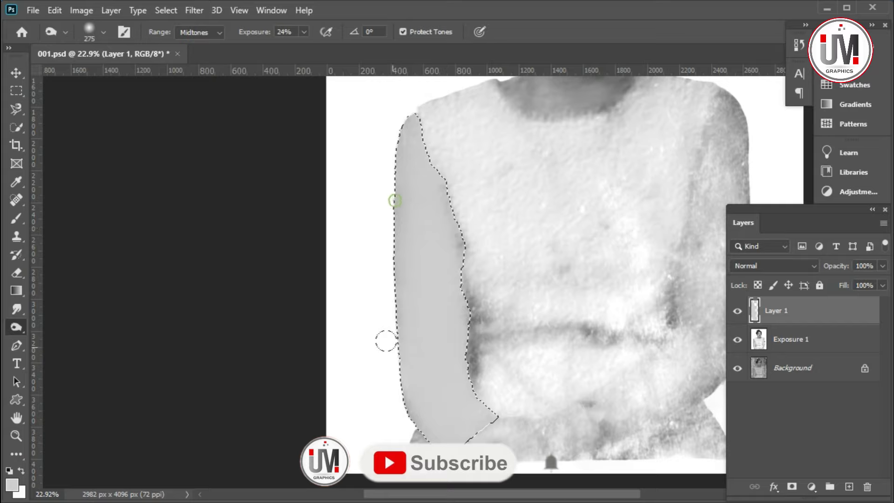
left_click_drag(387, 276, 383, 208)
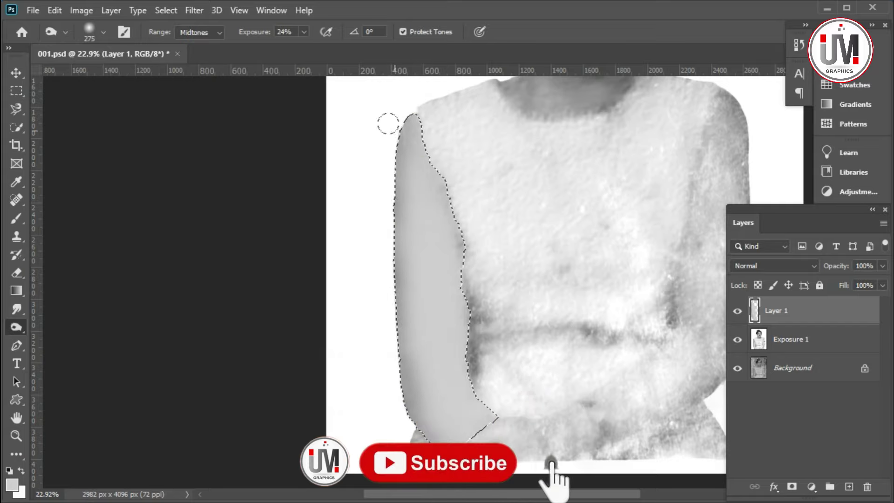
left_click_drag(390, 284, 385, 362)
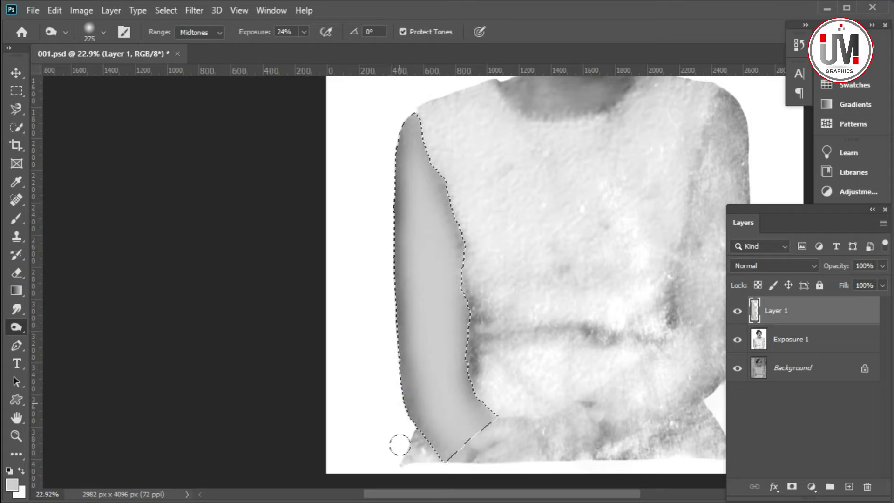
scroll(303, 343, "down", 1)
scroll(423, 354, "down", 1)
scroll(423, 353, "down", 1)
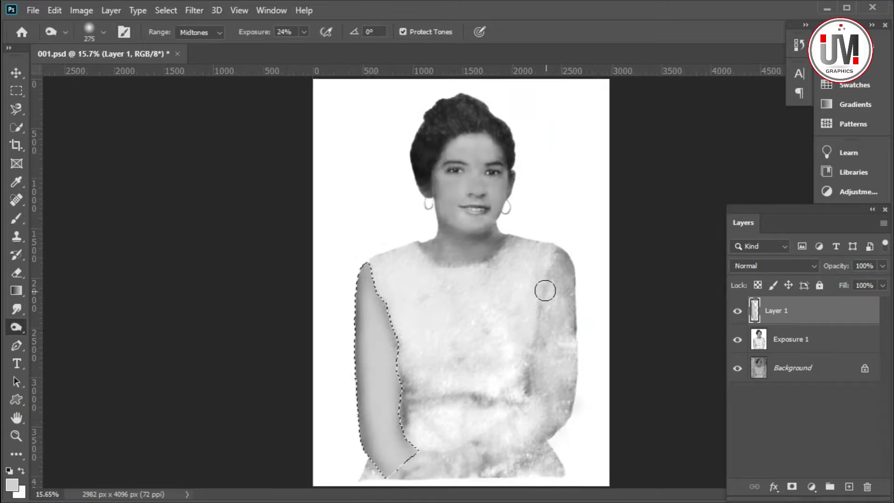
left_click(21, 436)
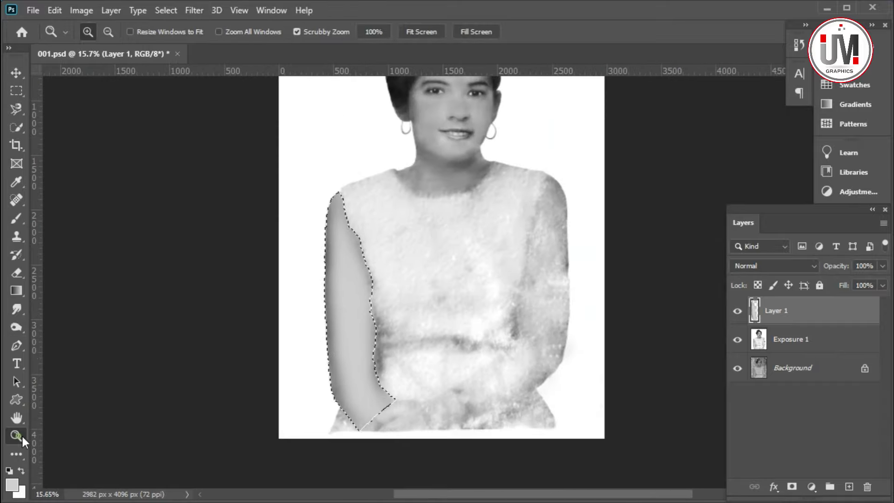
scroll(398, 393, "down", 1)
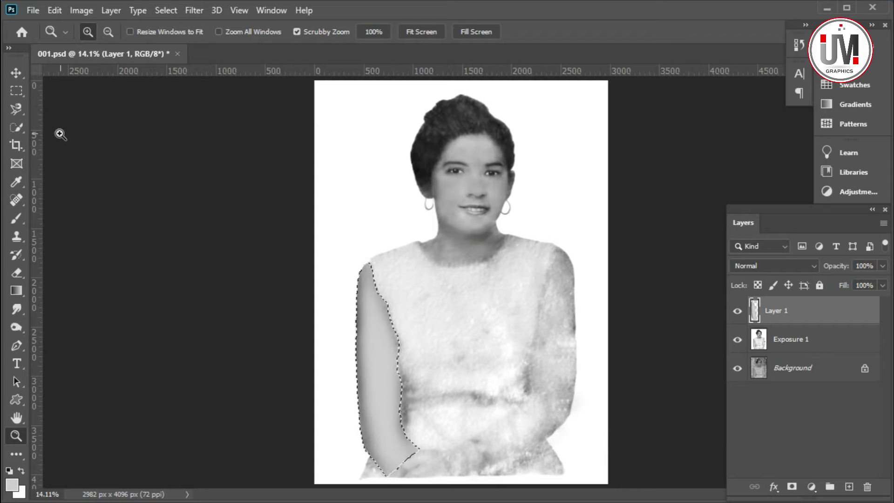
Invert the selection to exclude the arm and make Exposure 1 the active layer.
left_click(16, 90)
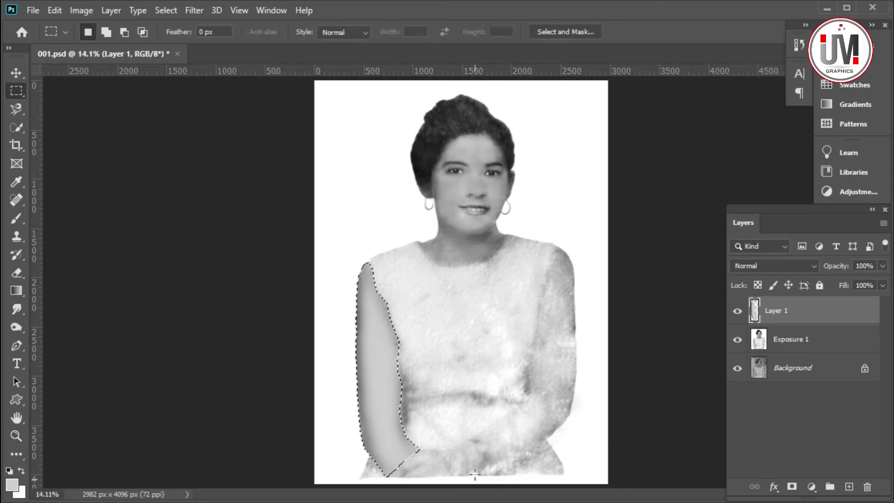
right_click(377, 372)
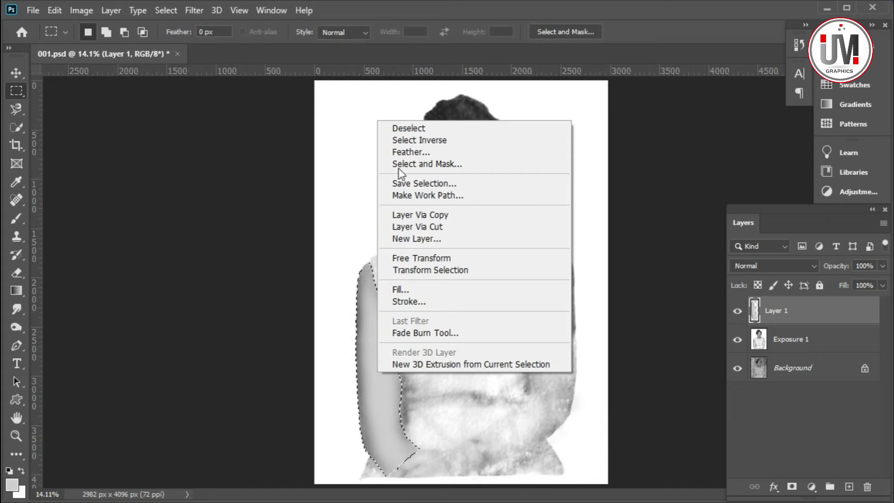
left_click(405, 142)
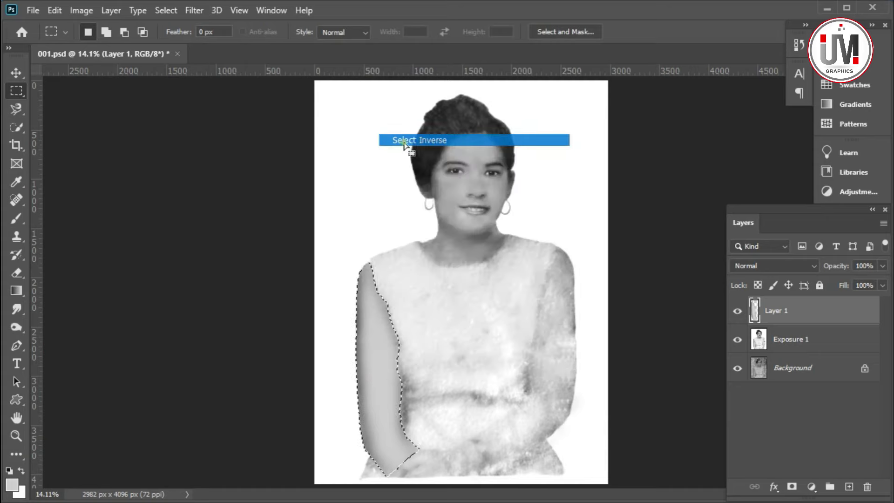
left_click(789, 345)
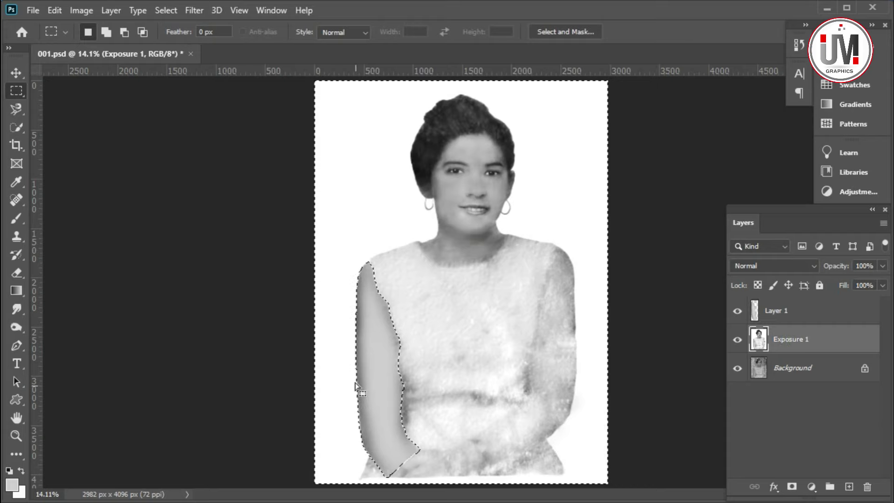
scroll(358, 389, "up", 1)
scroll(343, 339, "up", 2)
scroll(481, 339, "up", 1)
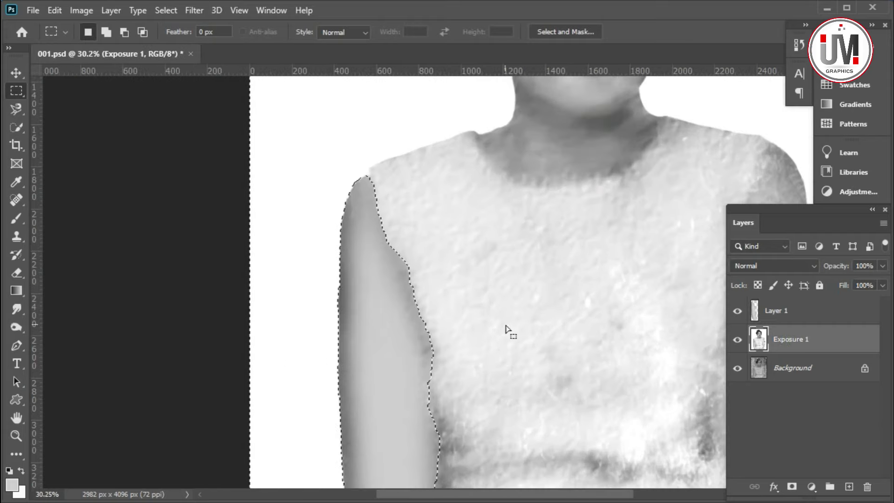
scroll(452, 296, "up", 1)
scroll(466, 299, "down", 1)
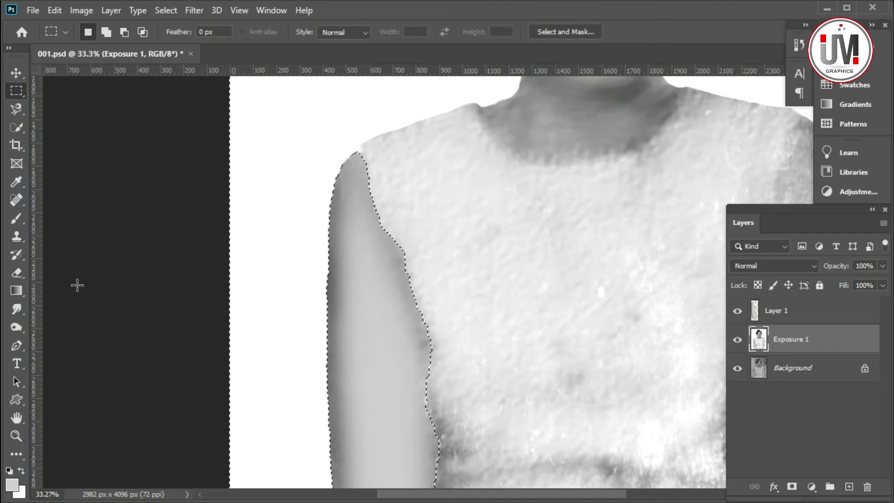
scroll(538, 295, "down", 1)
left_click_drag(551, 492, 580, 496)
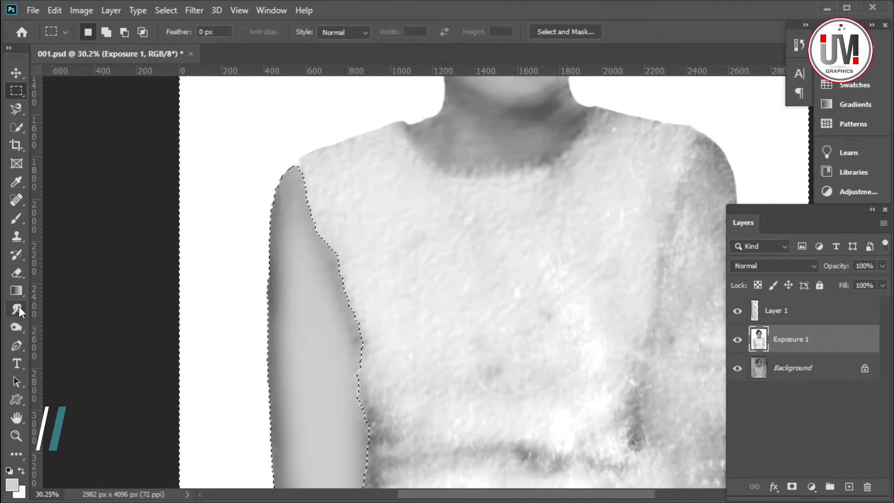
Smudge the shoulder texture near the neckline with a 187 px brush.
left_click(19, 306)
right_click(412, 309)
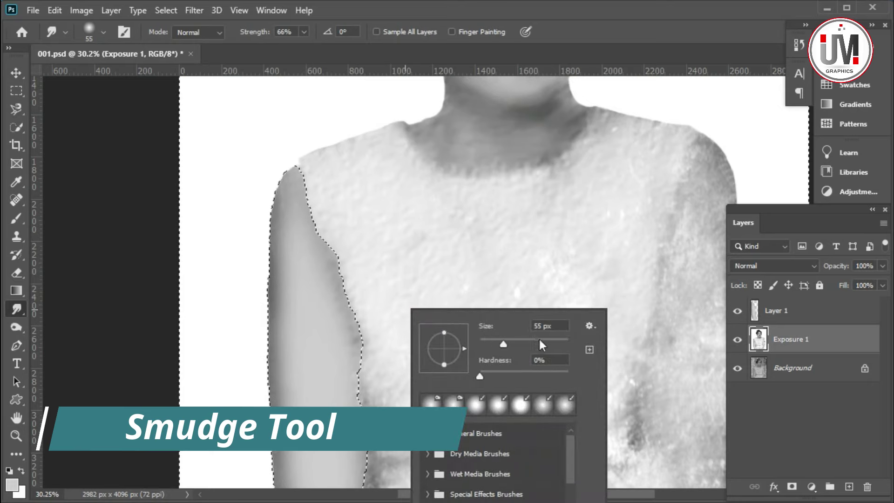
left_click_drag(539, 343, 556, 344)
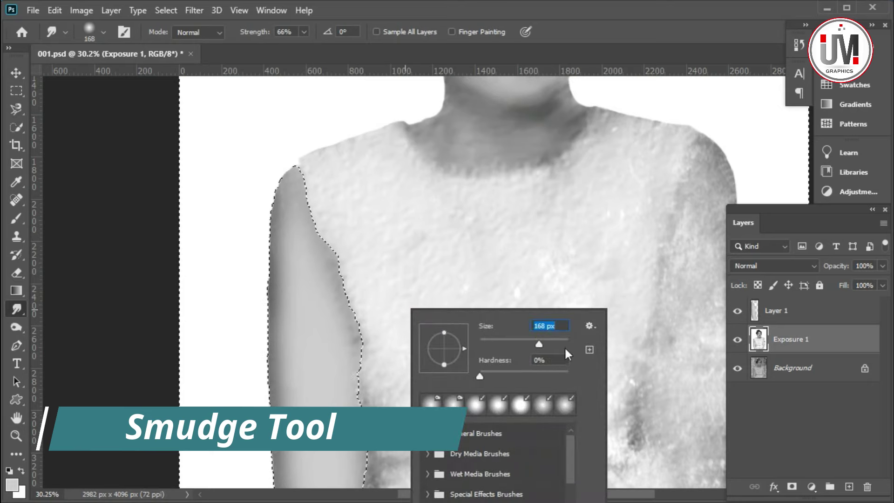
key("Return")
right_click(409, 225)
left_click_drag(564, 256, 551, 256)
key("Return")
left_click_drag(406, 170, 421, 179)
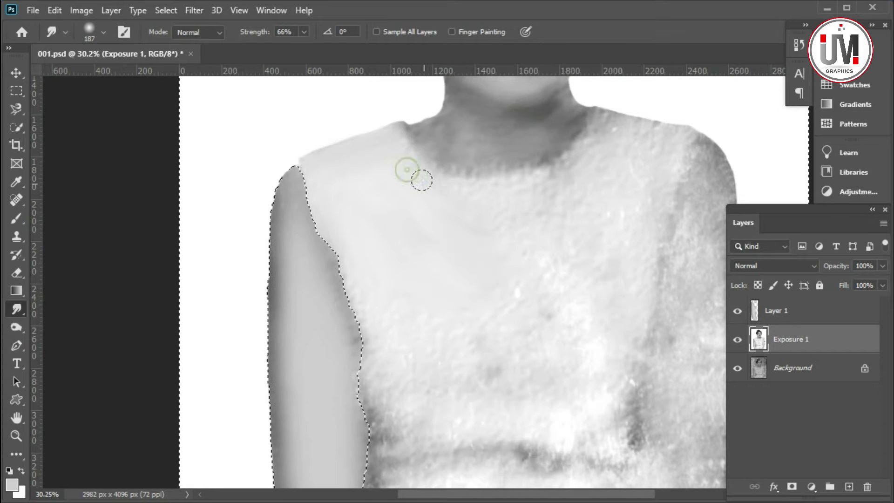
mouse_move(602, 146)
left_mouse_down()
mouse_move(553, 176)
mouse_move(599, 124)
mouse_move(669, 135)
mouse_move(645, 160)
mouse_move(579, 168)
left_mouse_up()
With a 259 px smudge brush, soften the dark horizontal crease and textured chest area.
scroll(558, 182, "down", 1)
scroll(473, 256, "down", 2)
left_click_drag(365, 216, 373, 329)
scroll(505, 251, "down", 2)
right_click(505, 251)
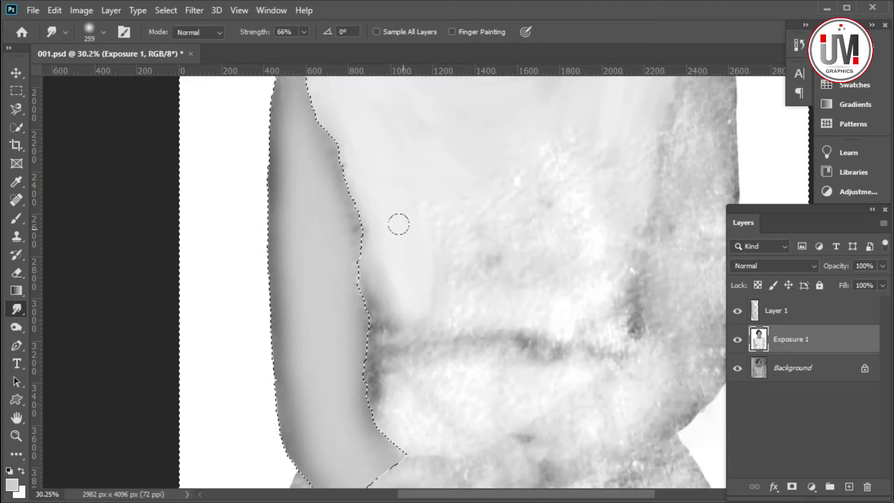
scroll(465, 232, "down", 1)
mouse_move(506, 286)
left_mouse_down()
mouse_move(377, 303)
mouse_move(483, 286)
mouse_move(535, 298)
left_mouse_up()
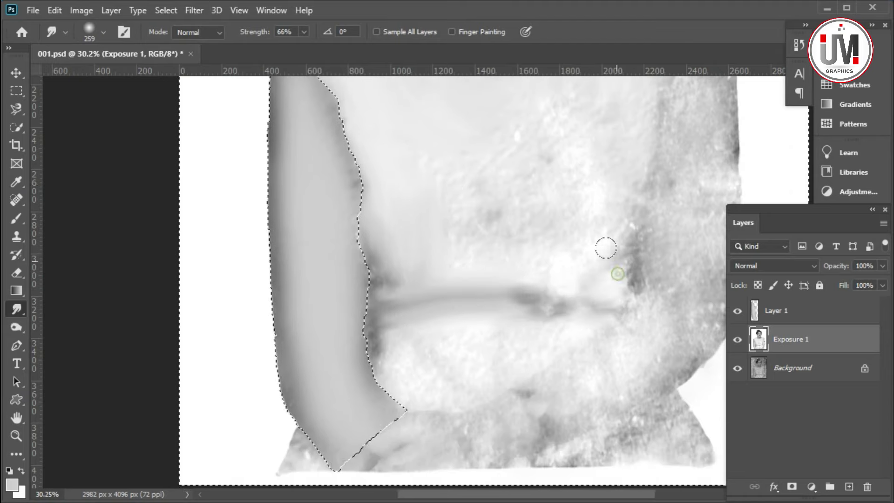
scroll(606, 254, "up", 2)
mouse_move(582, 203)
left_mouse_down()
mouse_move(635, 144)
mouse_move(557, 177)
mouse_move(569, 244)
left_mouse_up()
Smooth the noisy dress texture below the dark band, then make Layer 1 active.
scroll(570, 244, "down", 1)
mouse_move(503, 276)
left_mouse_down()
mouse_move(567, 268)
mouse_move(519, 299)
mouse_move(481, 233)
mouse_move(524, 225)
mouse_move(526, 199)
mouse_move(495, 231)
mouse_move(435, 205)
mouse_move(512, 276)
left_mouse_up()
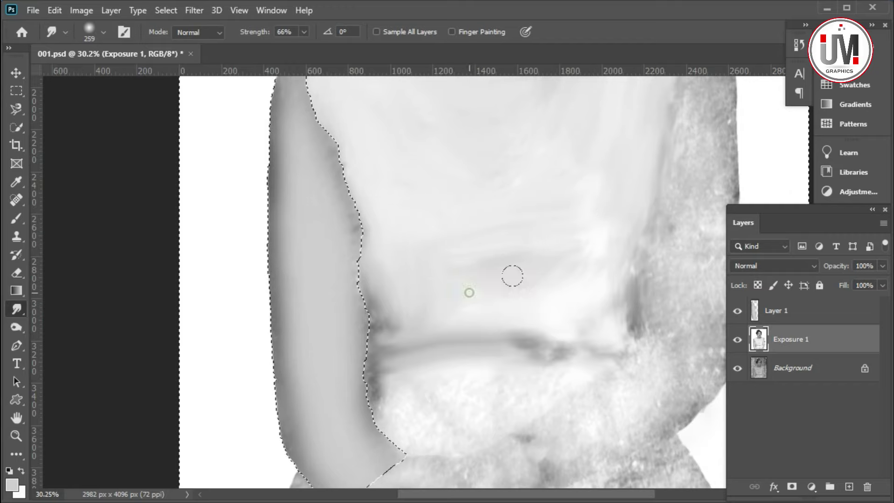
scroll(395, 305, "up", 3)
scroll(547, 293, "down", 5)
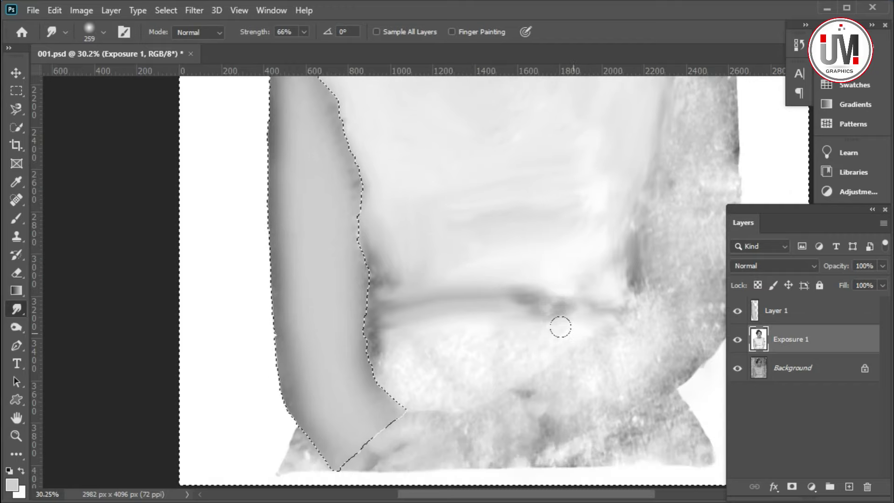
mouse_move(410, 369)
left_mouse_down()
mouse_move(389, 359)
mouse_move(435, 342)
mouse_move(532, 327)
mouse_move(509, 293)
mouse_move(515, 285)
left_mouse_up()
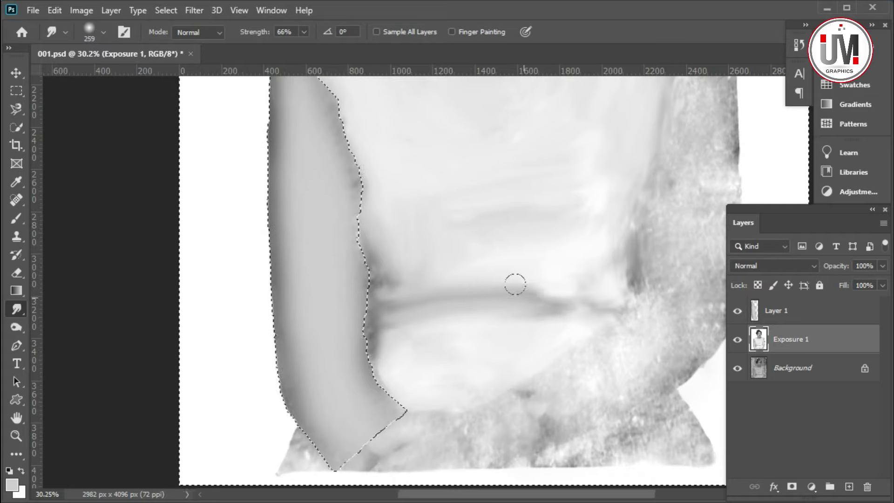
scroll(503, 301, "up", 2)
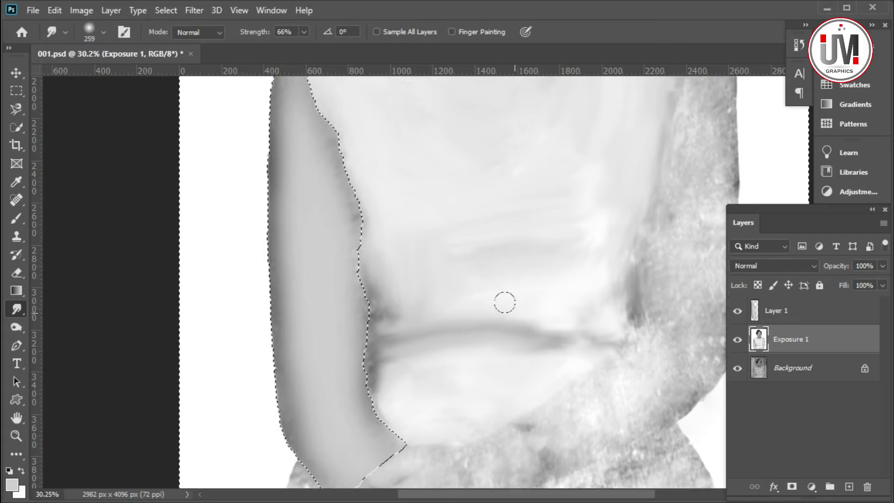
scroll(553, 292, "down", 1)
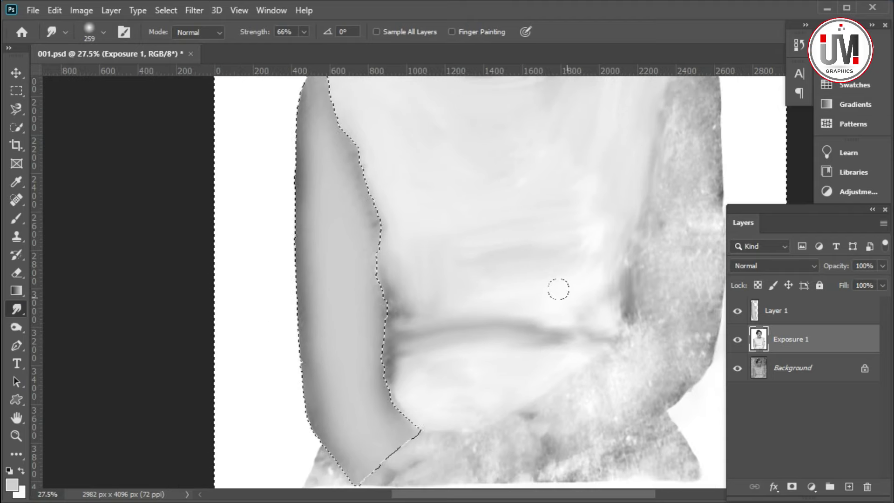
scroll(561, 290, "up", 1)
left_click(786, 313)
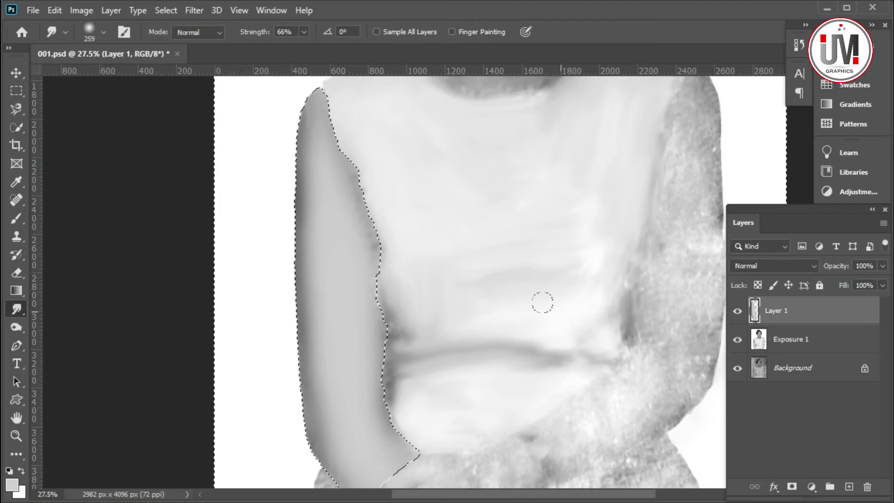
Set up a soft Brush at 18% opacity with sampled light-grey ececec foreground colour.
key("b")
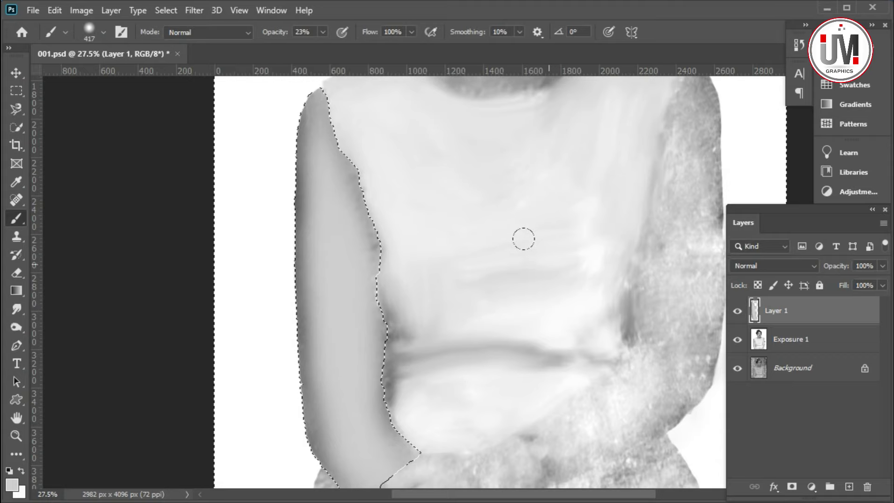
scroll(523, 239, "up", 3)
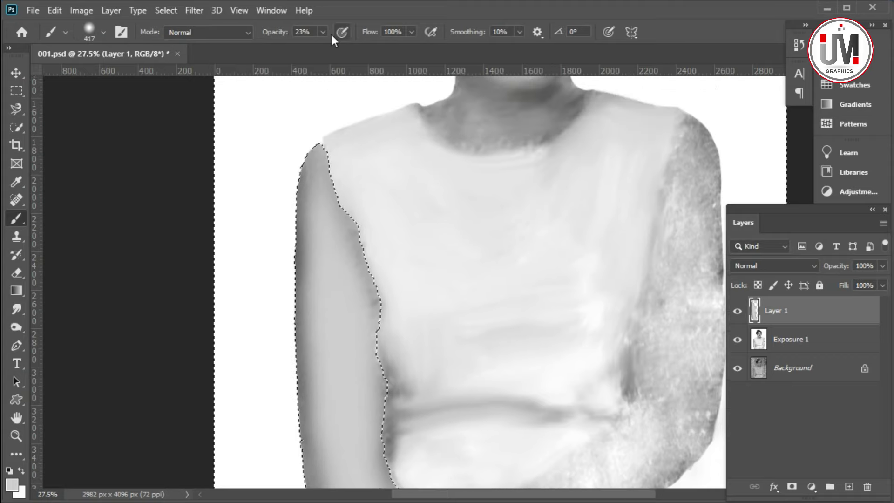
left_click_drag(321, 50, 317, 50)
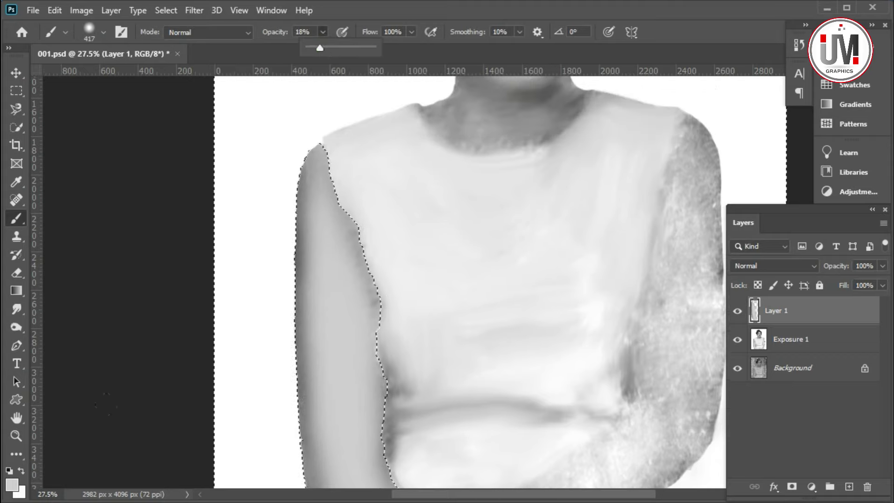
left_click(12, 484)
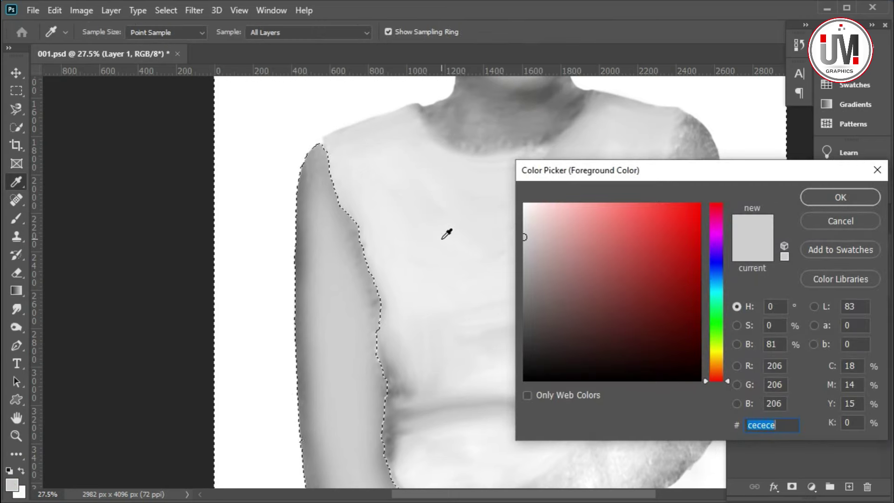
left_click(442, 238)
left_click(838, 197)
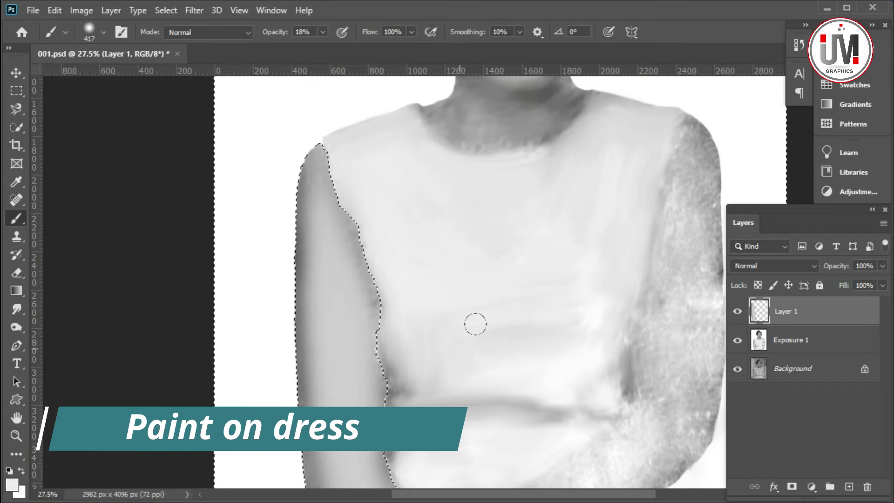
Check the evened-out dress front by zooming in and out, then select the Burn Tool.
scroll(498, 384, "down", 2)
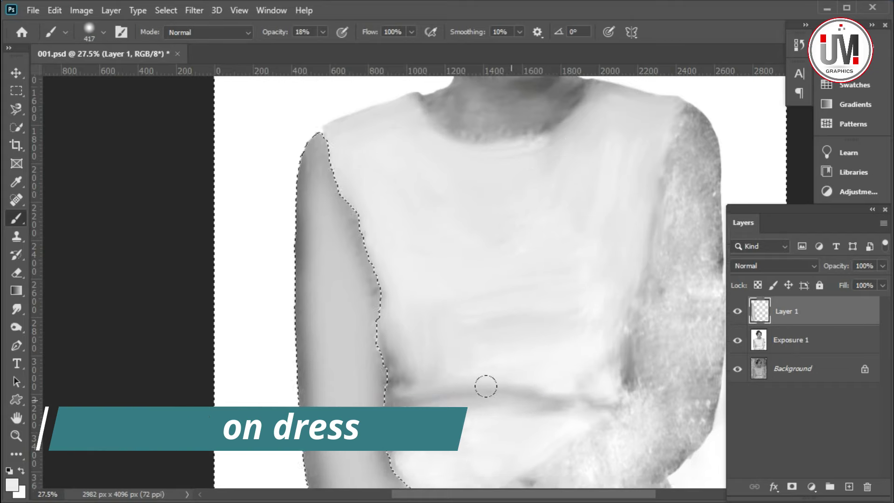
scroll(485, 385, "down", 1)
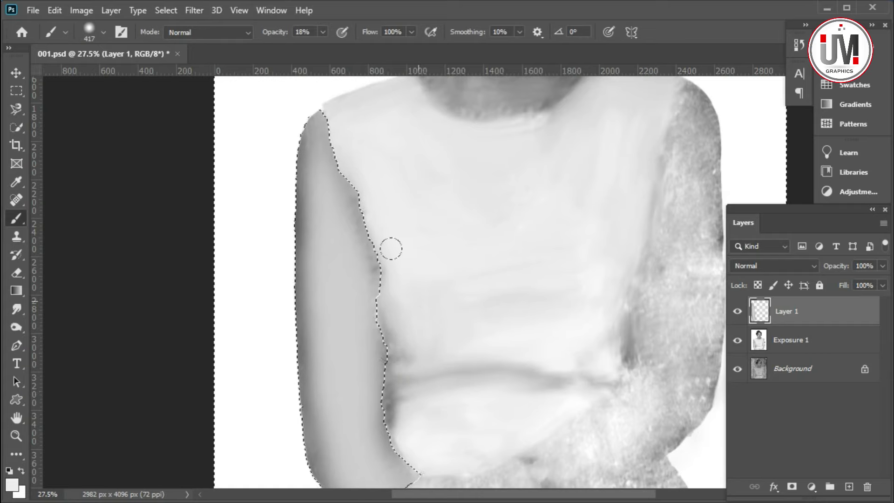
scroll(586, 140, "up", 2)
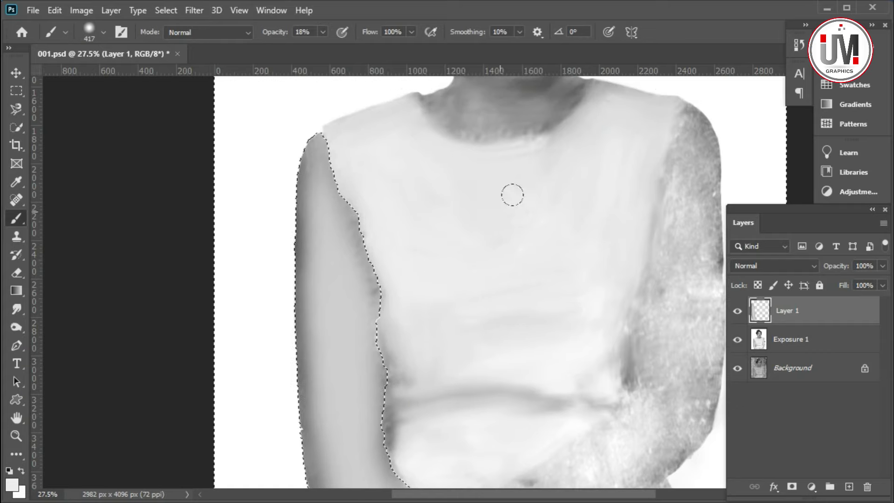
scroll(466, 317, "down", 3)
scroll(465, 333, "down", 2)
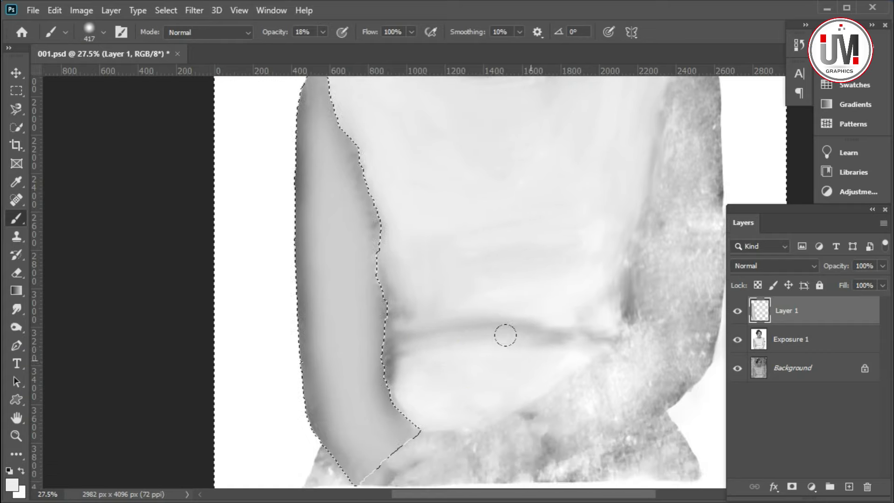
scroll(491, 209, "up", 4)
scroll(489, 220, "down", 3)
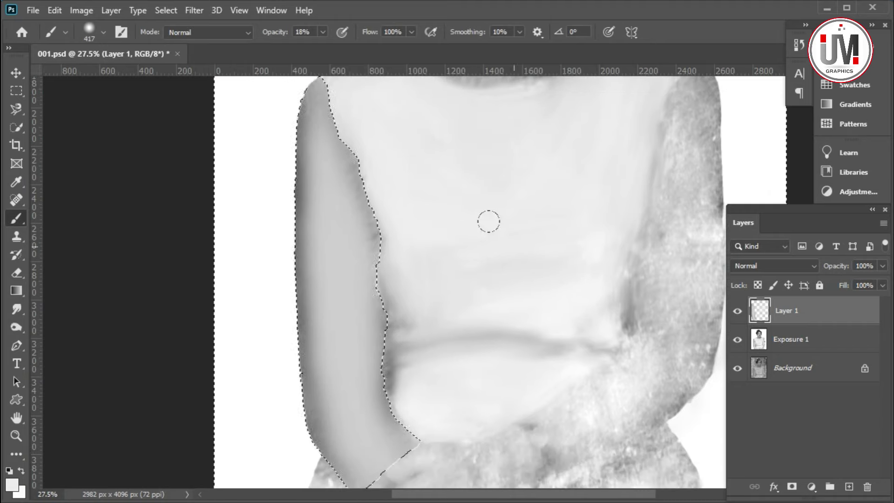
scroll(516, 272, "up", 4)
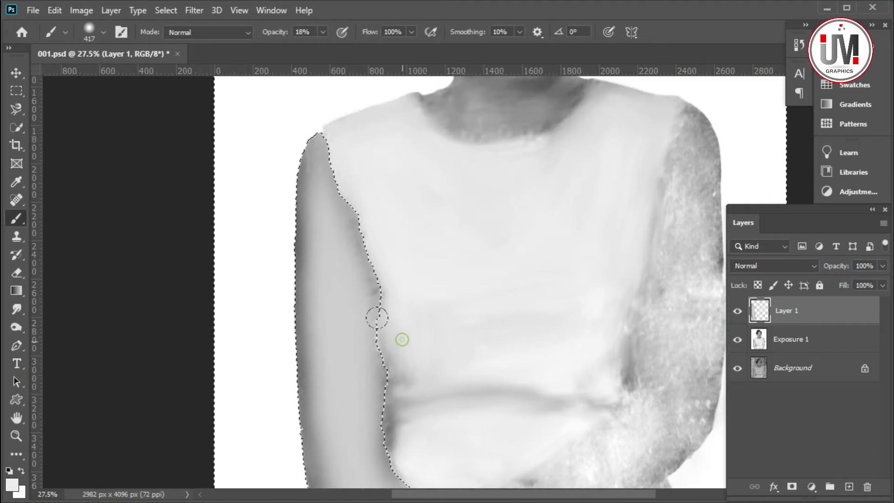
scroll(372, 335, "down", 3)
scroll(368, 210, "up", 2)
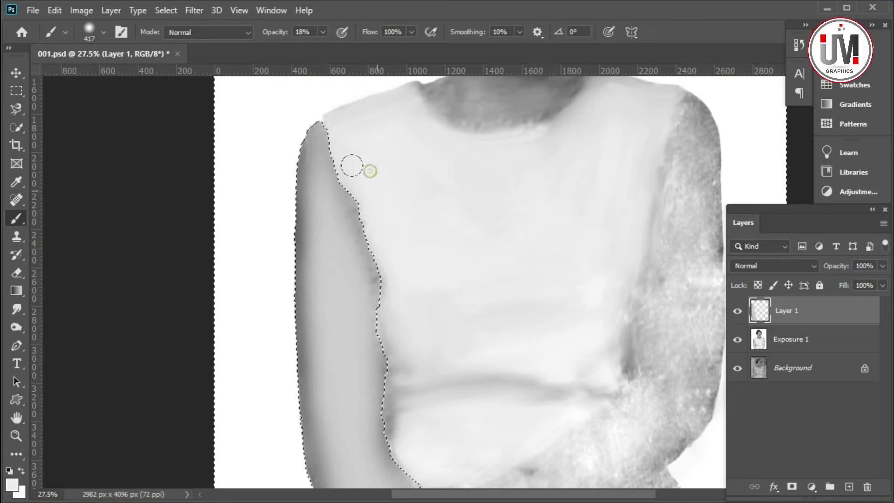
left_click(15, 309)
Choose the Burn Tool and make the Exposure 1 layer active.
left_click(24, 328)
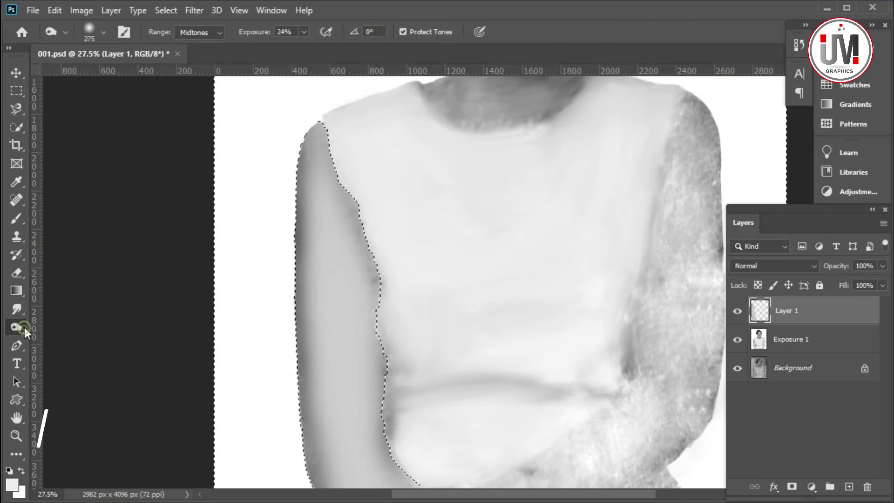
left_click(842, 344)
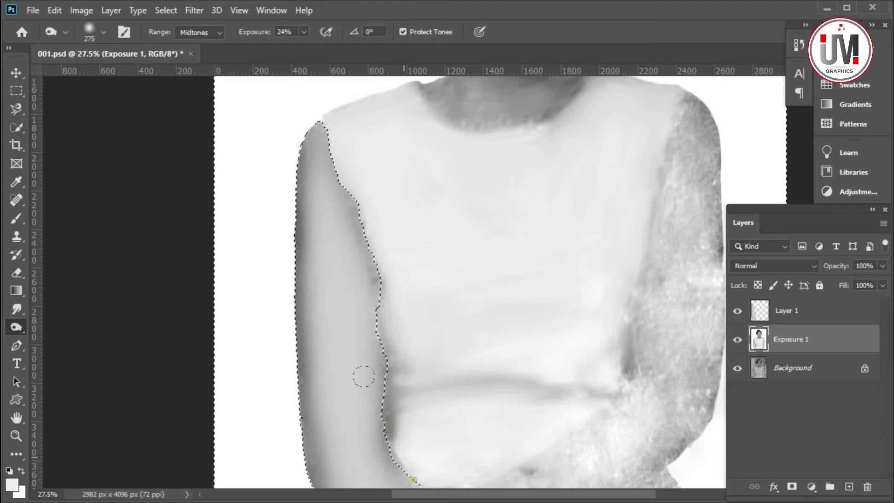
scroll(338, 176, "down", 3)
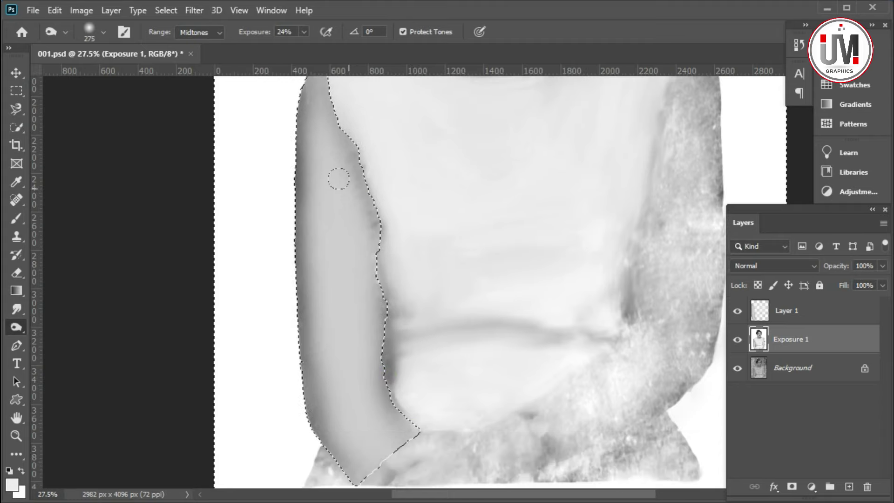
scroll(335, 175, "down", 2)
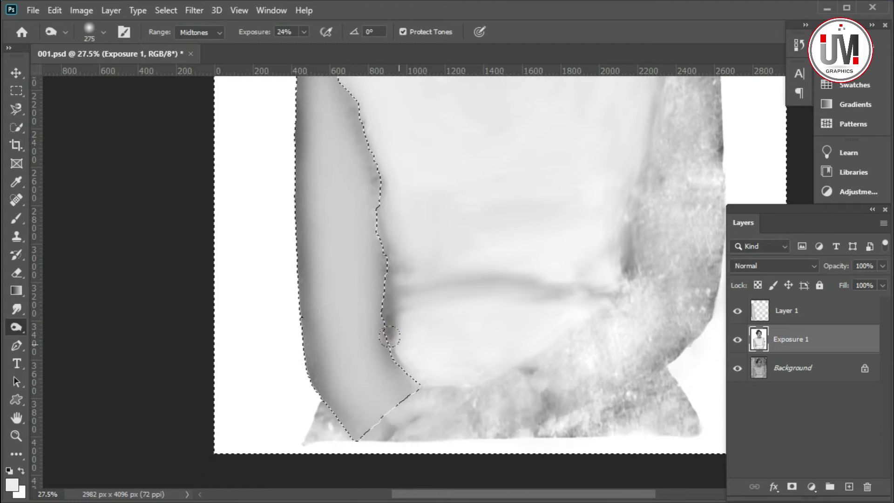
Fit the whole portrait on screen and deselect the left arm.
left_click(17, 435)
right_click(388, 318)
left_click(391, 323)
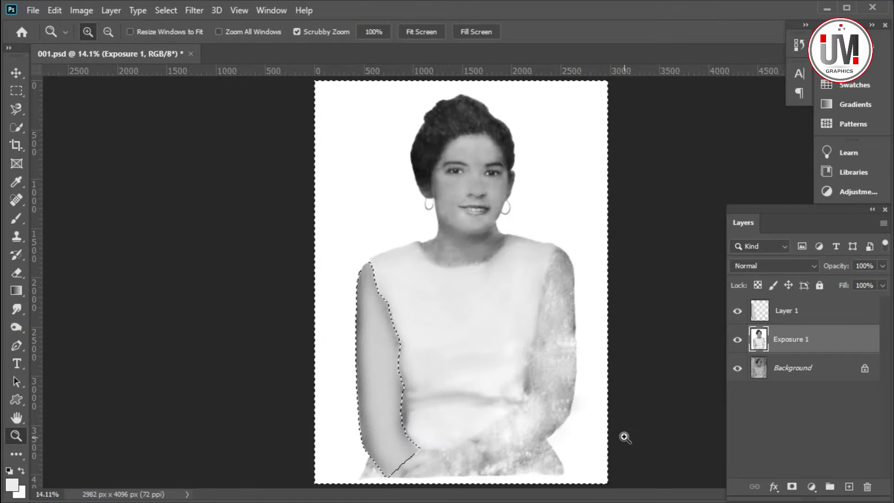
key("ctrl+d")
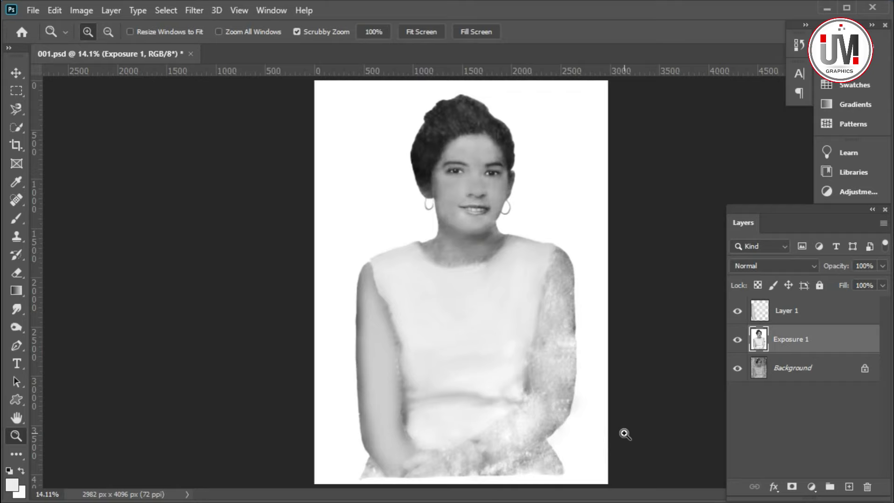
Zoom in on the torso and Quick Select the right arm from shoulder to hand.
left_click(507, 379)
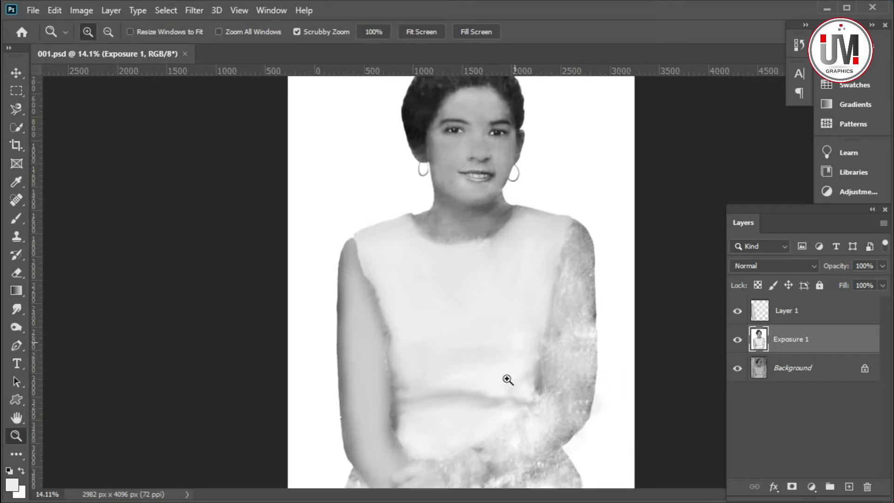
left_click(12, 126)
mouse_move(614, 119)
left_mouse_down()
mouse_move(601, 163)
mouse_move(602, 250)
mouse_move(616, 315)
mouse_move(599, 379)
left_mouse_up()
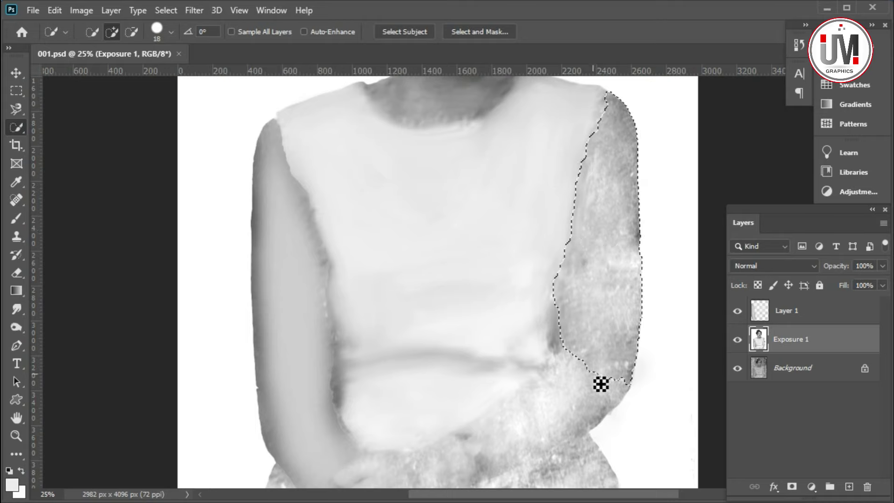
scroll(495, 409, "down", 1)
mouse_move(495, 409)
left_mouse_down()
mouse_move(537, 393)
mouse_move(513, 379)
mouse_move(459, 407)
mouse_move(369, 431)
mouse_move(364, 451)
left_mouse_up()
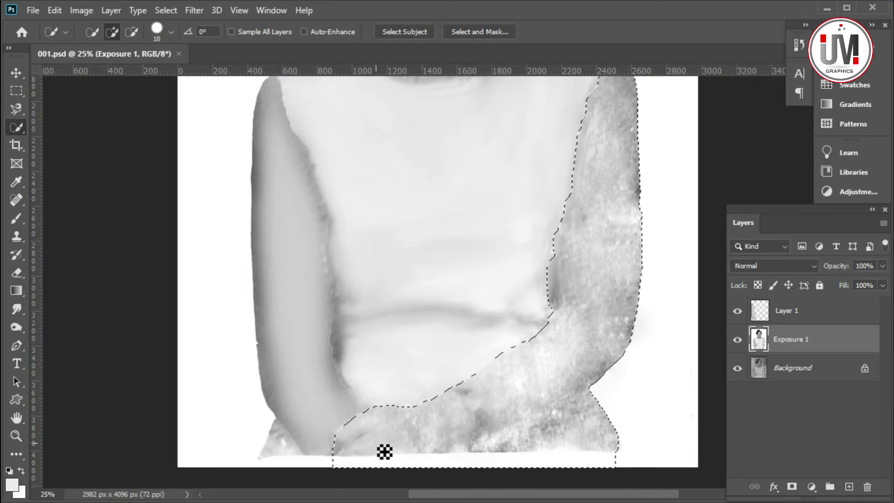
scroll(368, 449, "up", 1)
Subtract the white strip below the hand, lower-right hand area and stray island.
key("alt")
mouse_move(328, 404)
left_mouse_down()
mouse_move(491, 415)
mouse_move(415, 427)
mouse_move(694, 429)
mouse_move(598, 410)
left_mouse_up()
key("alt")
mouse_move(639, 343)
left_mouse_down()
mouse_move(632, 369)
mouse_move(540, 404)
mouse_move(626, 365)
mouse_move(685, 353)
mouse_move(604, 415)
left_mouse_up()
mouse_move(684, 406)
left_mouse_down()
mouse_move(517, 415)
mouse_move(598, 383)
left_mouse_up()
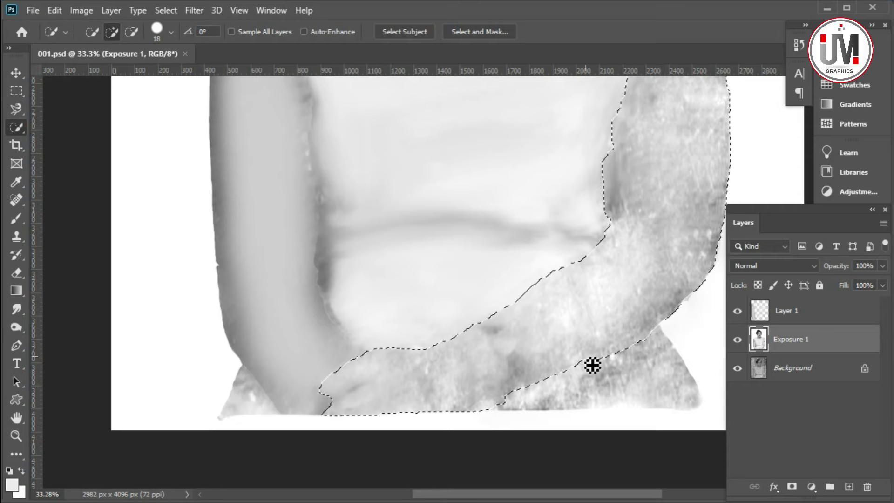
Trim the arm selection away from the dress's lower edge and chest edge.
key("alt")
left_click_drag(557, 279, 522, 295)
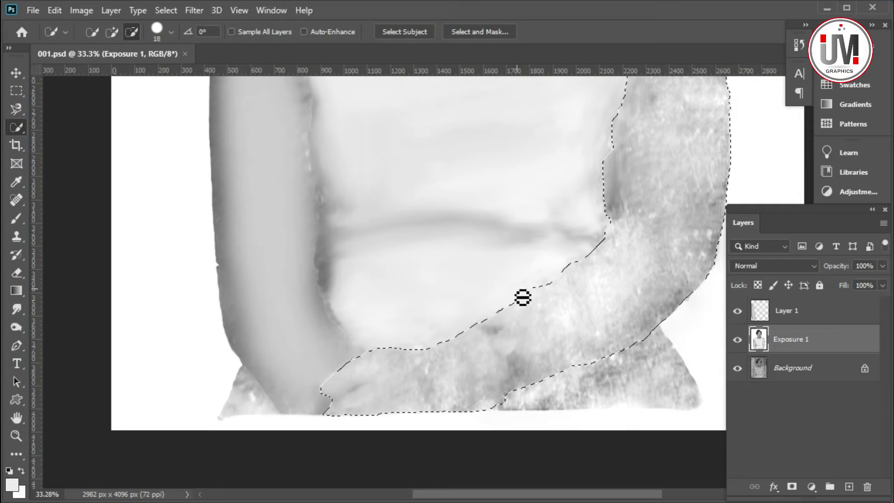
scroll(526, 293, "up", 2)
left_click_drag(613, 191, 613, 266)
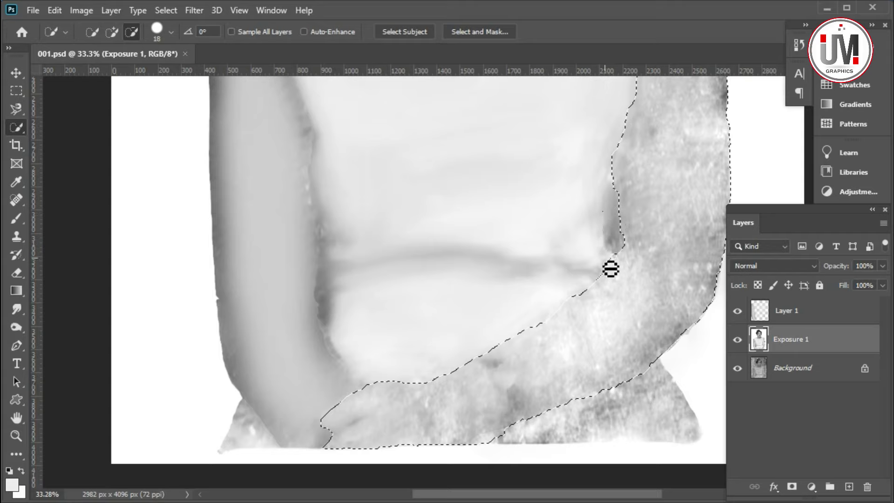
scroll(612, 261, "up", 3)
left_click_drag(619, 219, 612, 265)
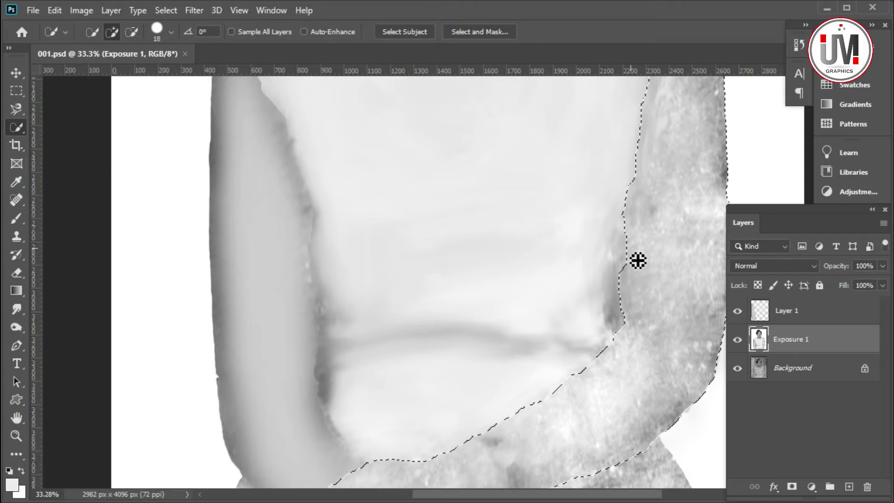
scroll(638, 251, "up", 3)
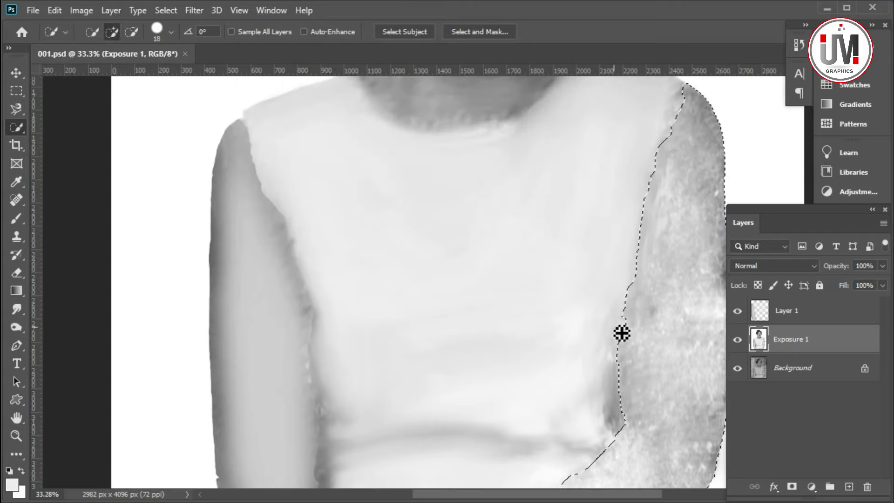
scroll(639, 294, "down", 3)
scroll(620, 429, "up", 1)
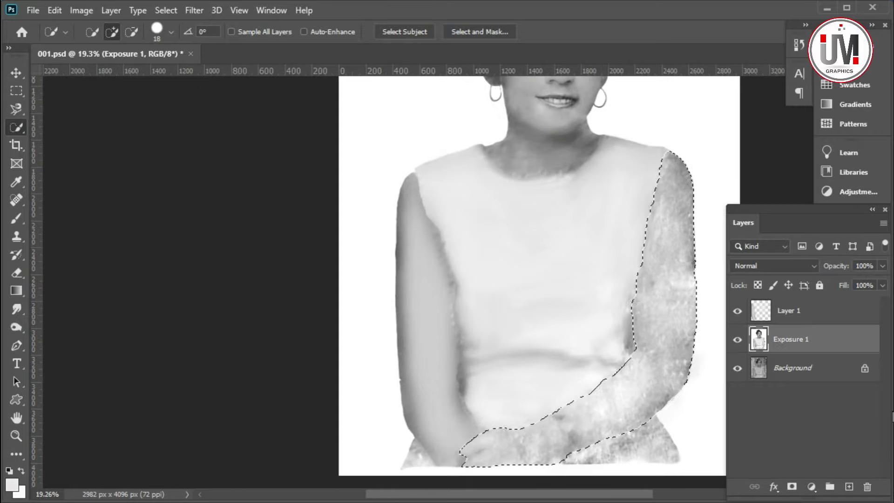
Switch to the Zoom tool and adjust the view of the selected arm.
key("z")
right_click(533, 343)
scroll(513, 378, "down", 1)
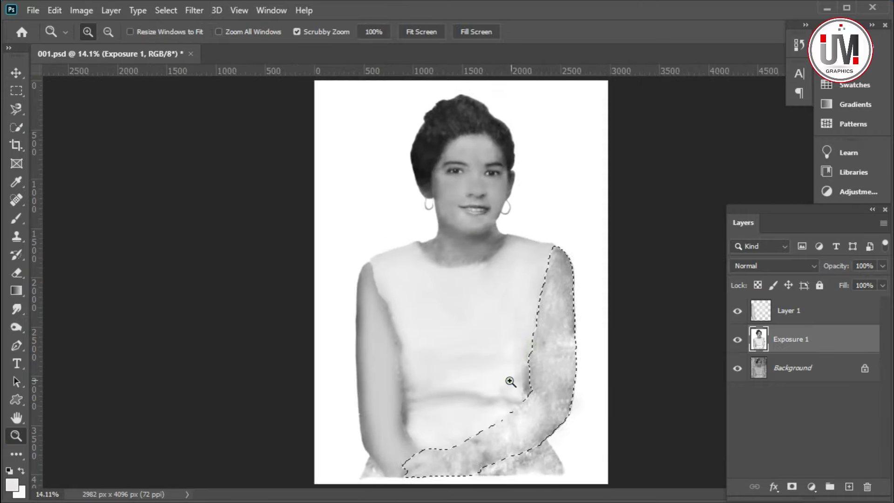
scroll(510, 378, "up", 2)
scroll(509, 378, "down", 1)
scroll(514, 376, "down", 1)
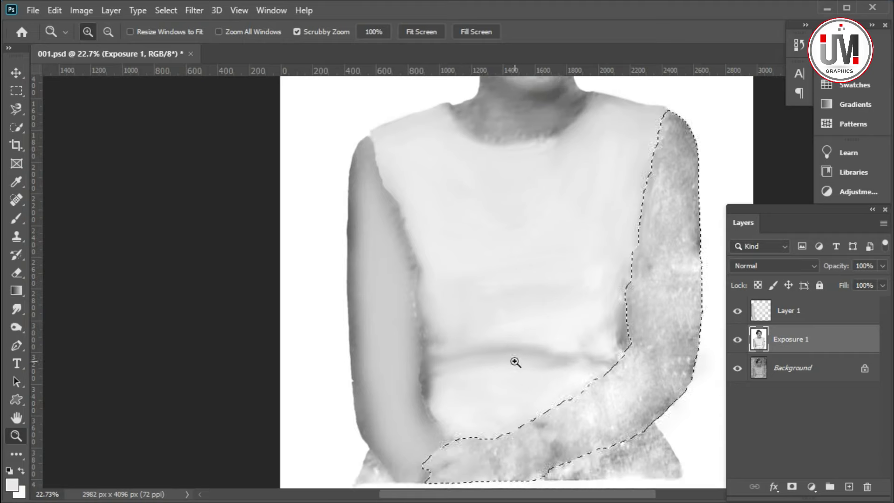
On Layer 1, paint sampled grey cecece at 26% opacity over the upper arm and forearm.
left_click(792, 311)
key("i")
left_click(389, 270)
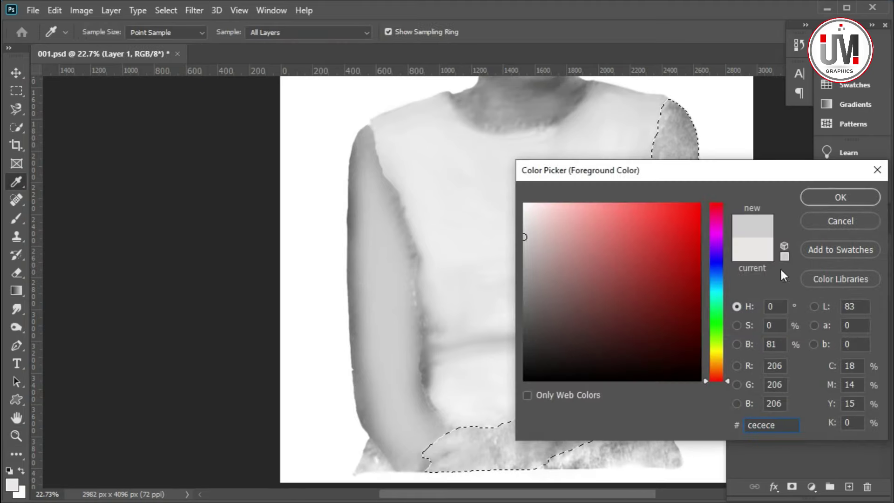
left_click(841, 197)
left_click(16, 218)
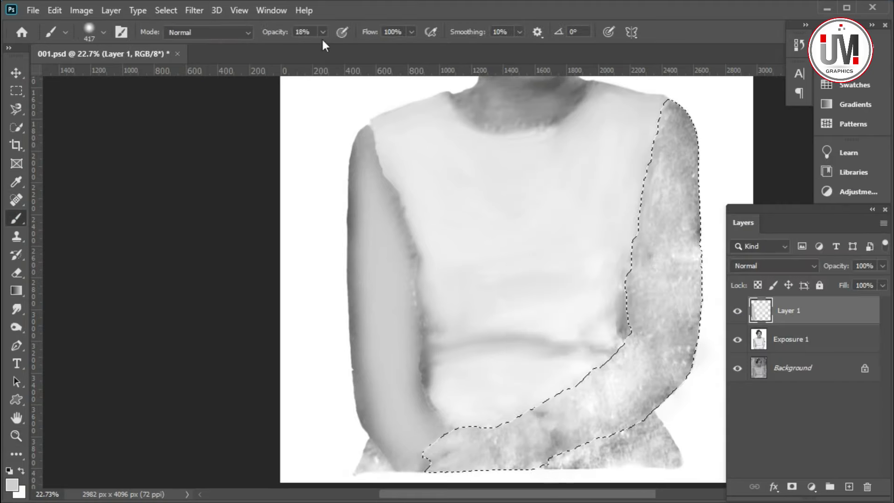
key("2")
key("6")
mouse_move(634, 183)
left_mouse_down()
mouse_move(614, 395)
mouse_move(664, 281)
mouse_move(559, 410)
mouse_move(479, 441)
left_mouse_up()
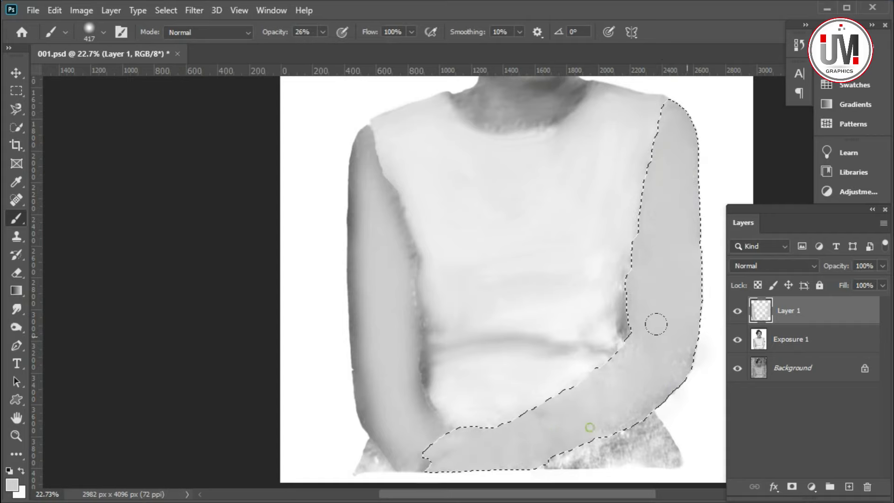
left_click_drag(684, 388, 664, 297)
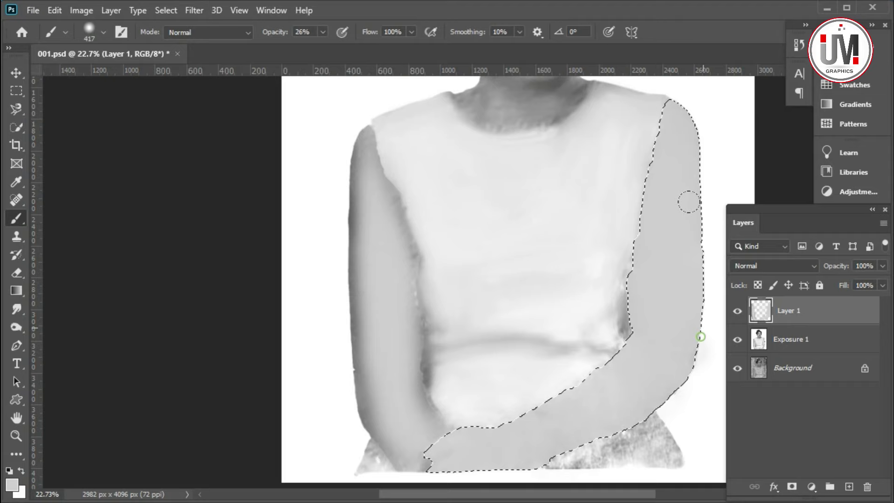
Burn-darken the arm's outer, inner, lower and shoulder edges.
left_click(16, 326)
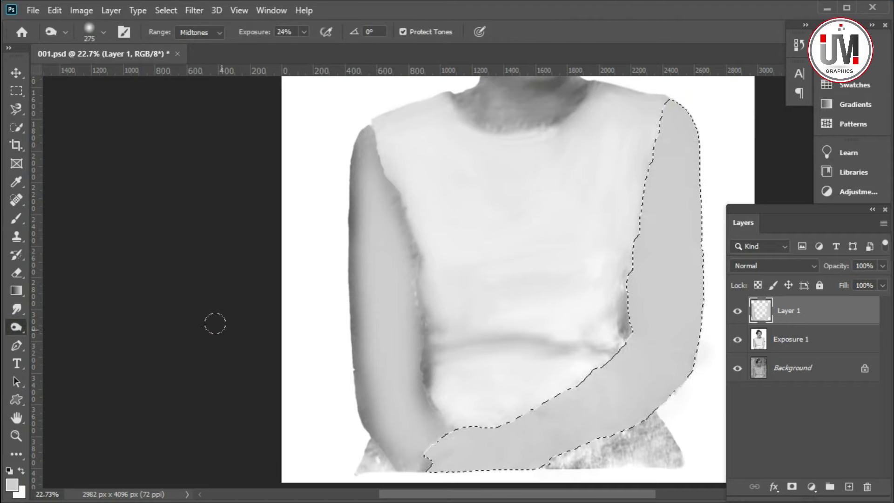
left_click_drag(700, 236, 676, 384)
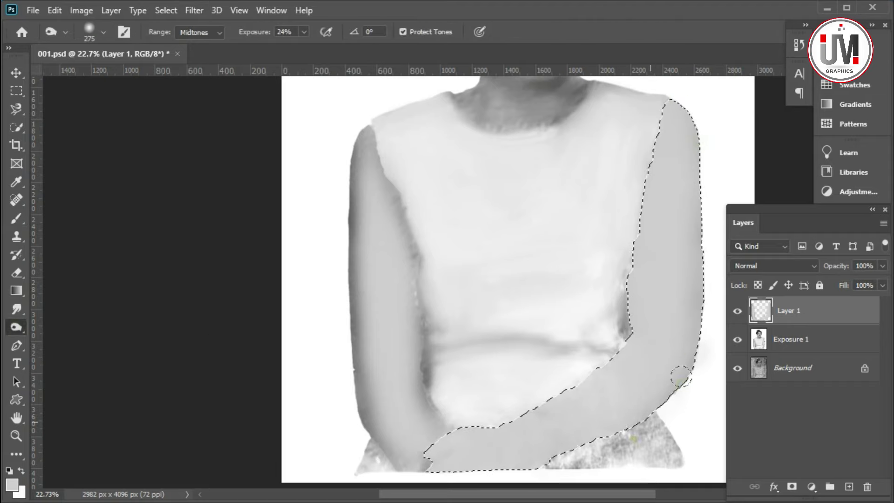
mouse_move(539, 458)
left_mouse_down()
mouse_move(719, 296)
mouse_move(697, 150)
left_mouse_up()
left_click_drag(635, 172, 626, 281)
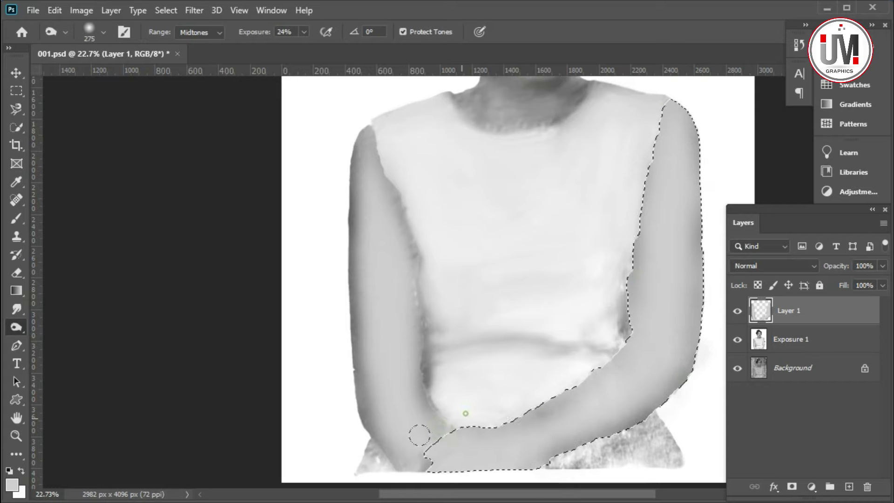
left_click_drag(650, 88, 688, 314)
left_click_drag(587, 366, 512, 406)
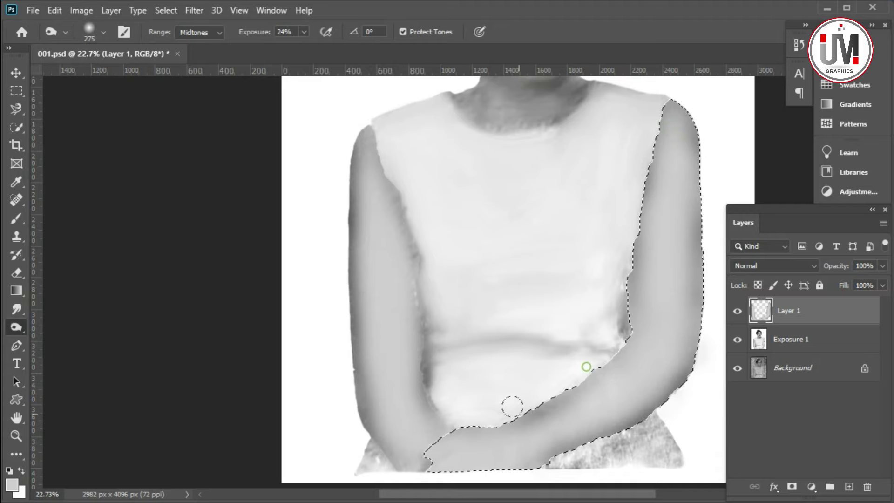
Lower the Burn exposure to 11% and enlarge the brush to 338 px.
left_click_drag(304, 32, 297, 46)
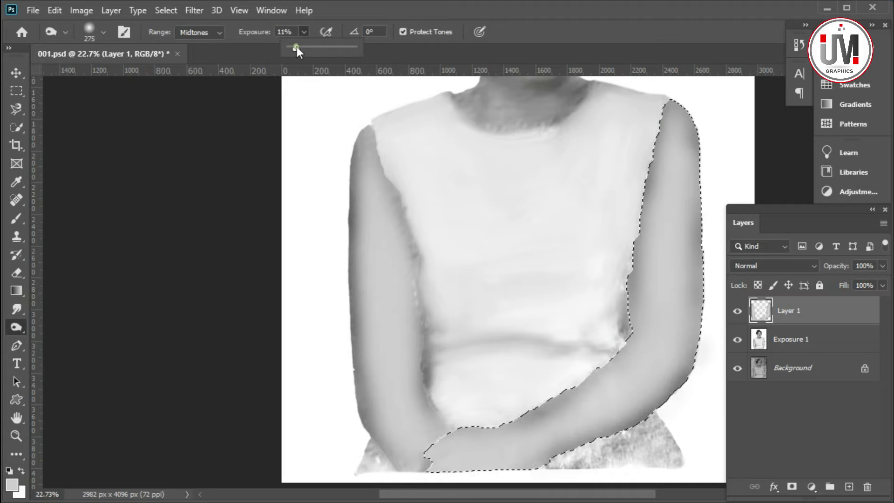
right_click(634, 226)
left_click_drag(740, 278, 754, 278)
key("Return")
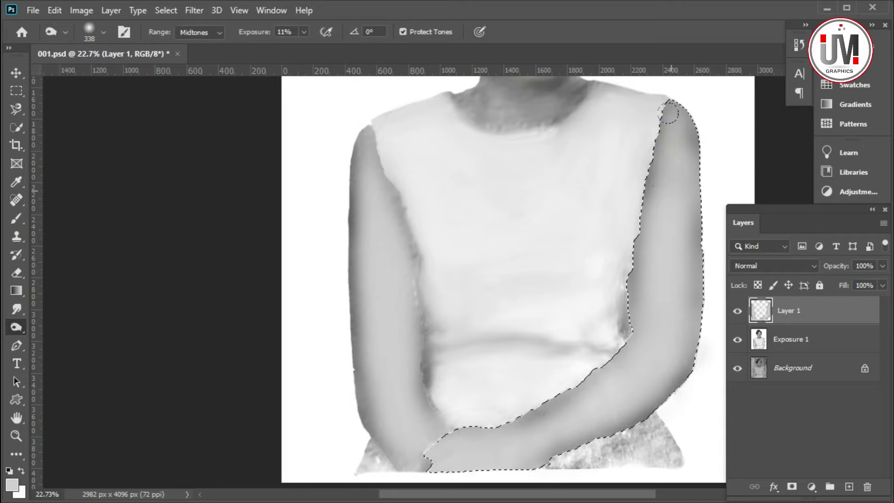
scroll(608, 372, "up", 3)
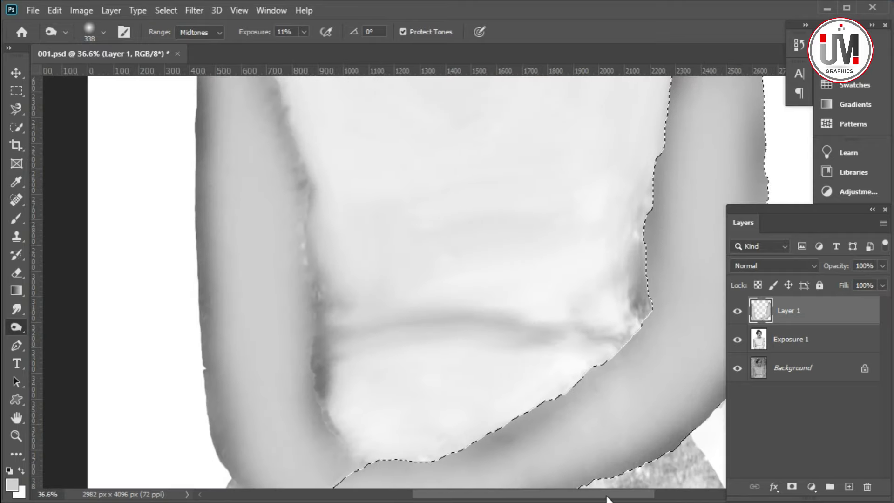
scroll(606, 466, "down", 3)
scroll(605, 372, "up", 1)
Compare Layer 1 against the original, undo a trial layer mask, and deselect the arm.
left_click(737, 311)
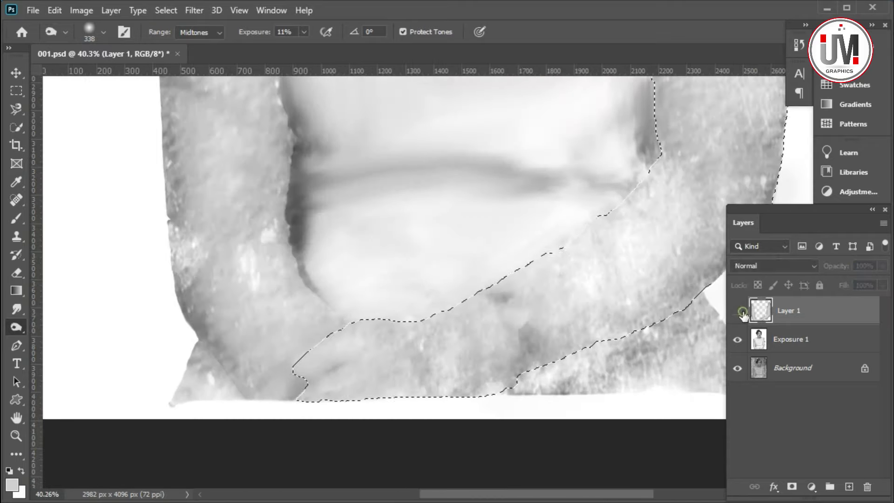
left_click(738, 311)
left_click(792, 486)
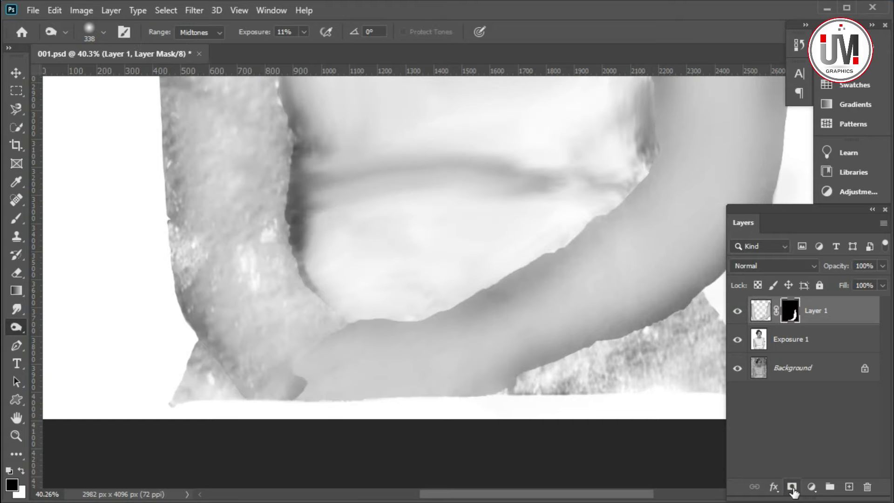
key("ctrl+z")
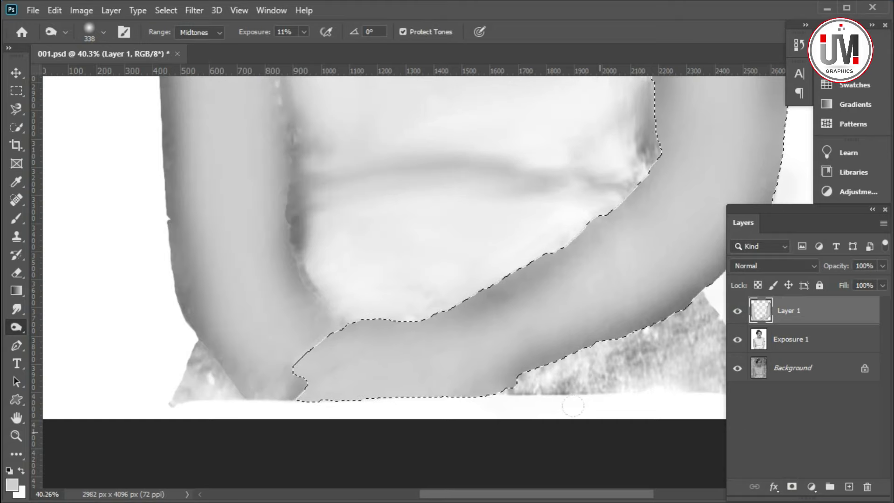
key("ctrl+d")
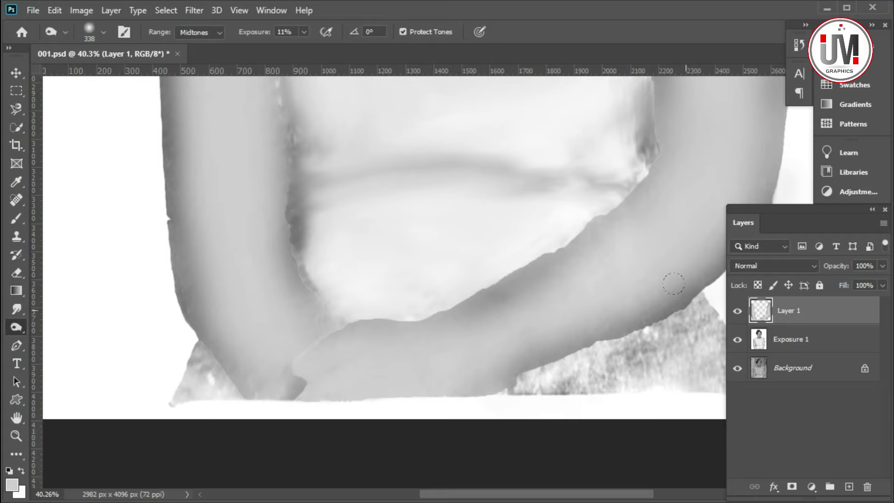
left_click(738, 311)
left_click(738, 311)
Lightly erase Layer 1 along the lower arm with a 25% opacity, 56 px Eraser.
left_click(17, 273)
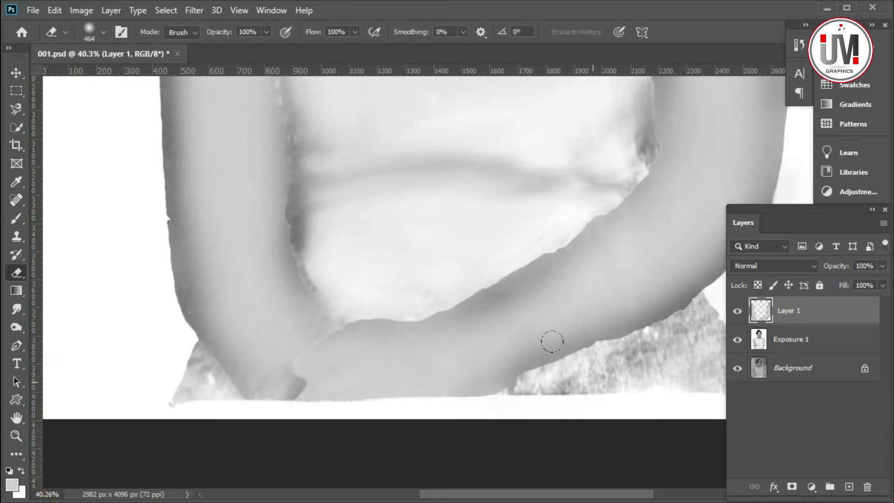
right_click(593, 372)
left_click(264, 32)
left_click_drag(226, 46, 219, 49)
left_click(545, 15)
left_click(737, 311)
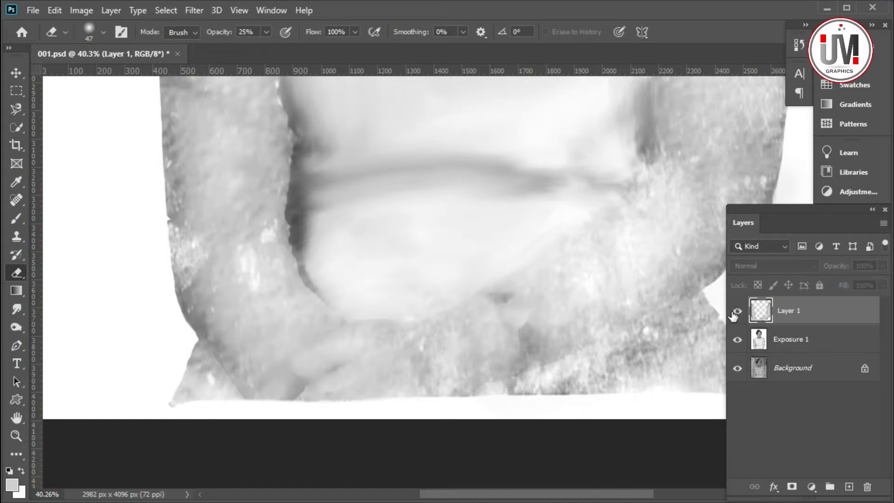
right_click(521, 321)
key("Return")
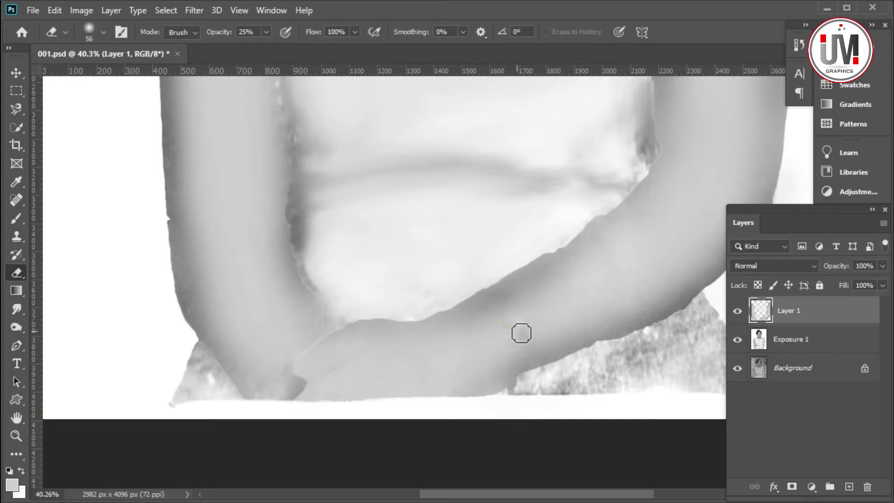
left_click(738, 311)
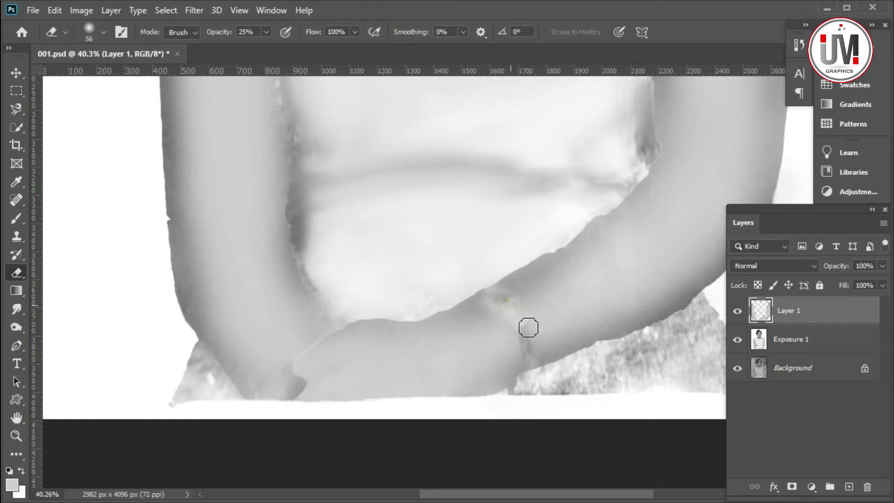
left_click_drag(517, 317, 524, 330)
Smudge the forearm edge up toward the elbow with a 117 px brush.
scroll(538, 327, "up", 2)
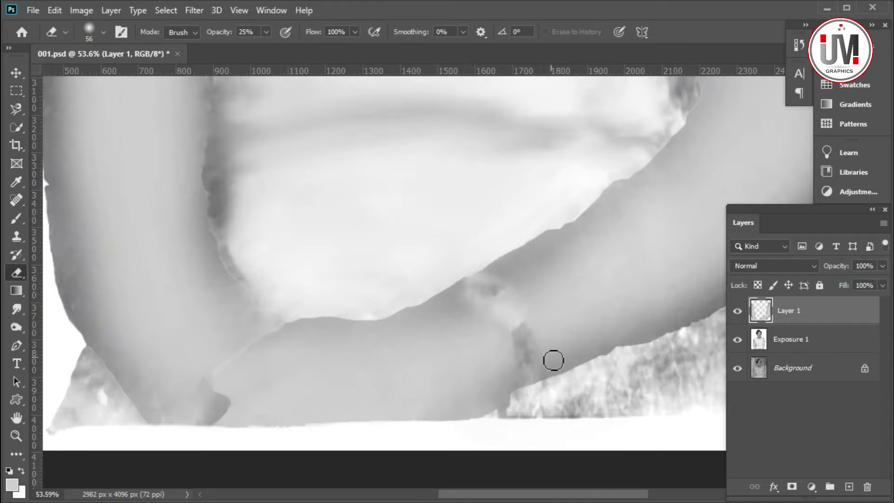
left_click(17, 308)
right_click(466, 324)
key("Return")
mouse_move(465, 297)
left_mouse_down()
mouse_move(500, 271)
mouse_move(481, 279)
left_mouse_up()
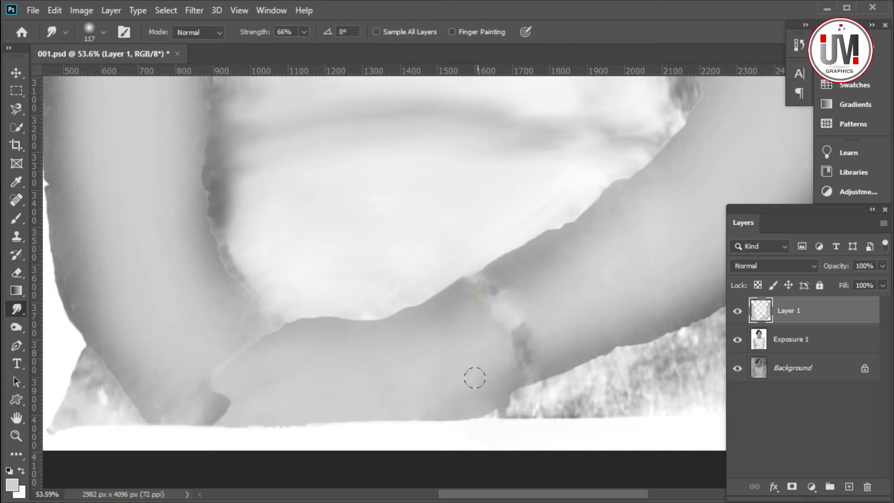
Toggle Layer 1 to compare the blended arm with the original, back on the Eraser.
left_click(738, 311)
left_click(17, 272)
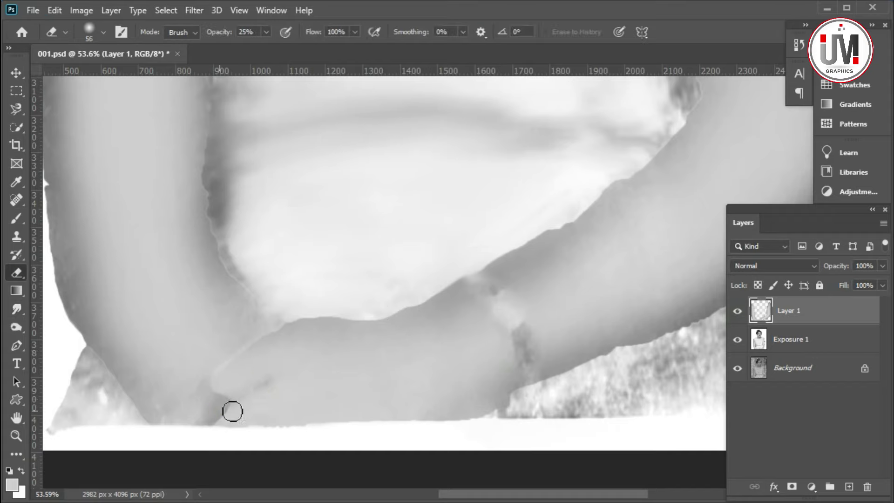
left_click(738, 311)
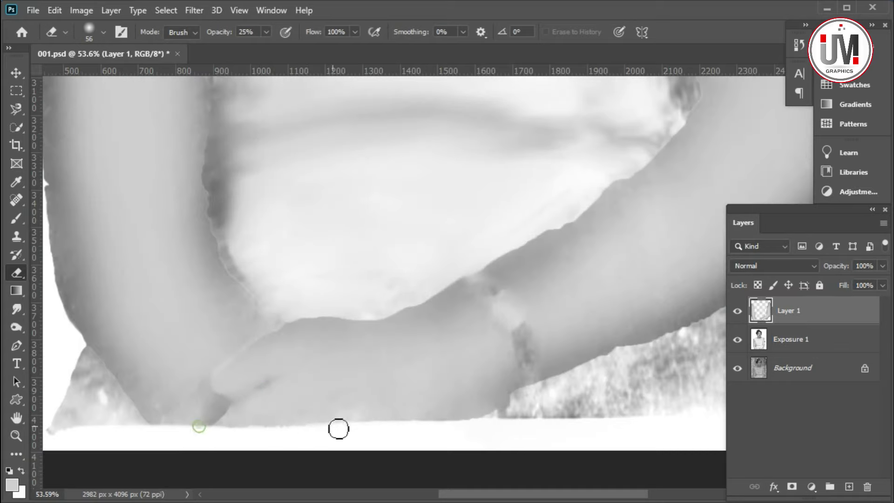
scroll(596, 289, "down", 1)
scroll(596, 288, "down", 1)
left_click_drag(580, 493, 605, 494)
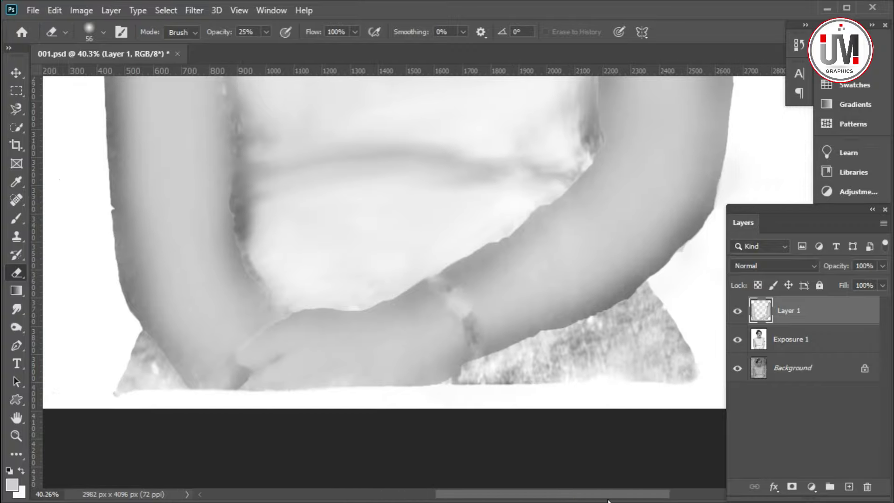
Smudge the forearm's lower edge at 51% strength with a 243 px brush.
left_click(14, 310)
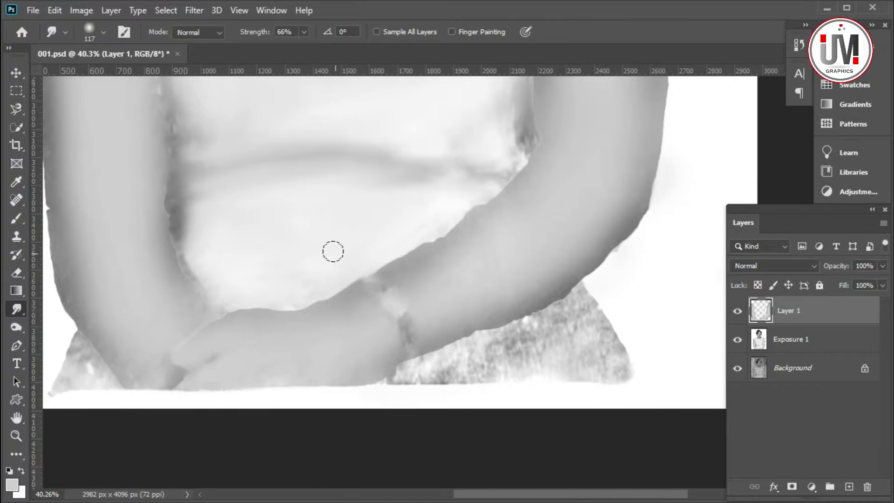
left_click(303, 32)
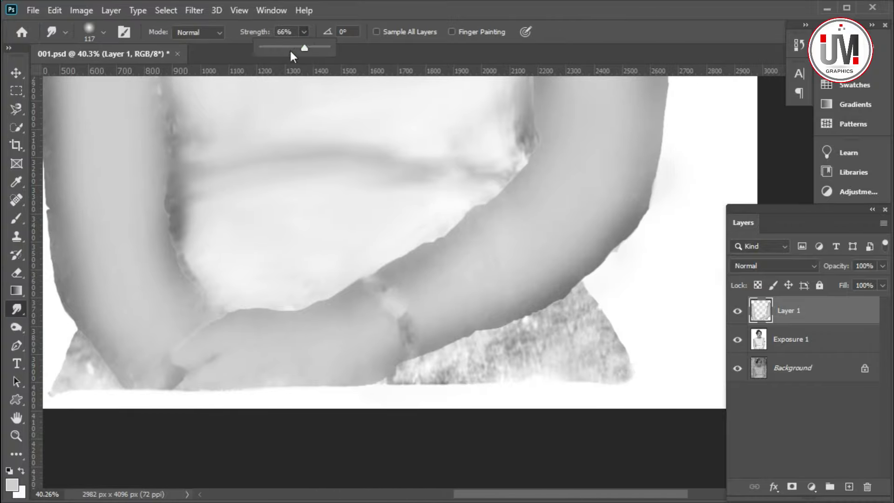
right_click(621, 314)
key("Return")
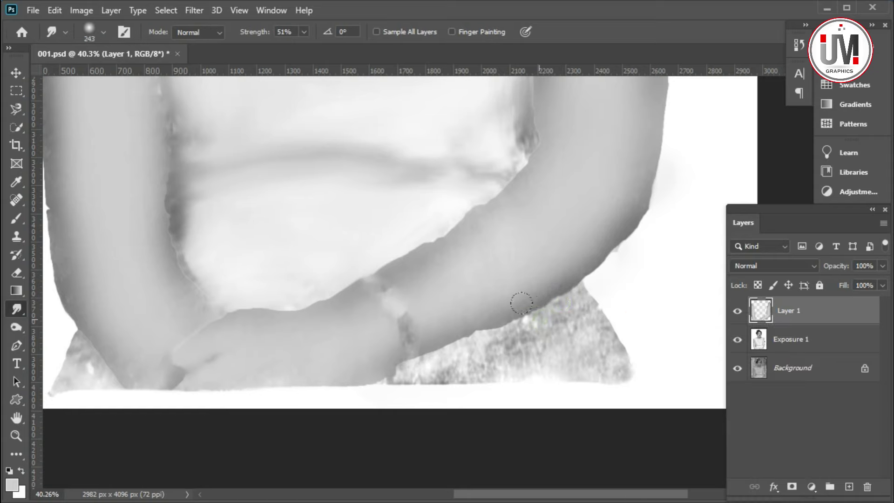
left_click_drag(451, 331, 547, 291)
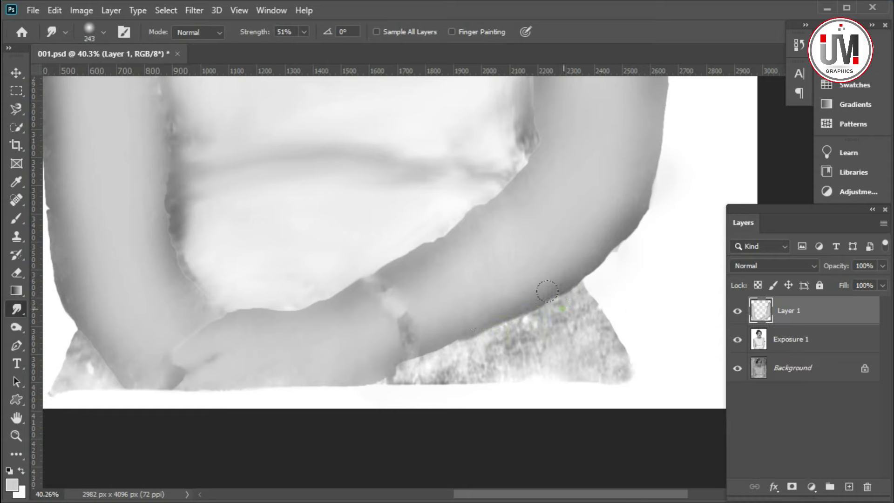
Resize the smudge brush to 183 px and smooth the dress-arm boundary.
right_click(455, 192)
key("Return")
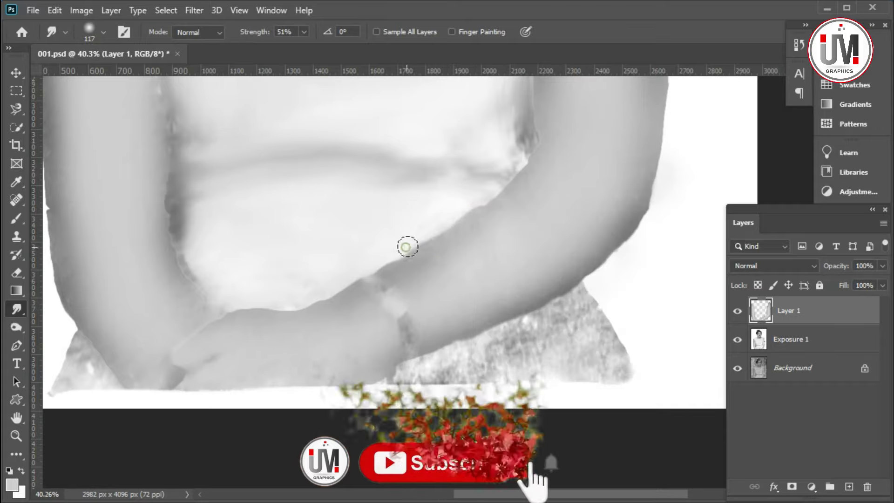
scroll(512, 202, "up", 5)
right_click(617, 255)
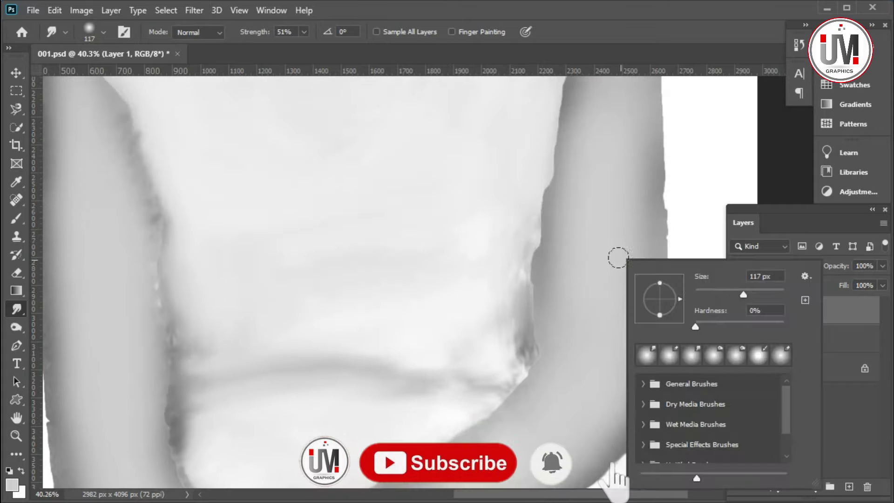
key("Return")
left_click_drag(529, 200, 524, 295)
mouse_move(531, 256)
left_mouse_down()
mouse_move(541, 146)
mouse_move(551, 202)
left_mouse_up()
Smooth the right shoulder outline down along the arm.
scroll(540, 120, "up", 2)
scroll(555, 144, "up", 2)
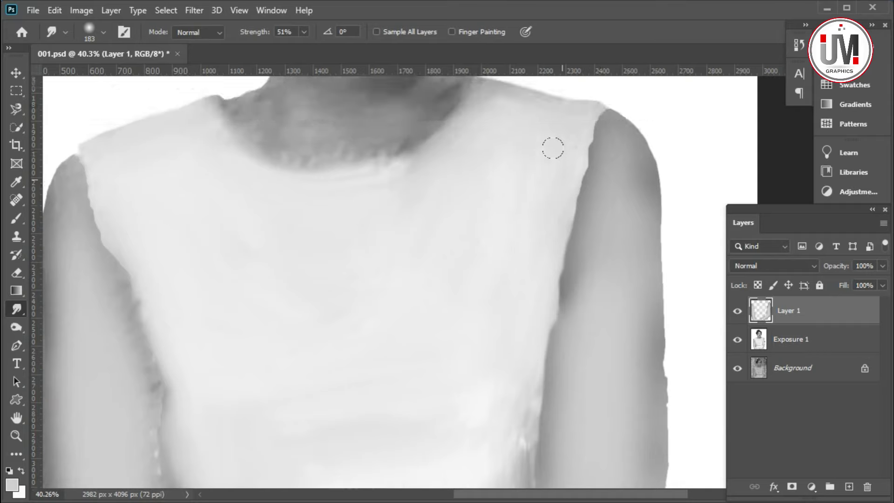
mouse_move(576, 120)
left_mouse_down()
mouse_move(588, 124)
mouse_move(585, 145)
mouse_move(563, 189)
mouse_move(552, 253)
left_mouse_up()
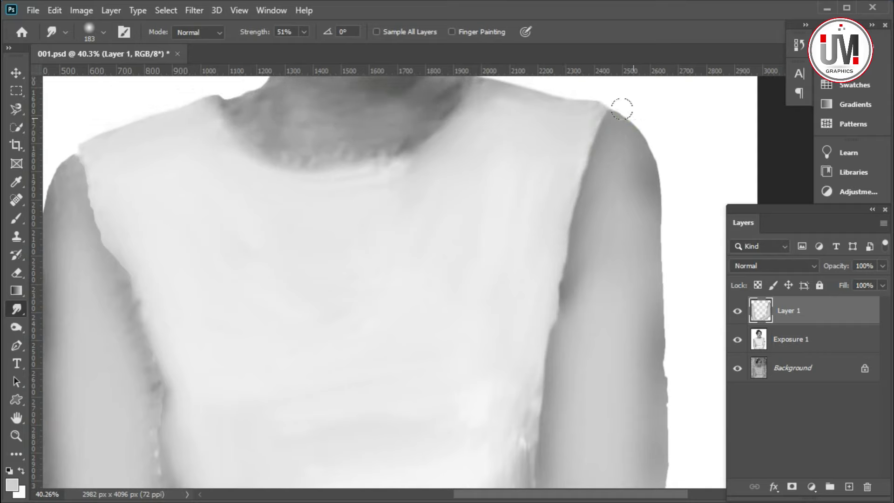
mouse_move(619, 109)
left_mouse_down()
mouse_move(643, 135)
mouse_move(646, 182)
left_mouse_up()
Blend the forearm's lower edge toward the wrist.
scroll(637, 145, "down", 2)
scroll(636, 146, "down", 2)
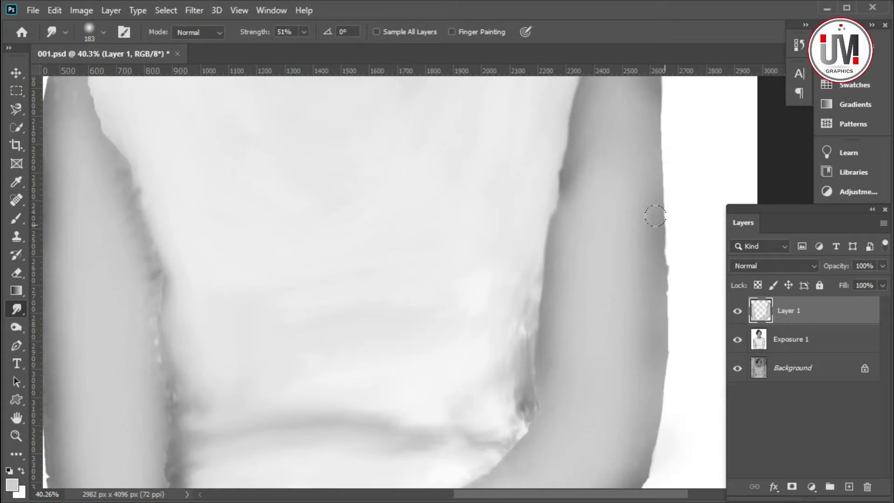
scroll(659, 239, "down", 1)
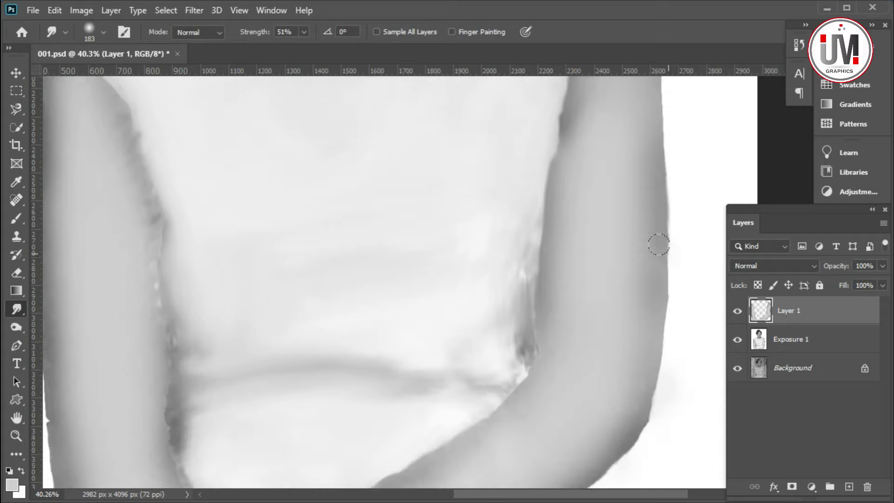
scroll(656, 247, "down", 1)
scroll(649, 309, "down", 1)
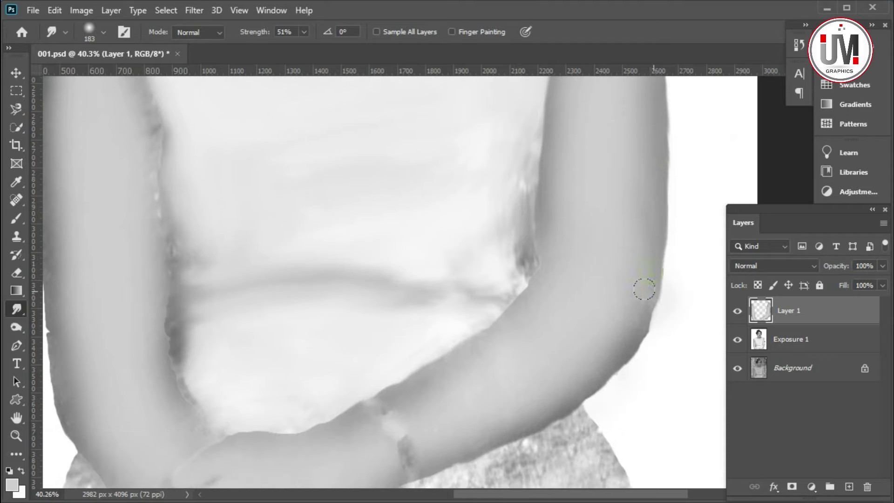
scroll(638, 322, "down", 1)
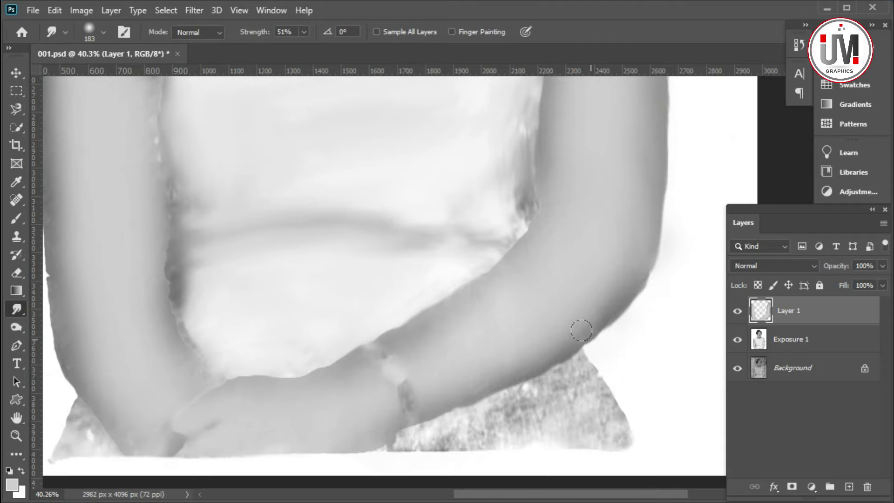
left_click_drag(576, 330, 529, 358)
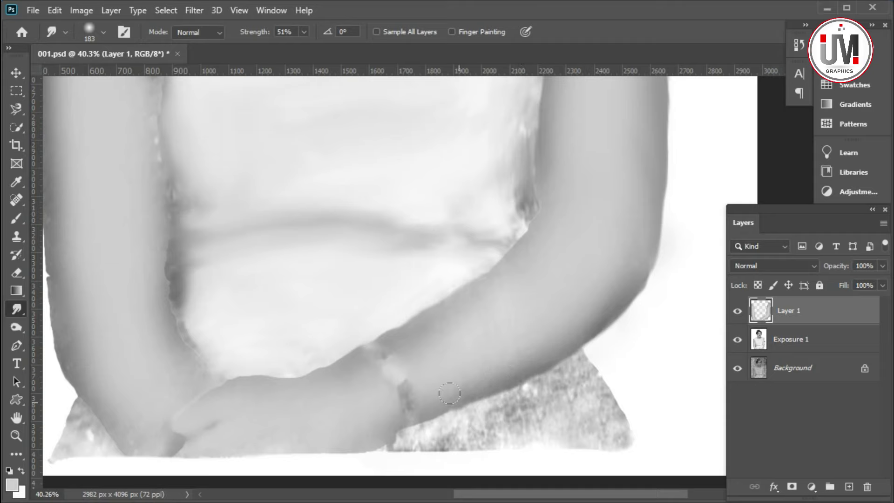
left_click_drag(645, 294, 589, 318)
Smooth the dress hem near the hands and above the forearm, then zoom out to the whole portrait.
scroll(485, 272, "down", 1)
left_click_drag(231, 345, 221, 342)
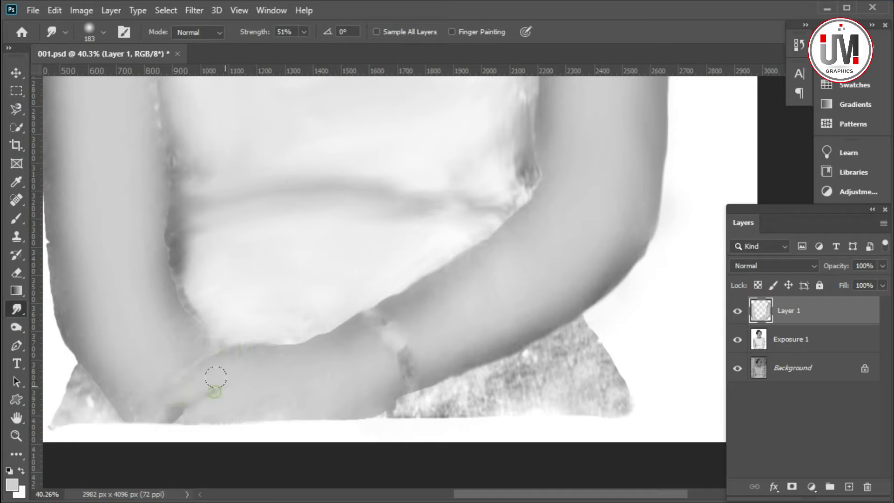
left_click_drag(356, 294, 380, 285)
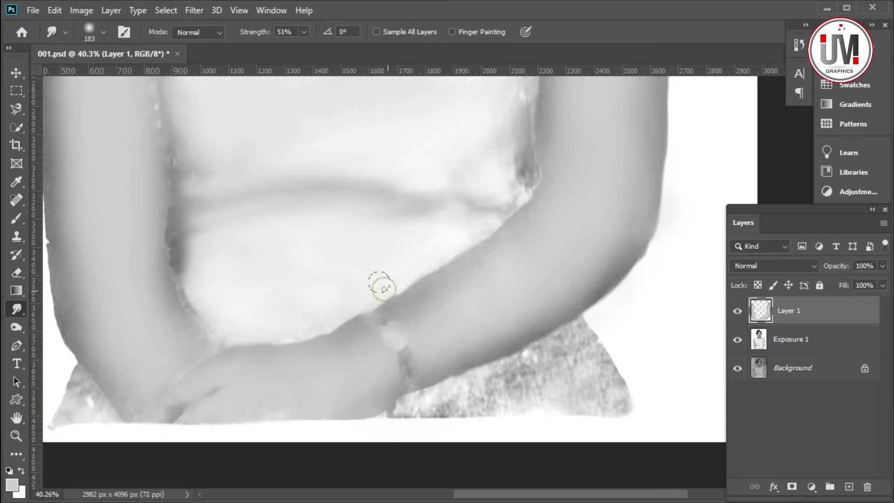
scroll(403, 381, "down", 1)
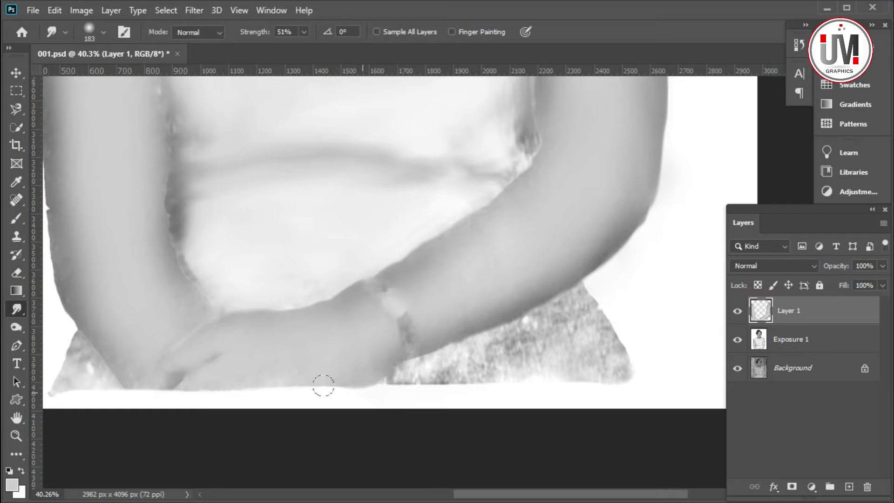
key("z")
left_click_drag(466, 373, 389, 373)
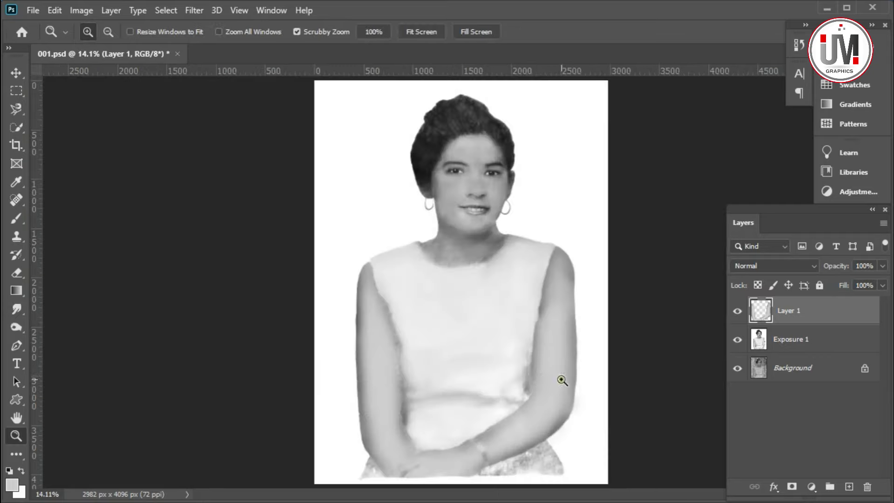
Zoom in on the left shoulder and smudge away specks along its outer edge at 51% strength.
left_click(561, 380)
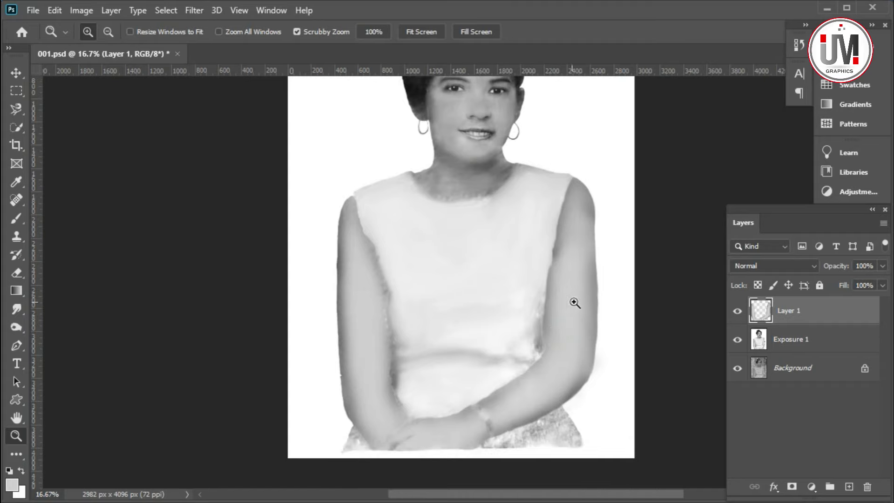
left_click(384, 250)
left_click(345, 230)
left_click(384, 225)
left_click(17, 307)
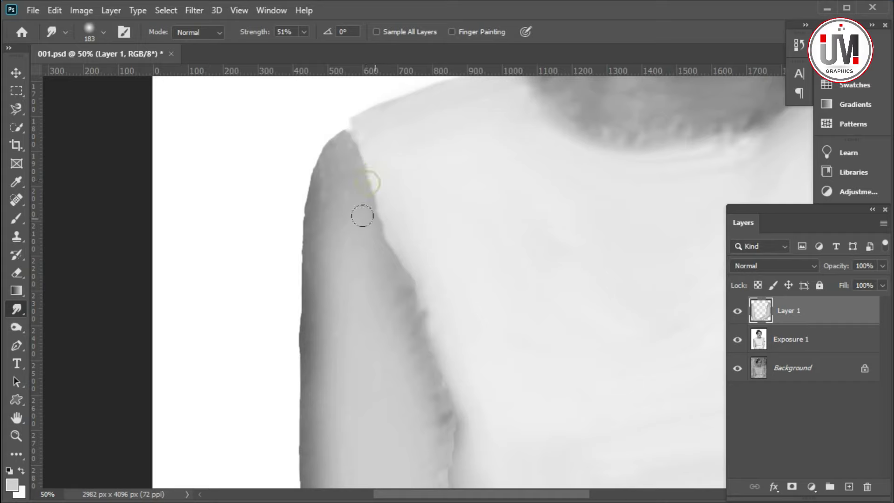
left_click_drag(408, 297, 393, 204)
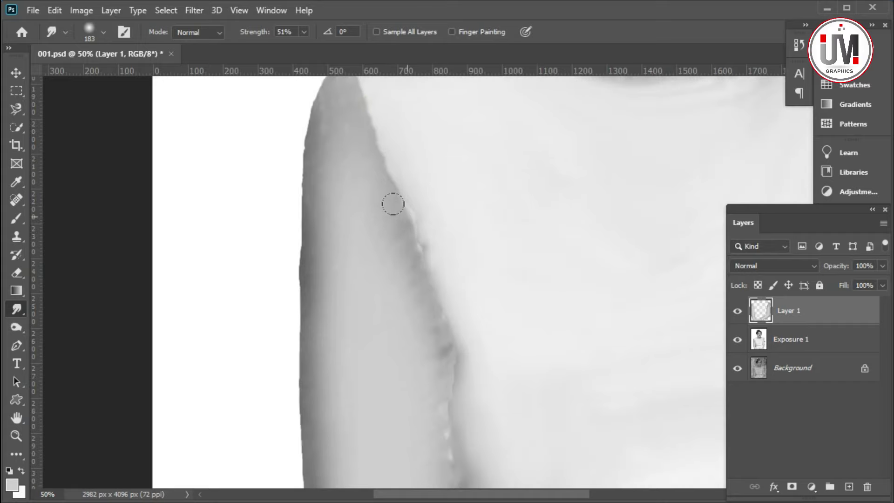
Resize the smudge brush to 111 px for further edge blending, then fit the photo on screen.
scroll(419, 252, "down", 2)
scroll(443, 288, "down", 2)
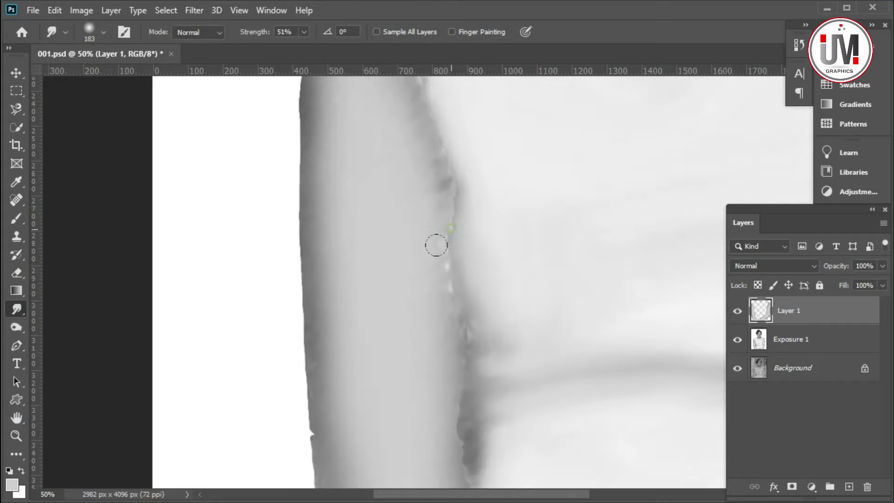
scroll(440, 303, "down", 2)
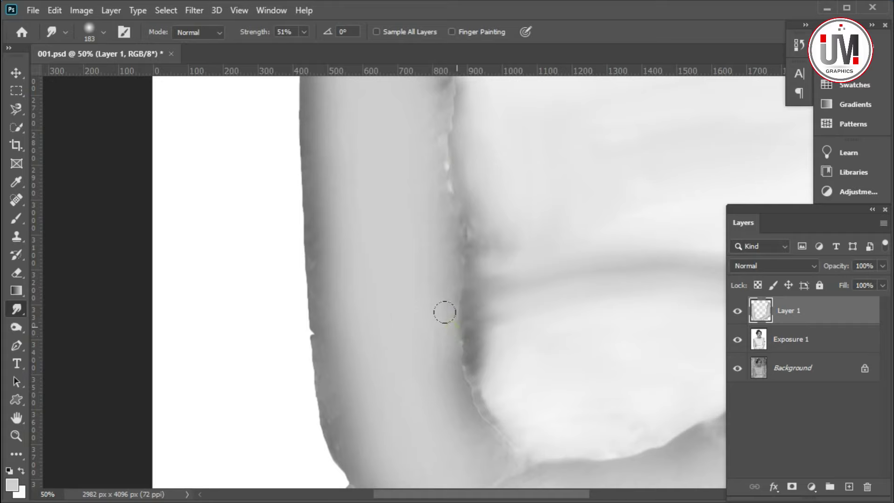
scroll(461, 403, "down", 1)
right_click(356, 328)
key("Return")
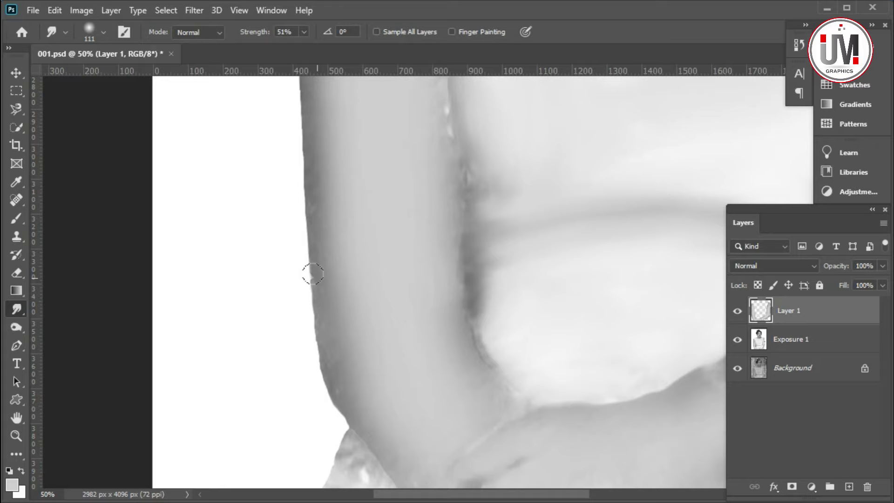
scroll(312, 272, "up", 1)
scroll(307, 265, "up", 2)
scroll(302, 254, "up", 1)
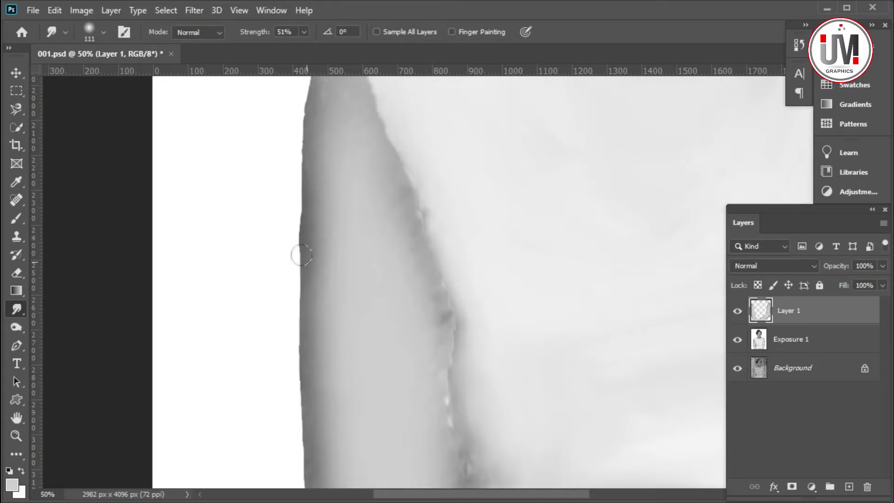
scroll(302, 202, "up", 1)
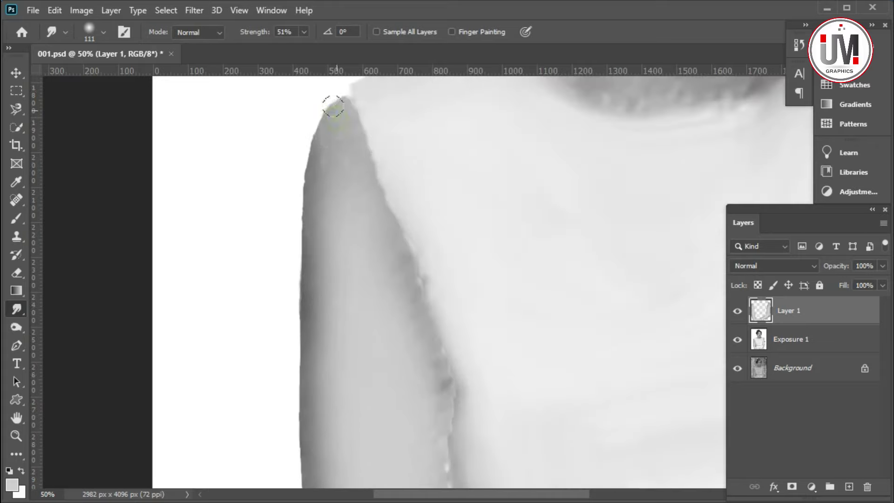
key("z")
key("ctrl+0")
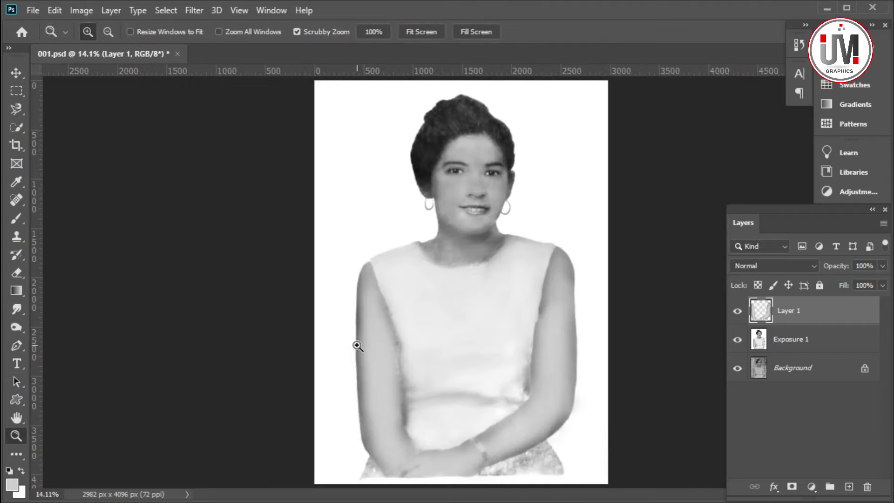
Add a Levels adjustment layer with the midtone slider at 0.85.
left_click(812, 491)
left_click(764, 295)
left_click_drag(719, 187, 728, 185)
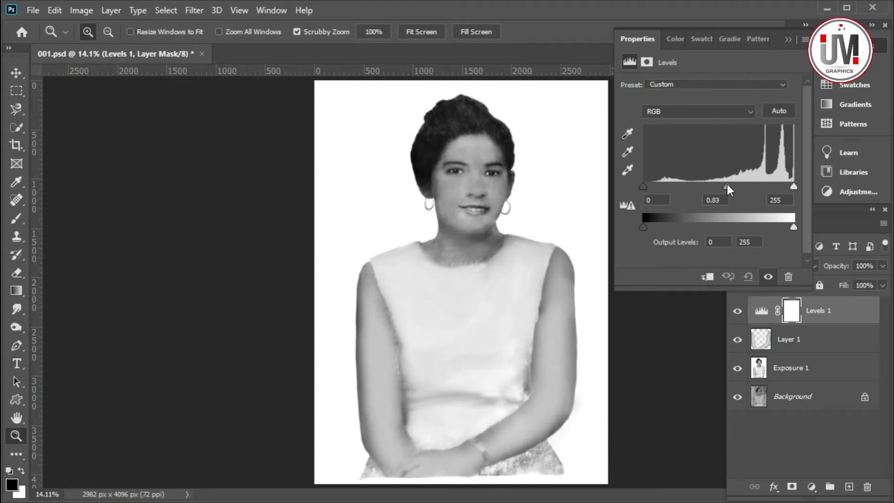
left_click(792, 41)
Zoom in on the face and set up a 432 px Brush at 100% opacity.
left_click_drag(465, 235, 476, 252)
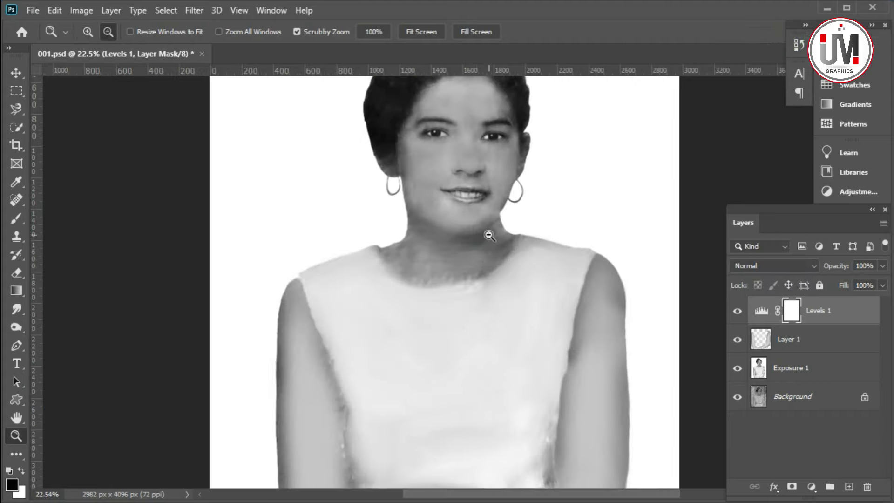
left_click(16, 217)
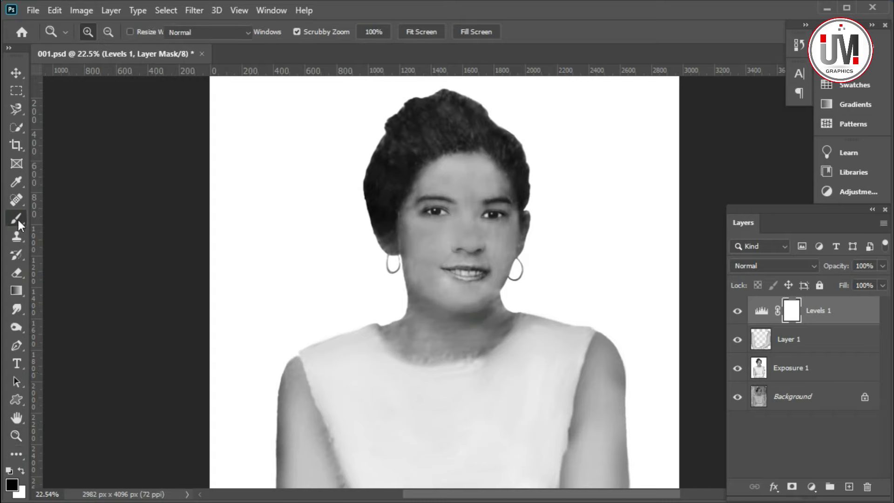
right_click(370, 248)
left_click_drag(535, 285, 551, 285)
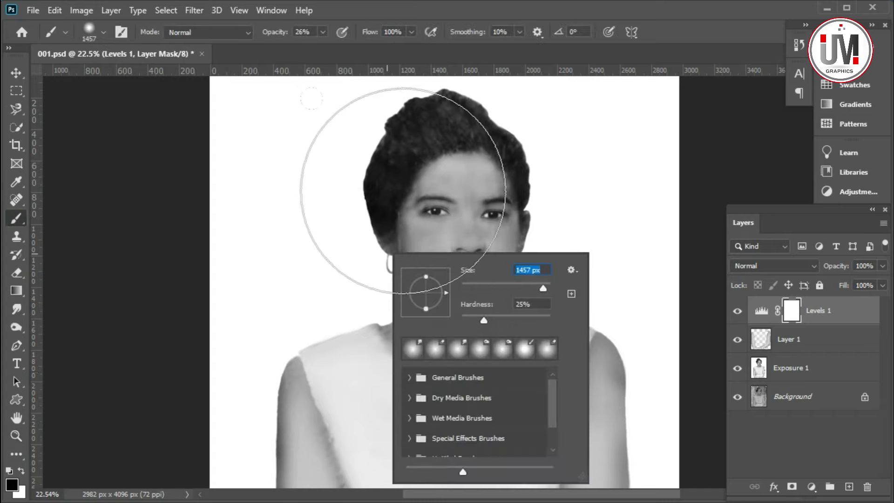
key("Return")
left_click_drag(323, 32, 377, 49)
right_click(506, 269)
left_click_drag(670, 306, 649, 306)
key("Return")
Paint black over the hair on the Levels mask, then select Levels 1, Exposure 1 and Layer 1.
left_click_drag(465, 117, 384, 169)
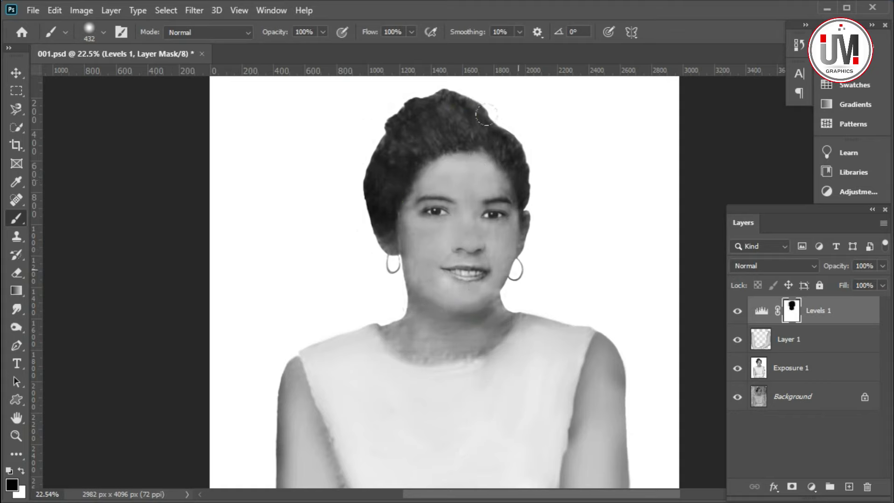
left_click(21, 471)
left_click_drag(354, 172, 512, 149)
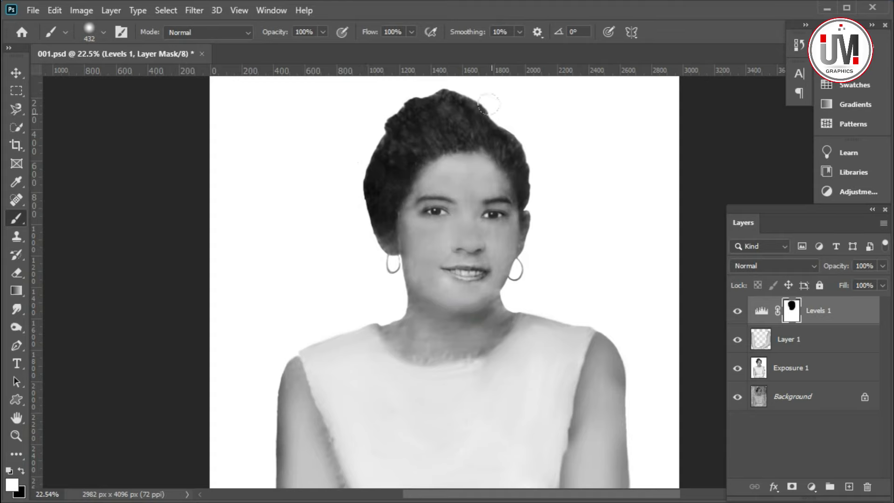
left_click(15, 435)
left_click_drag(387, 363, 367, 362)
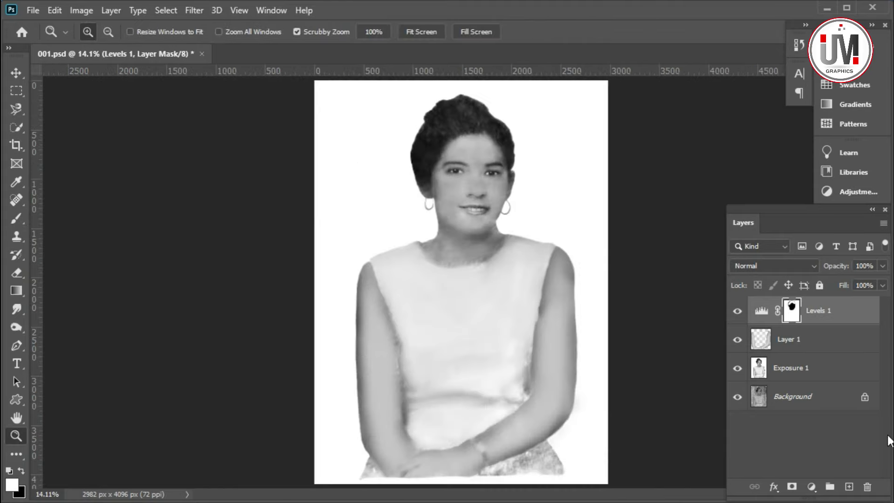
left_click(804, 374, "ctrl")
left_click(811, 348, "ctrl")
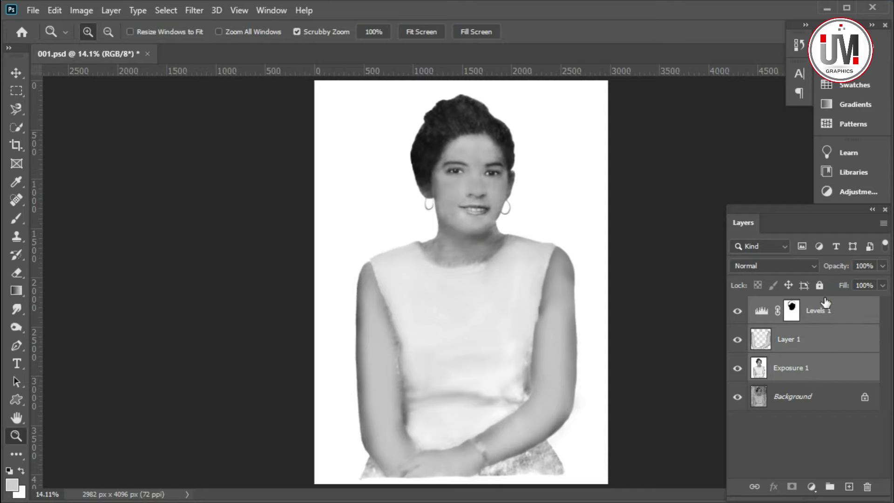
Merge the selected layers with Ctrl+E, compare with the original, and zoom to the neckline.
key("ctrl+e")
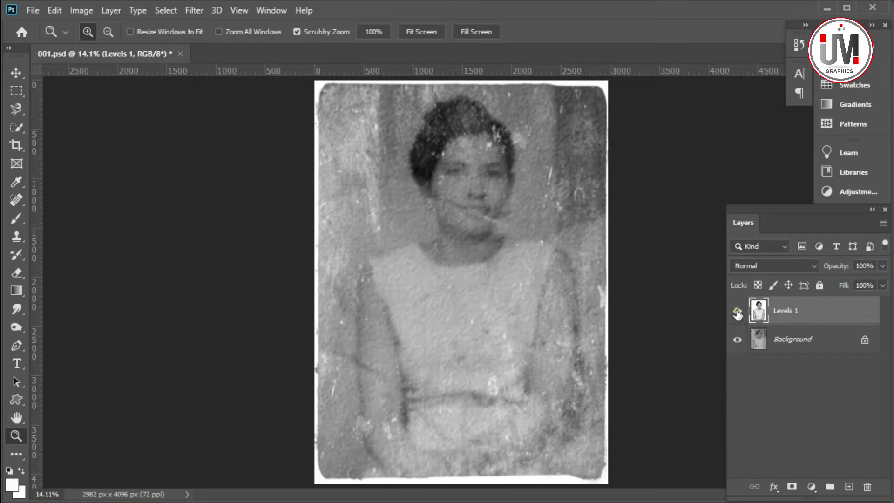
left_click(737, 312)
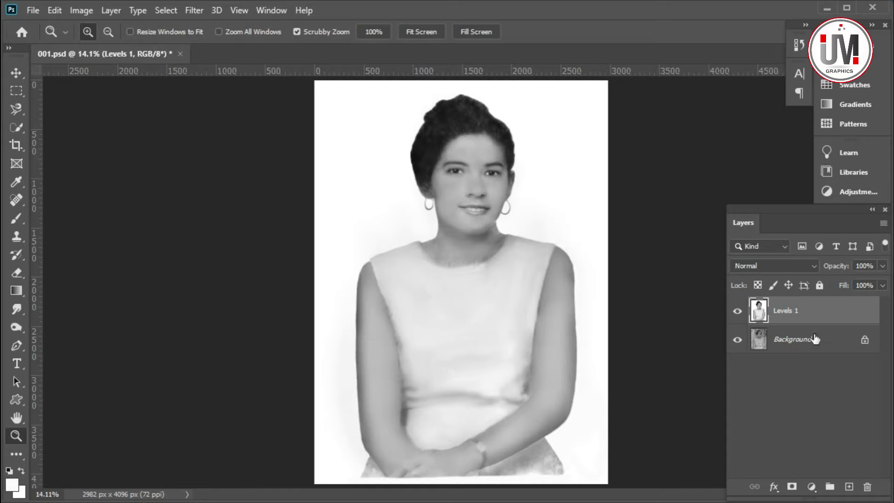
left_click(467, 251)
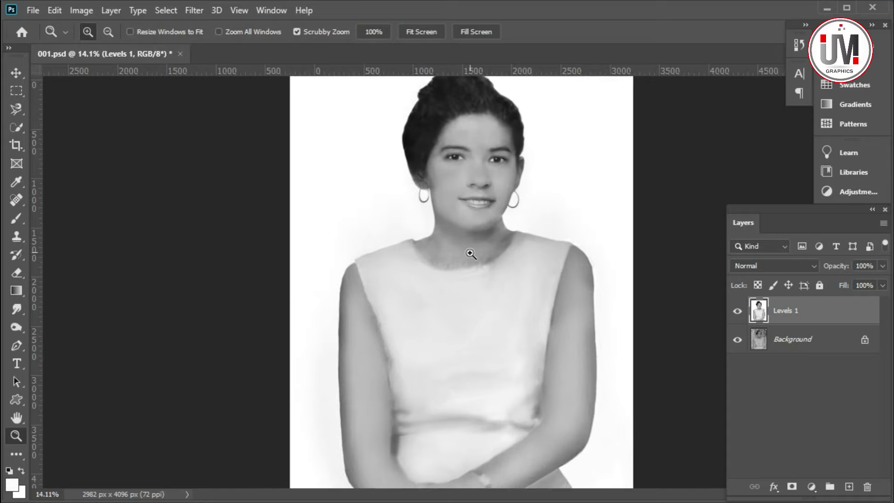
left_click(456, 249)
left_click(458, 290)
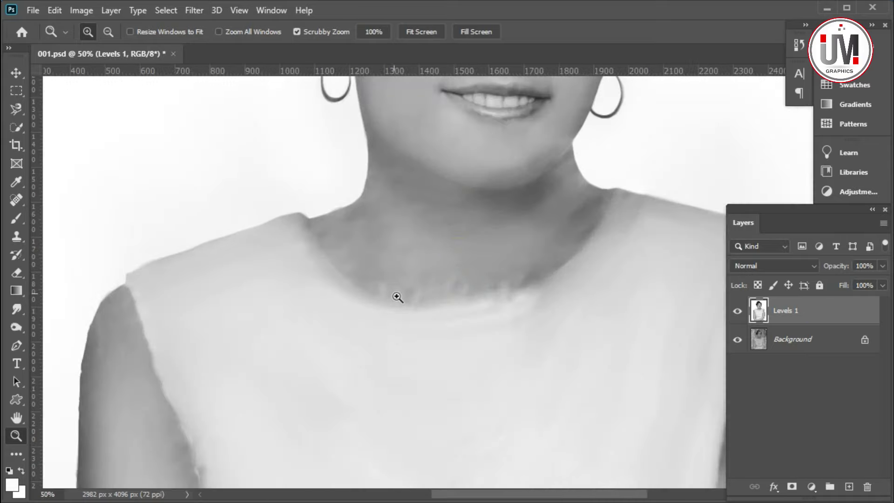
scroll(129, 309, "up", 2)
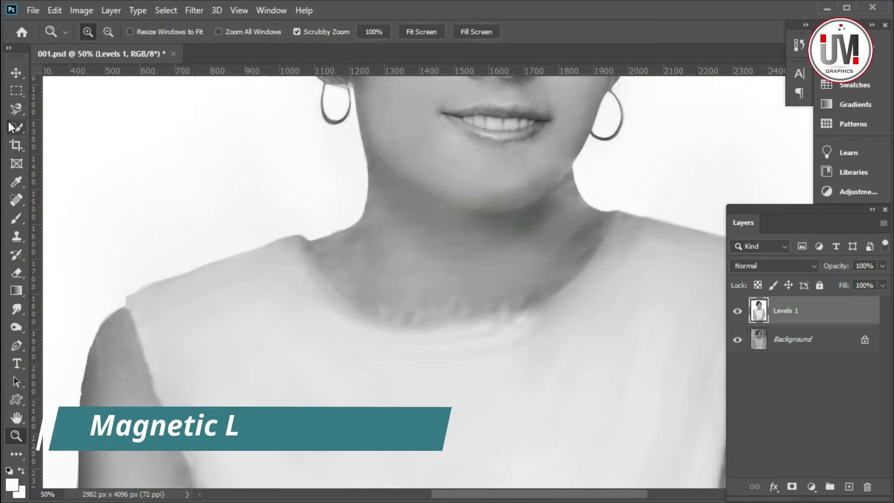
Start a Magnetic Lasso selection at the left end of the dress neckline.
key("l")
left_click(311, 245)
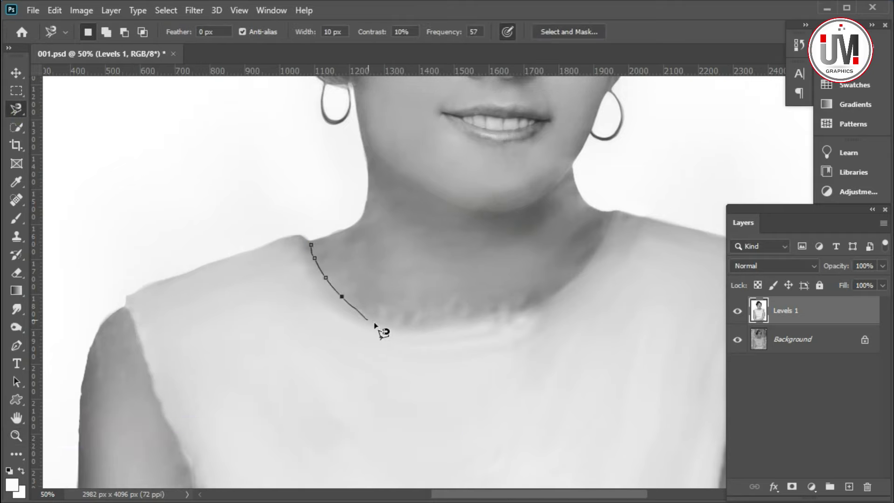
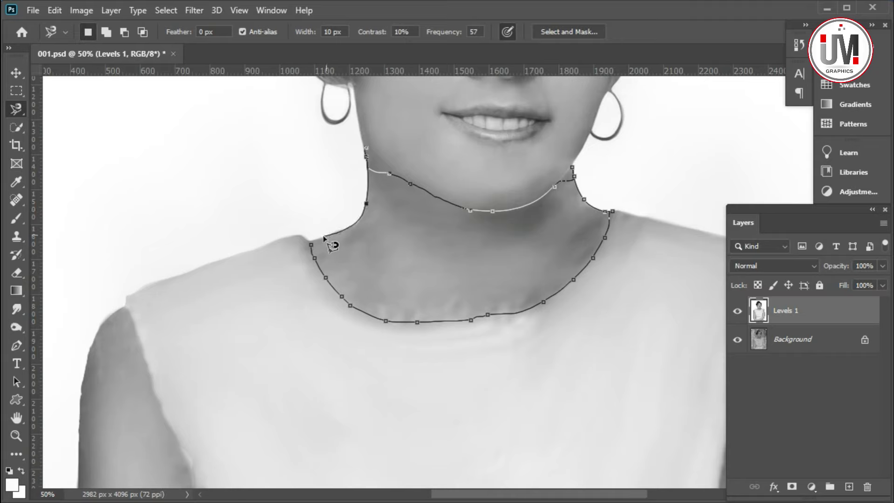
Close the Magnetic Lasso selection around the neck and zoom in on it.
left_click(319, 252)
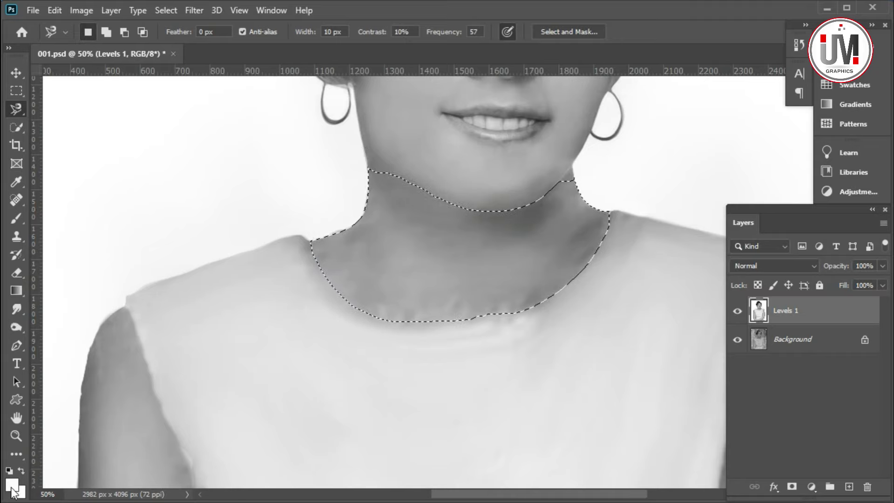
left_click(15, 435)
left_click(571, 307)
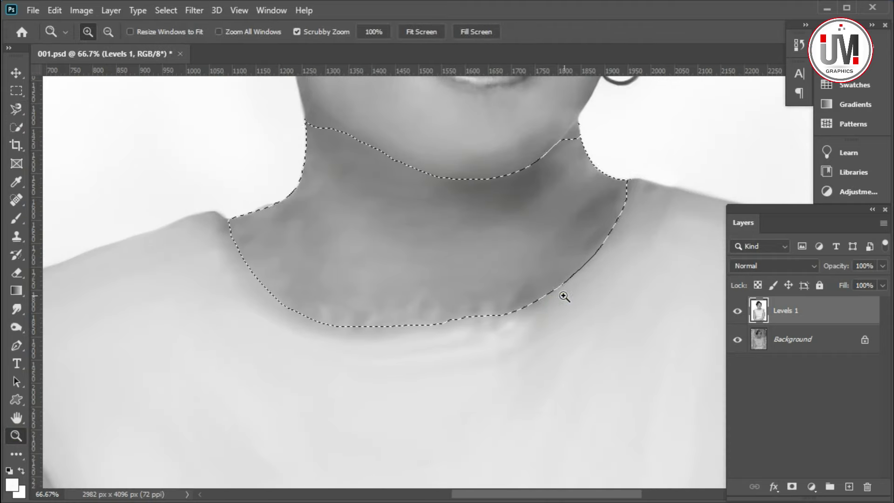
Set the Smudge tool strength to 43%.
left_click(16, 308)
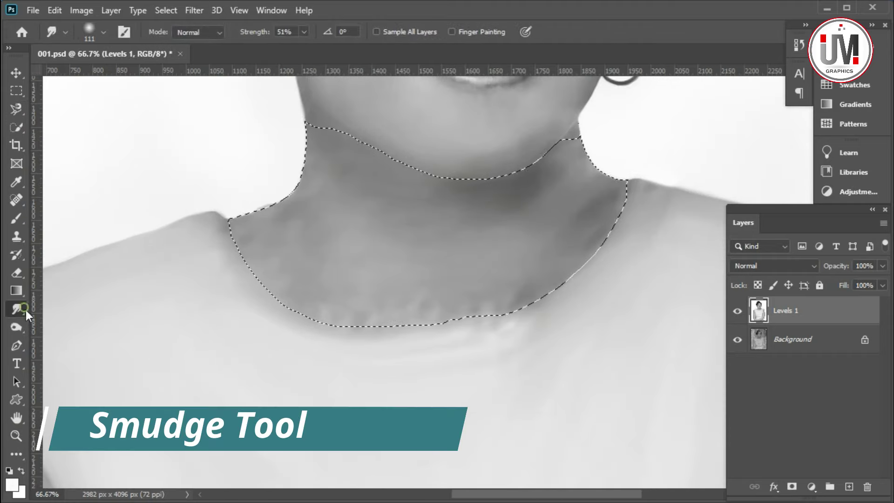
left_click(303, 31)
left_click_drag(305, 48, 300, 48)
left_click(401, 296)
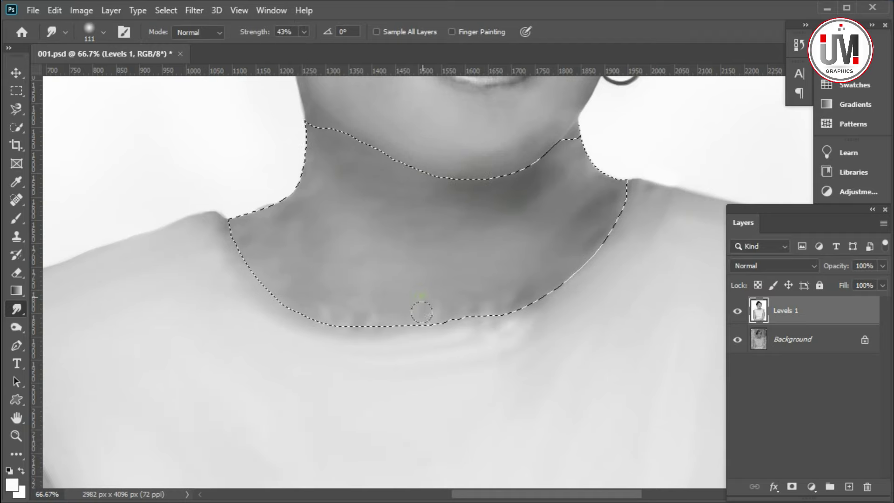
Smudge the blotchy neck shading from the chin and right edge toward the collar.
mouse_move(542, 289)
left_mouse_down()
mouse_move(601, 192)
mouse_move(585, 240)
mouse_move(465, 314)
mouse_move(315, 293)
mouse_move(250, 265)
mouse_move(217, 231)
mouse_move(278, 185)
left_mouse_up()
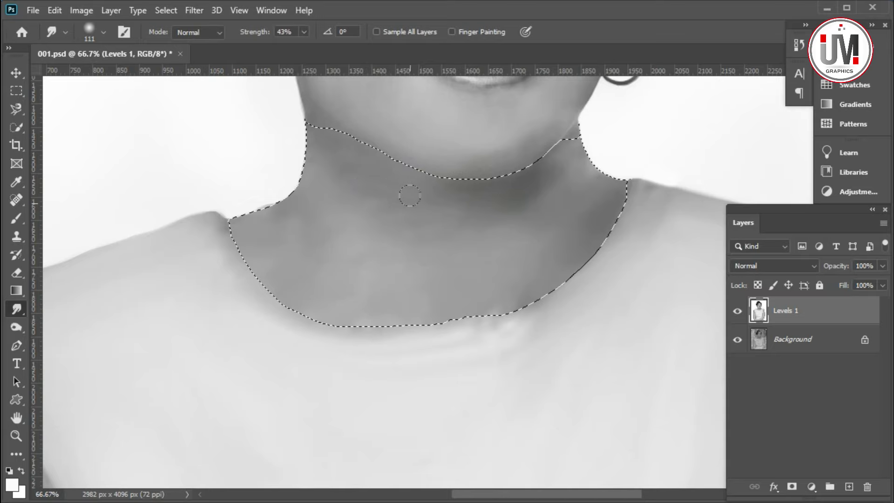
left_click_drag(329, 275, 334, 310)
mouse_move(575, 215)
left_mouse_down()
mouse_move(568, 199)
mouse_move(389, 243)
mouse_move(238, 236)
left_mouse_up()
scroll(140, 223, "down", 1)
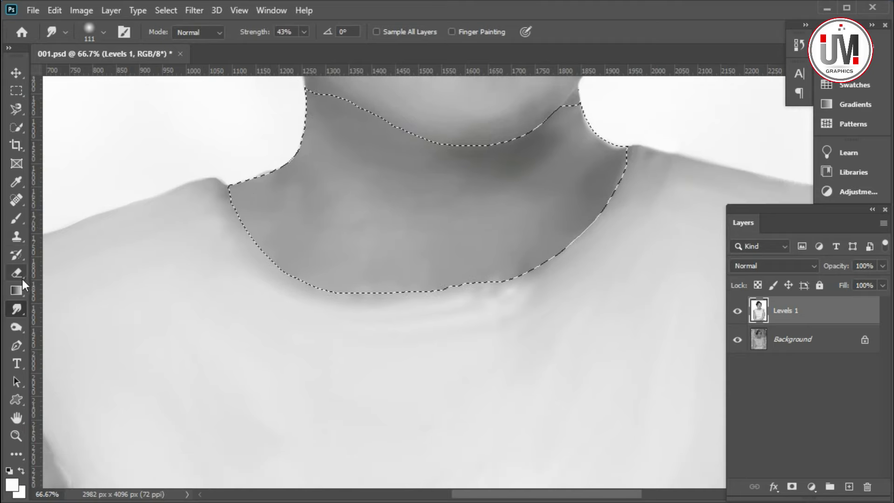
left_click(18, 328)
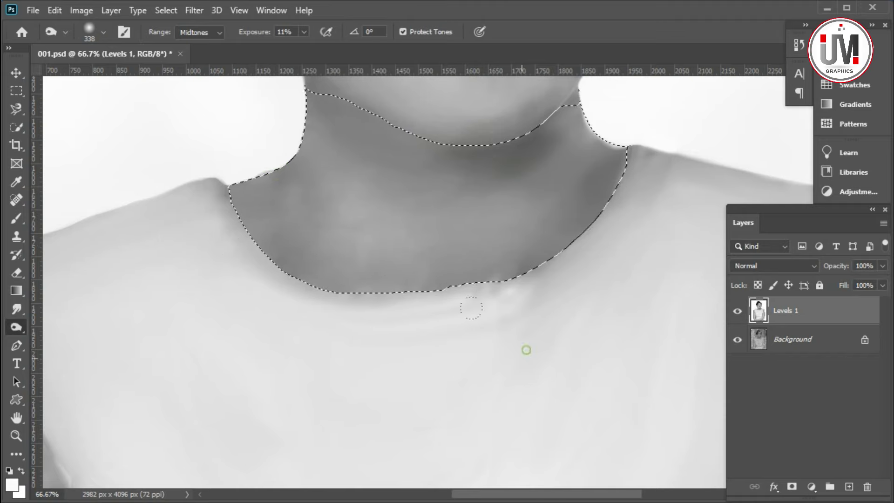
Set the toning brush size to 199 px.
right_click(355, 305)
left_click_drag(479, 342, 466, 341)
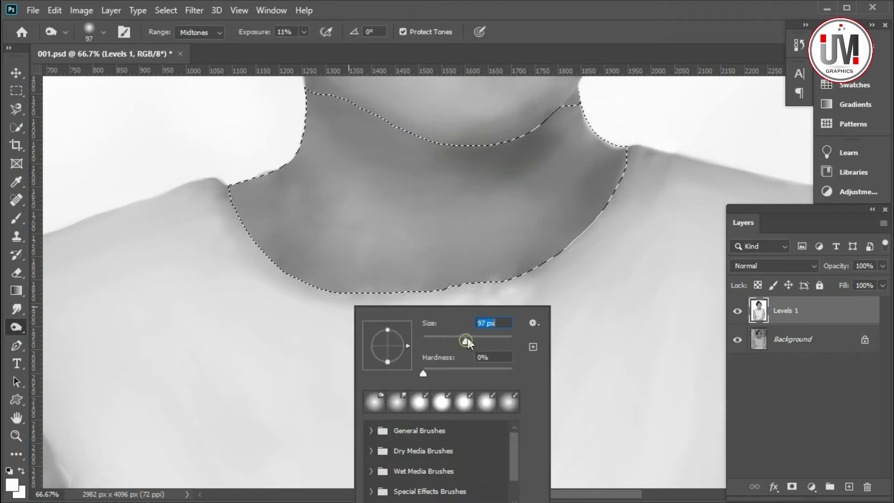
type("199")
key("Return")
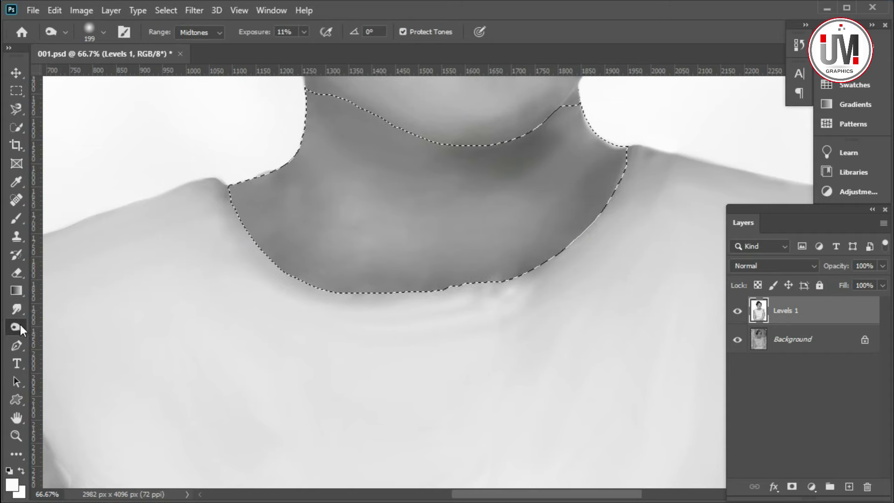
Switch to the Dodge tool at Shadows, 19% exposure, with a 202 px brush.
key("o")
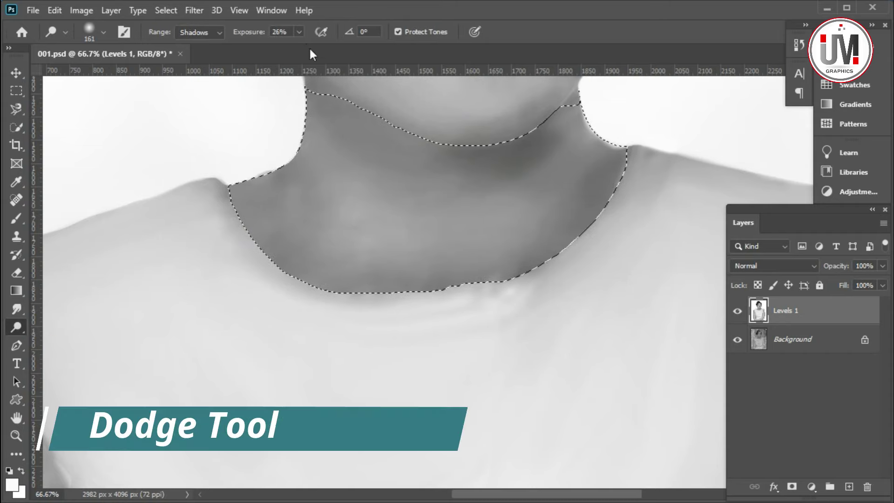
left_click(301, 33)
left_click_drag(300, 47, 295, 47)
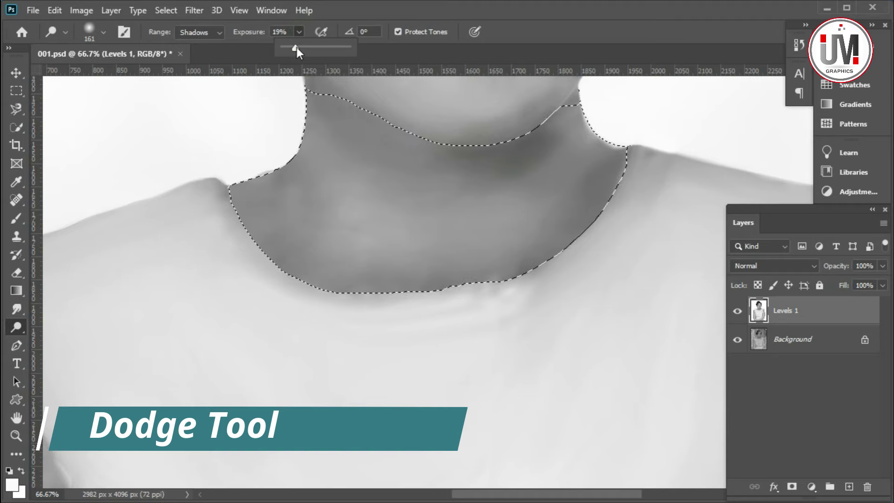
right_click(350, 224)
left_click_drag(406, 259, 419, 259)
key("Return")
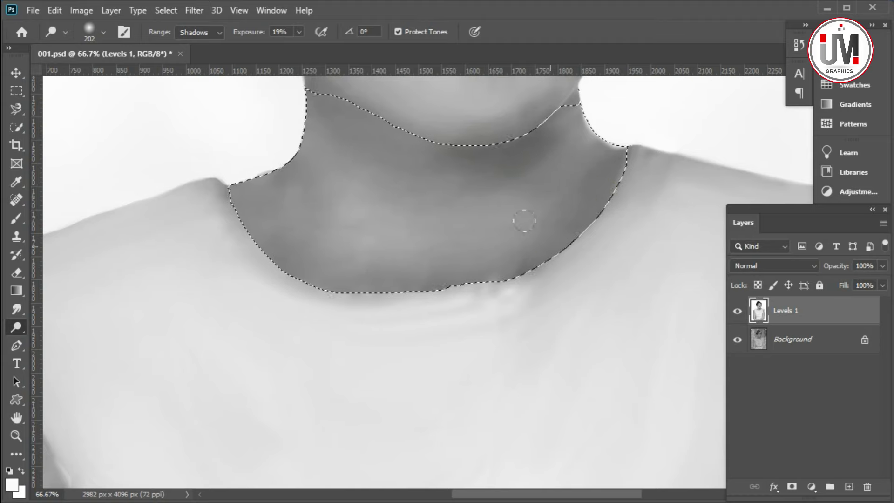
Invert the neck selection with Select Inverse.
left_click(17, 90)
right_click(362, 227)
left_click(373, 246)
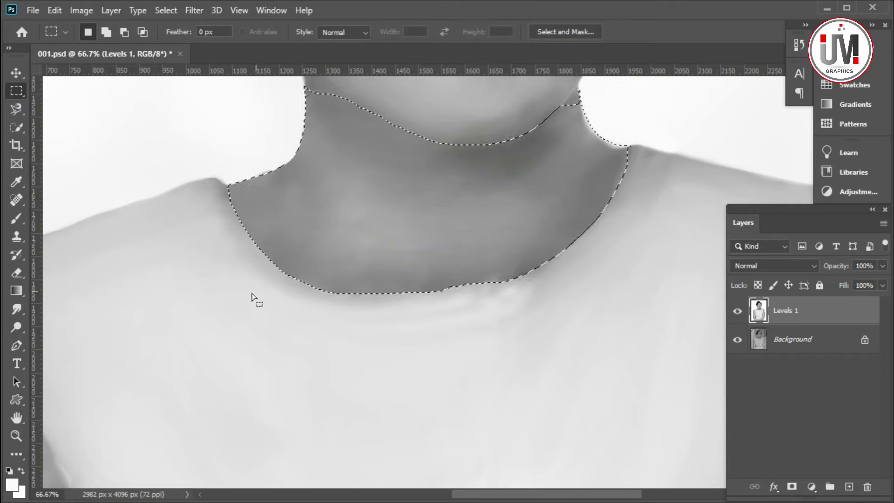
Smudge the neck's bottom edge and collar toward the right shoulder.
scroll(252, 296, "down", 1)
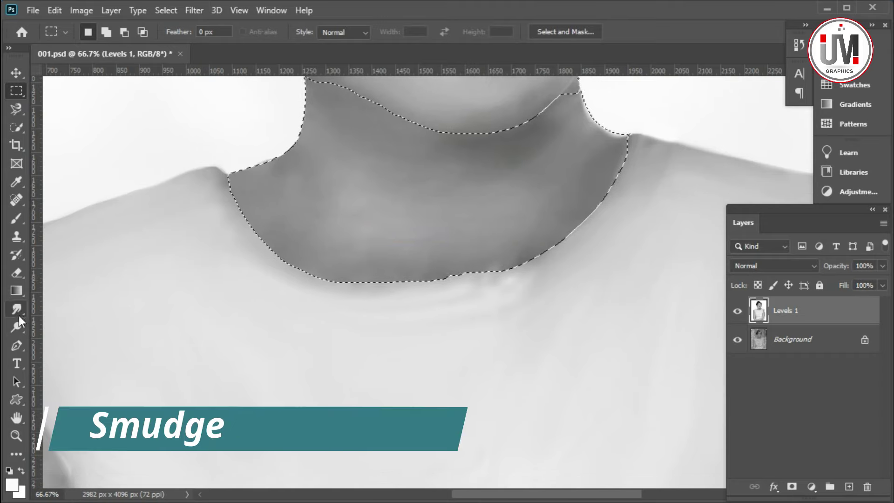
left_click(17, 311)
mouse_move(414, 300)
left_mouse_down()
mouse_move(319, 280)
mouse_move(369, 289)
mouse_move(360, 283)
mouse_move(515, 280)
mouse_move(453, 296)
mouse_move(543, 240)
mouse_move(523, 261)
left_mouse_up()
left_click_drag(625, 140, 652, 133)
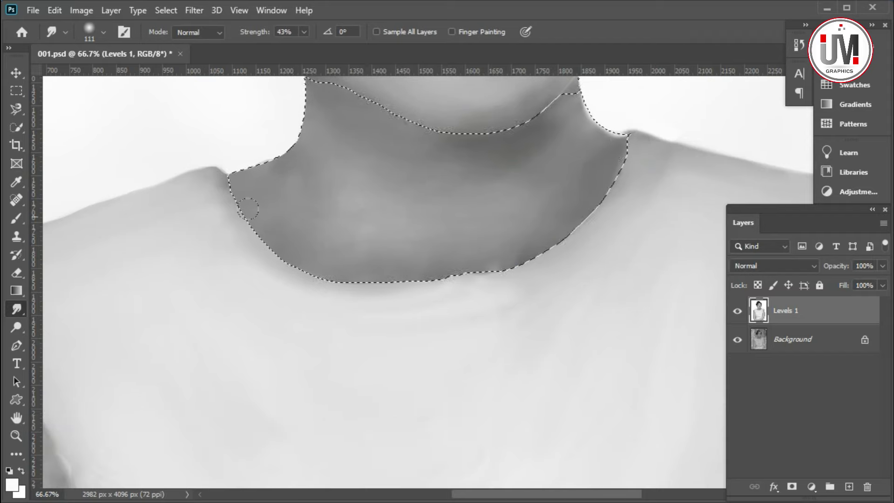
mouse_move(209, 189)
left_mouse_down()
mouse_move(295, 273)
mouse_move(462, 279)
mouse_move(597, 208)
left_mouse_up()
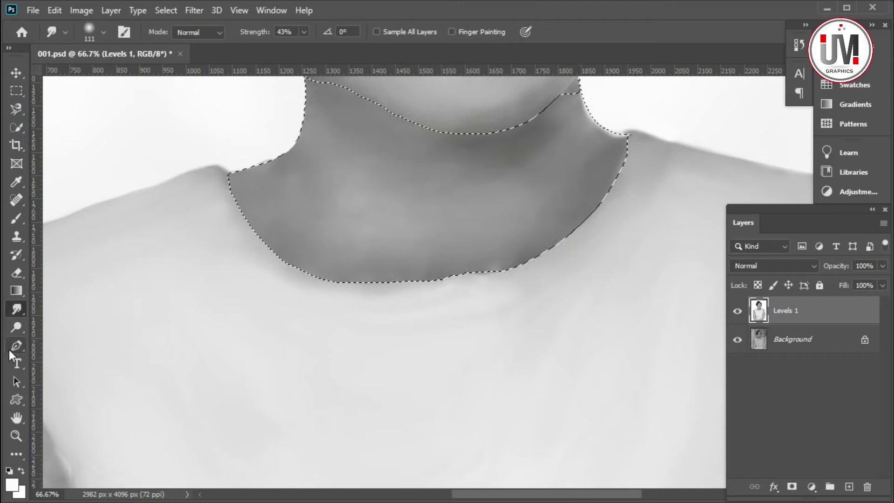
Switch to the Burn tool with a 174 px brush.
left_click(16, 325)
left_click(51, 341)
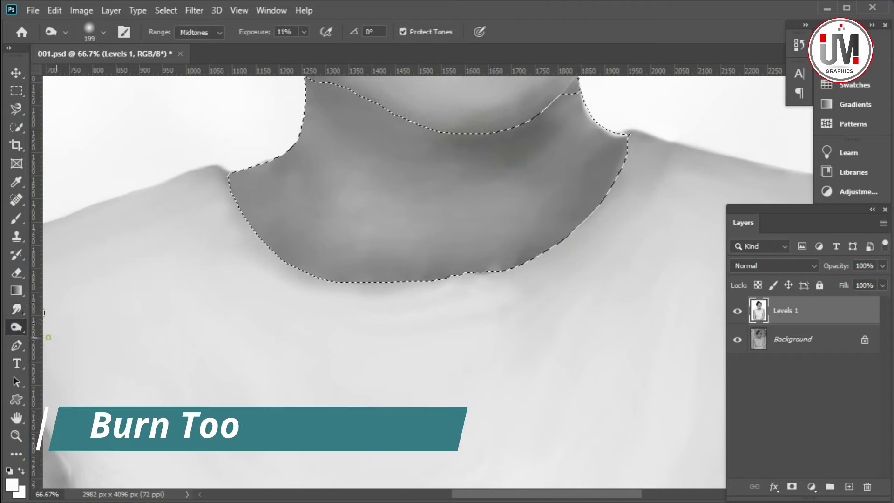
right_click(282, 250)
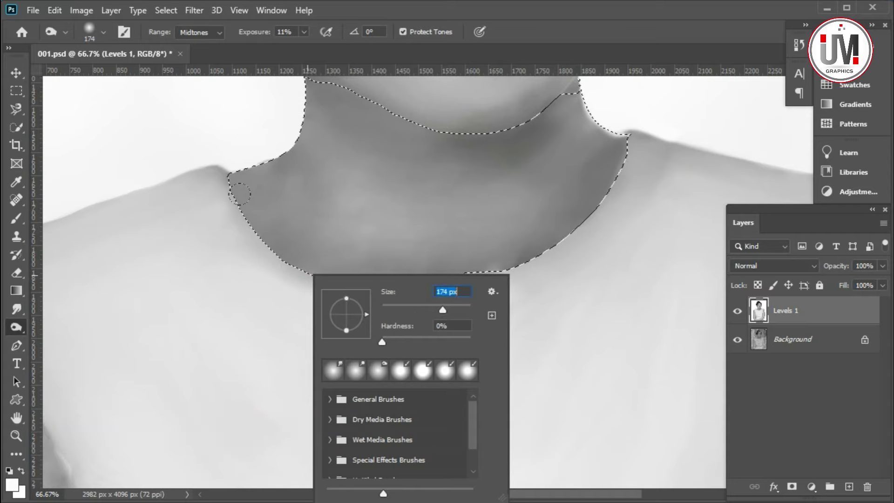
key("Return")
Lightly darken the neck's midtones from right to left, then deselect.
left_click_drag(509, 218, 313, 208)
left_click_drag(583, 174, 232, 213)
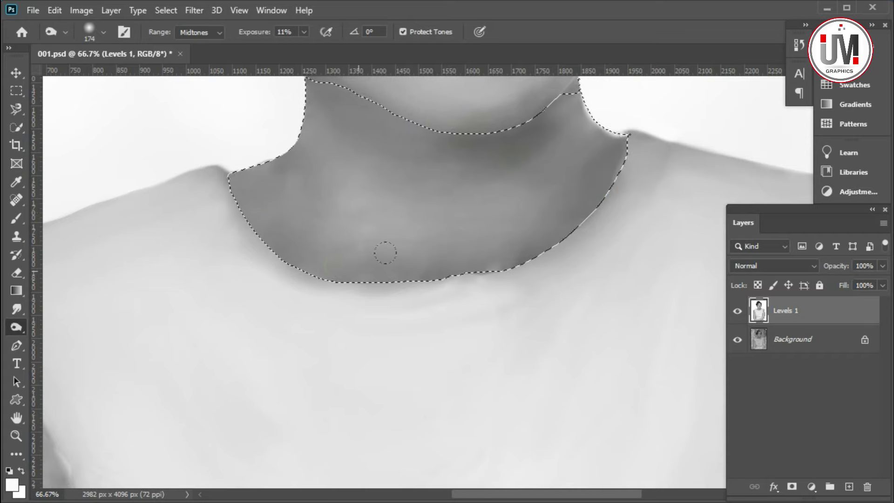
left_click_drag(585, 193, 309, 250)
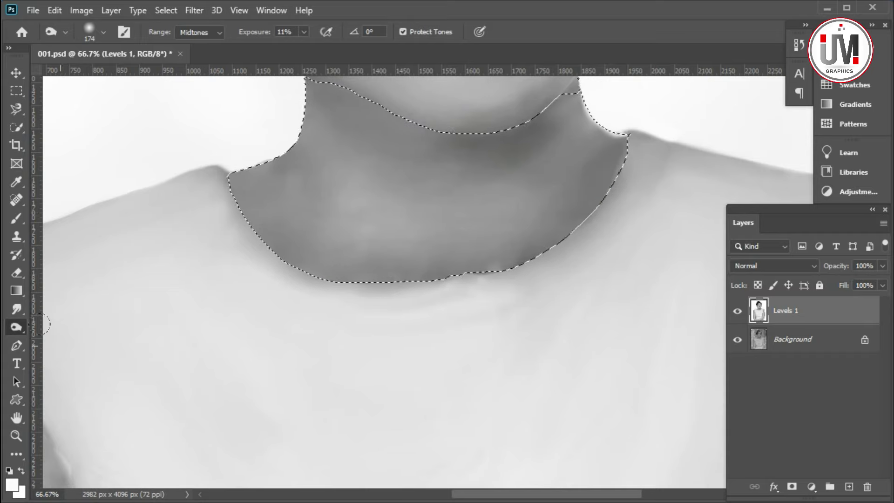
key("ctrl+d")
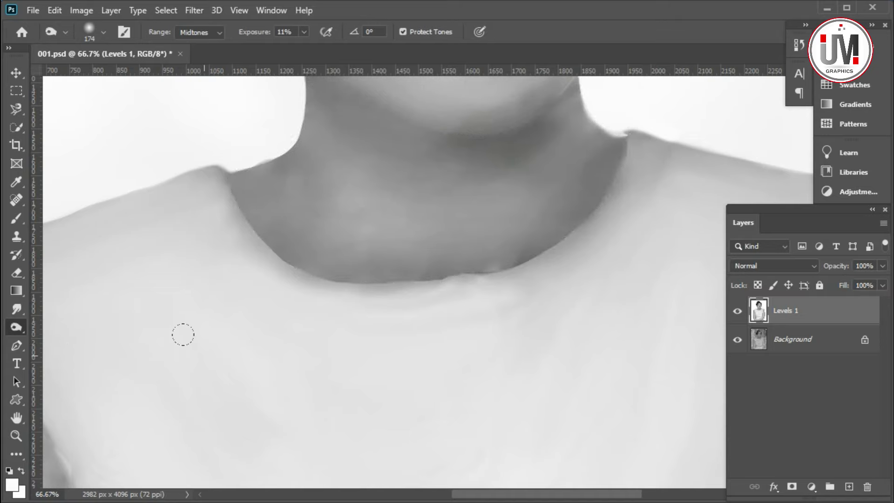
Smudge the neckline edge toward the left at 43% strength.
key("z")
scroll(285, 343, "down", 2)
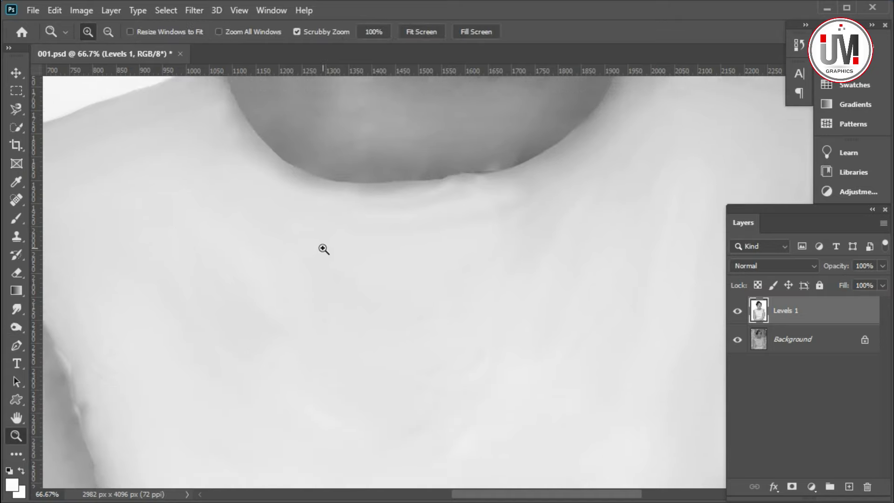
left_click(17, 327)
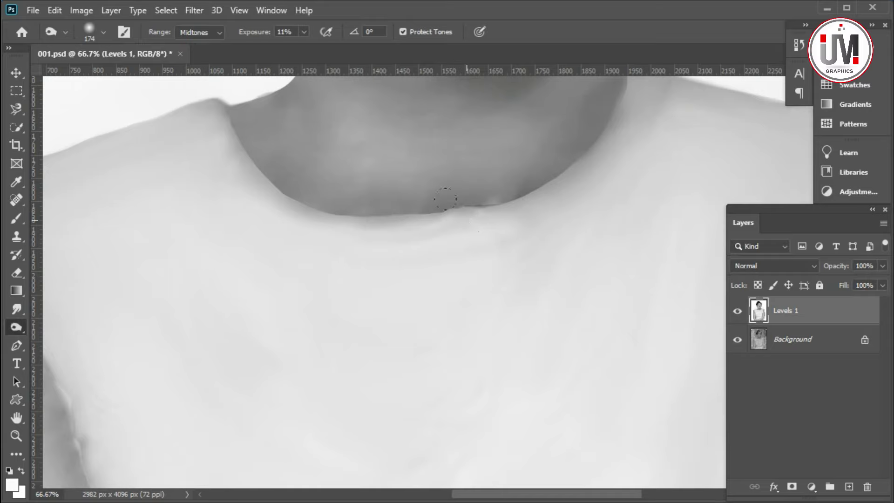
left_click(16, 309)
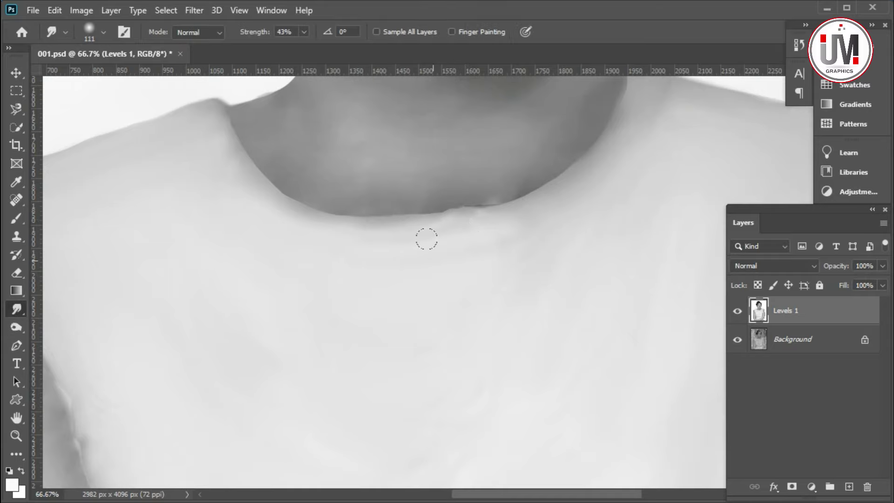
left_click_drag(446, 196, 422, 208)
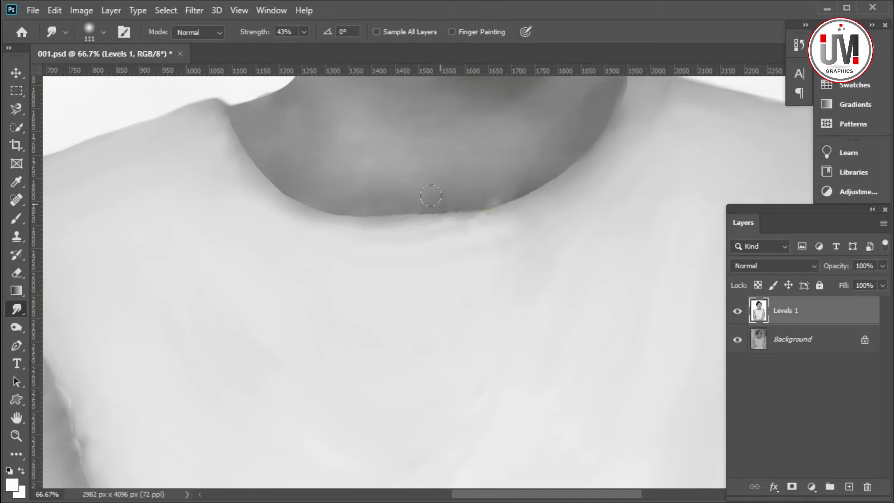
Shrink the Smudge brush to 94 px and smooth the left side of the neckline.
right_click(423, 208)
left_click_drag(461, 233, 455, 233)
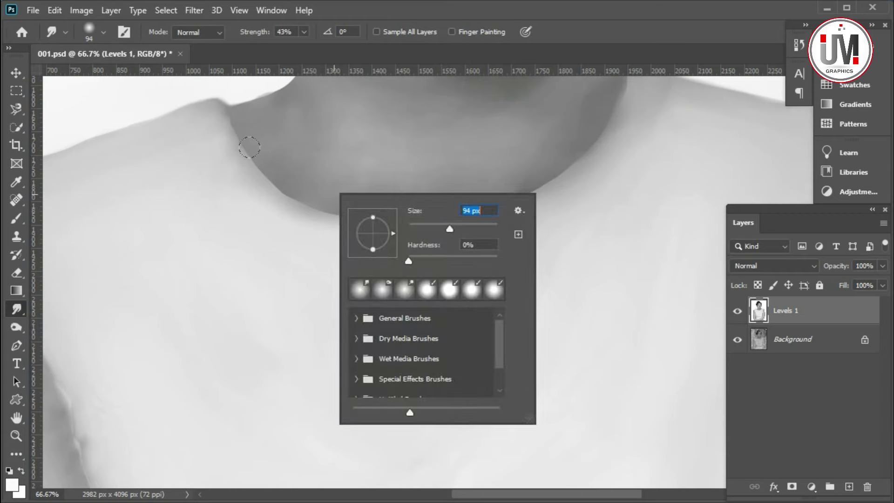
key("Return")
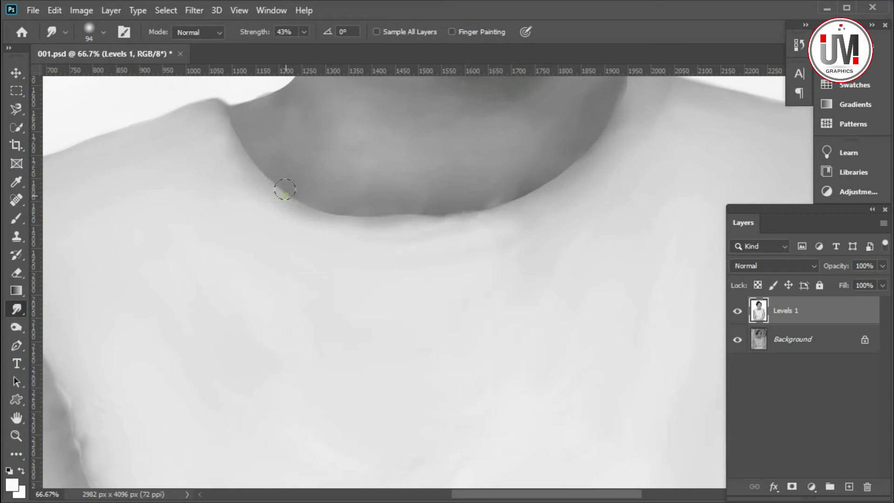
mouse_move(355, 210)
left_mouse_down()
mouse_move(348, 211)
mouse_move(413, 209)
left_mouse_up()
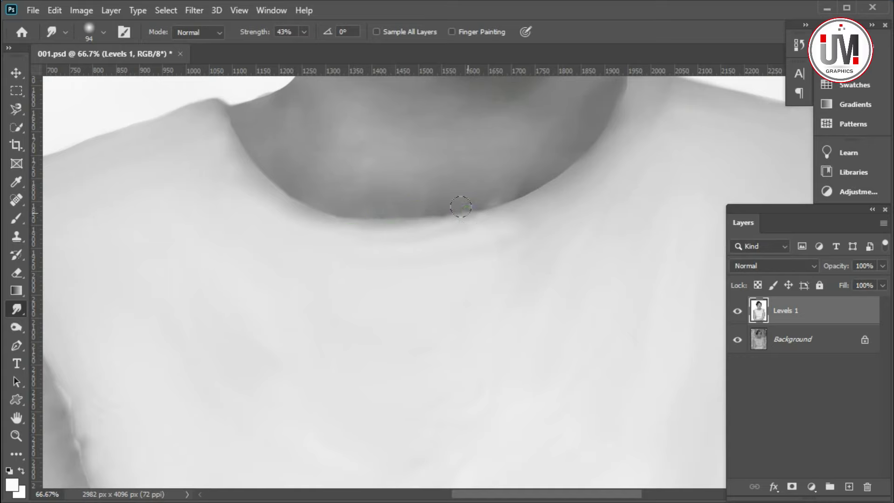
Reduce the brush to 75 px and soften the neckline edge.
scroll(545, 206, "up", 2)
right_click(560, 214)
left_click_drag(670, 250, 661, 250)
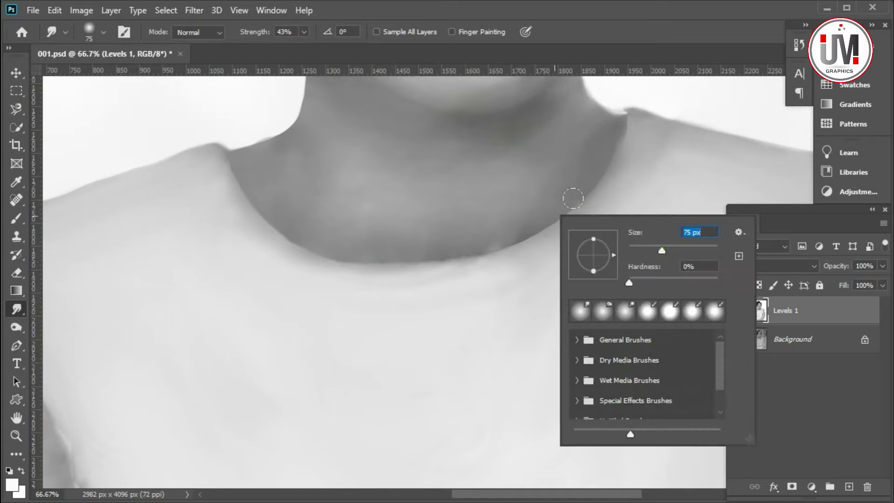
key("Return")
left_click_drag(521, 232, 531, 231)
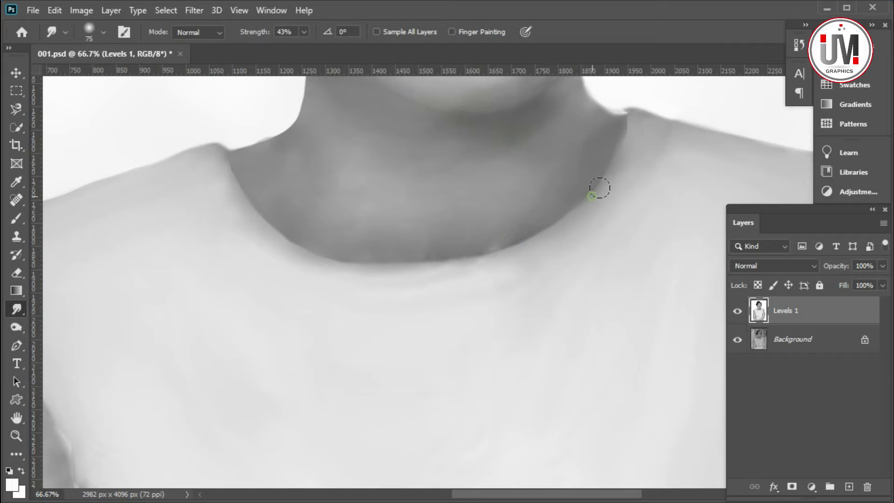
Soften the right and left neck edges and blend the neck into the shoulder.
scroll(621, 133, "up", 1)
scroll(614, 142, "up", 1)
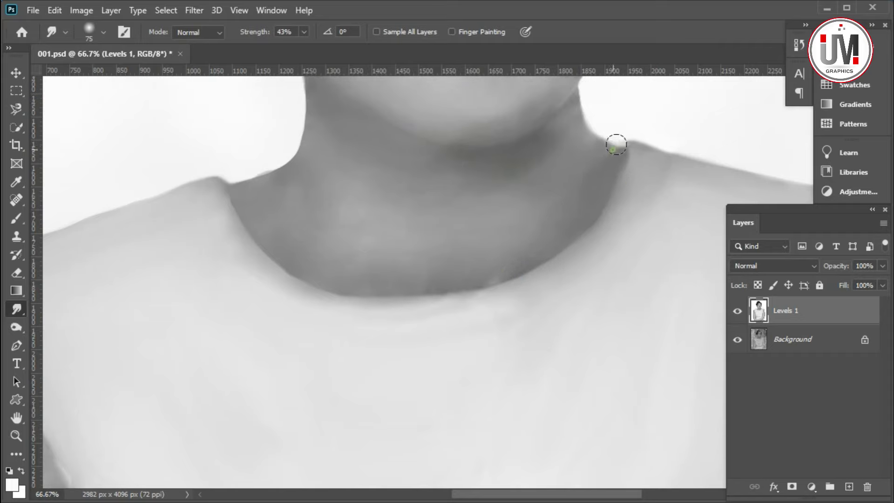
mouse_move(588, 136)
left_mouse_down()
mouse_move(573, 103)
mouse_move(593, 145)
left_mouse_up()
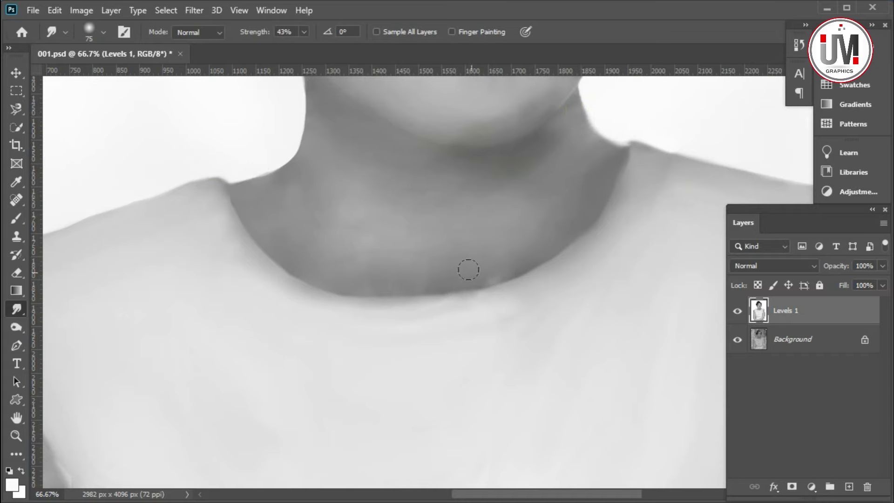
left_click_drag(274, 264, 243, 224)
left_click_drag(646, 190, 642, 215)
Fit the whole photo on screen.
left_click(16, 435)
right_click(264, 324)
left_click(267, 328)
Duplicate the Levels 1 layer.
left_click(511, 343)
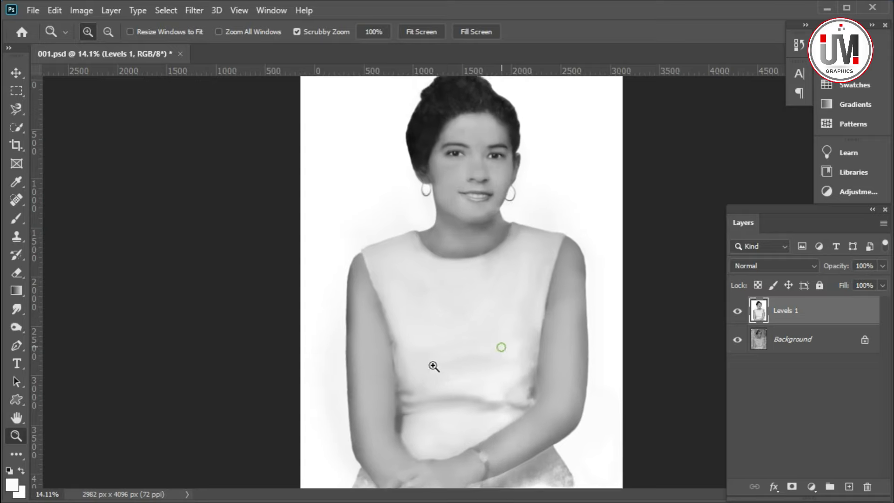
right_click(473, 286)
left_click(481, 294)
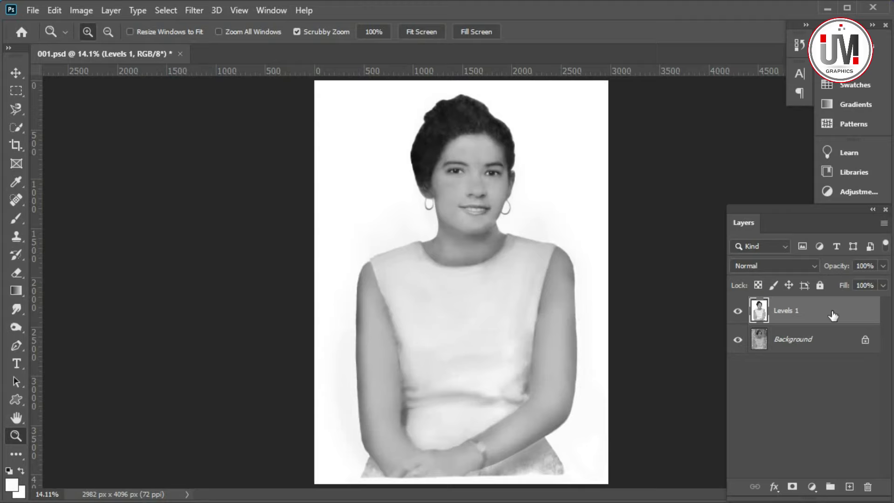
key("ctrl+j")
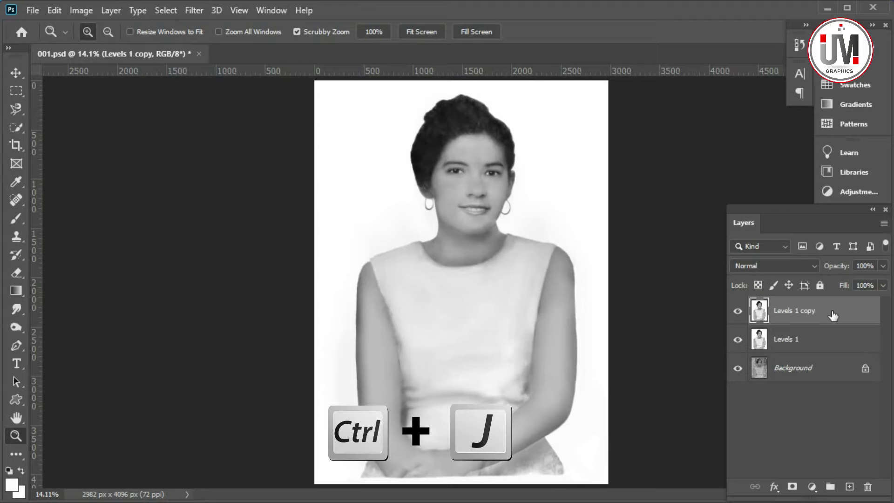
Apply a 16.6-pixel Gaussian Blur to the Levels 1 copy.
left_click(193, 11)
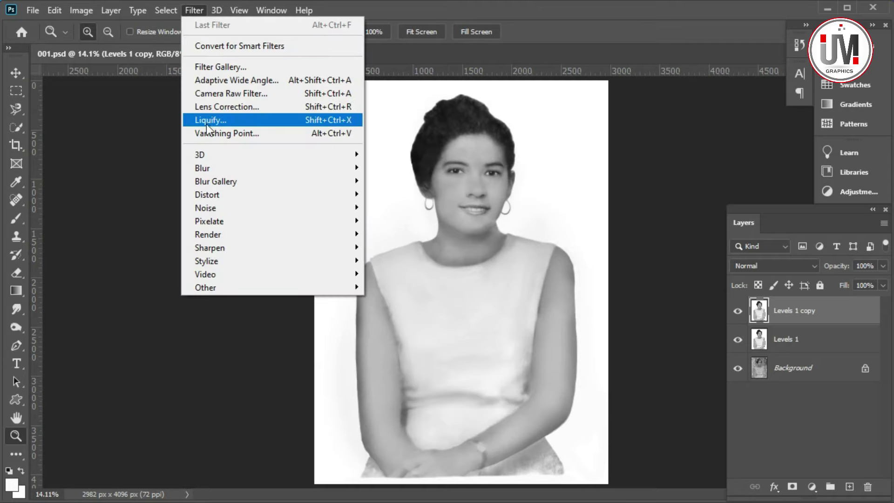
mouse_move(202, 167)
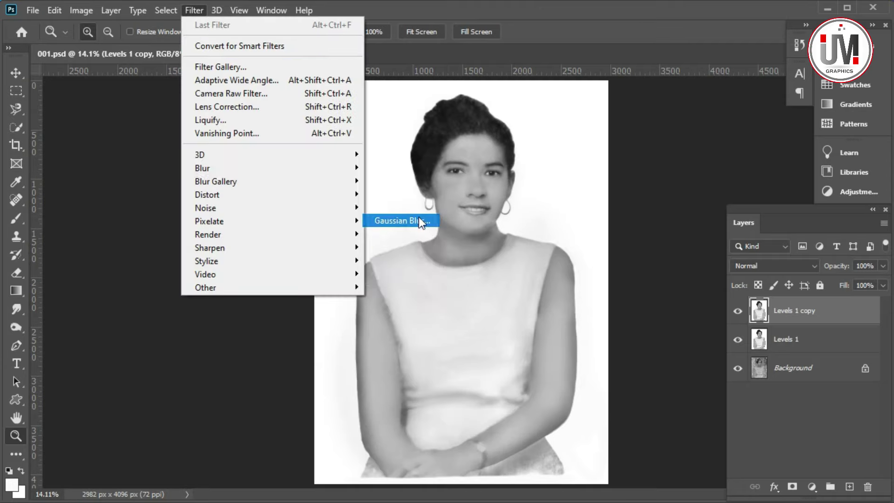
left_click(417, 220)
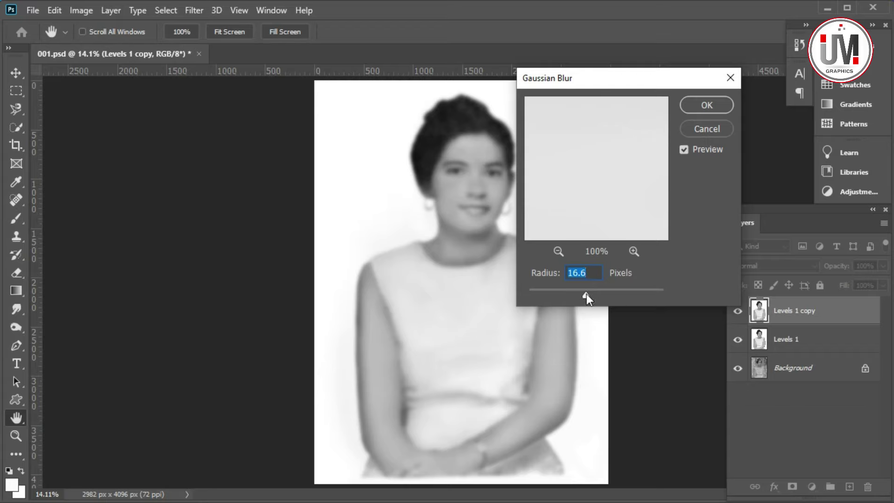
left_click(697, 105)
Zoom in on the arm and torso and add a layer mask to the blurred copy.
key("z")
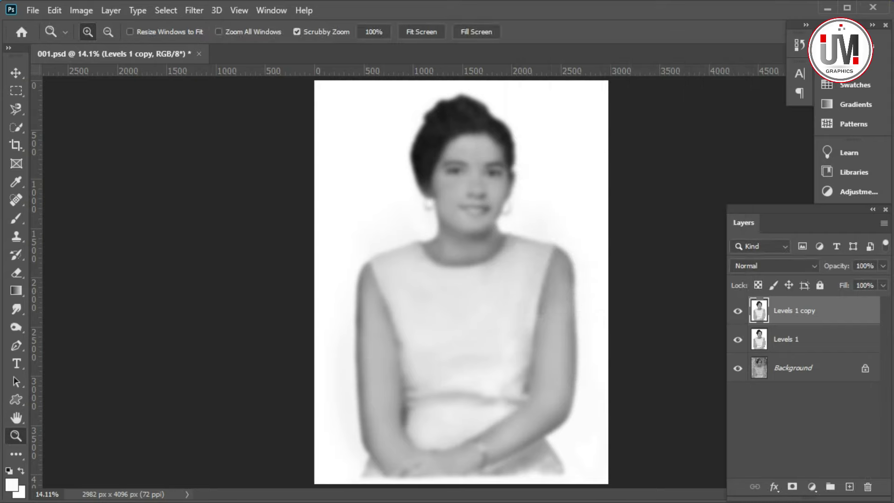
left_click(417, 371)
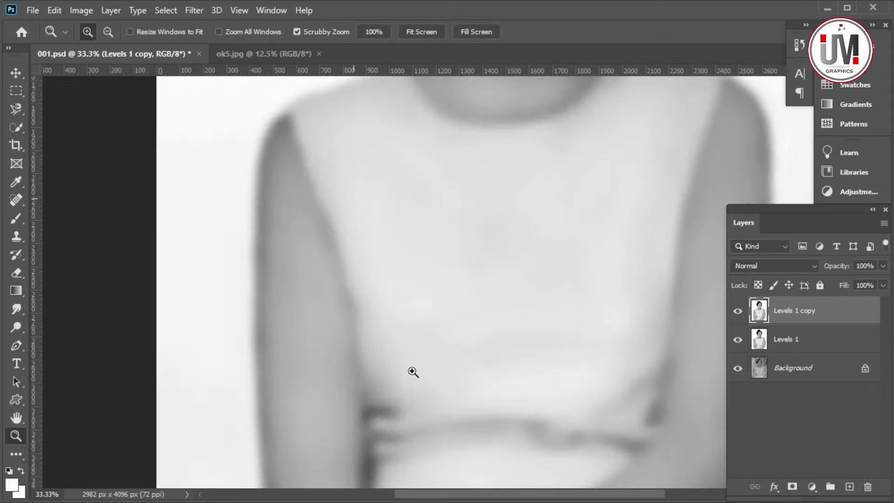
left_click(311, 341)
left_click(386, 343)
scroll(386, 343, "down", 1)
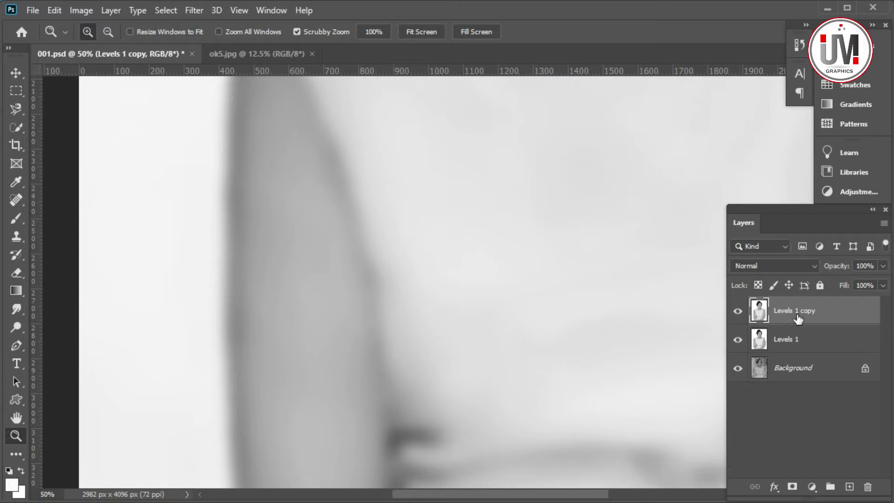
left_click(792, 486)
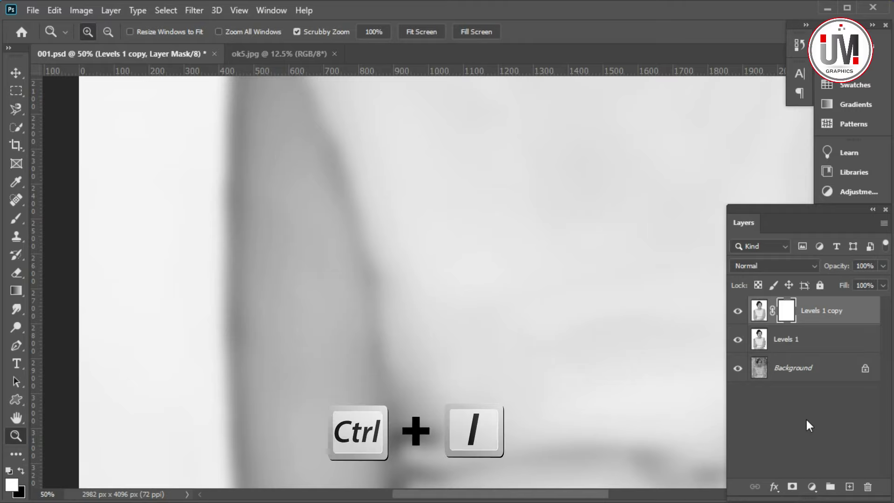
Invert the mask to black and set up a 108 px brush.
key("ctrl+i")
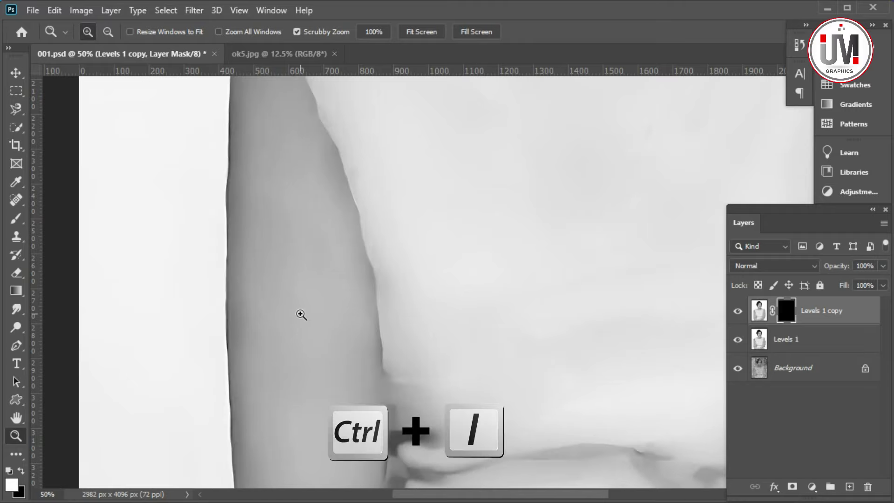
scroll(301, 315, "down", 2)
key("b")
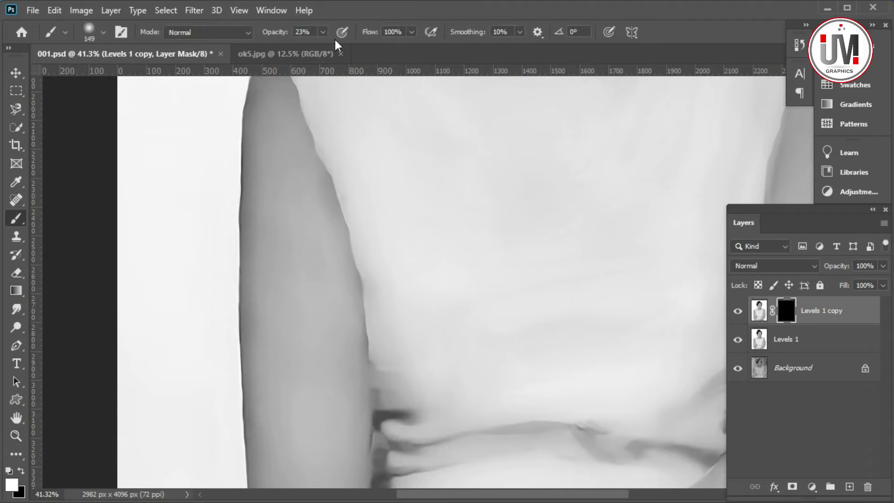
left_click(323, 32)
right_click(261, 184)
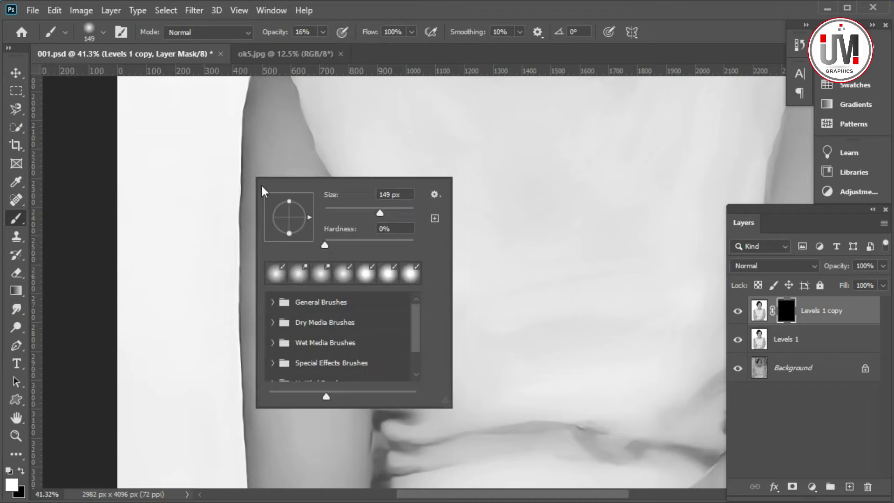
left_click_drag(373, 215, 366, 215)
key("Return")
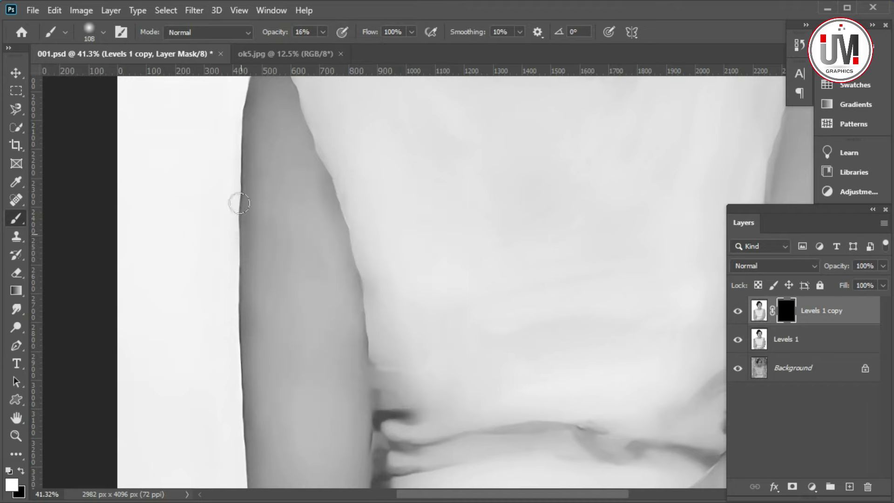
Pan and zoom around the arms, torso and skirt to inspect the mask.
scroll(231, 332, "down", 2)
scroll(233, 250, "down", 2)
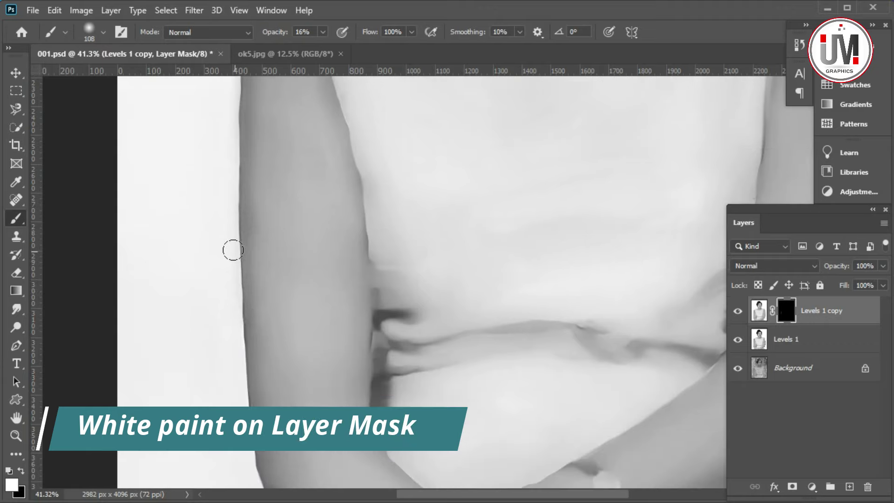
scroll(242, 284, "down", 1)
scroll(243, 326, "down", 2)
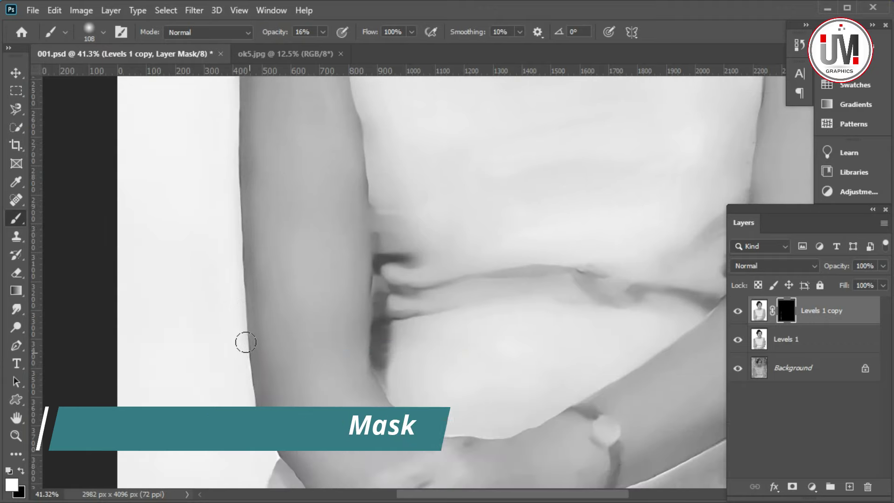
scroll(247, 344, "down", 2)
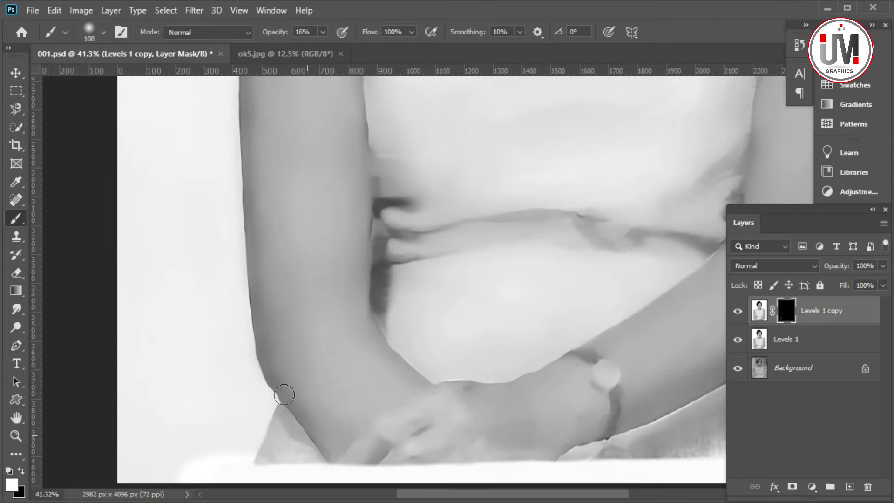
scroll(364, 190, "up", 2)
scroll(320, 139, "up", 4)
scroll(320, 150, "up", 1)
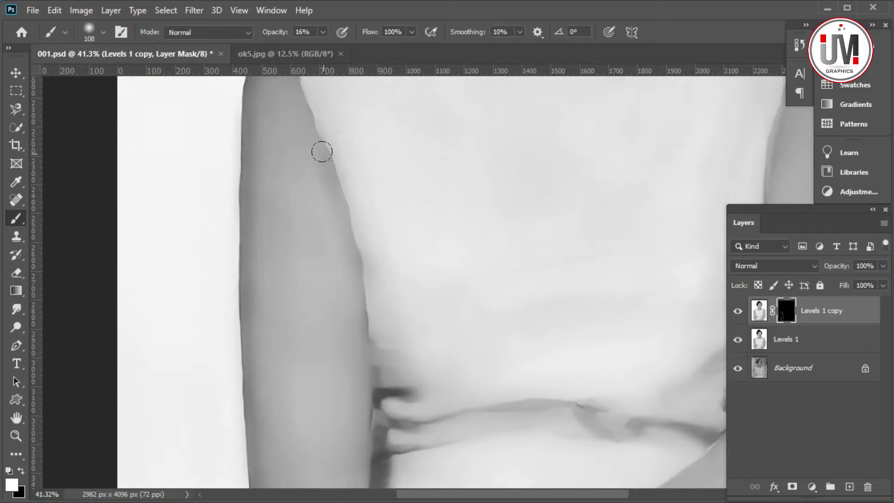
scroll(285, 138, "up", 2)
scroll(278, 123, "up", 1)
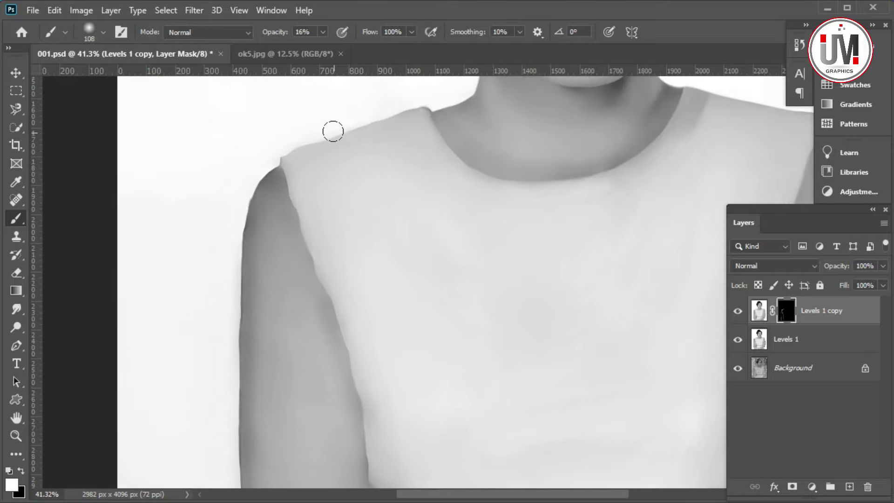
scroll(434, 166, "up", 1)
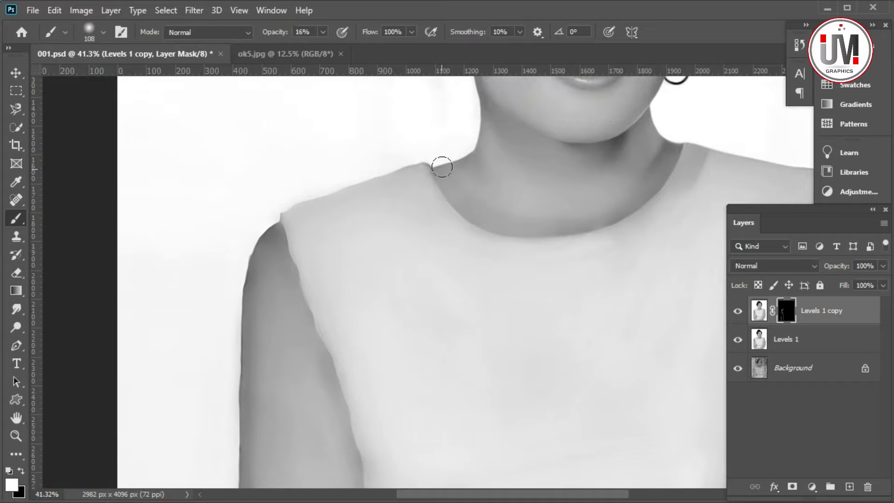
left_click_drag(510, 494, 561, 493)
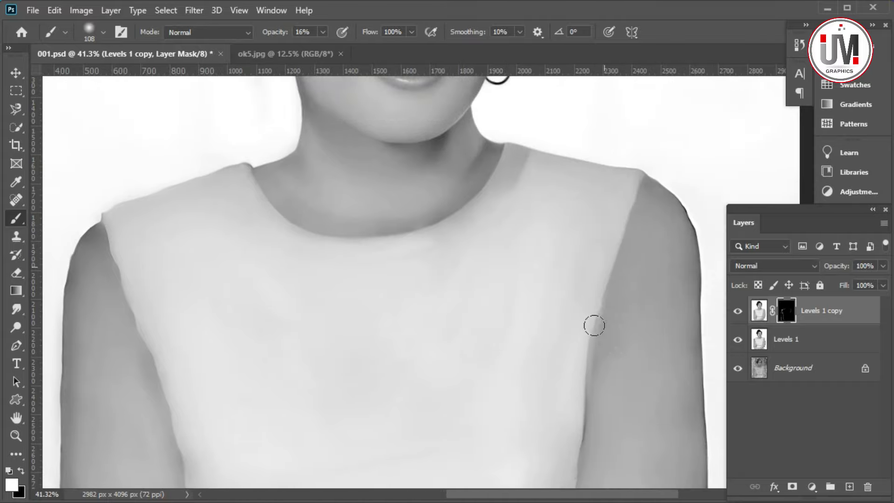
scroll(595, 325, "down", 1)
scroll(583, 312, "down", 5)
scroll(552, 409, "down", 1)
scroll(505, 357, "down", 1)
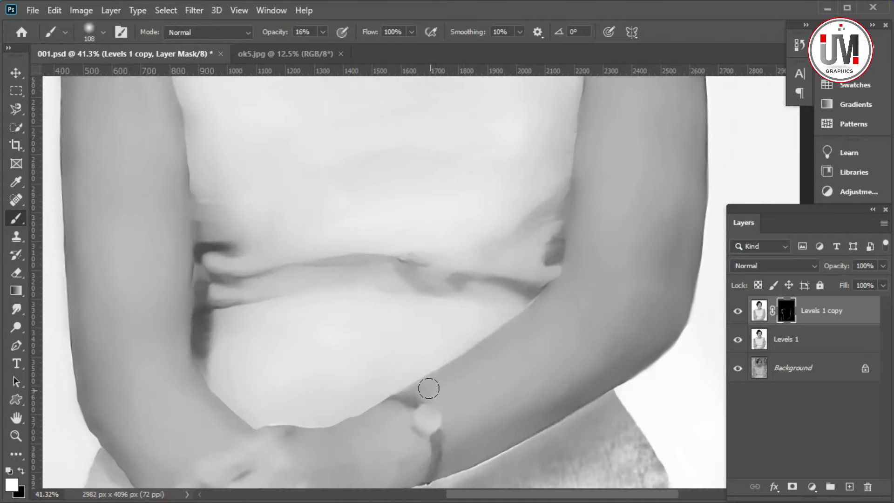
scroll(345, 440, "down", 1)
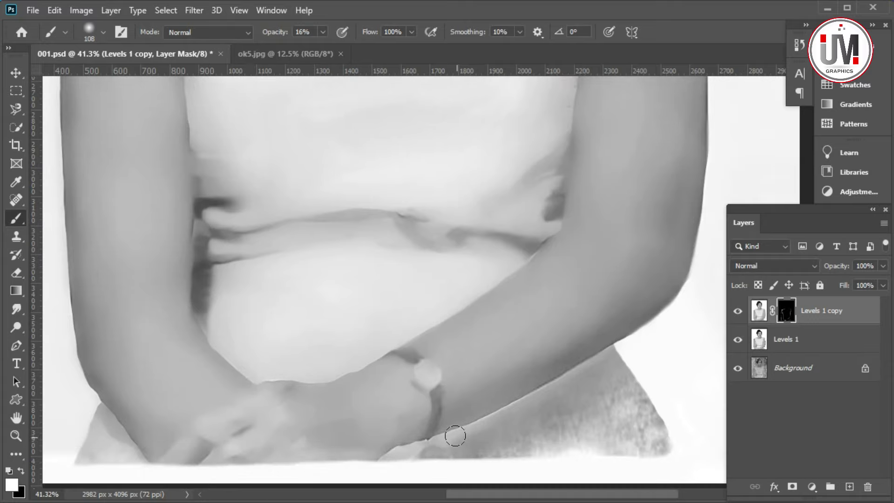
scroll(680, 183, "up", 2)
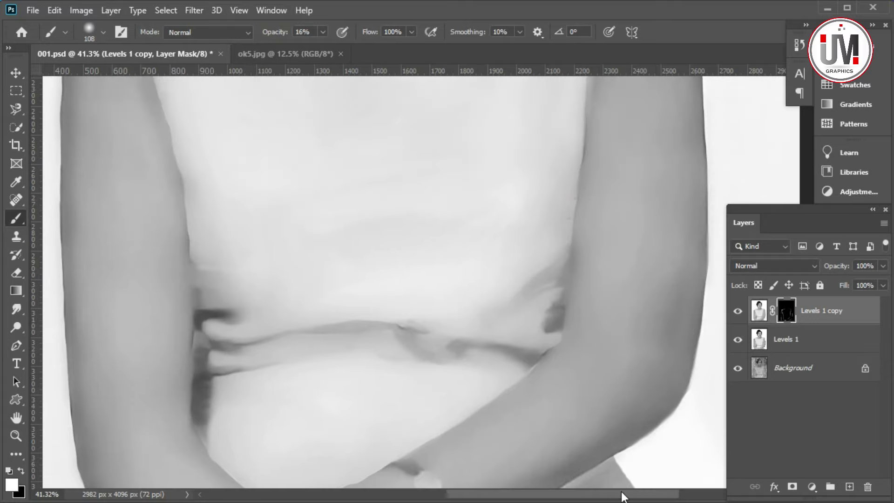
left_click_drag(622, 496, 645, 496)
scroll(614, 228, "up", 3)
scroll(613, 243, "up", 3)
scroll(617, 230, "up", 2)
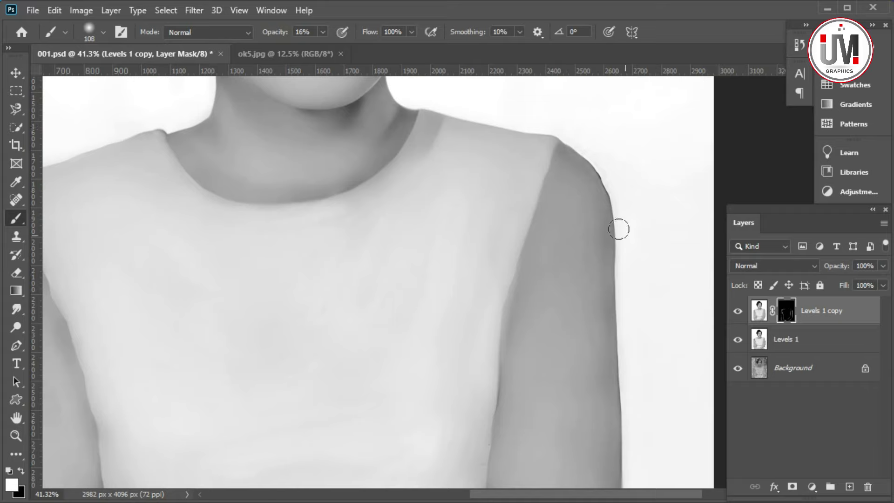
scroll(375, 125, "up", 3)
key("z")
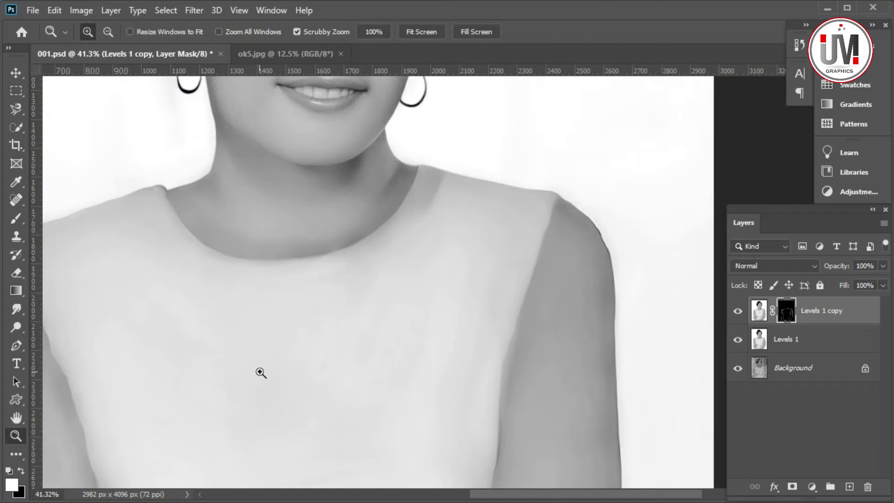
scroll(261, 372, "down", 5)
scroll(565, 471, "up", 2)
scroll(572, 380, "up", 2)
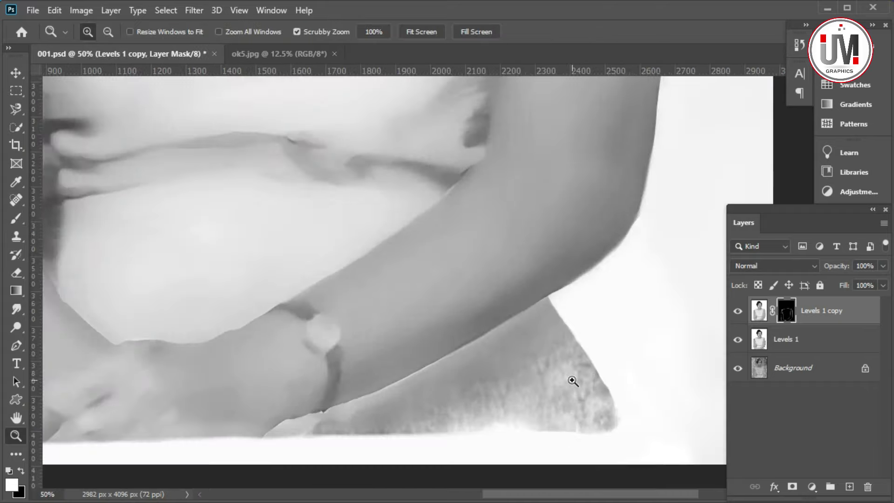
Paint the mask along the skirt edge and arm shadow with a 152 px, 43% opacity brush.
key("b")
right_click(594, 369)
left_click_drag(717, 412, 730, 412)
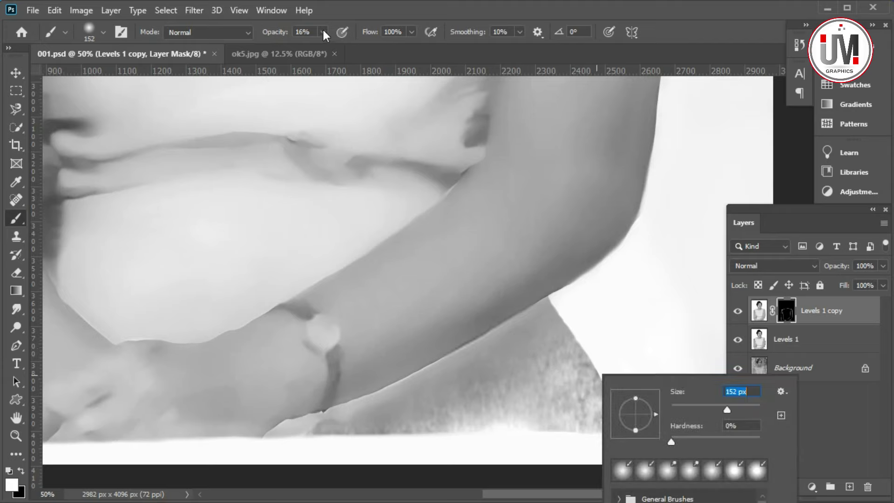
left_click_drag(322, 32, 340, 52)
mouse_move(449, 411)
left_mouse_down()
mouse_move(504, 423)
mouse_move(537, 312)
left_mouse_up()
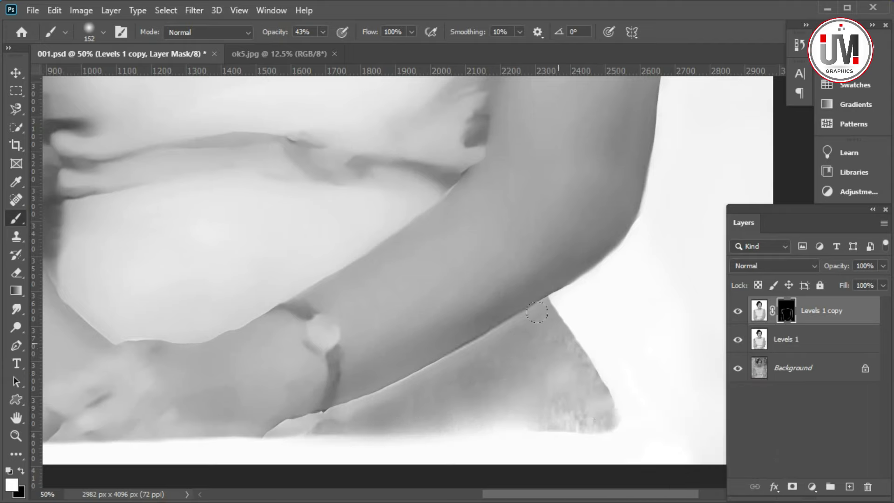
scroll(271, 338, "up", 2)
left_click_drag(77, 167, 56, 170)
Pan across the image and shrink the brush to 92 px.
scroll(448, 211, "up", 4)
scroll(471, 175, "up", 4)
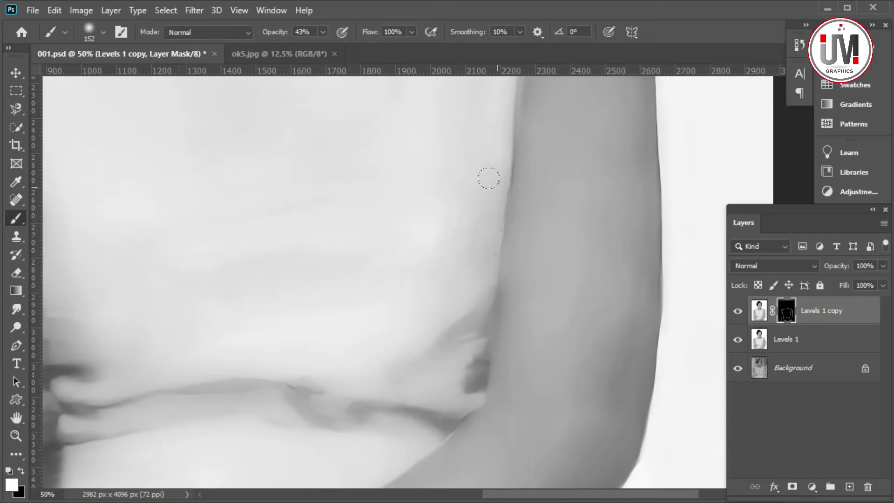
scroll(487, 180, "up", 4)
scroll(347, 335, "left", 10)
scroll(325, 354, "left", 3)
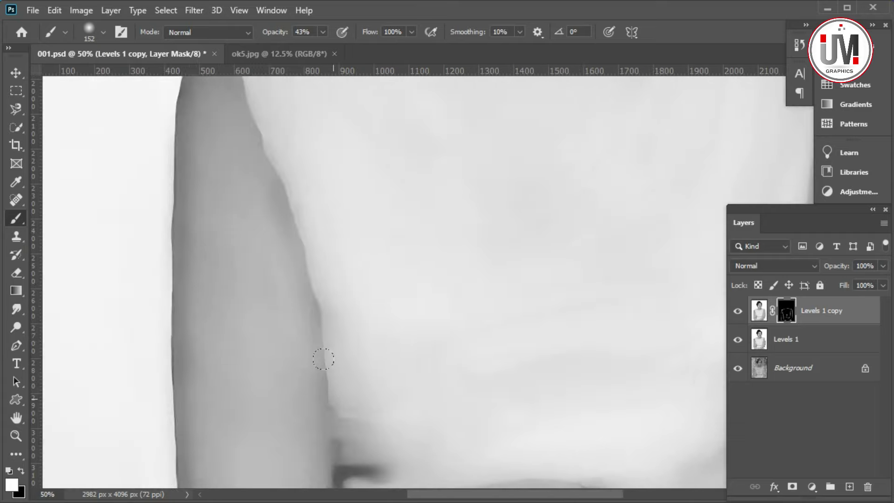
scroll(319, 359, "down", 5)
scroll(260, 386, "down", 5)
right_click(210, 406)
left_click_drag(340, 417, 324, 418)
key("Return")
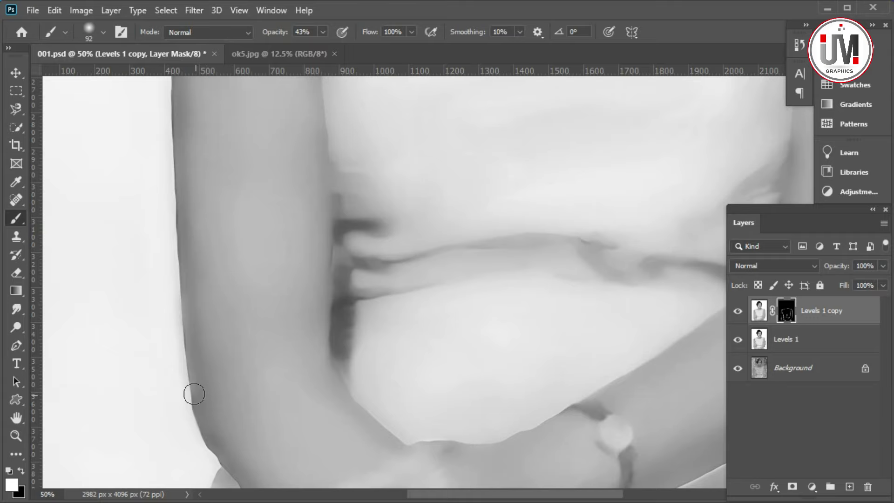
scroll(177, 279, "up", 3)
Fit the whole photo on screen.
left_click(15, 435)
right_click(310, 342)
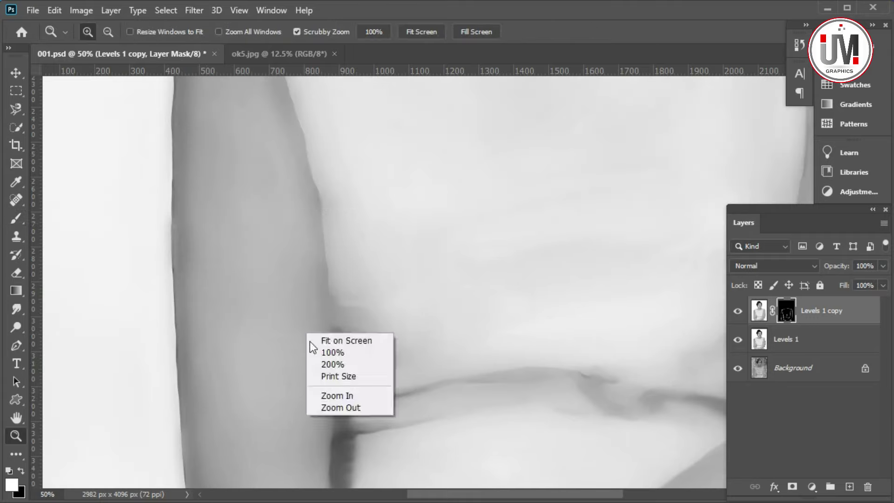
left_click(321, 342)
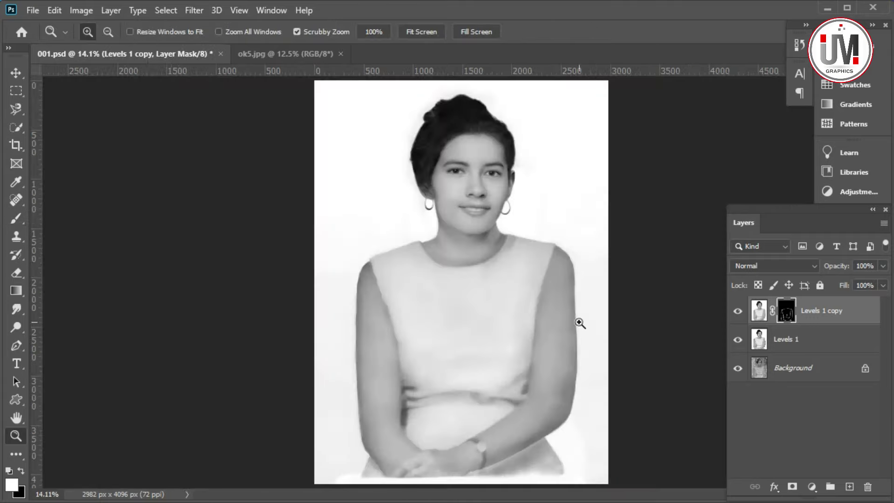
Add a Color Balance adjustment layer and set Midtones Red to +32.
left_click(811, 487)
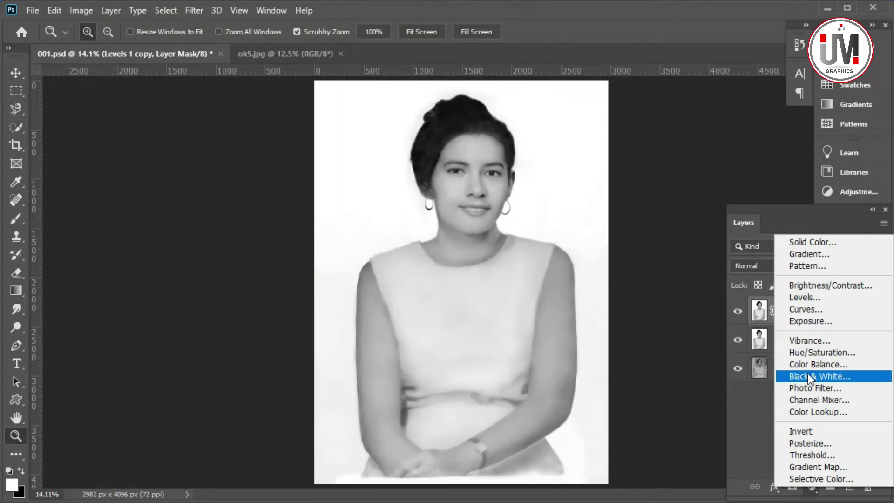
left_click(809, 375)
left_click_drag(690, 117, 711, 116)
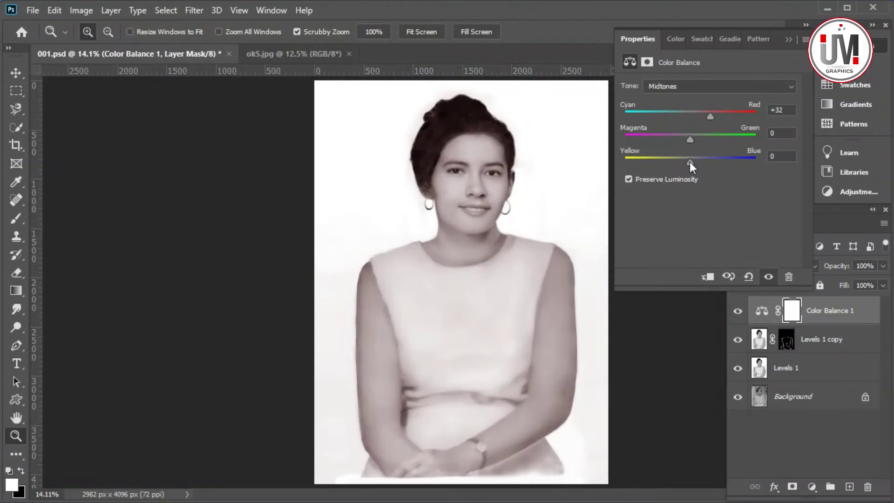
Shift the Shadows toward red, magenta and yellow.
left_click(688, 87)
left_click_drag(689, 116, 705, 114)
mouse_move(690, 161)
left_mouse_down()
mouse_move(680, 161)
mouse_move(683, 137)
mouse_move(698, 115)
left_mouse_up()
Set the Highlights to +12, +2, -9 and collapse Properties.
left_click(695, 86)
left_click(688, 116)
mouse_move(690, 162)
left_mouse_down()
mouse_move(681, 163)
mouse_move(691, 140)
left_mouse_up()
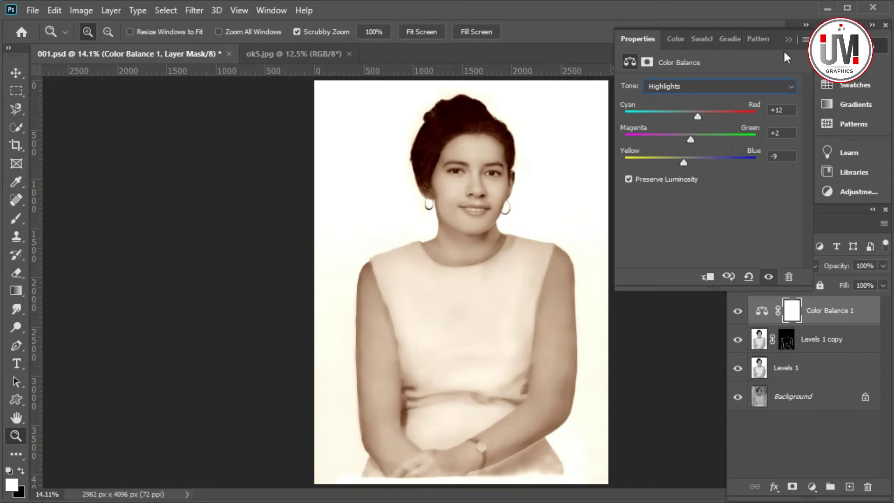
left_click(780, 324)
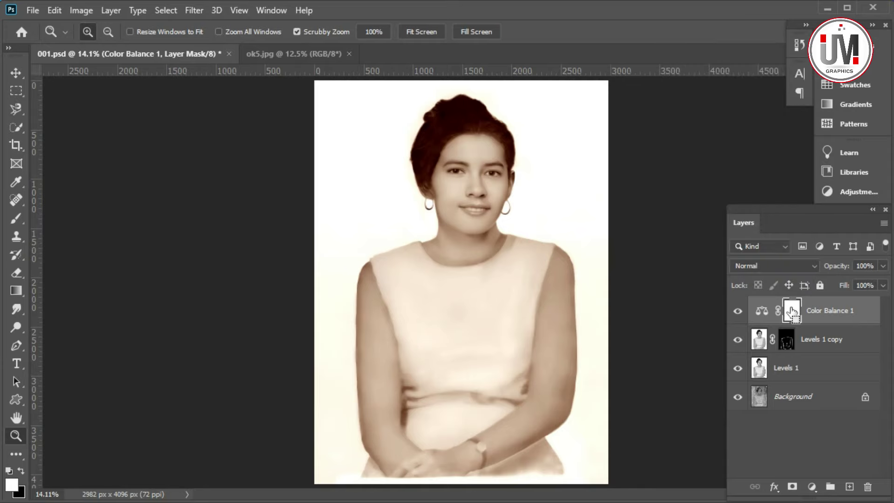
Invert the Color Balance 1 mask to black and set a 130 px brush at 100% opacity.
key("ctrl+i")
key("b")
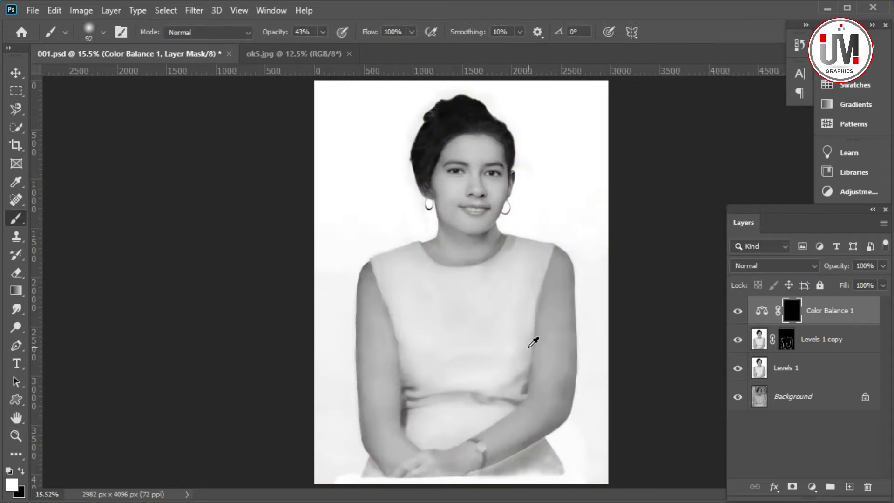
scroll(533, 342, "up", 3)
right_click(564, 348)
left_click_drag(690, 377, 695, 376)
left_click_drag(571, 198, 573, 284)
left_click(322, 32)
scroll(570, 291, "up", 1)
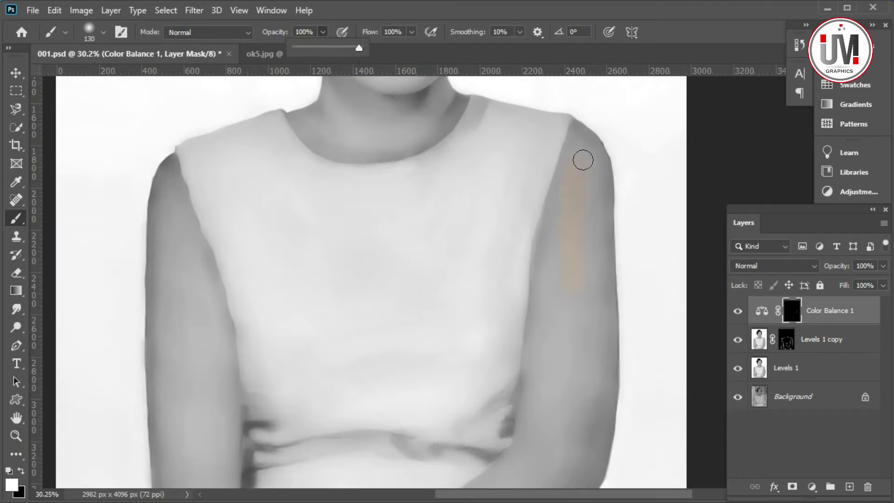
left_click_drag(582, 157, 574, 154)
Paint the warm skin tint back onto both arms, including the left upper arm.
left_click_drag(600, 184, 605, 405)
scroll(591, 116, "down", 2)
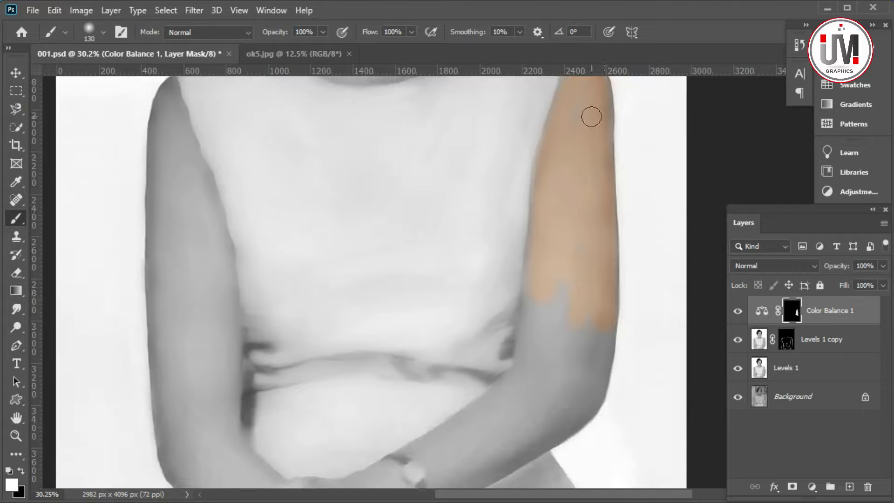
scroll(594, 369, "down", 1)
scroll(539, 128, "down", 1)
left_click_drag(416, 374, 472, 338)
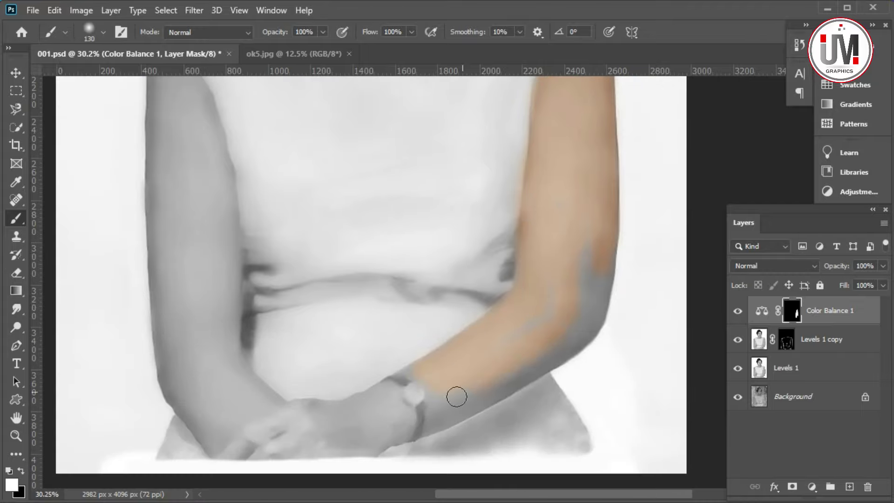
scroll(600, 249, "down", 1)
left_click_drag(228, 412, 286, 371)
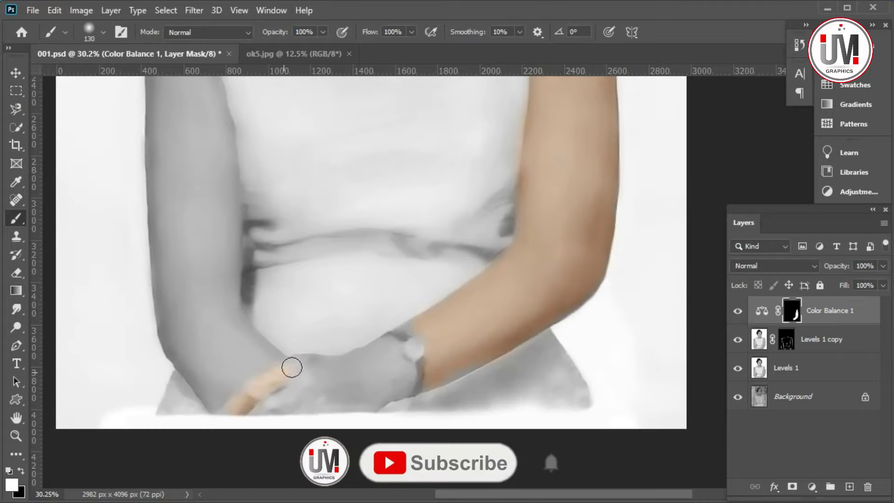
mouse_move(229, 323)
left_mouse_down()
mouse_move(231, 197)
mouse_move(160, 286)
mouse_move(197, 372)
left_mouse_up()
Paint the skin tint back onto the neck, right cheek, jaw and face.
scroll(203, 361, "up", 3)
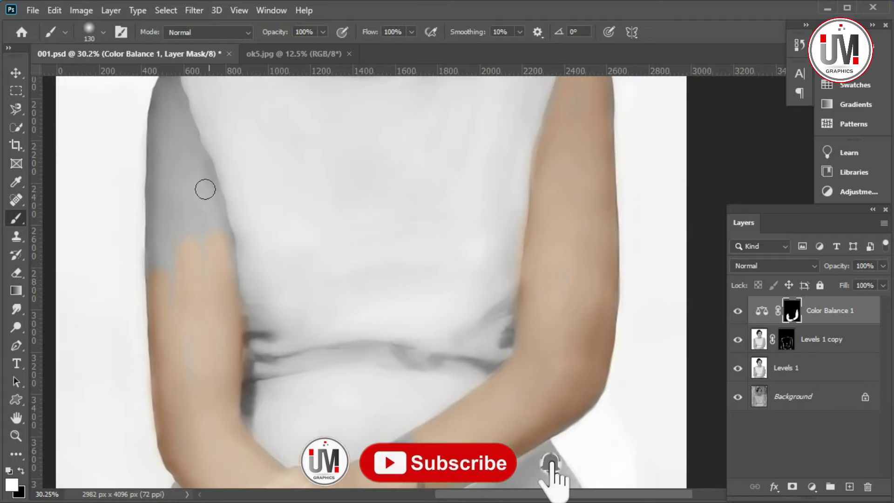
mouse_move(159, 278)
left_mouse_down()
mouse_move(176, 103)
mouse_move(176, 159)
left_mouse_up()
scroll(176, 160, "up", 1)
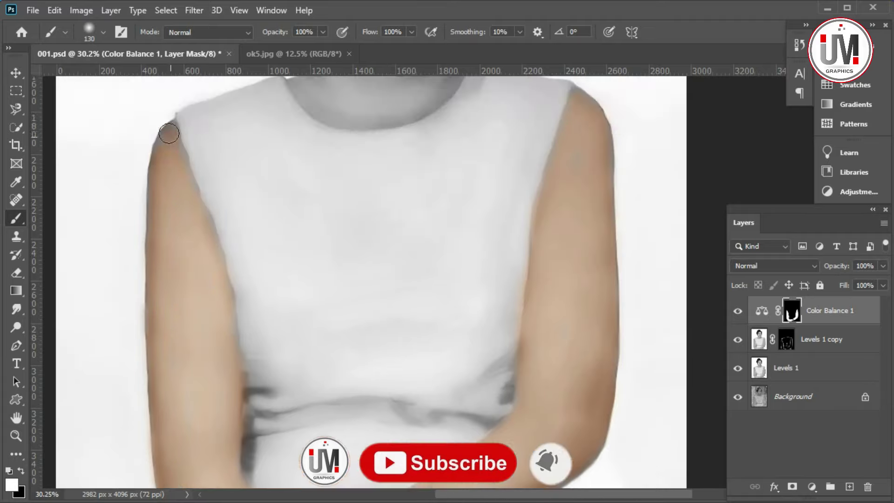
scroll(322, 278, "up", 3)
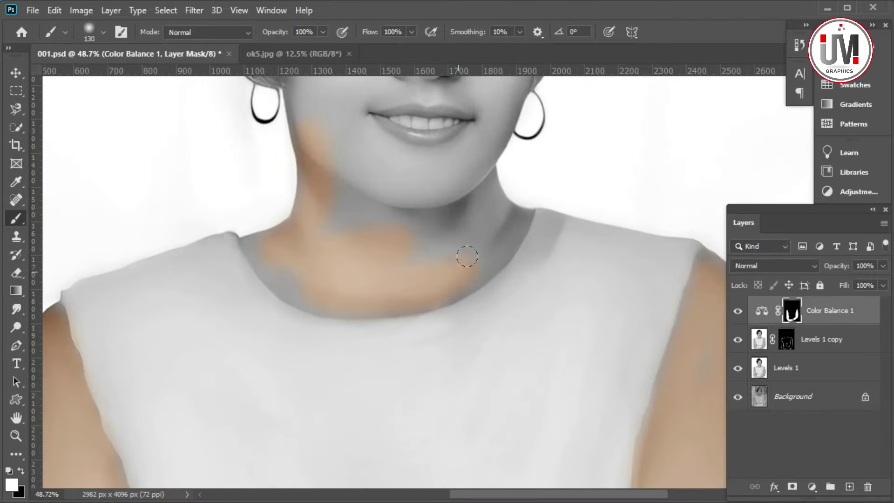
scroll(334, 261, "up", 3)
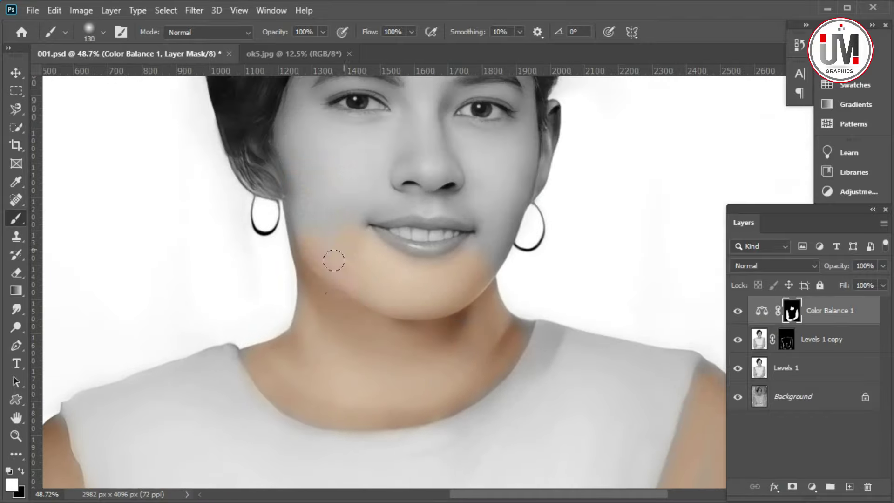
scroll(445, 174, "up", 1)
left_click_drag(427, 95, 431, 160)
left_click_drag(529, 183, 476, 294)
scroll(293, 225, "up", 1)
scroll(319, 265, "up", 1)
left_click_drag(335, 184, 468, 190)
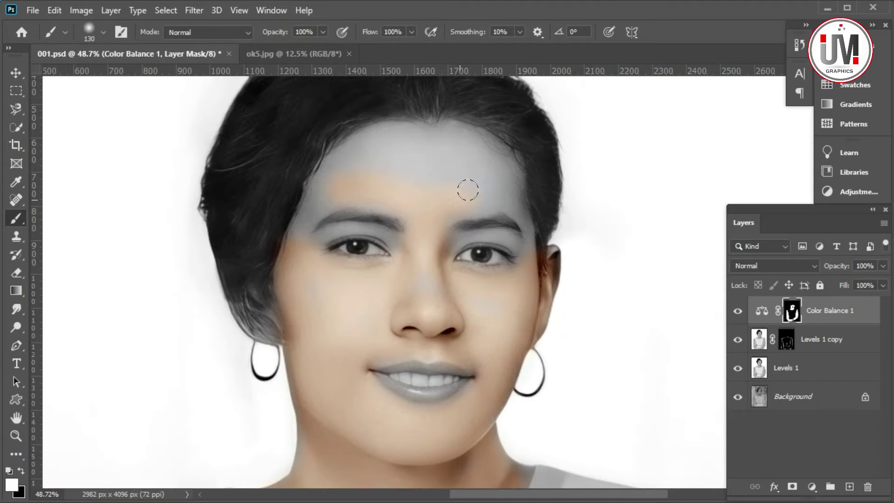
scroll(305, 289, "up", 1)
scroll(303, 233, "up", 1)
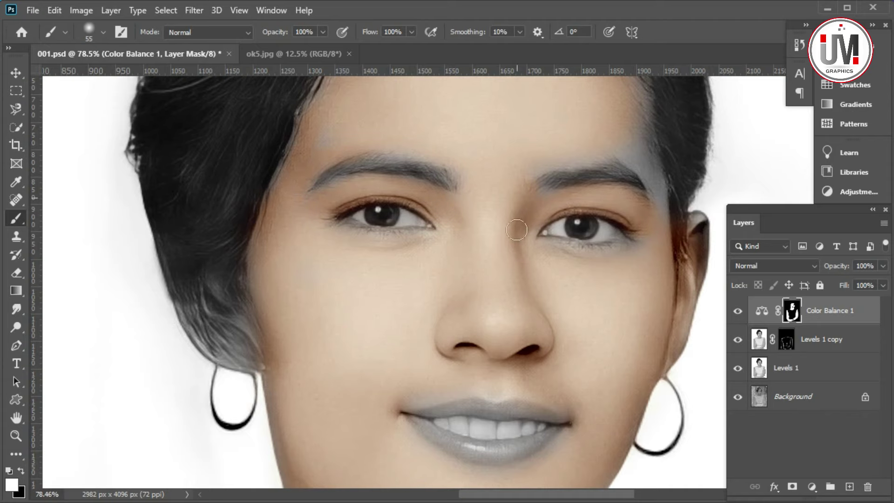
scroll(630, 163, "up", 1)
Lower the brush opacity to 34% and resize it to 91 px.
key("3")
key("4")
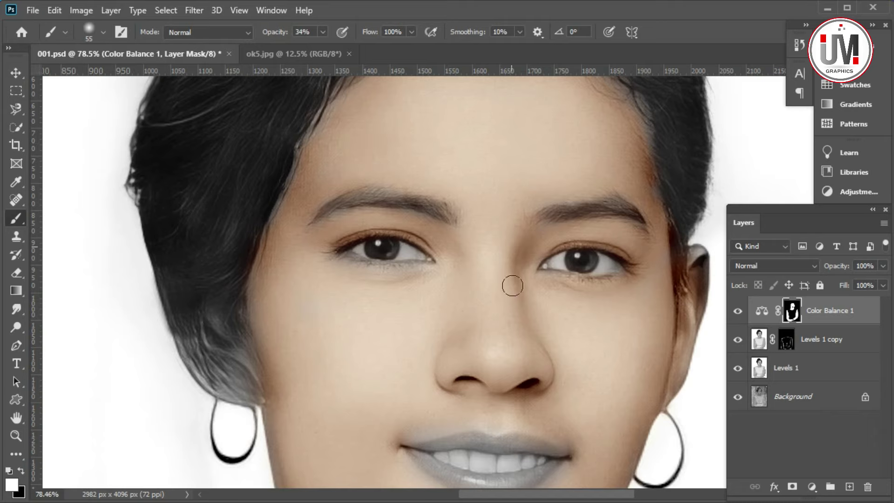
scroll(513, 286, "down", 1)
scroll(463, 295, "down", 2)
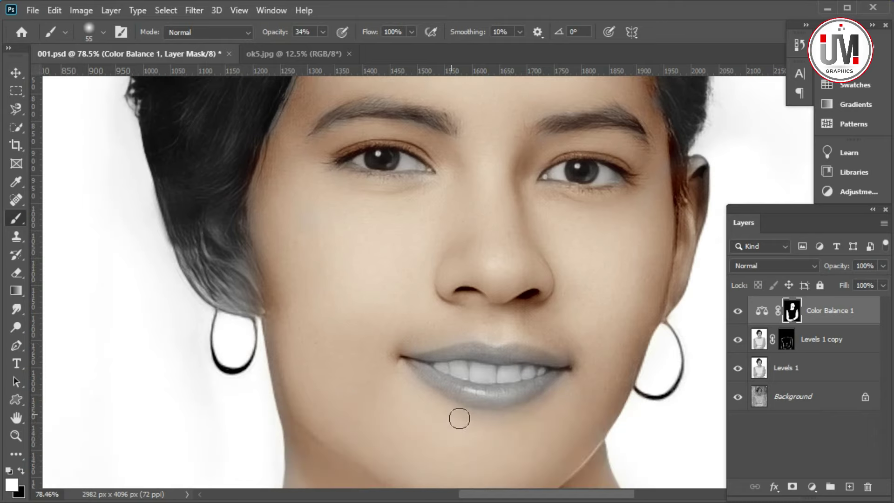
scroll(459, 418, "down", 2)
scroll(421, 330, "down", 2)
right_click(498, 328)
left_click_drag(611, 365, 620, 366)
key("Return")
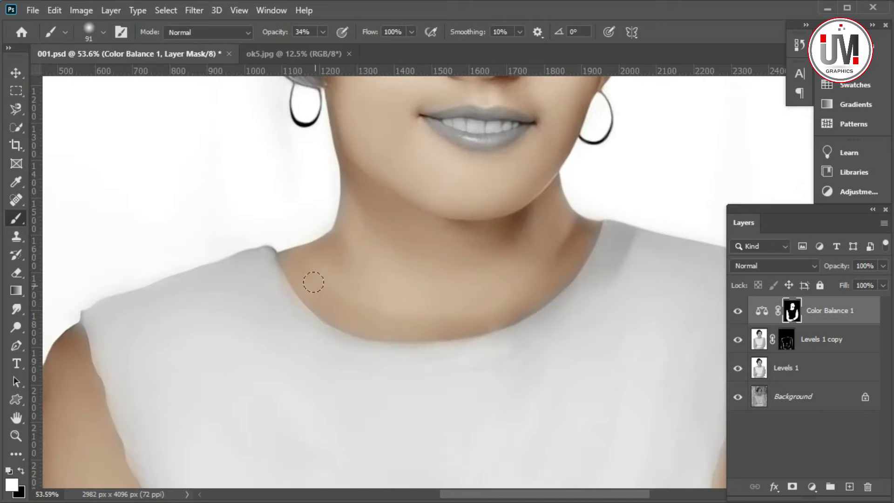
scroll(552, 200, "down", 10)
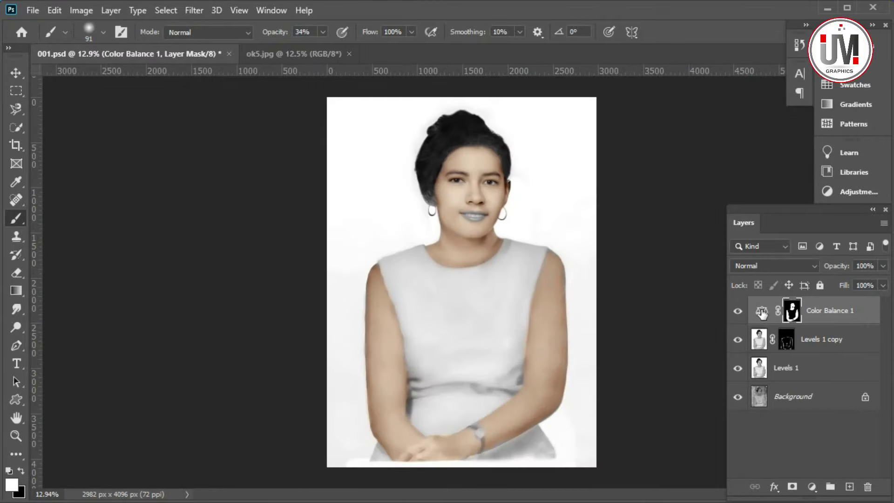
Retune Color Balance 1: shadows to +23, -6, -19 and highlights to +18, -6, -18.
double_click(762, 311)
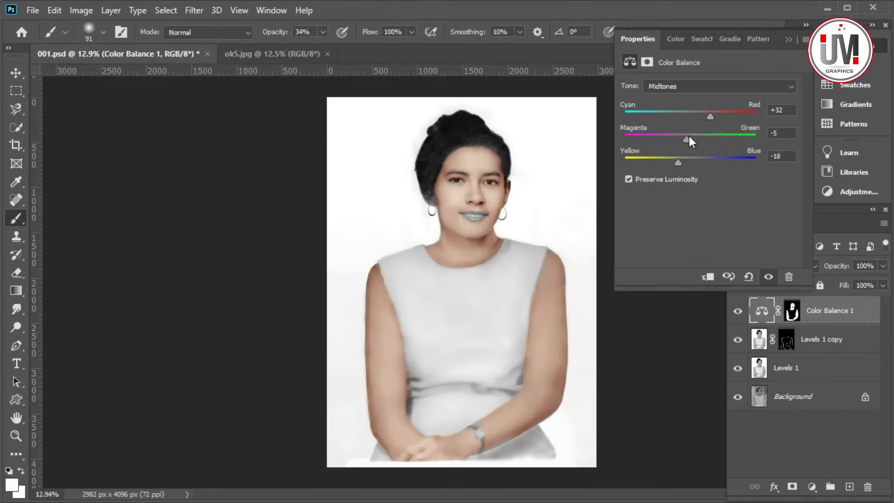
left_click(705, 88)
left_click(698, 93)
left_click_drag(680, 162, 671, 162)
left_click(698, 88)
left_click(697, 111)
mouse_move(691, 139)
left_mouse_down()
mouse_move(677, 162)
mouse_move(687, 140)
left_mouse_up()
left_click(797, 48)
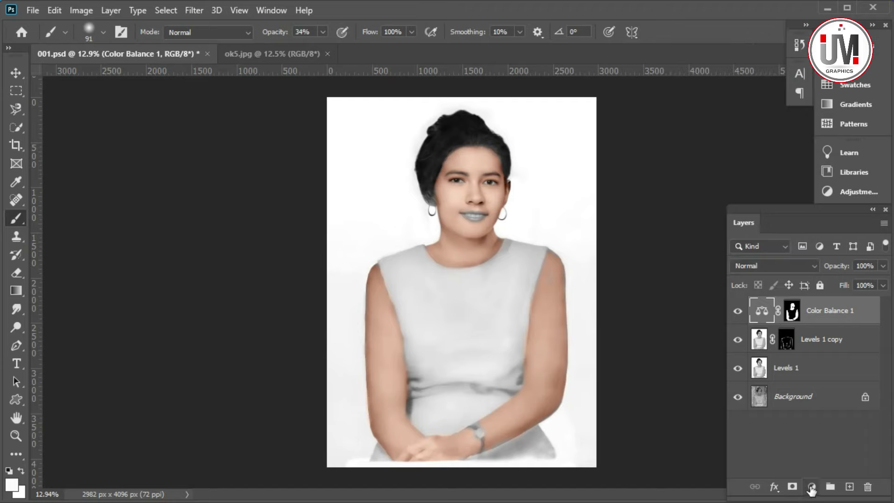
Add a red solid colour fill layer in Soft Light blend mode.
left_click(811, 487)
left_click(816, 246)
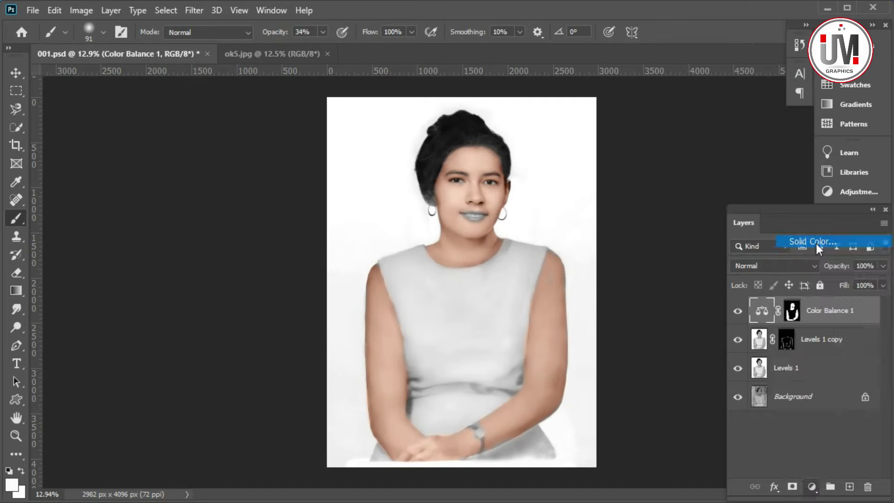
left_click(697, 207)
left_click(812, 194)
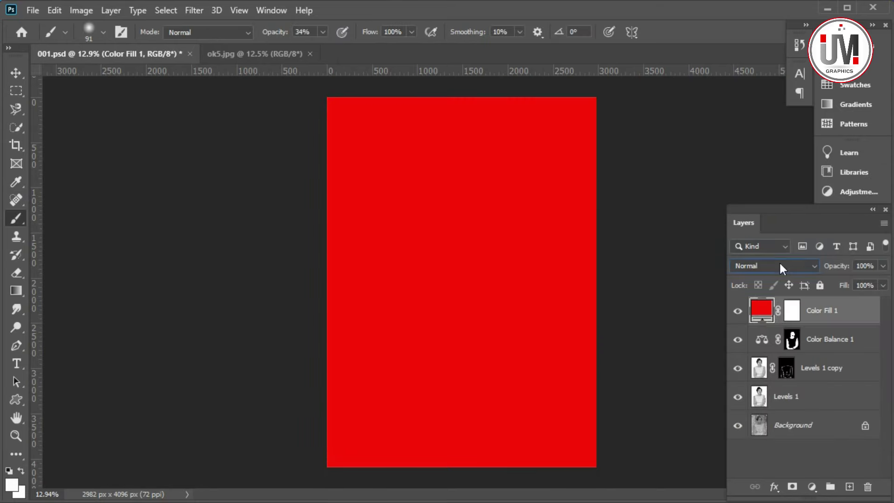
left_click(778, 262)
left_click(758, 446)
Invert the Color Fill 1 mask to black and zoom in on the lips.
left_click(792, 312)
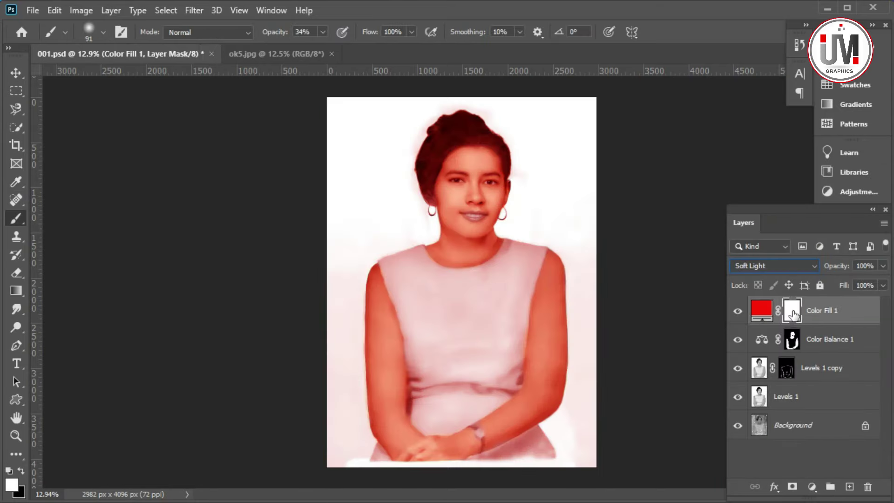
key("ctrl+i")
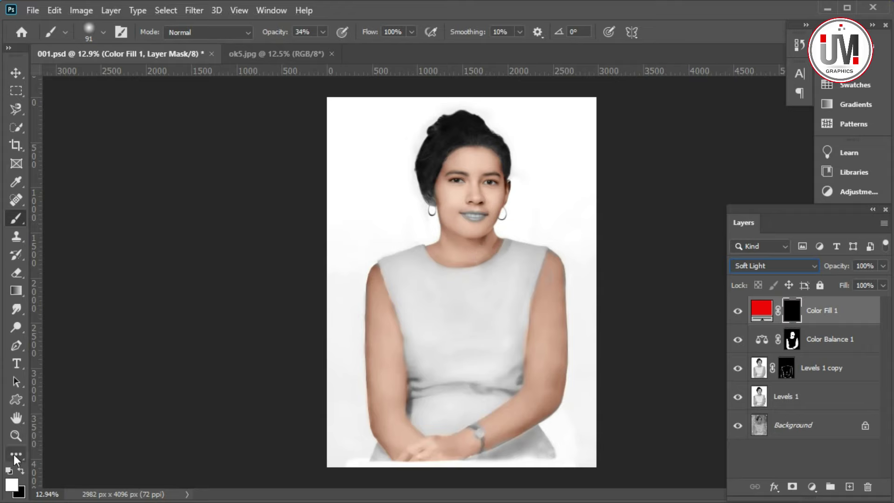
left_click(15, 436)
left_click(466, 211)
mouse_move(466, 212)
left_mouse_down()
mouse_move(545, 284)
mouse_move(529, 285)
left_mouse_up()
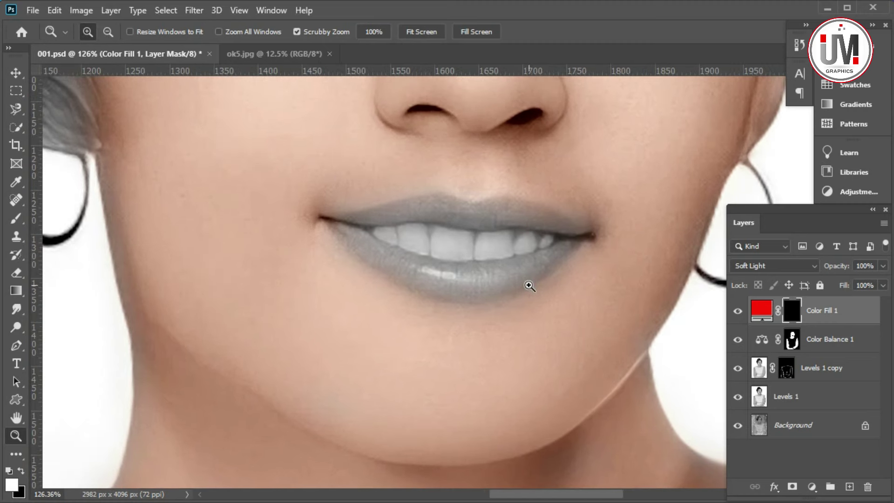
Paint the red tint onto the lower lip with a 100% opacity brush.
key("b")
right_click(531, 285)
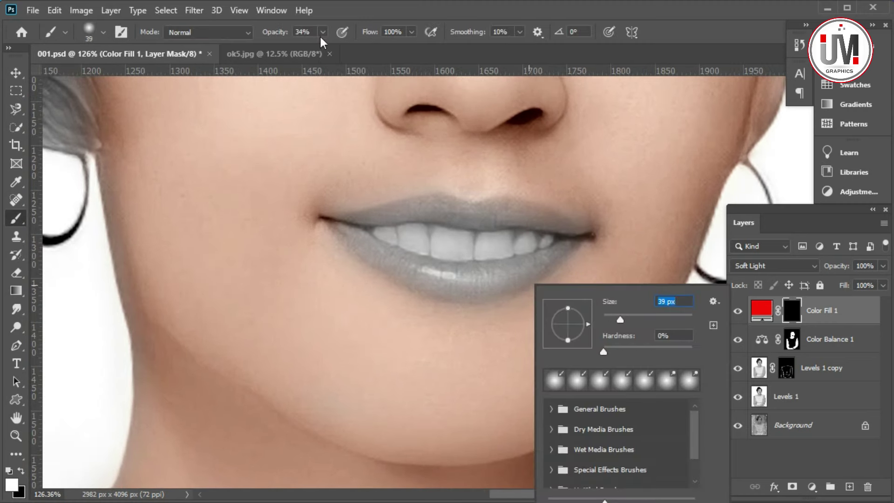
left_click_drag(321, 36, 395, 60)
mouse_move(362, 249)
left_mouse_down()
mouse_move(419, 272)
mouse_move(559, 249)
left_mouse_up()
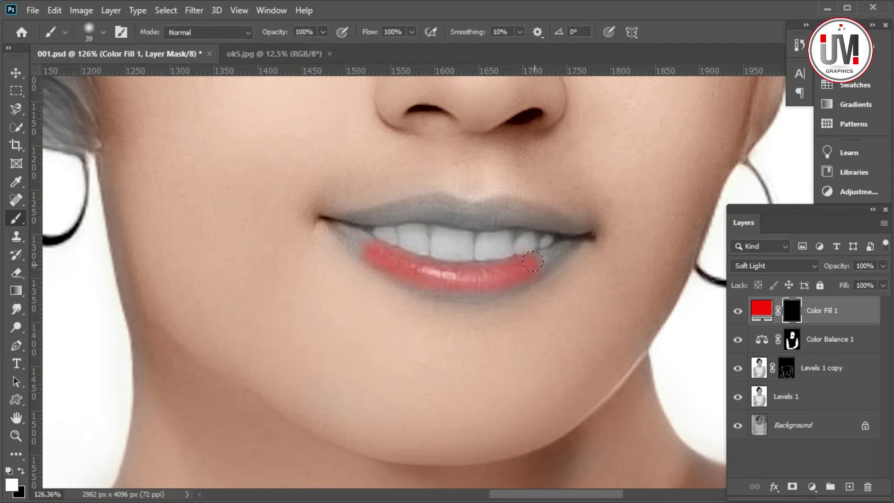
left_click_drag(424, 289, 493, 291)
Paint the red tint along the upper lip and its right corner.
right_click(523, 283)
left_click(356, 236)
mouse_move(352, 234)
left_mouse_down()
mouse_move(389, 214)
mouse_move(485, 208)
mouse_move(515, 218)
mouse_move(408, 213)
mouse_move(502, 221)
left_mouse_up()
right_click(562, 226)
left_click(577, 231)
mouse_move(563, 228)
left_mouse_down()
mouse_move(589, 234)
mouse_move(569, 252)
left_mouse_up()
right_click(569, 252)
left_click(521, 286)
left_click(20, 470)
Clean up red overspill around the lips, then set the brush to 20 px.
right_click(563, 191)
left_click_drag(637, 228, 645, 228)
key("Return")
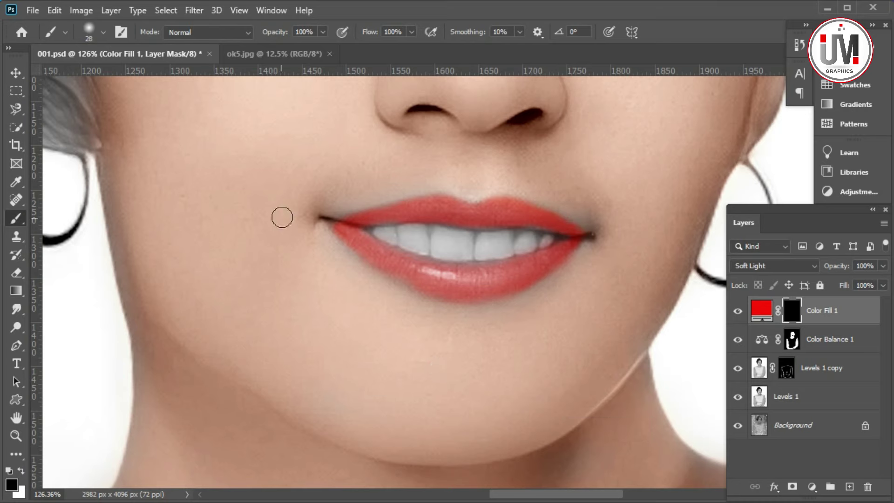
key("x")
right_click(366, 231)
type("20")
key("Return")
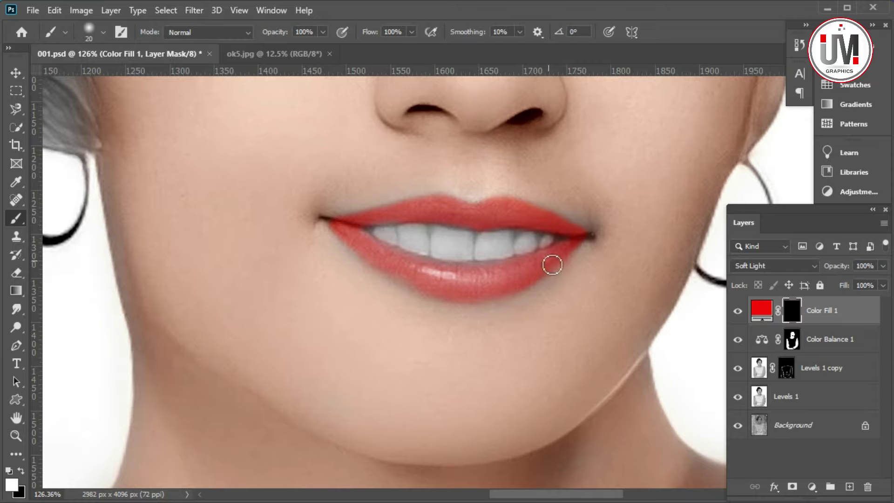
scroll(559, 289, "down", 3)
scroll(566, 309, "down", 3)
scroll(549, 225, "up", 3)
Fine-tune the red colour of the Color Fill 1 layer.
left_click(757, 311)
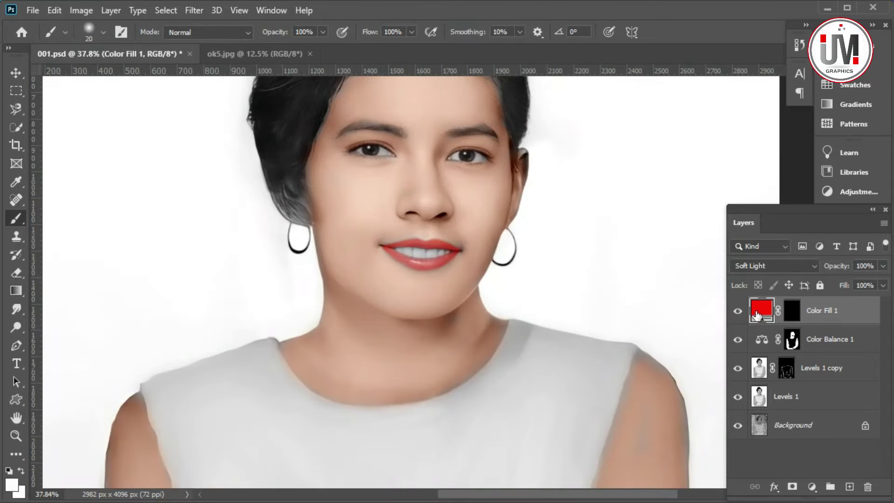
double_click(757, 311)
left_click_drag(679, 216, 688, 213)
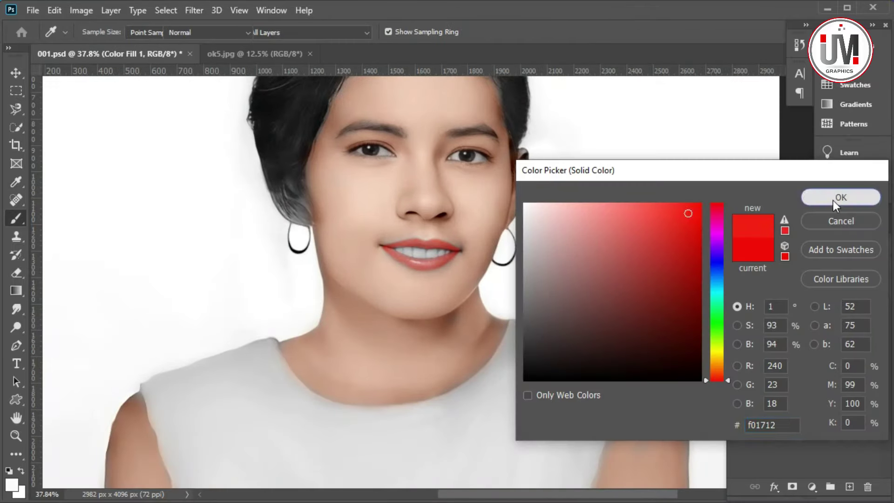
left_click(833, 202)
key("z")
scroll(373, 383, "down", 3)
Set the Burn tool to Shadows and the brush size to 36 px.
scroll(468, 346, "up", 4)
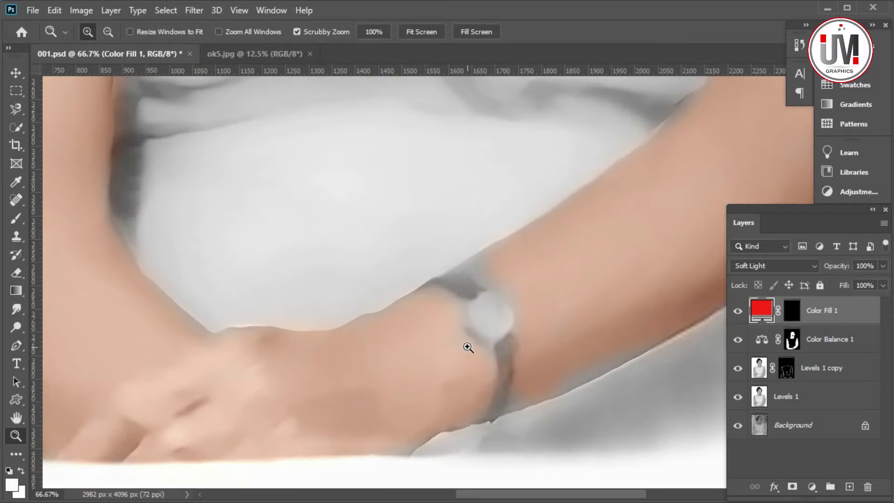
key("alt+bracketleft")
key("alt+bracketleft")
key("alt+bracketleft")
scroll(479, 379, "up", 1)
left_click(16, 309)
left_click(16, 327)
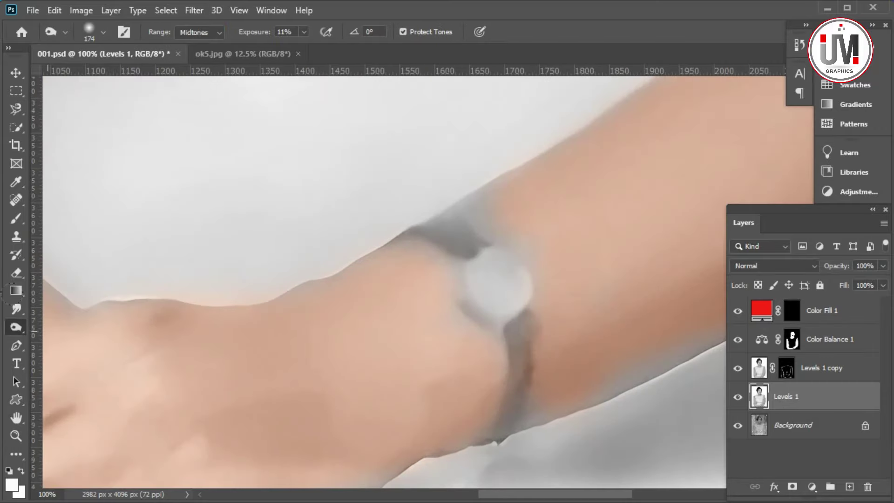
left_click(200, 33)
left_click(193, 42)
right_click(556, 314)
type("36")
left_click(791, 339)
Mask the skin tint off the watch strap with a 32 px black brush.
key("x")
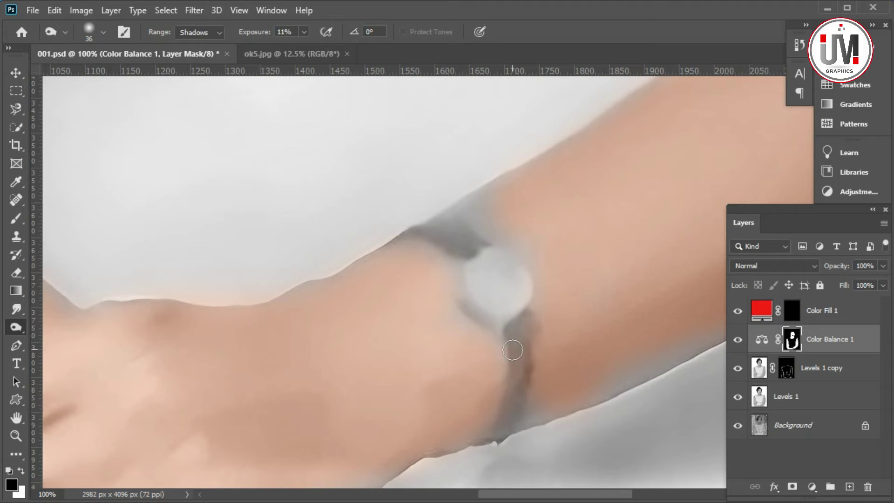
left_click(15, 222)
right_click(515, 377)
type("32")
key("Return")
key("x")
left_click_drag(458, 208, 494, 234)
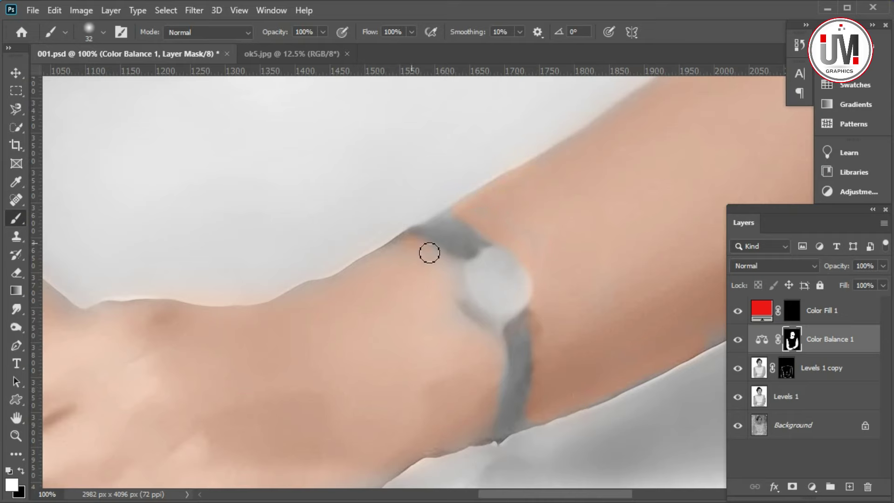
Burn the watch strap darker on Levels 1 with a 44 px brush, then fit the portrait.
left_click(791, 397)
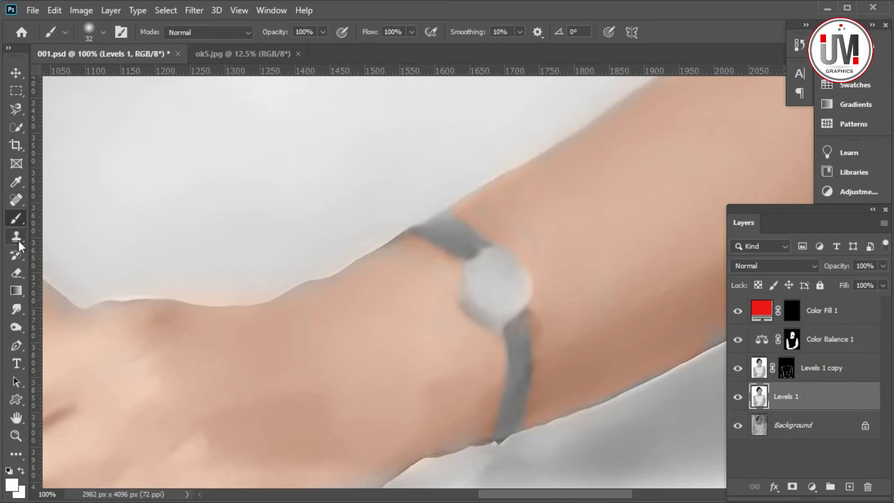
key("o")
right_click(536, 419)
type("44")
key("Return")
mouse_move(506, 422)
left_mouse_down()
mouse_move(457, 235)
mouse_move(497, 324)
mouse_move(523, 323)
mouse_move(438, 219)
left_mouse_up()
left_click(787, 368)
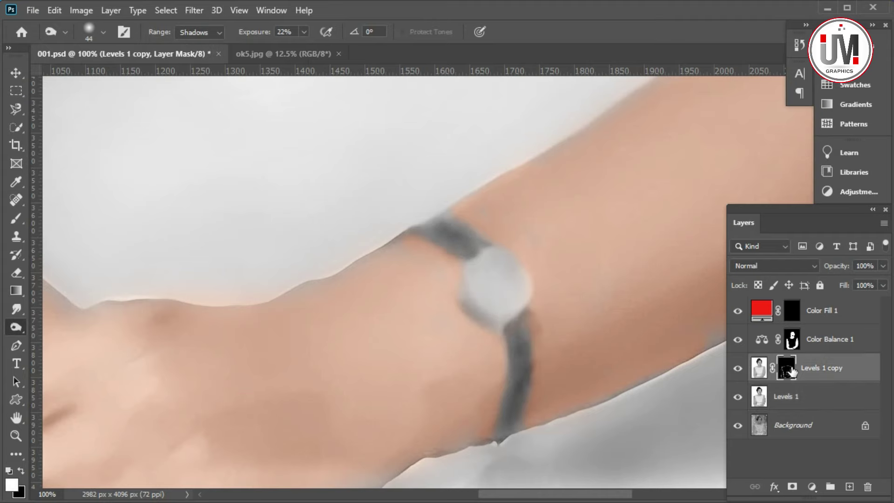
key("b")
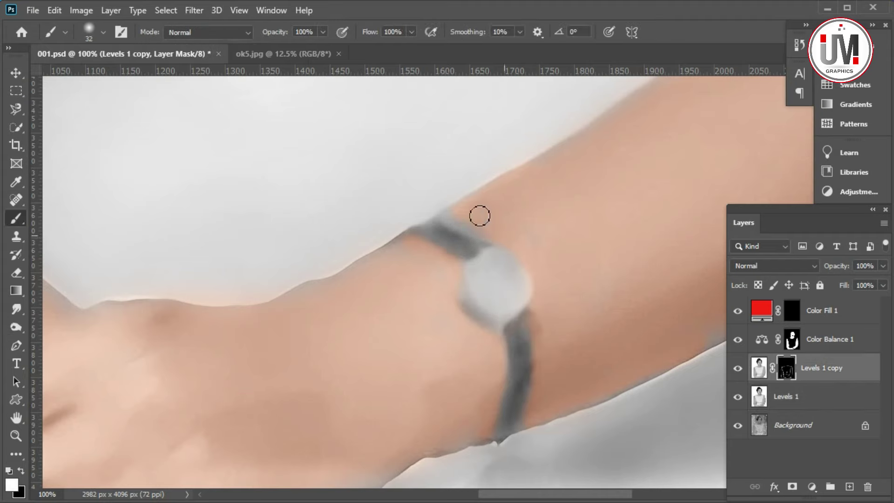
key("z")
key("ctrl+0")
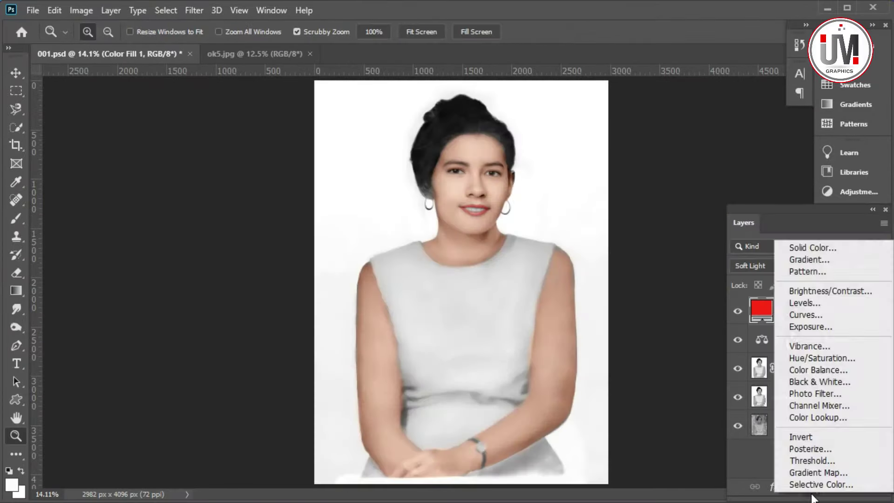
Add a Soft Light solid colour fill set to muted brown 7d5e49.
left_click(813, 248)
left_click(839, 195)
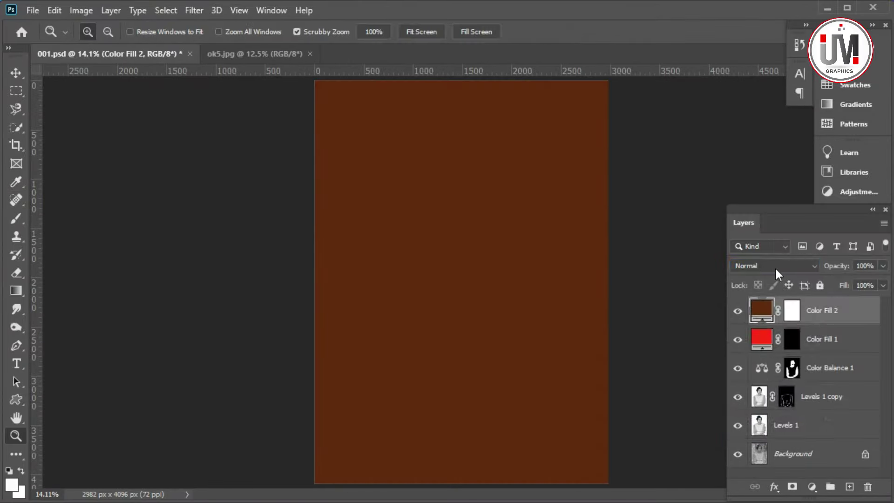
left_click(774, 265)
left_click(759, 445)
double_click(762, 319)
mouse_move(702, 304)
left_mouse_down()
mouse_move(643, 293)
mouse_move(629, 262)
mouse_move(631, 280)
left_mouse_up()
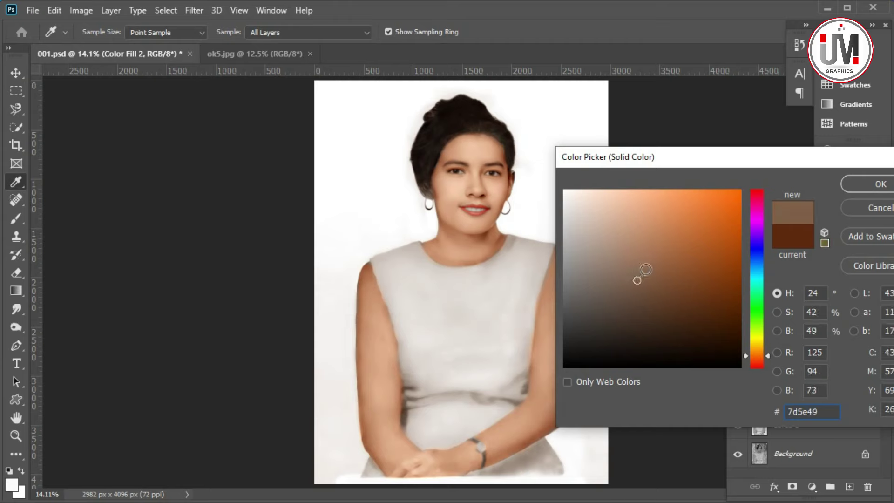
key("Return")
key("z")
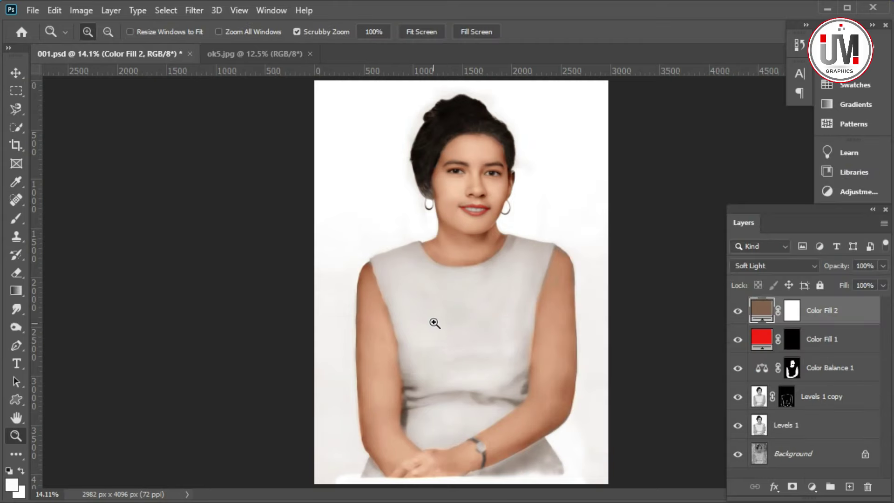
left_click(812, 487)
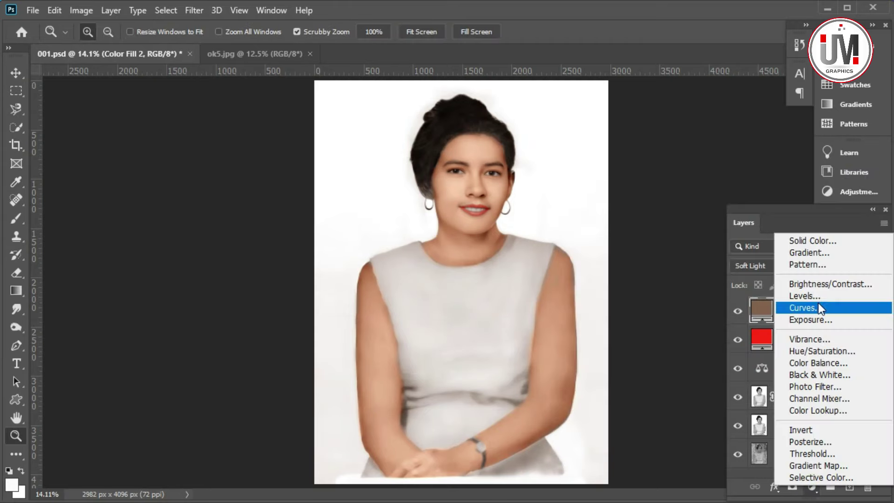
Add a Levels 2 layer with red midtone 0.91 and blue midtone 1.10.
left_click(822, 299)
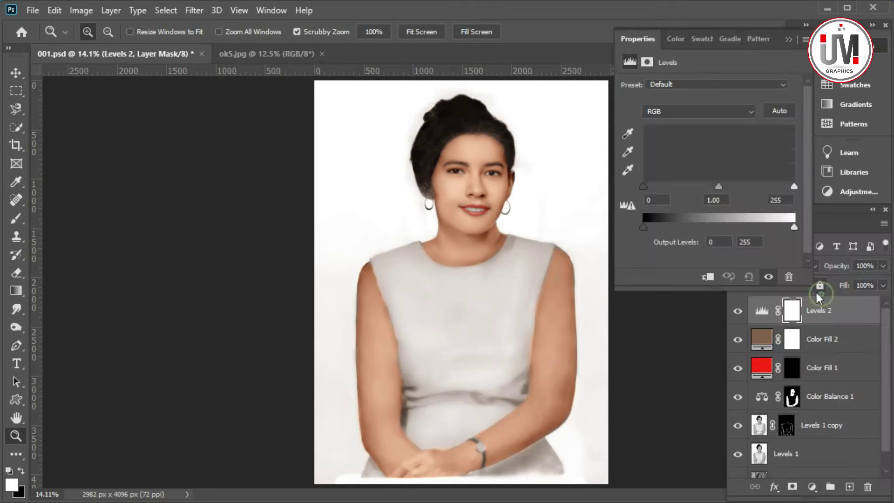
key("alt+3")
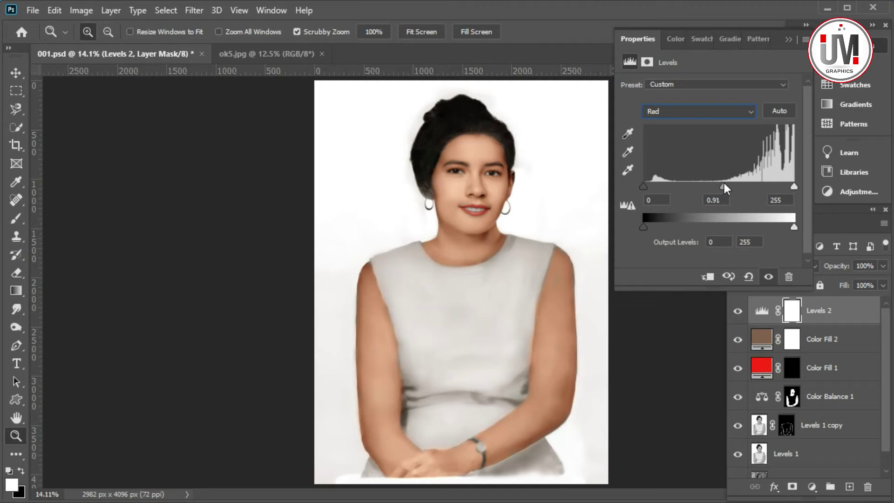
left_click(719, 112)
left_click(719, 156)
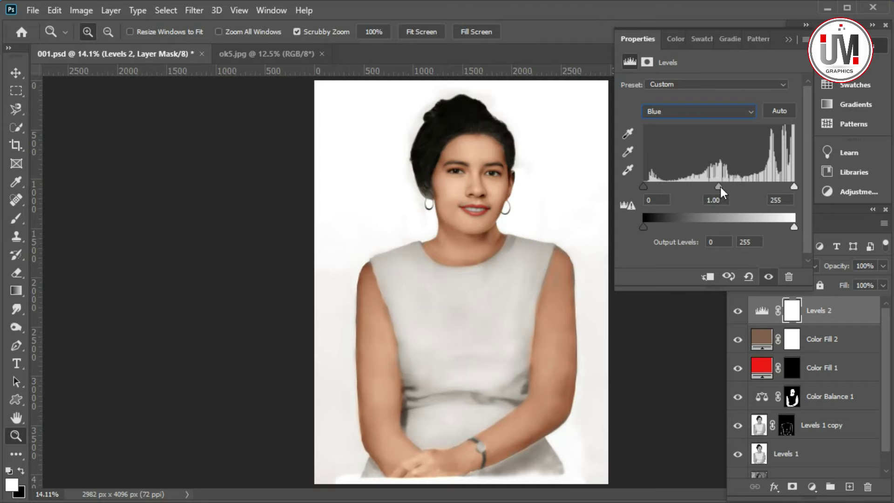
left_click_drag(715, 189, 714, 189)
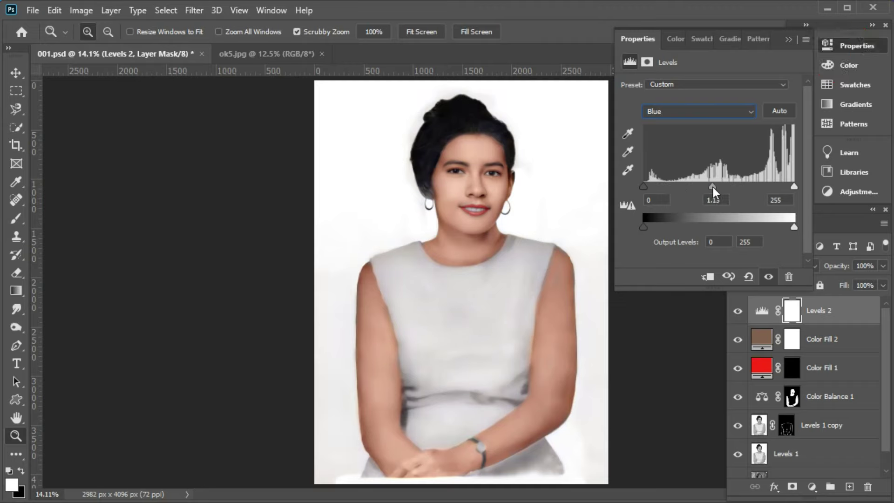
left_click(788, 41)
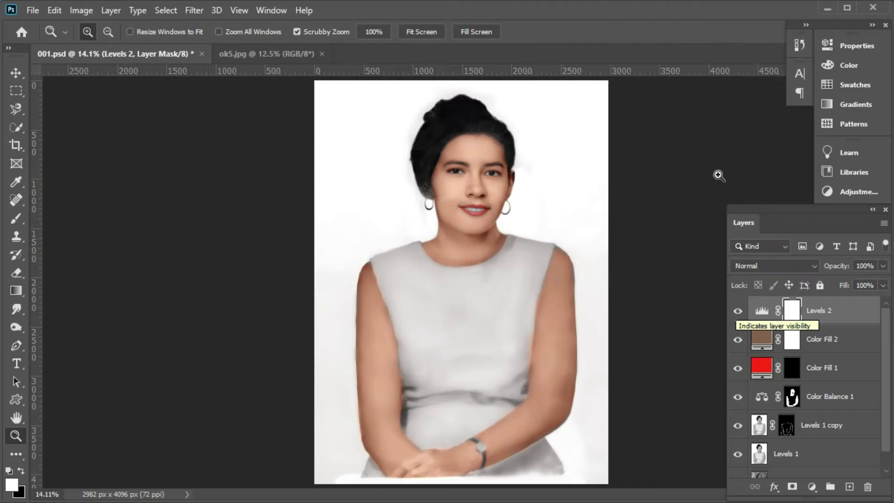
left_click(31, 10)
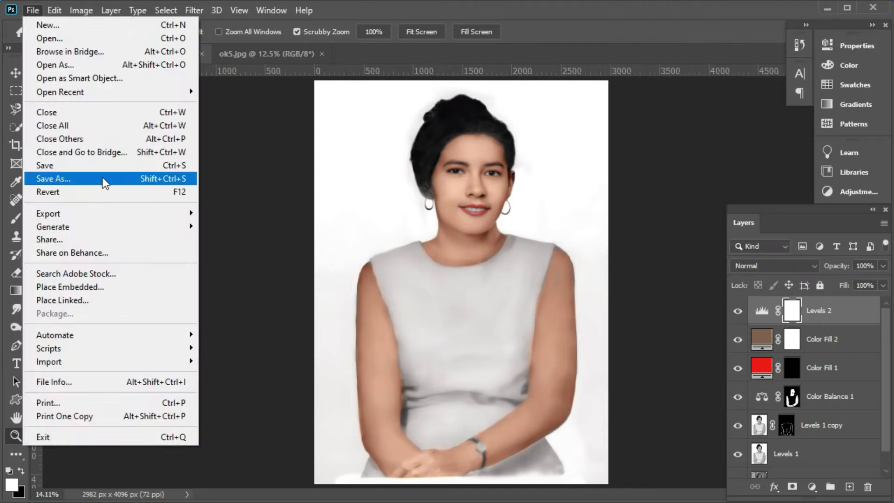